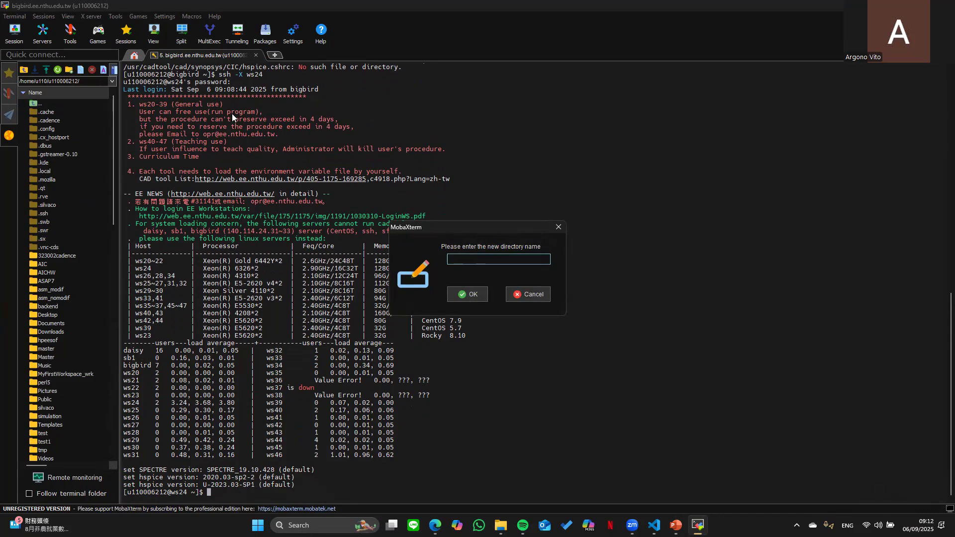
- Create a remote folder named testvideo in the MobaXterm home directory and open it
type("test")
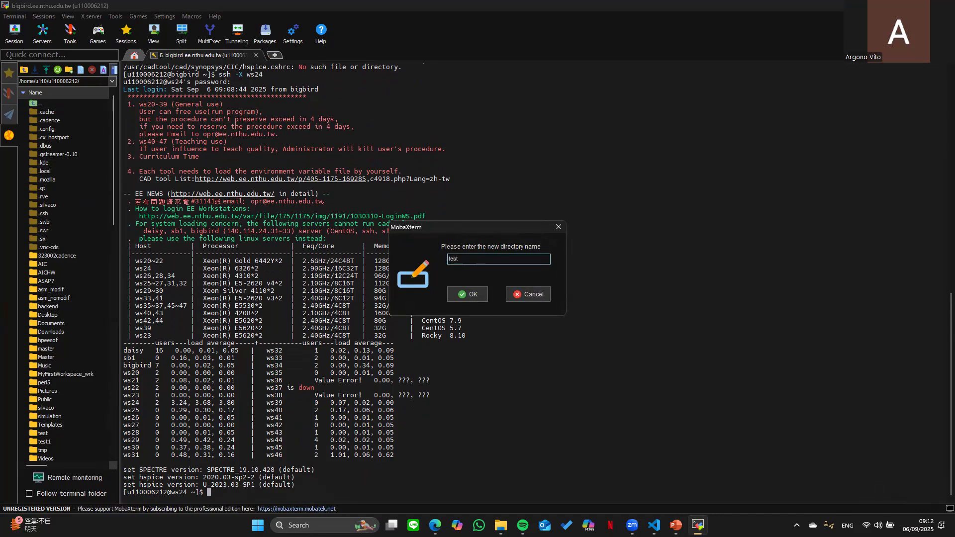
type("video")
key("Return")
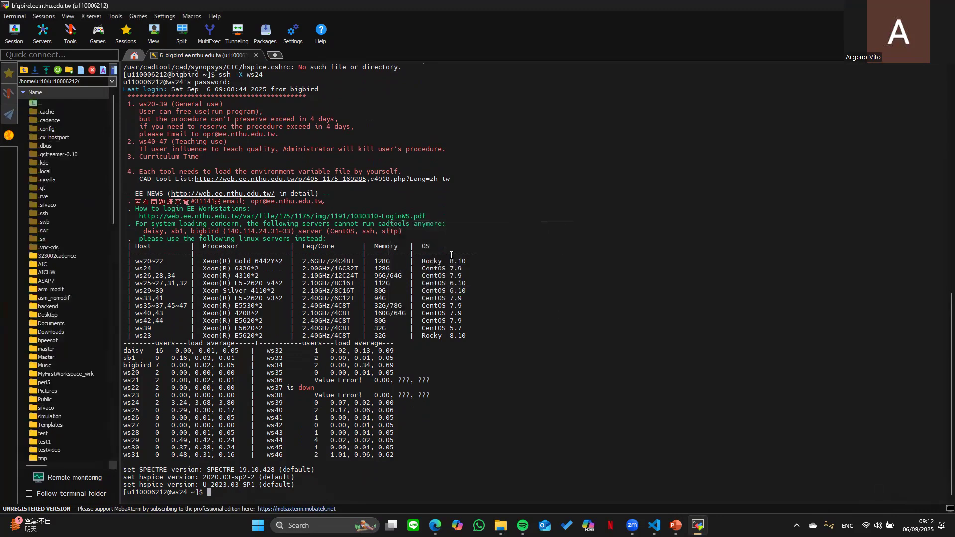
scroll(66, 362, "down", 2)
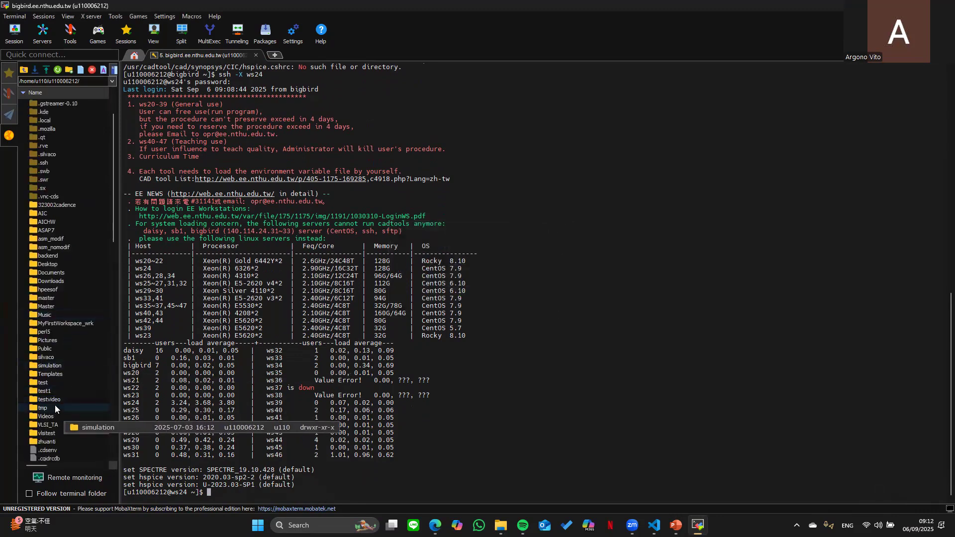
double_click(50, 399)
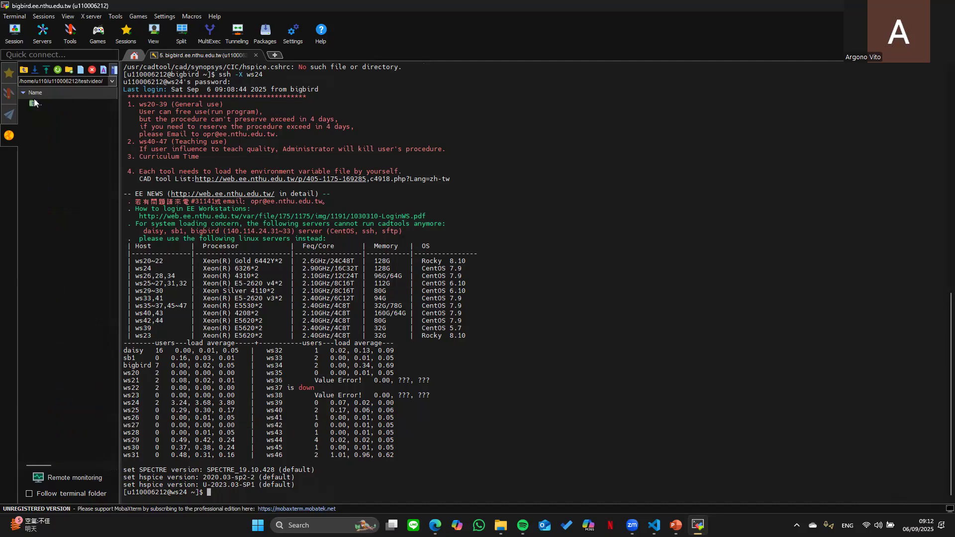
- Reopen testvideo from the home listing, then switch to the Downloads window
left_click(24, 70)
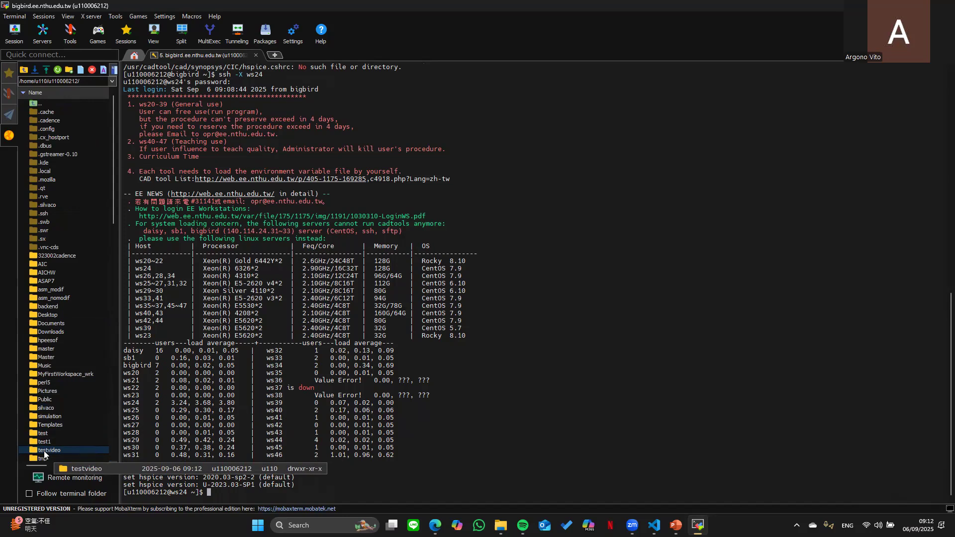
double_click(49, 450)
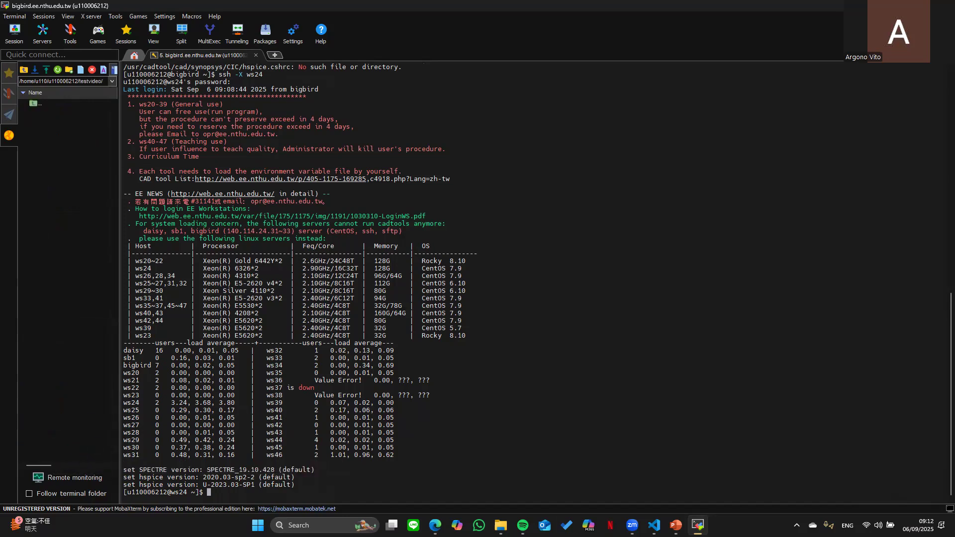
left_click(500, 525)
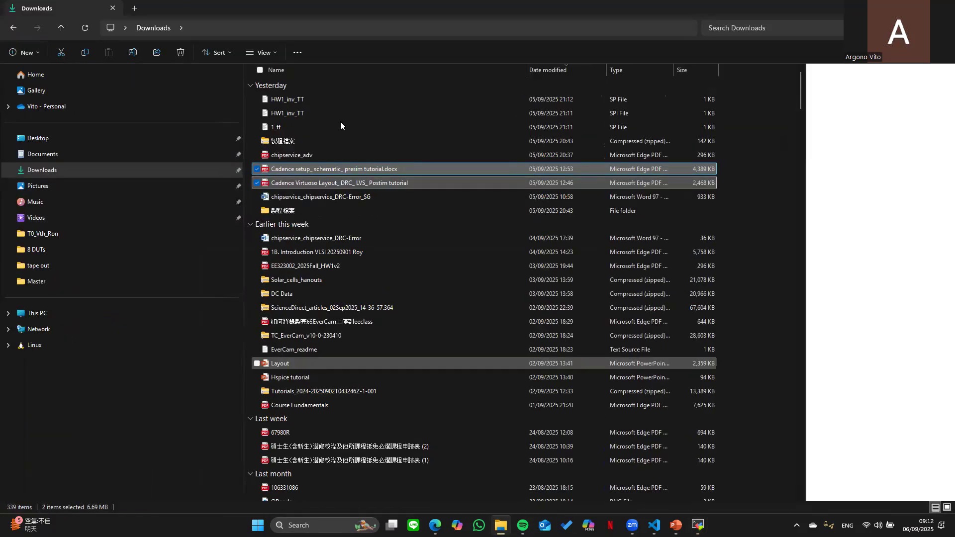
- Open the inner 製程檔案 folder and snap File Explorer to the right half, showing Type and Size
double_click(311, 206)
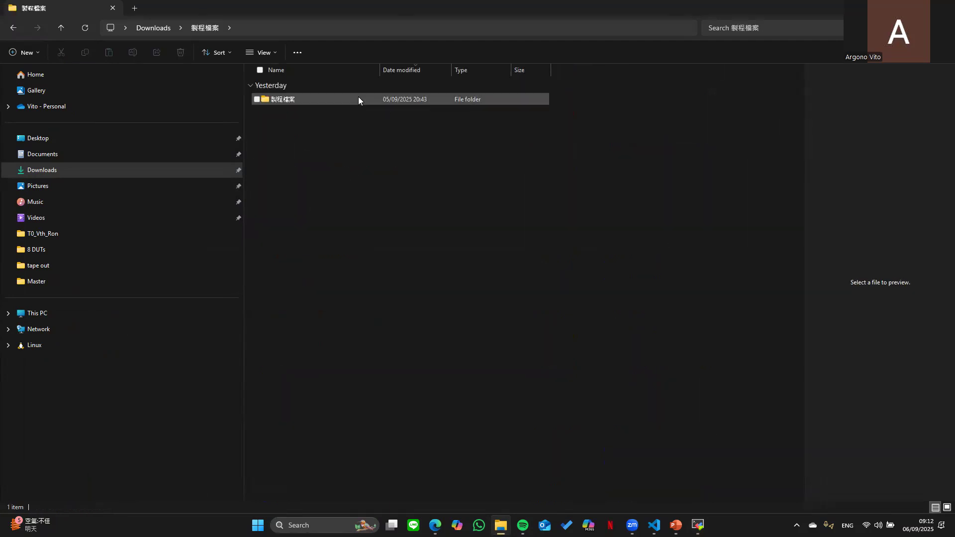
double_click(286, 100)
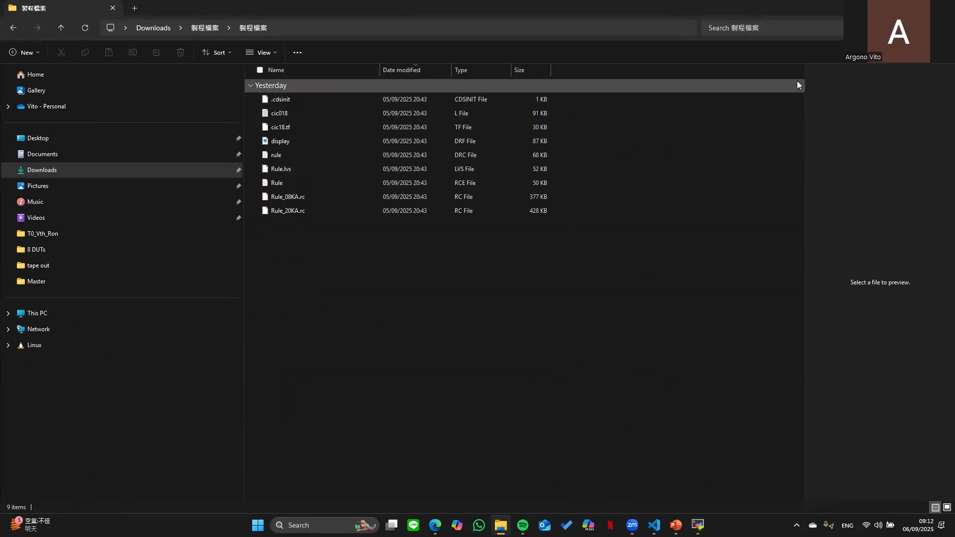
key("super+Right")
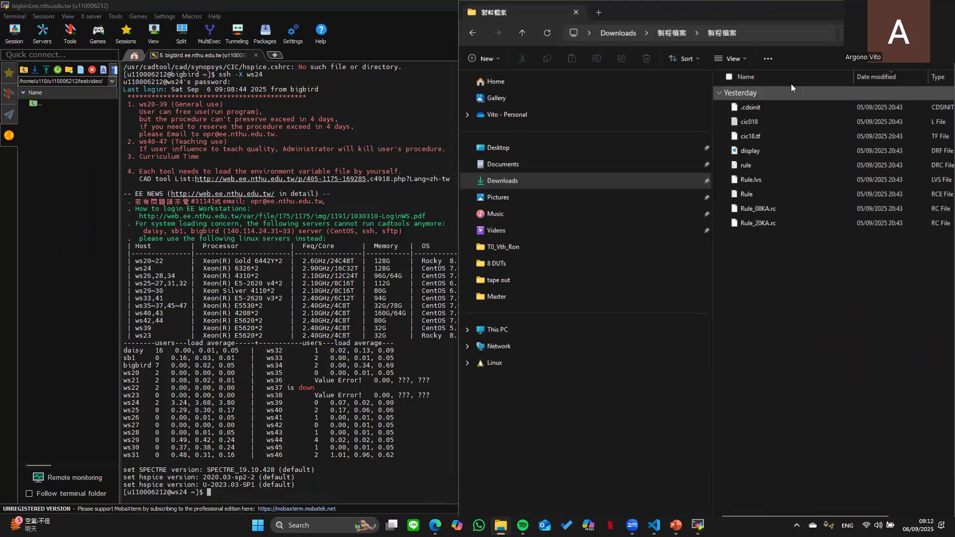
left_click_drag(729, 94, 530, 79)
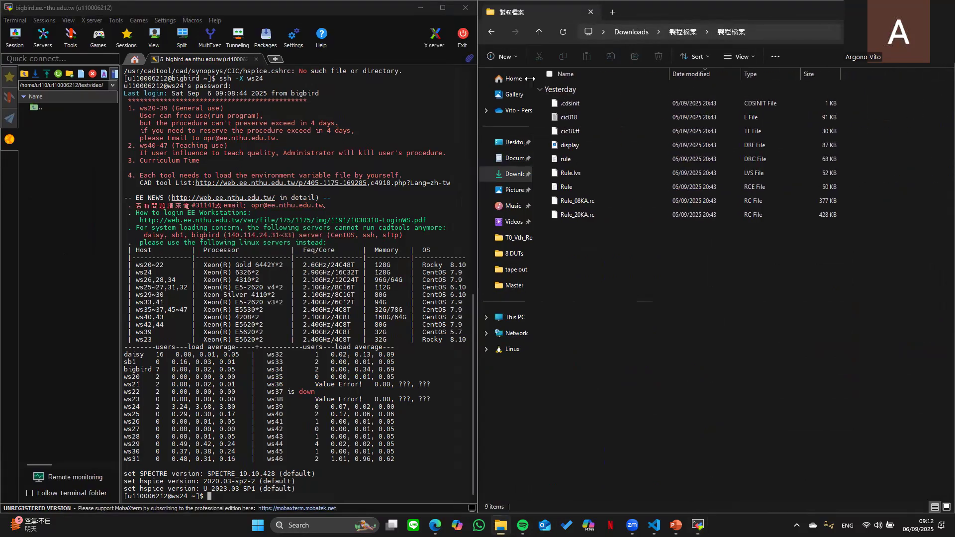
- Drag all nine process files toward MobaXterm, cancel the upload, and clear the windows
left_click_drag(639, 266, 98, 192)
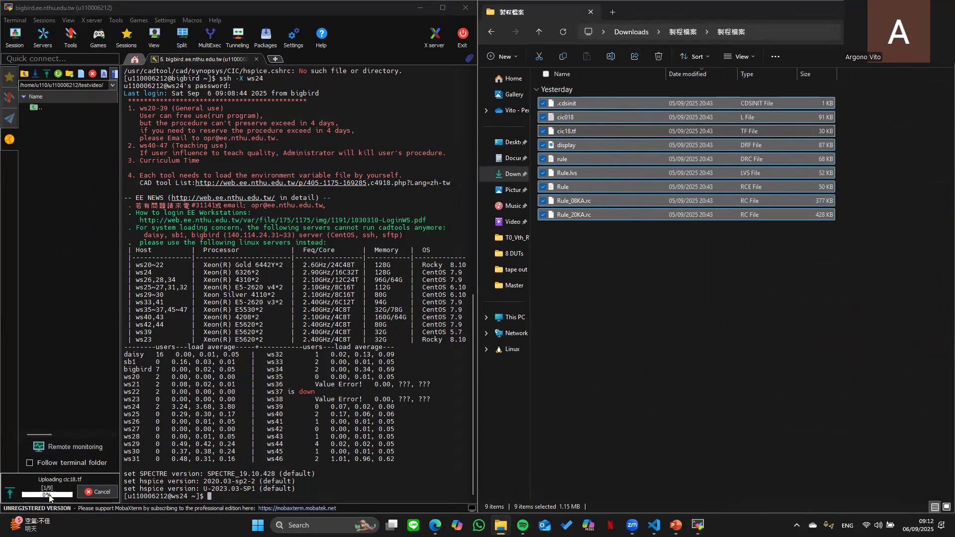
left_click(97, 493)
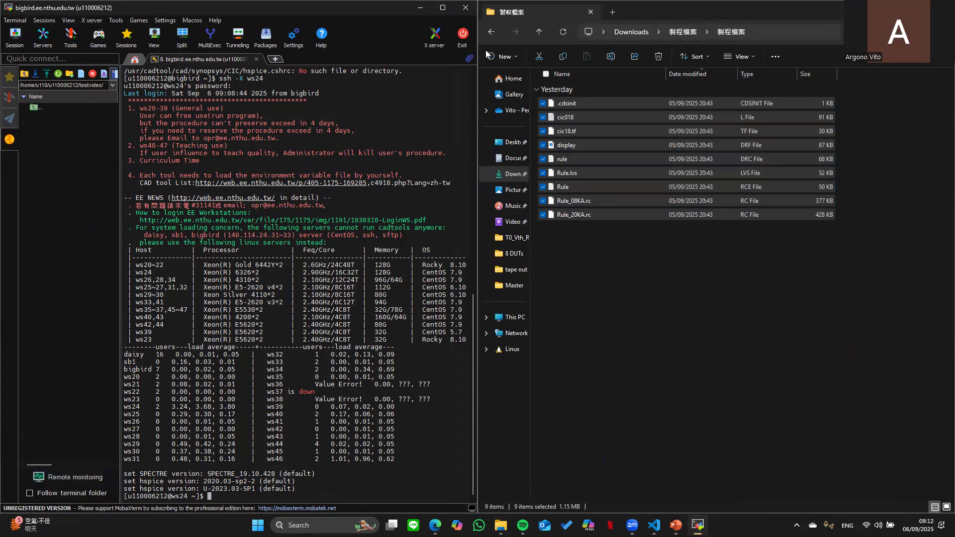
key("super+Up")
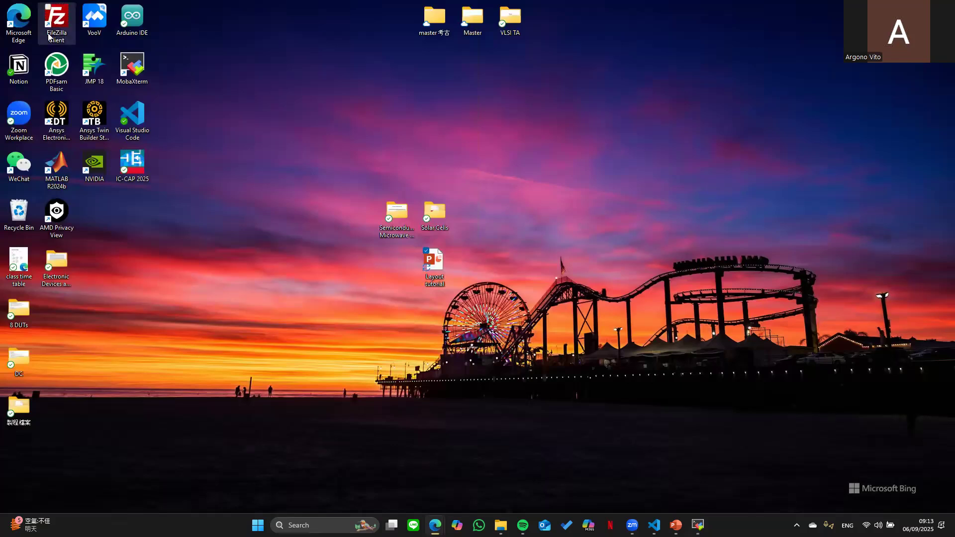
- Launch FileZilla and place the PDF setup tutorial beside it
left_click(62, 21)
double_click(60, 15)
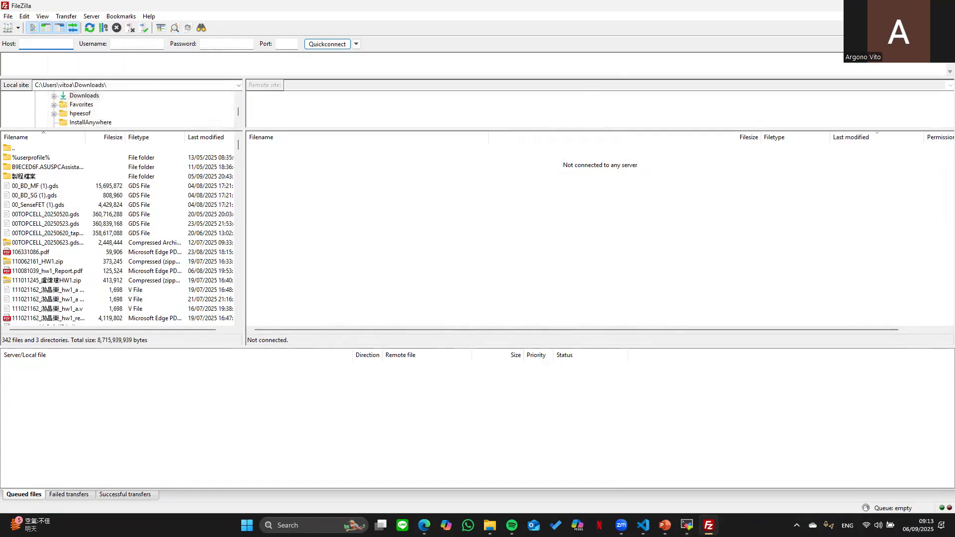
key("alt+Tab")
left_click_drag(679, 238, 677, 160)
scroll(583, 287, "down", 1)
scroll(584, 288, "down", 20)
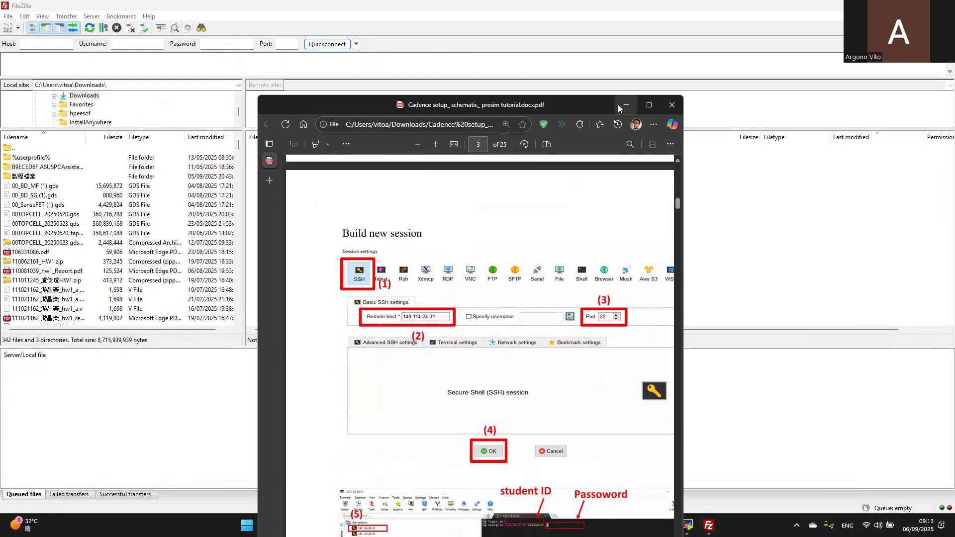
key("super+Right")
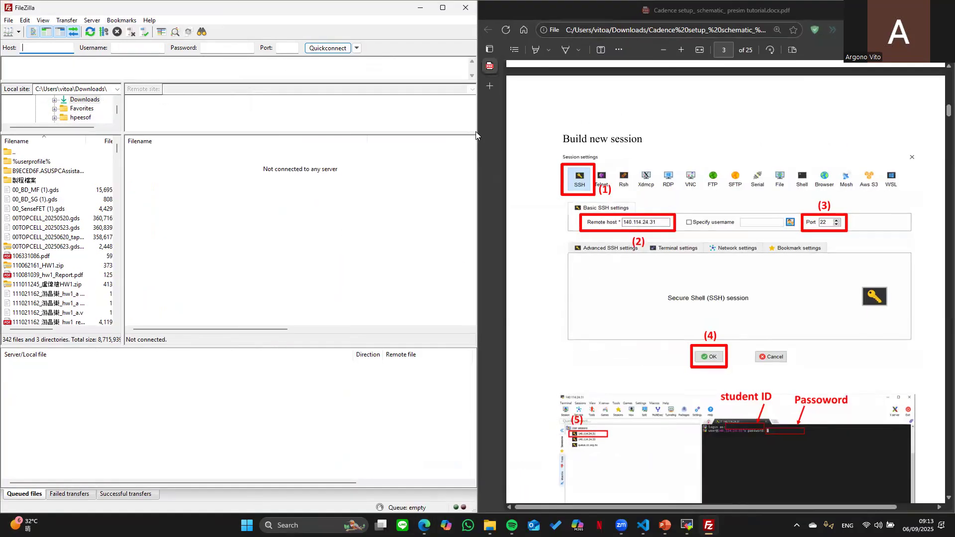
- Quickconnect over SFTP to 140.114.24.31 with the student username and password, trusting the host key
type("1")
type("40.114")
type(".24")
type("24.31")
left_click(122, 50)
type("u110006212")
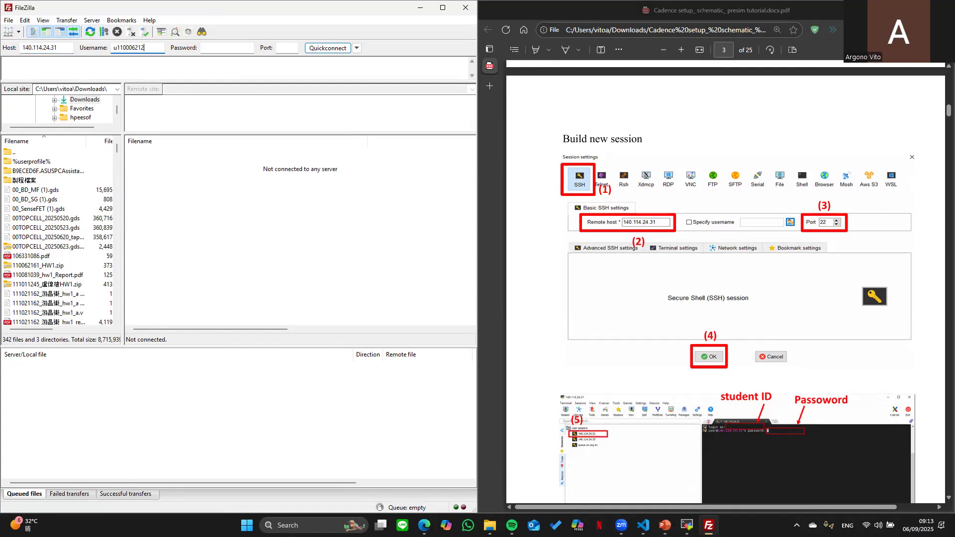
type("••••••••••••")
key("BackSpace")
key("BackSpace")
key("BackSpace")
key("BackSpace")
key("BackSpace")
key("BackSpace")
key("BackSpace")
key("BackSpace")
key("BackSpace")
key("BackSpace")
key("BackSpace")
key("BackSpace")
type("••••••••")
key("Tab")
key("Return")
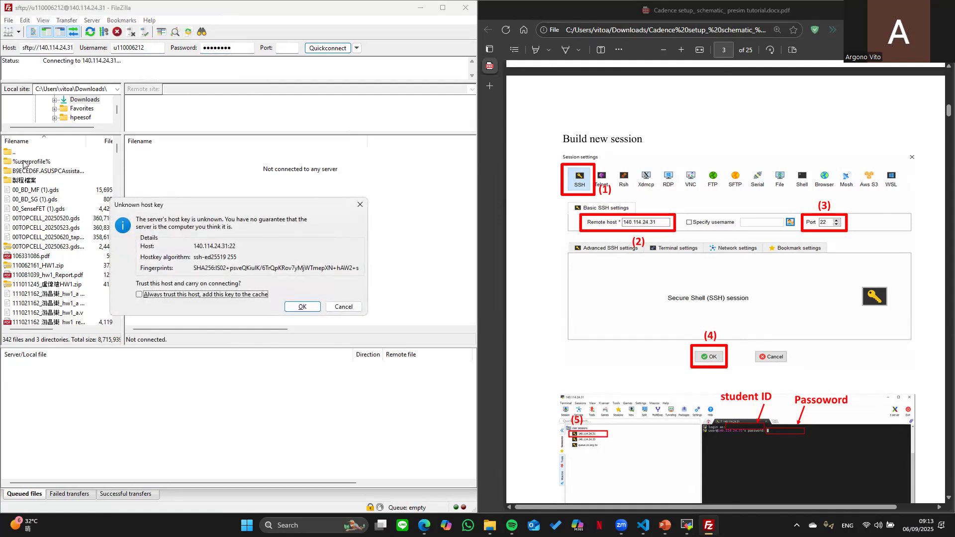
left_click(305, 306)
left_click_drag(824, 12, 954, 14)
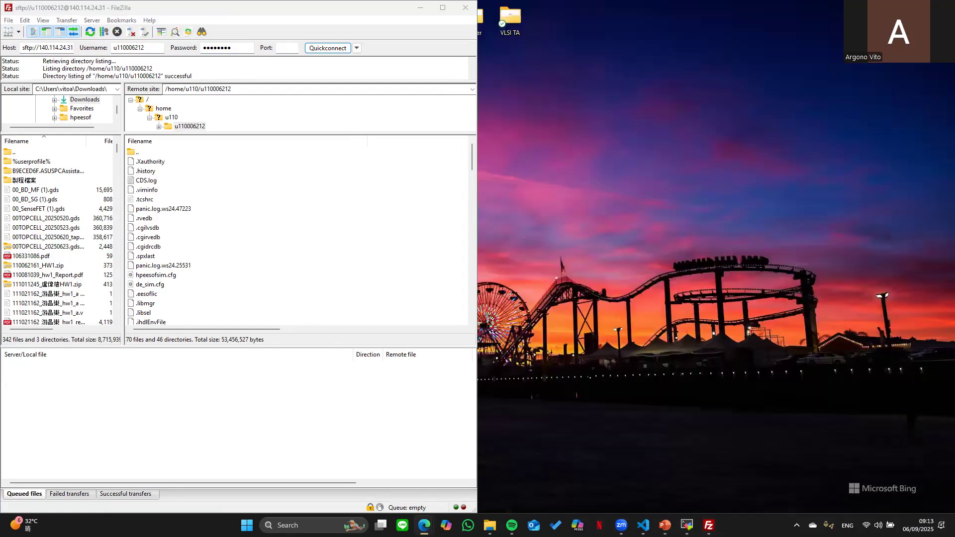
- Maximize FileZilla and open the empty testvideo folder in the Remote site list
left_click(304, 16)
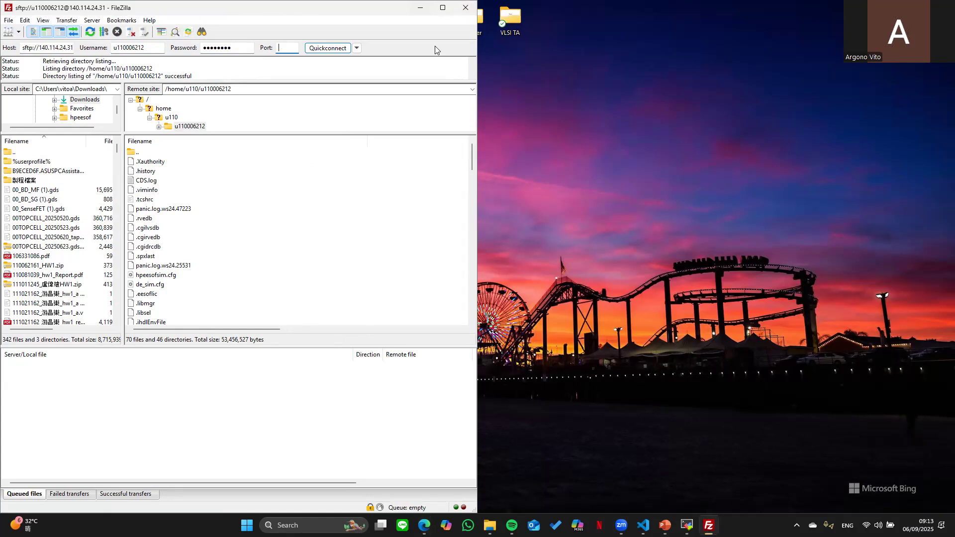
key("super+Up")
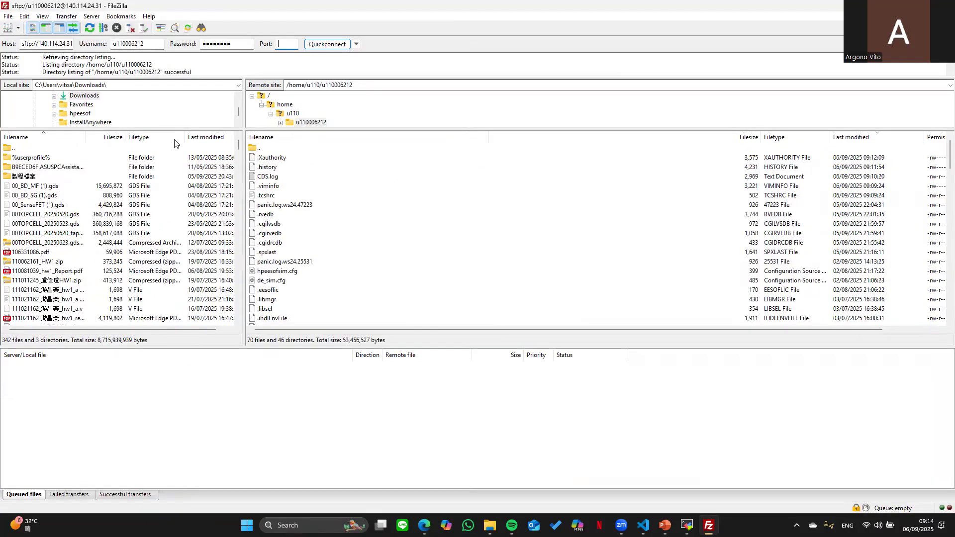
scroll(335, 240, "down", 20)
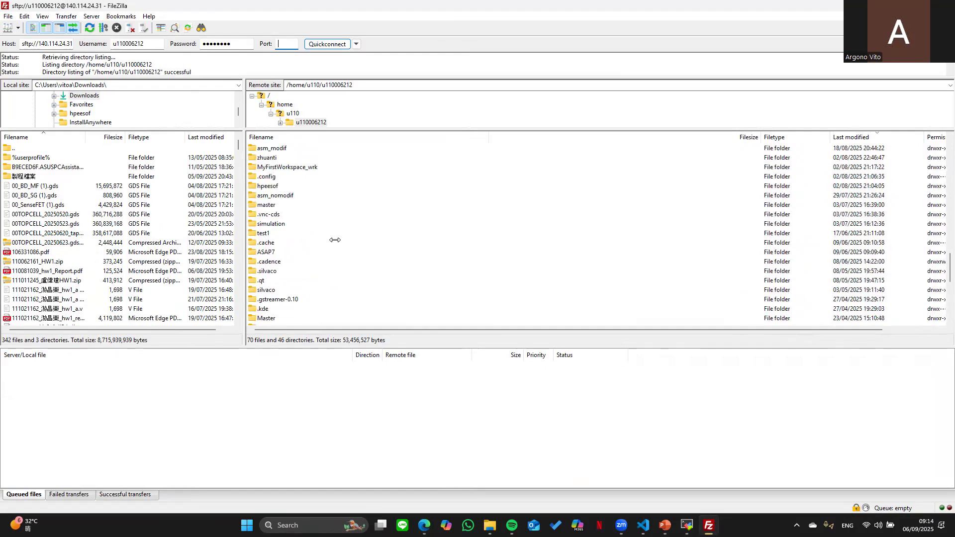
scroll(299, 183, "down", 2)
scroll(299, 183, "down", 1)
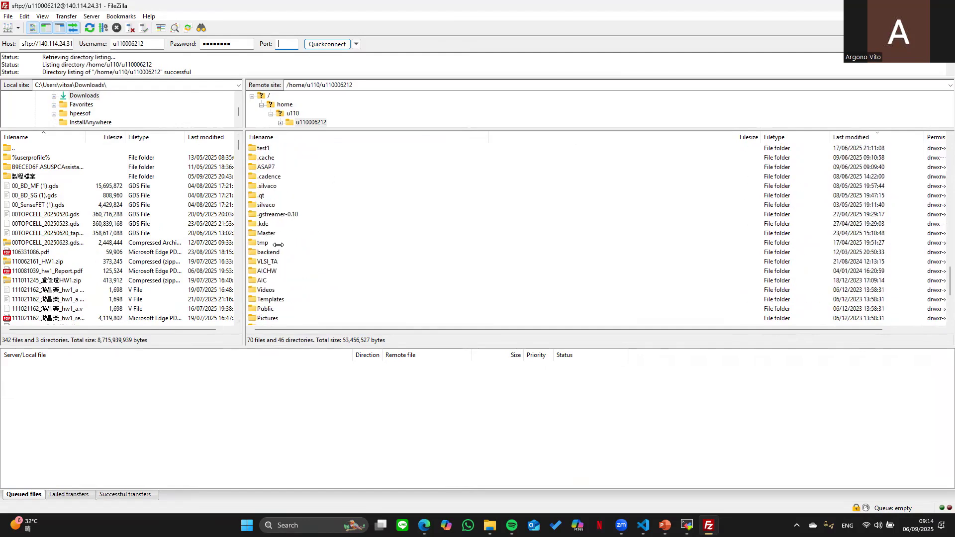
scroll(284, 162, "down", 4)
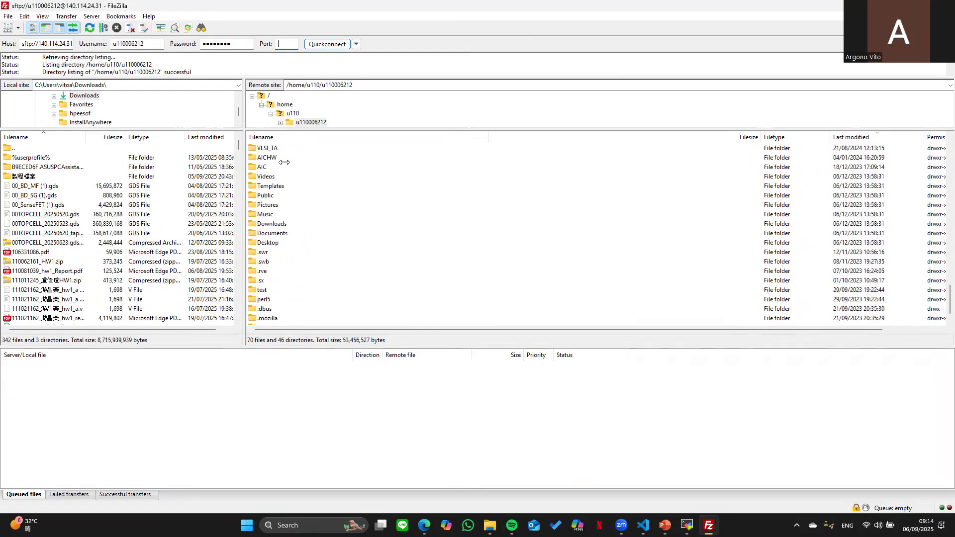
scroll(297, 216, "down", 1)
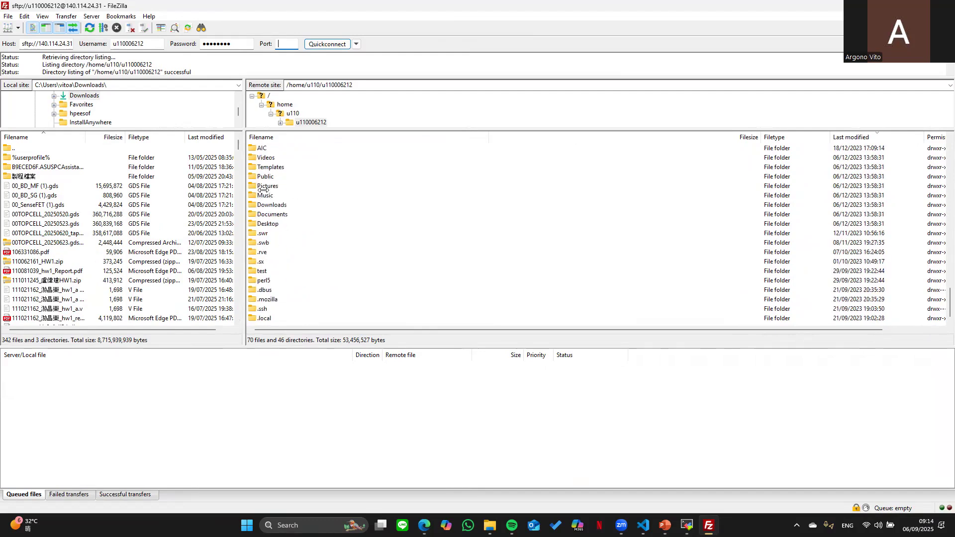
scroll(262, 164, "up", 2)
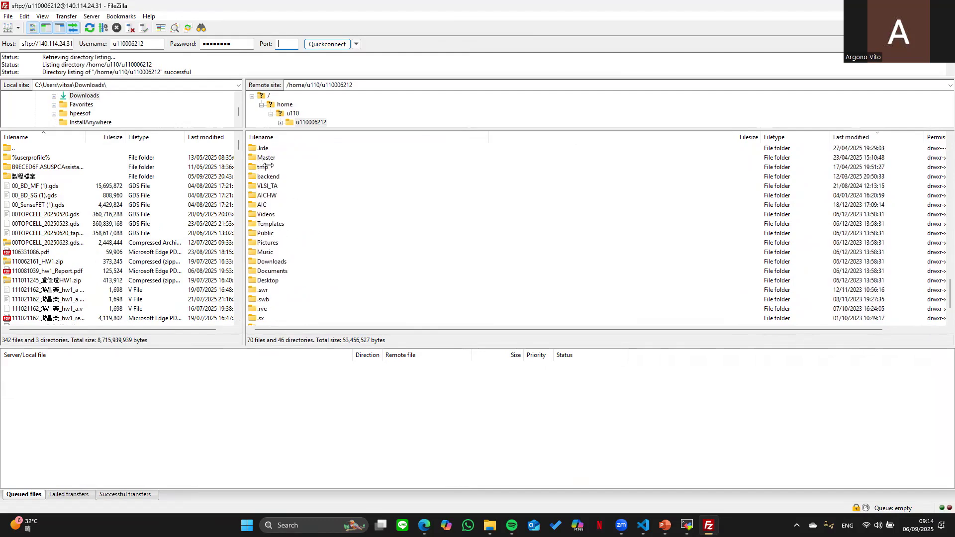
scroll(271, 169, "up", 1)
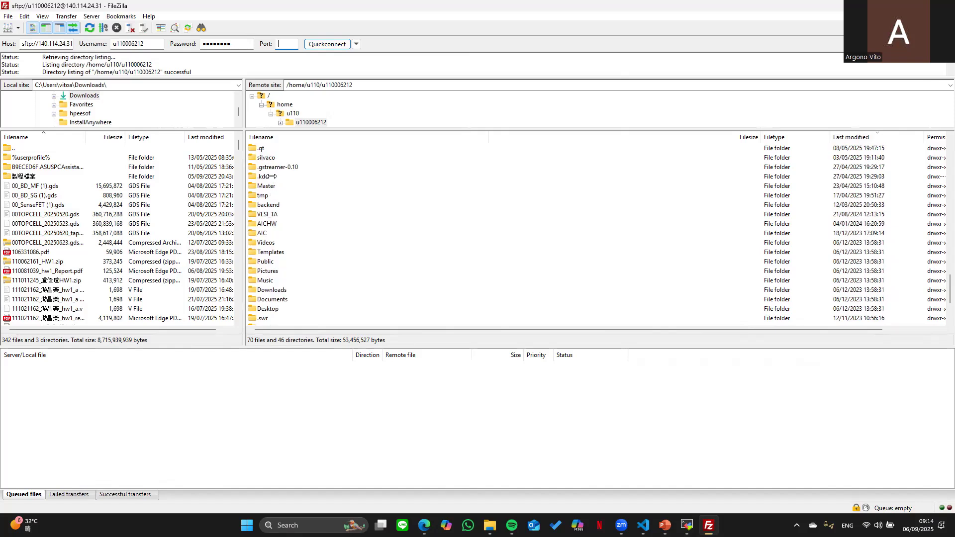
scroll(271, 175, "up", 2)
scroll(275, 167, "up", 2)
scroll(275, 167, "up", 2)
scroll(276, 168, "up", 1)
double_click(275, 177)
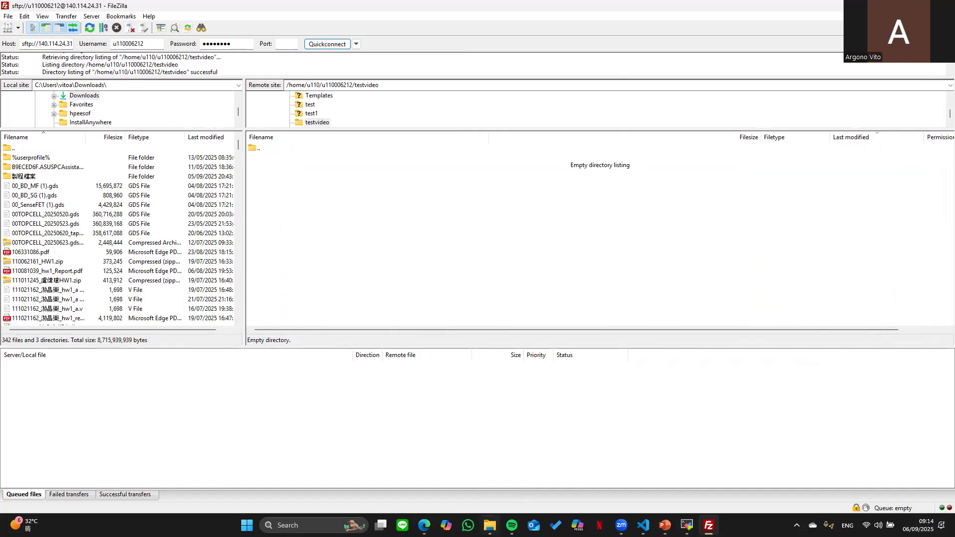
- Upload the nine process files into remote testvideo, then refresh MobaXterm's SFTP sidebar to confirm them
left_click(490, 525)
left_click_drag(597, 214, 347, 214)
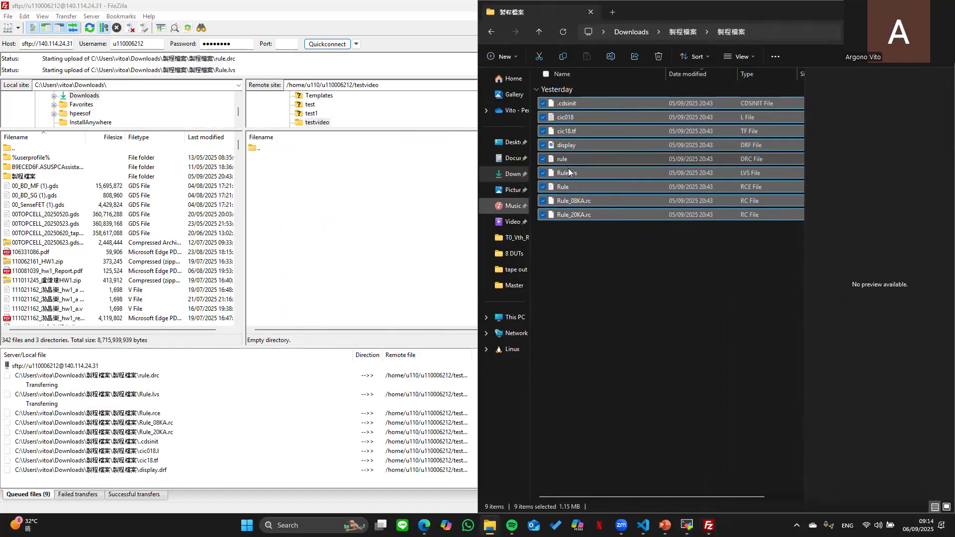
left_click(262, 372)
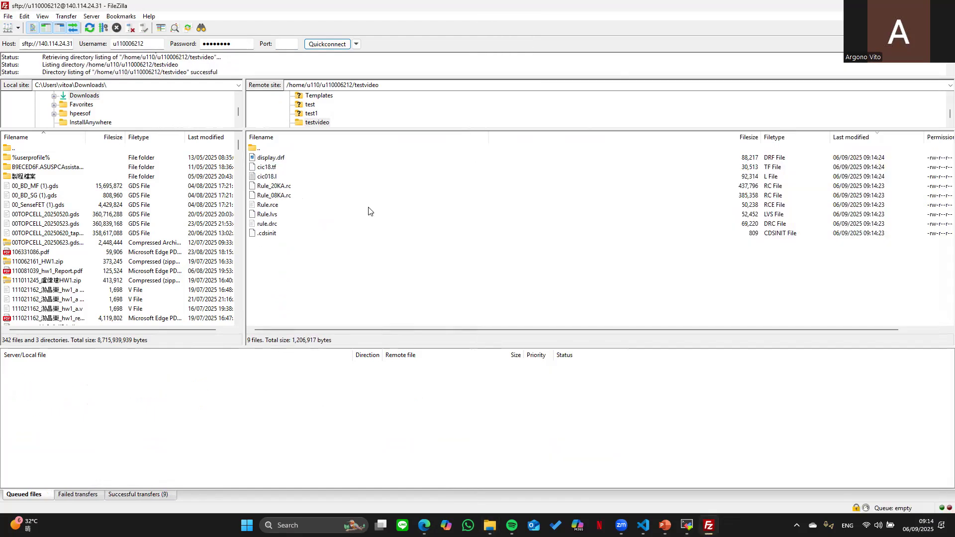
left_click(687, 526)
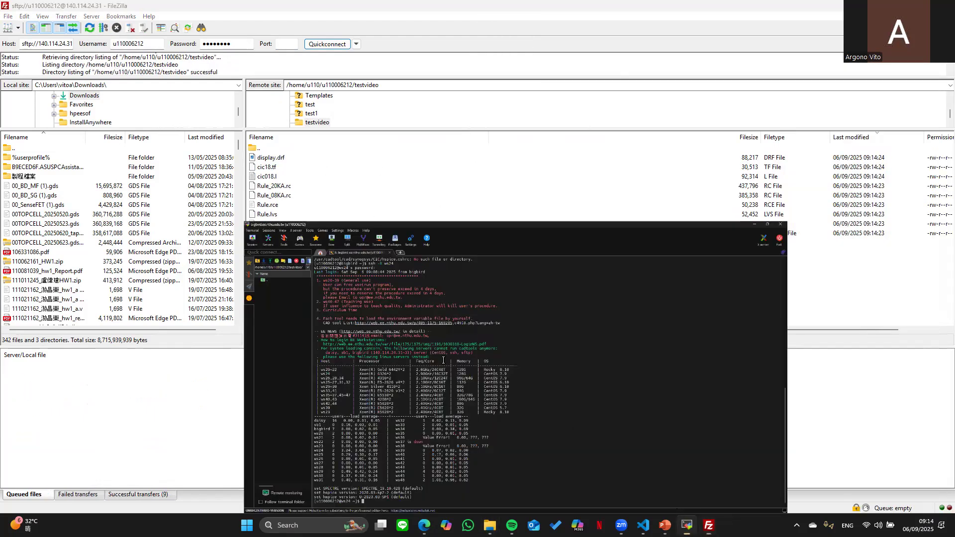
left_click(56, 71)
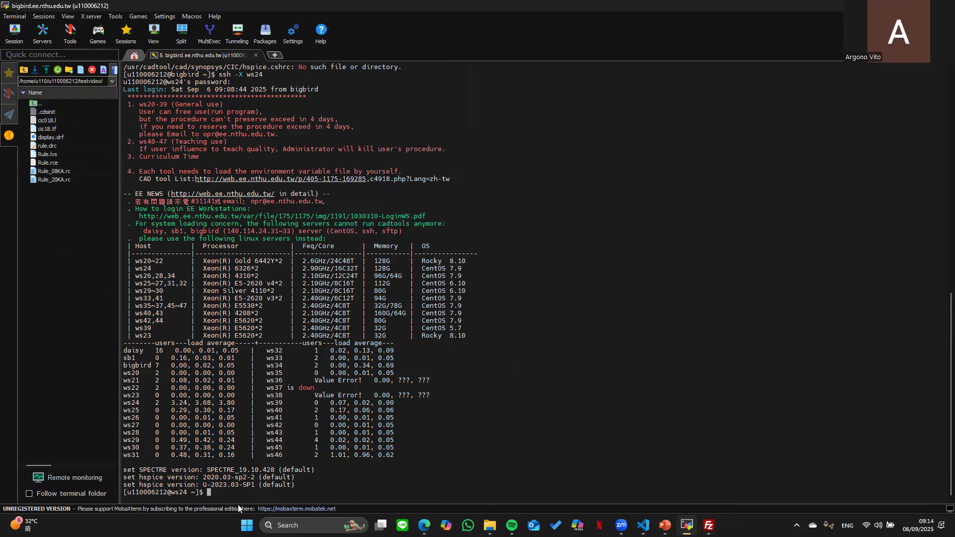
- Change the terminal into testvideo with cd and show that folder in the sidebar
type("cd")
type("testvideo")
key("Return")
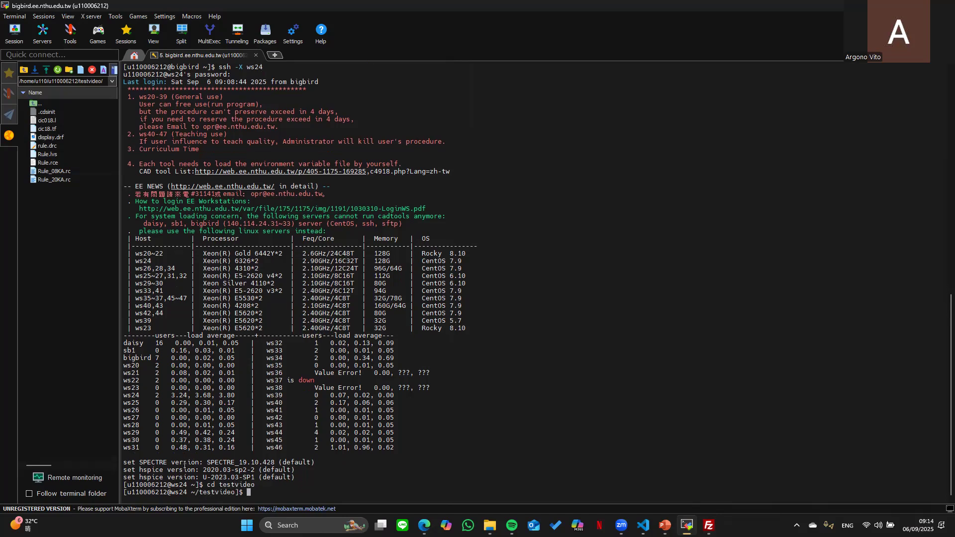
double_click(36, 103)
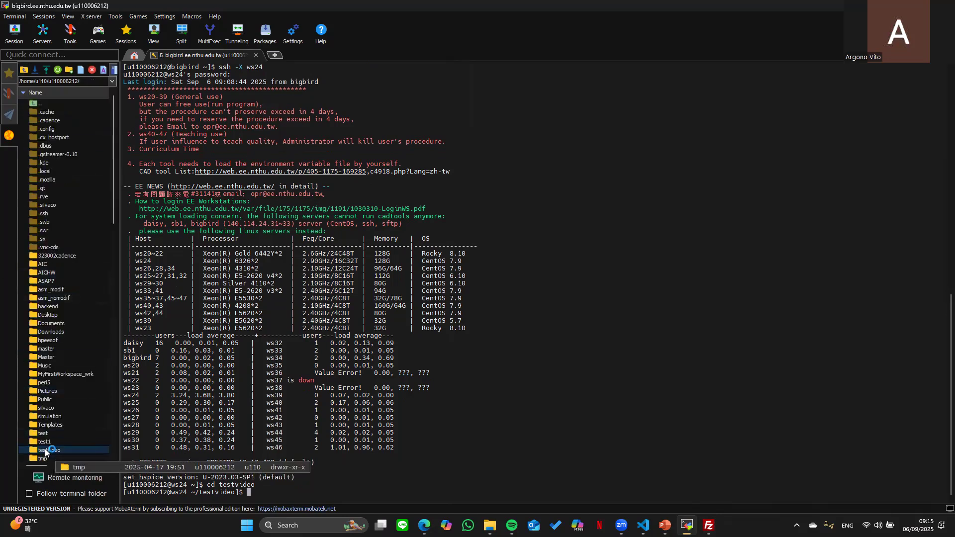
double_click(40, 456)
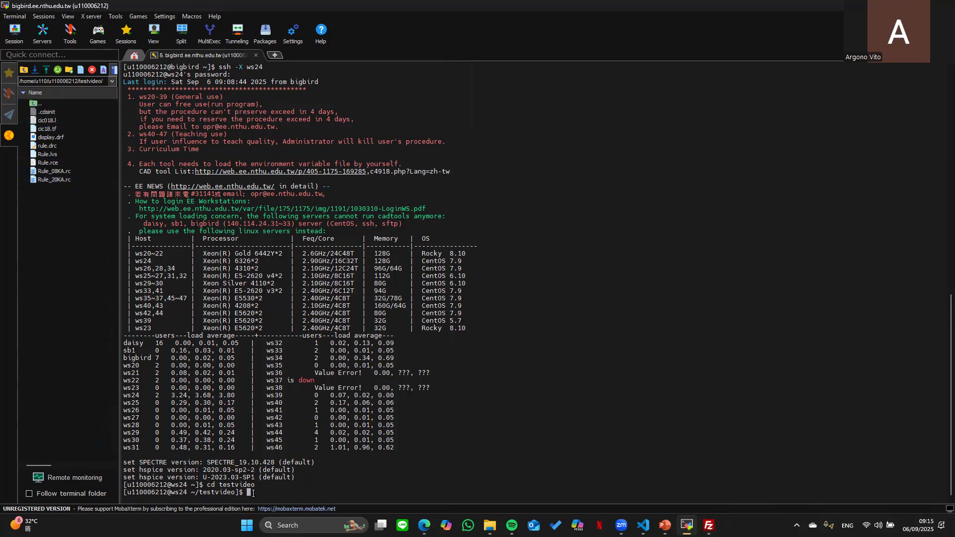
- Launch Virtuoso in the background with virtuoso & from shell history
left_click_drag(204, 484, 261, 484)
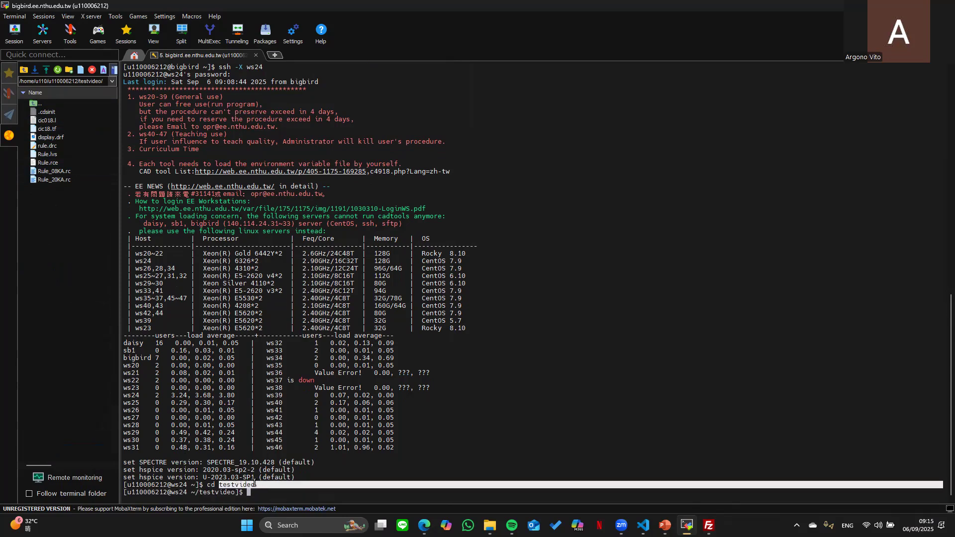
left_click(249, 492)
type("virtuoso")
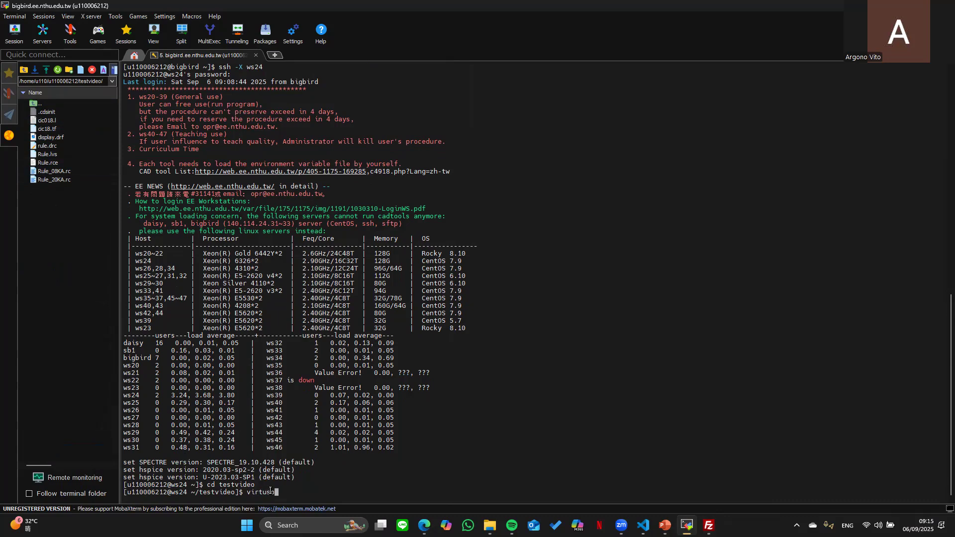
type(" &")
key("BackSpace")
key("BackSpace")
key("BackSpace")
key("BackSpace")
key("BackSpace")
key("BackSpace")
key("BackSpace")
key("BackSpace")
key("BackSpace")
key("Up")
key("Up")
key("Up")
key("Up")
key("Up")
key("Return")
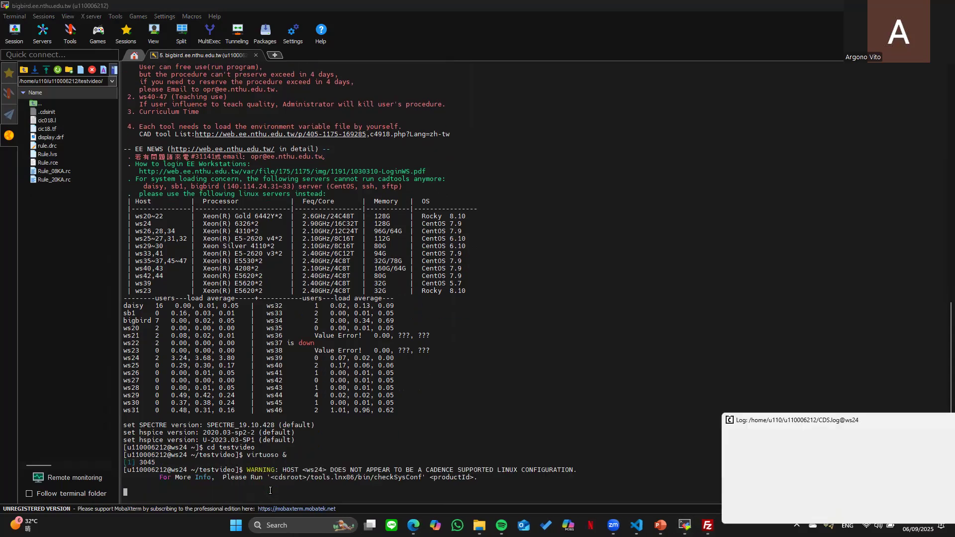
- Minimize the Library Manager and maximize the Virtuoso CIW log window
left_click_drag(862, 420, 469, 272)
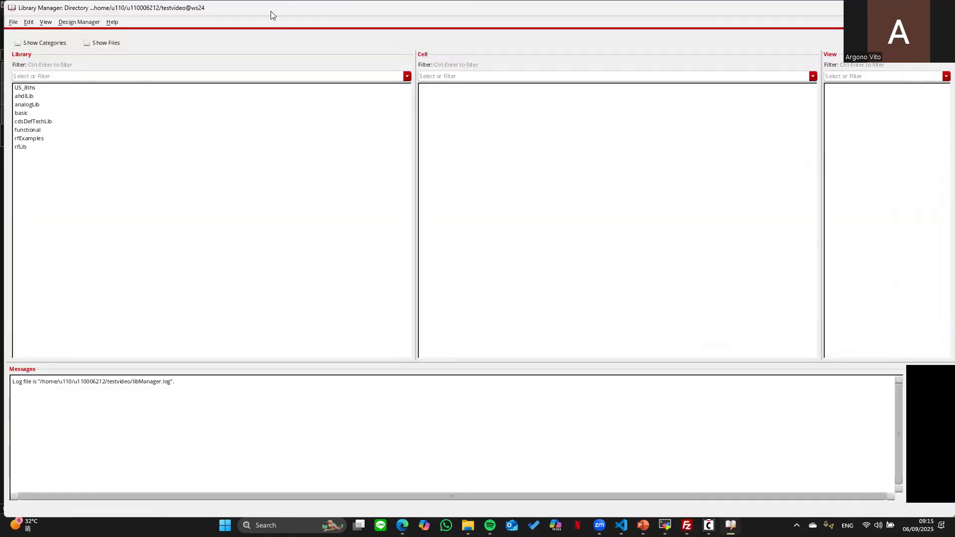
double_click(272, 15)
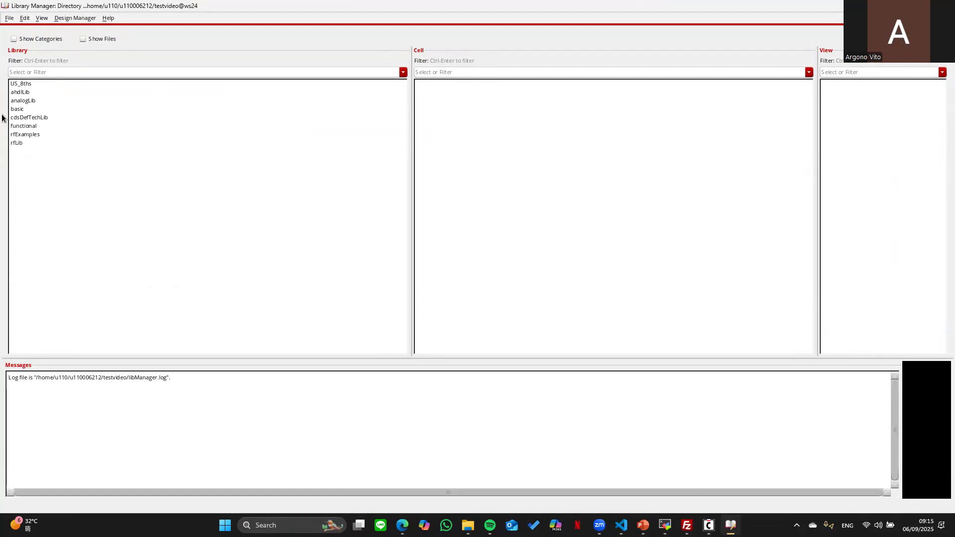
left_click_drag(87, 8, 98, 155)
left_click(926, 141)
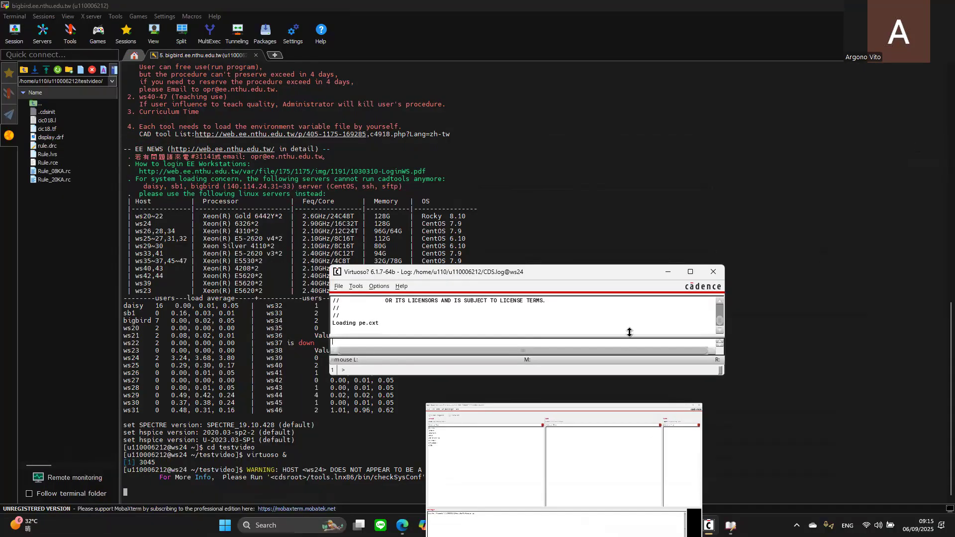
double_click(603, 268)
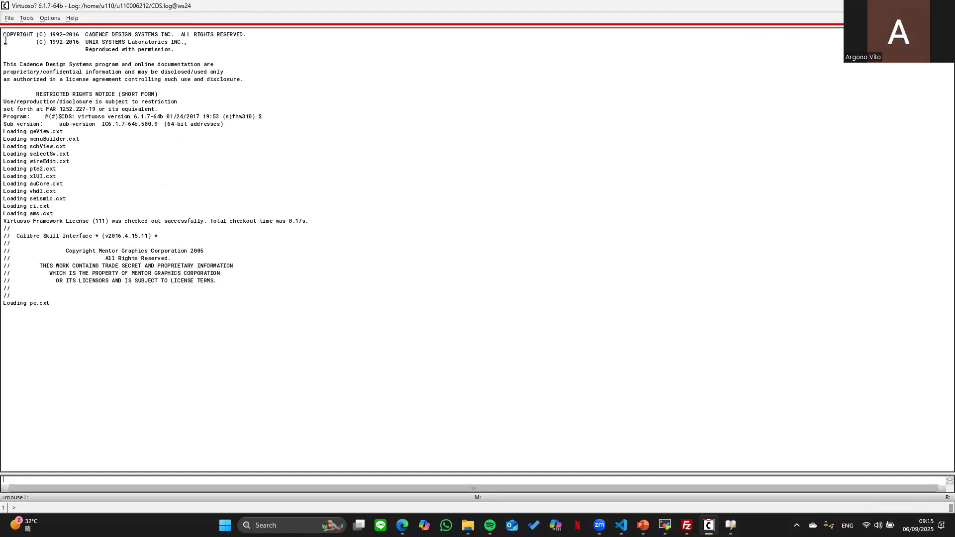
- Create a new library named test via File > New > Library
left_click(9, 18)
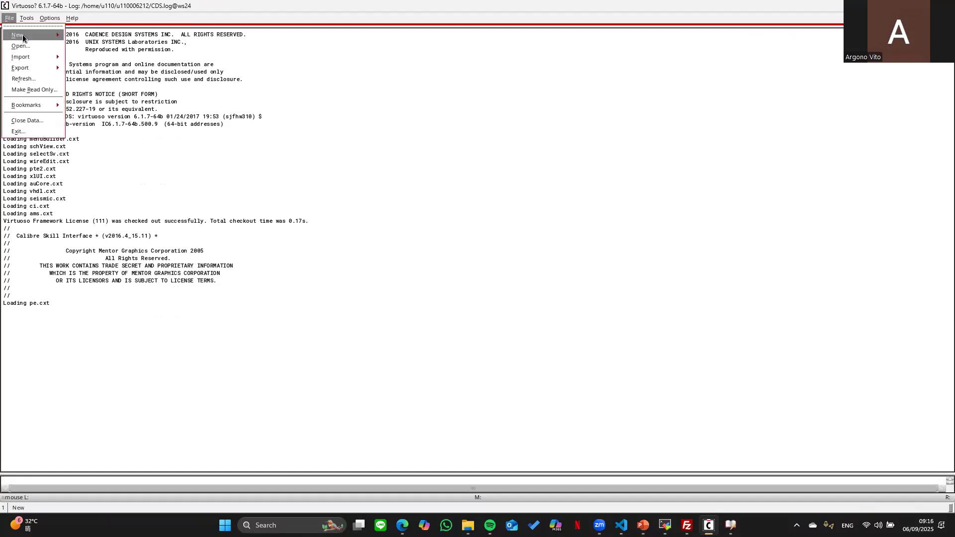
mouse_move(23, 34)
left_click(87, 44)
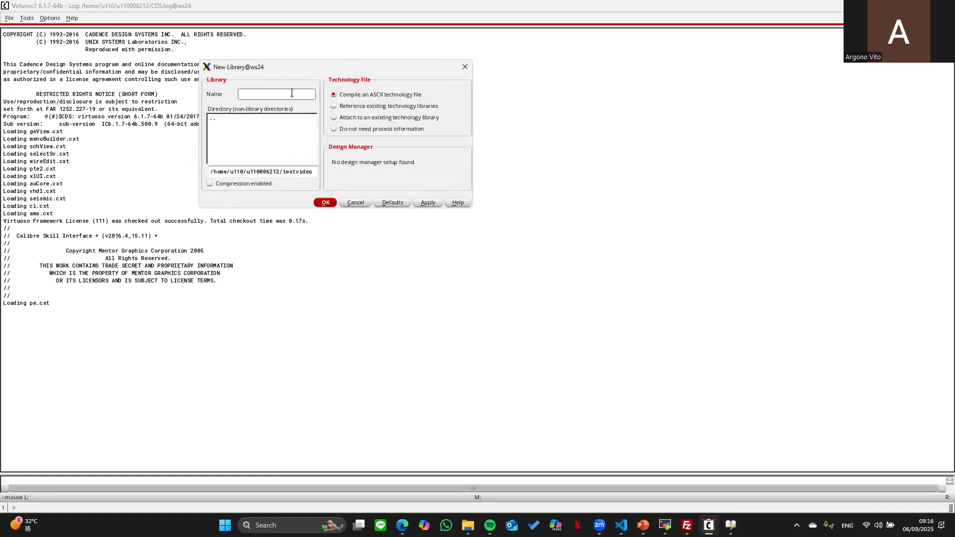
type("test")
left_click(332, 203)
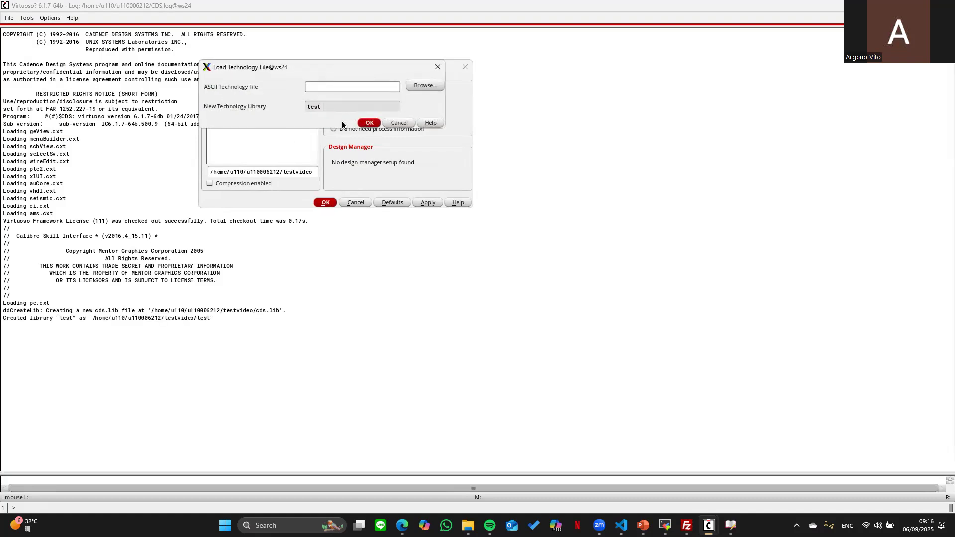
- Compile the cic18.tf technology file into the test library, then maximize the Library Manager
left_click(424, 86)
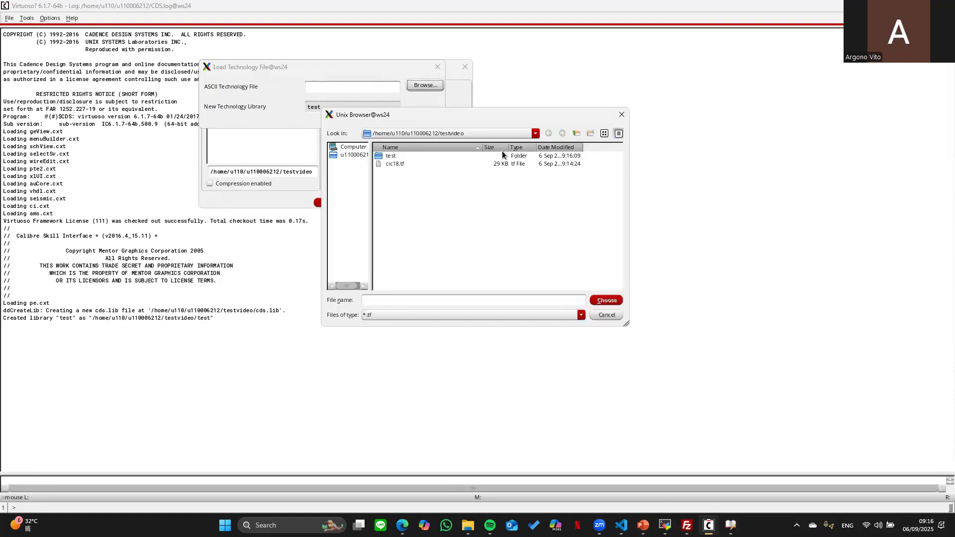
double_click(393, 164)
left_click(370, 124)
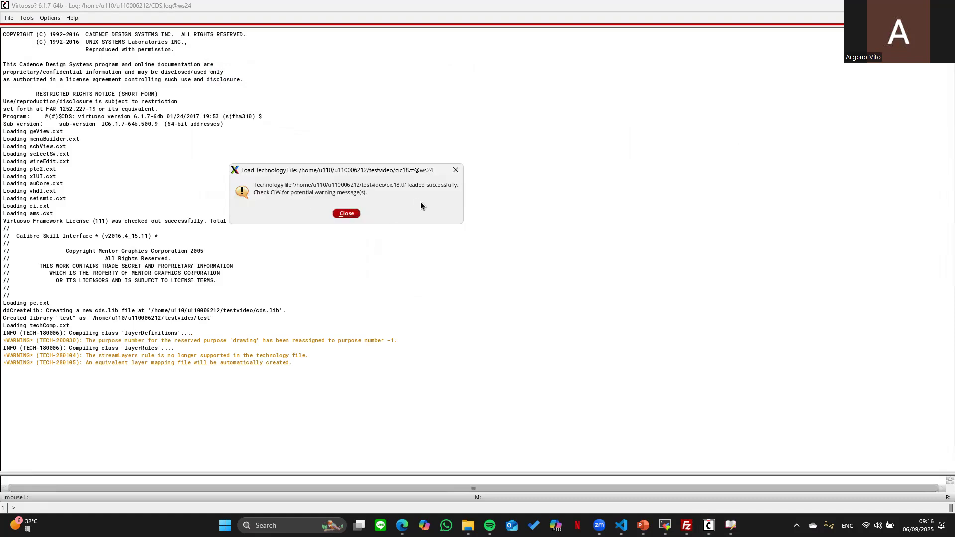
left_click(345, 214)
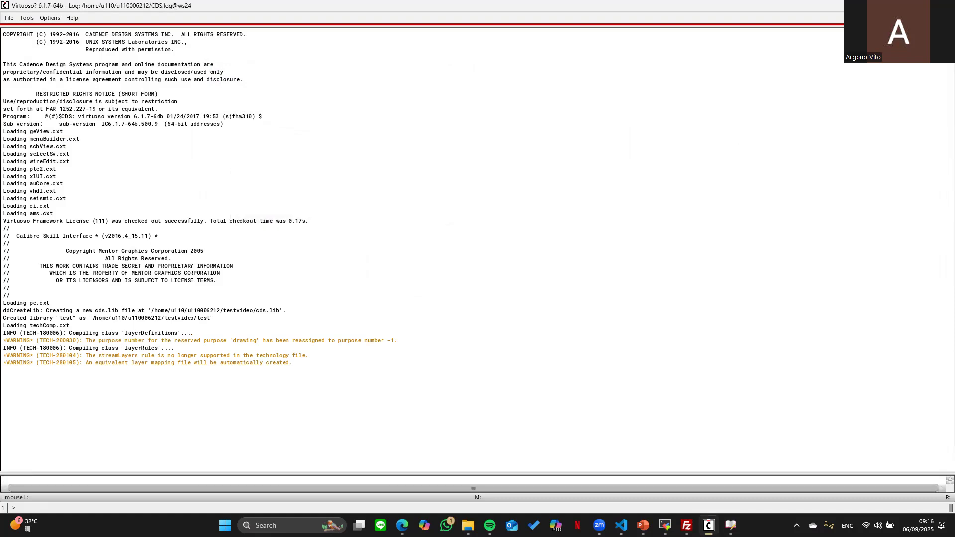
left_click(731, 522)
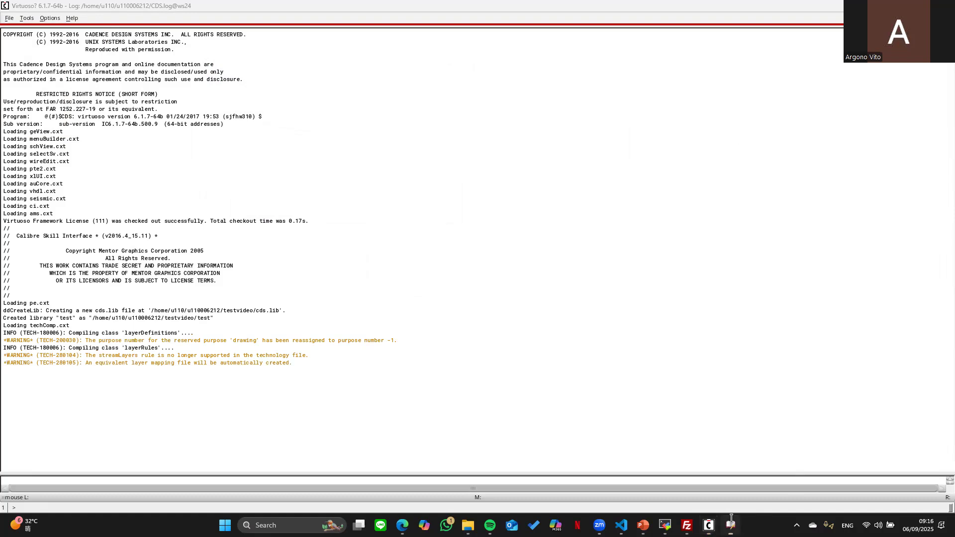
double_click(651, 141)
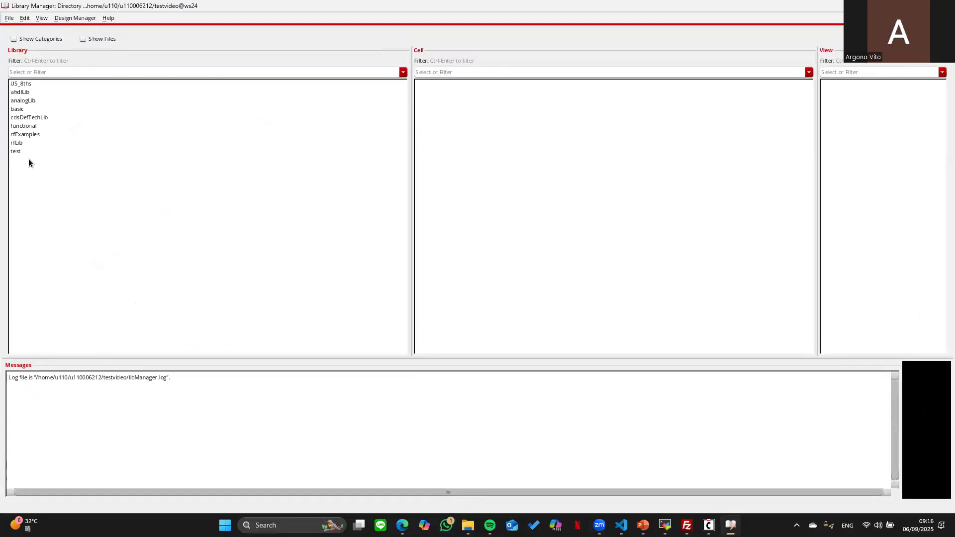
- Create a schematic cell view named inv in the test library and maximize its Schematic Editor
left_click(16, 152)
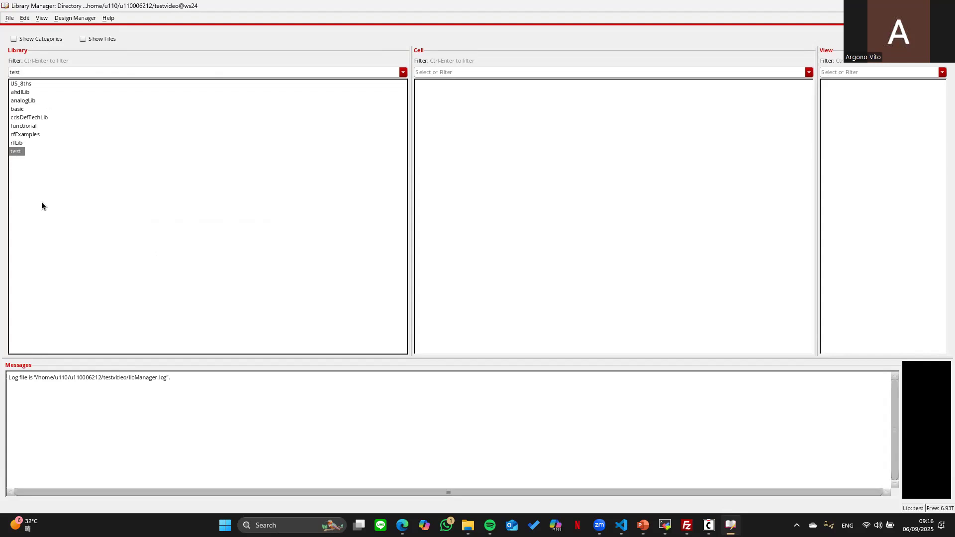
left_click(8, 19)
mouse_move(23, 31)
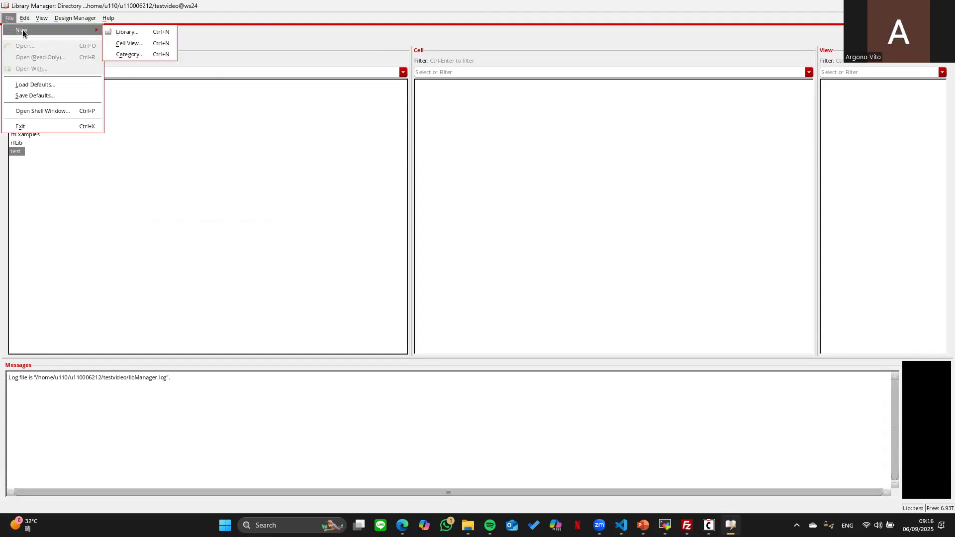
left_click(131, 45)
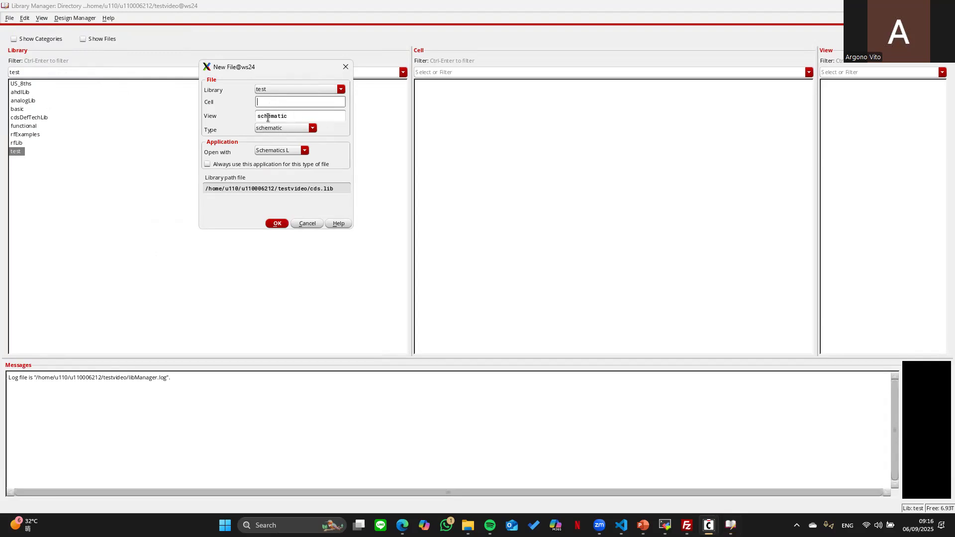
type("inv")
key("Return")
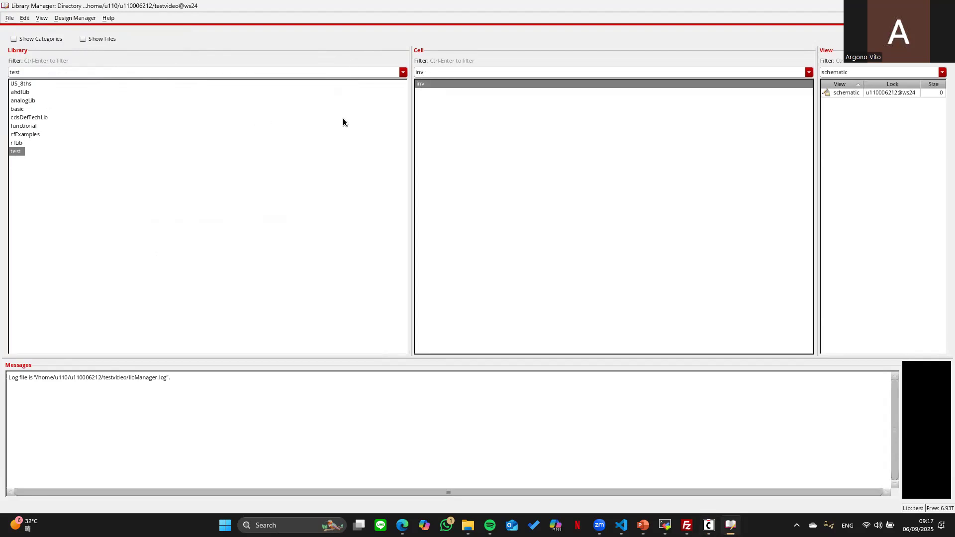
double_click(312, 92)
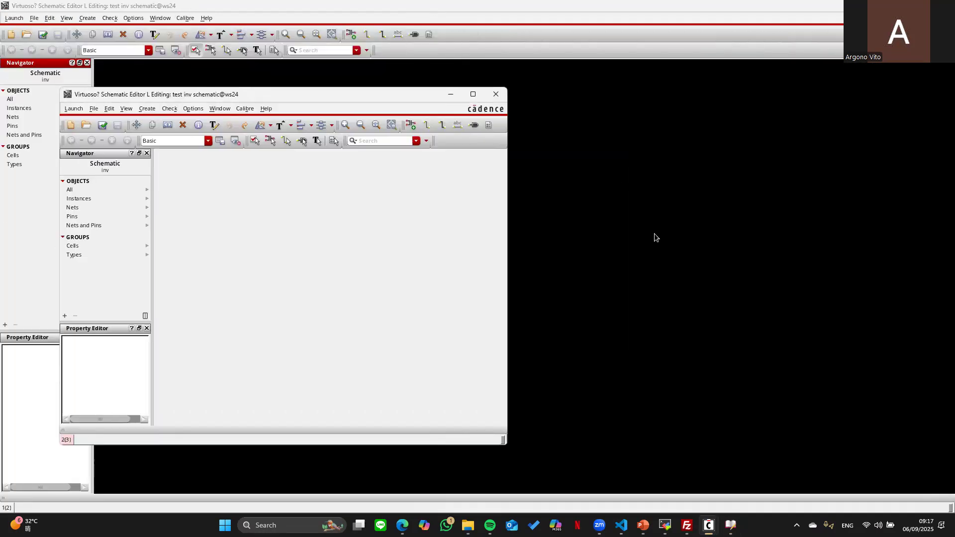
- Place an analogLib nmos4 transistor M0 on the inv schematic canvas
left_click(496, 96)
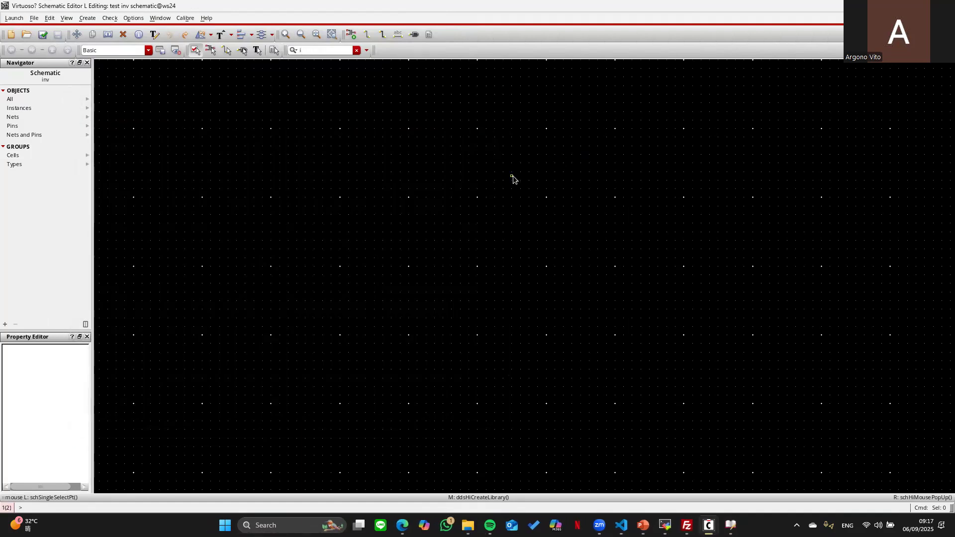
key("i")
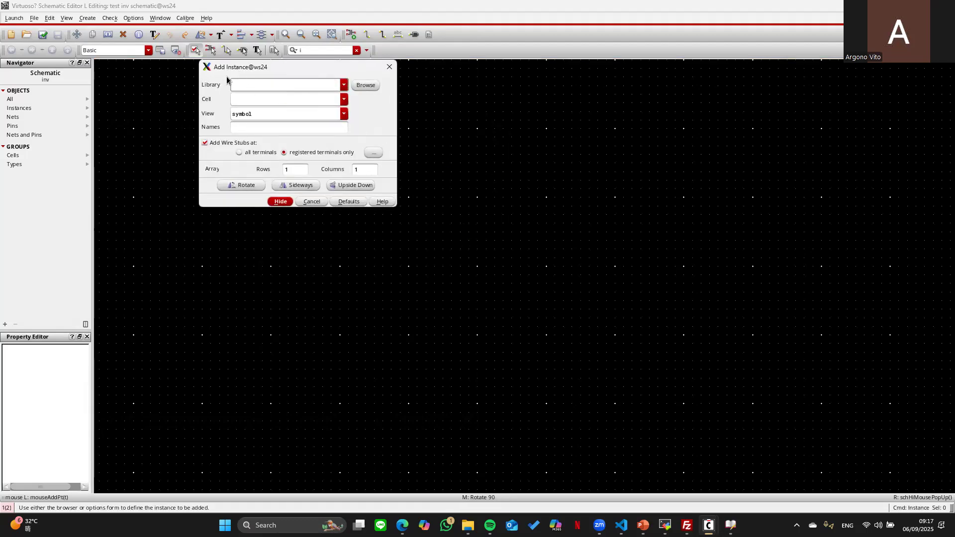
left_click(375, 87)
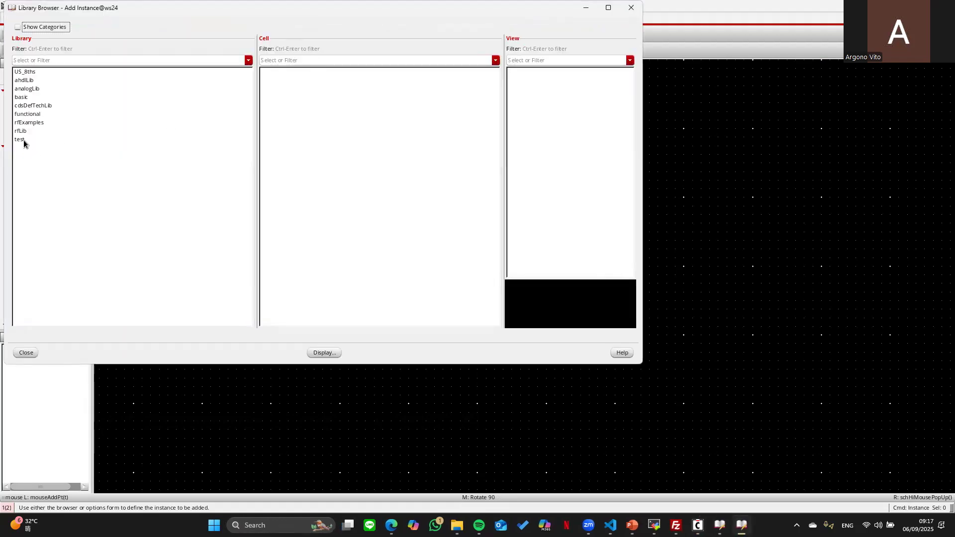
left_click(23, 139)
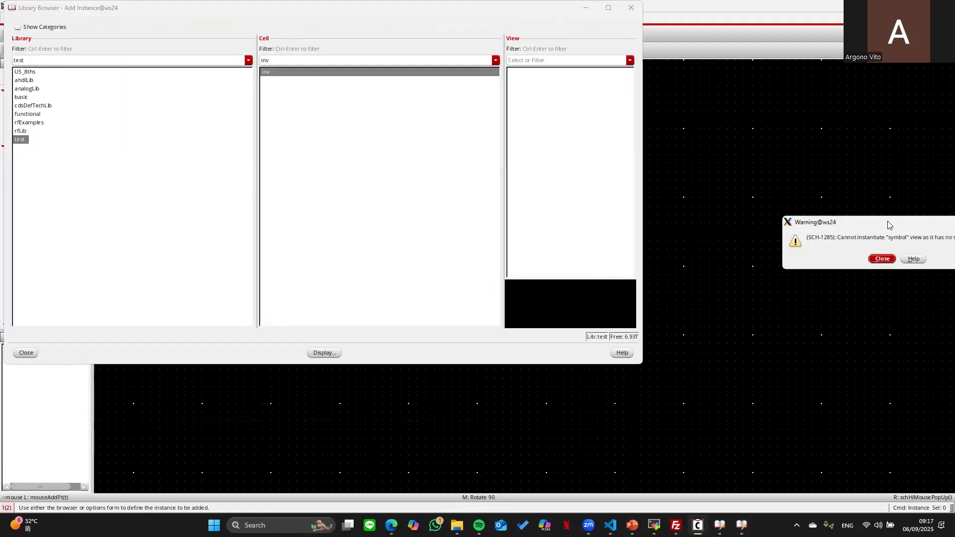
left_click_drag(889, 229, 752, 237)
left_click(745, 268)
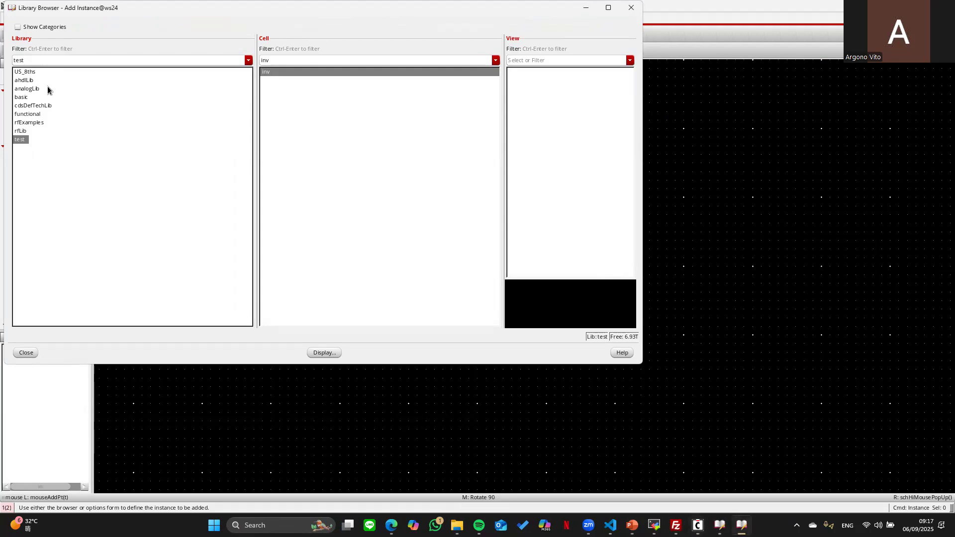
left_click(33, 88)
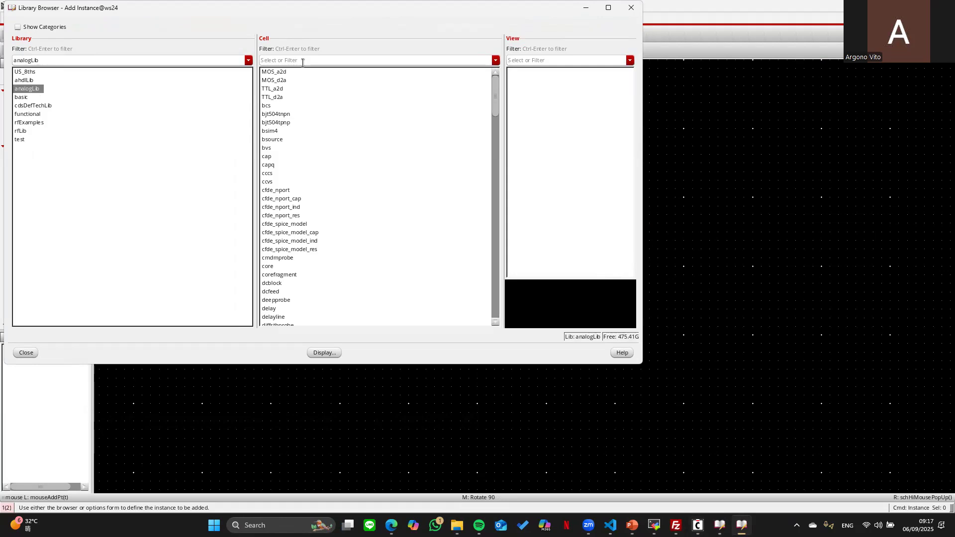
type("nmo")
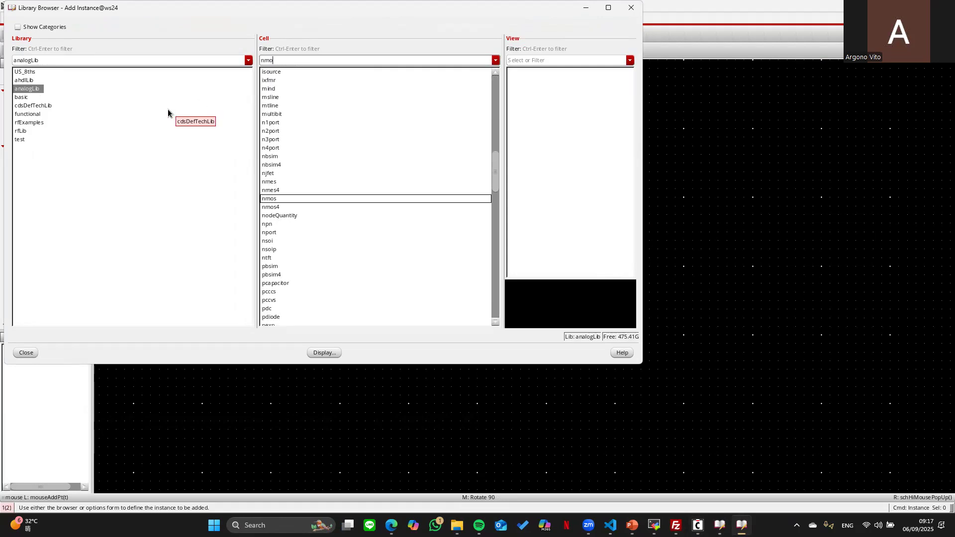
type("s")
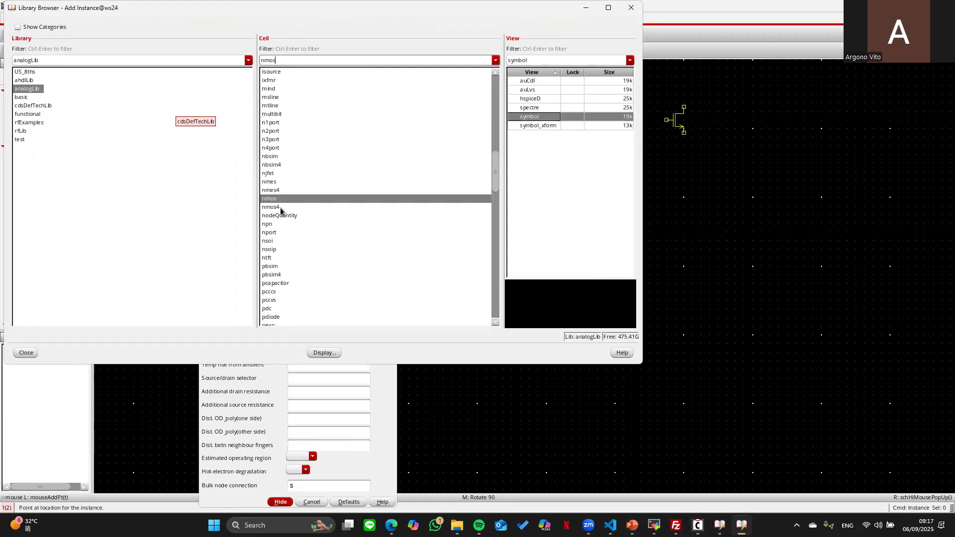
left_click(279, 207)
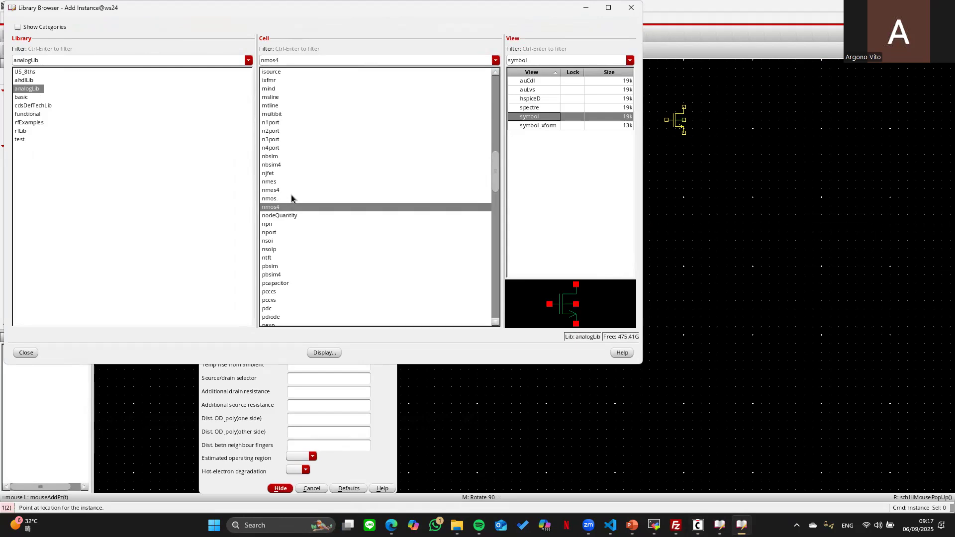
key("Escape")
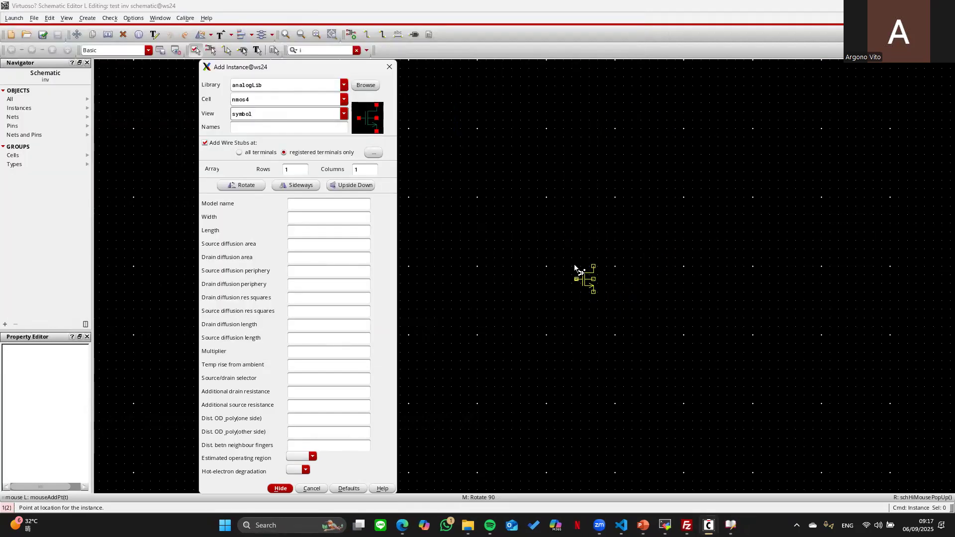
key("Return")
left_click(571, 234)
key("Escape")
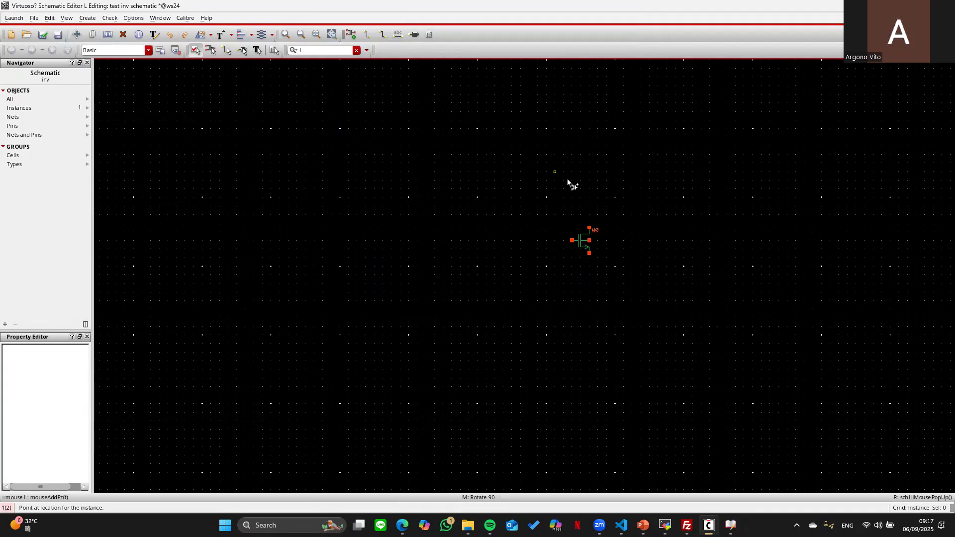
- Place a pmos4 transistor M1 directly above M0 and select it
key("i")
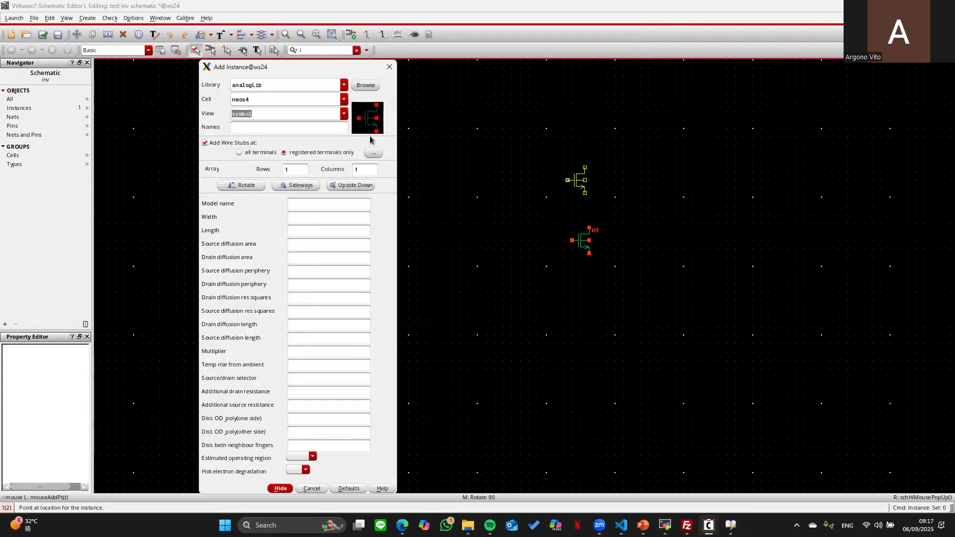
left_click(300, 96)
key("BackSpace")
key("BackSpace")
key("BackSpace")
key("BackSpace")
key("BackSpace")
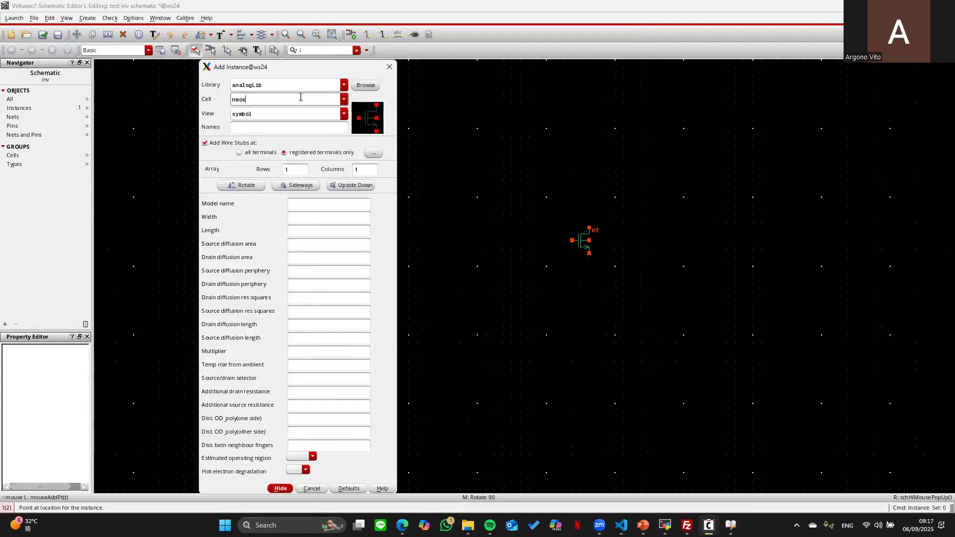
type("pmos4")
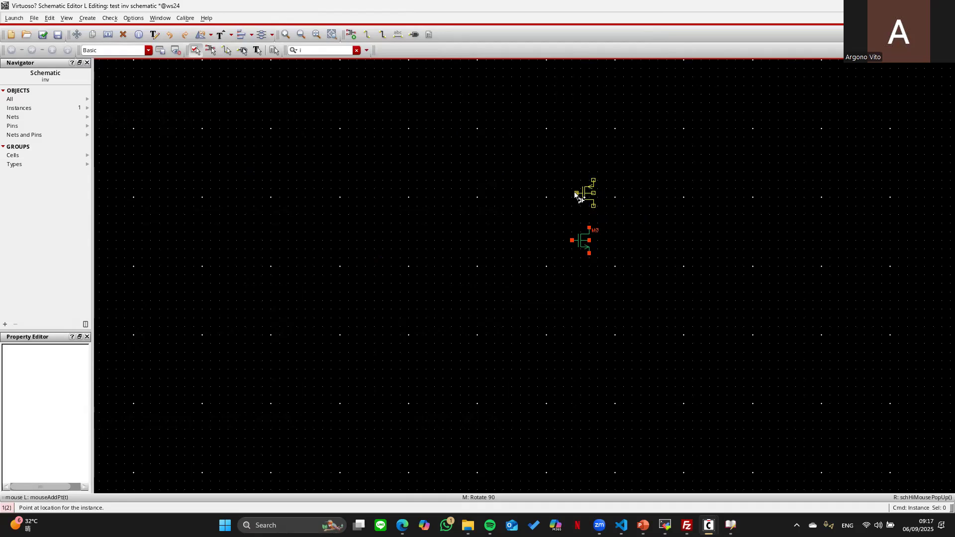
left_click(573, 189)
key("Escape")
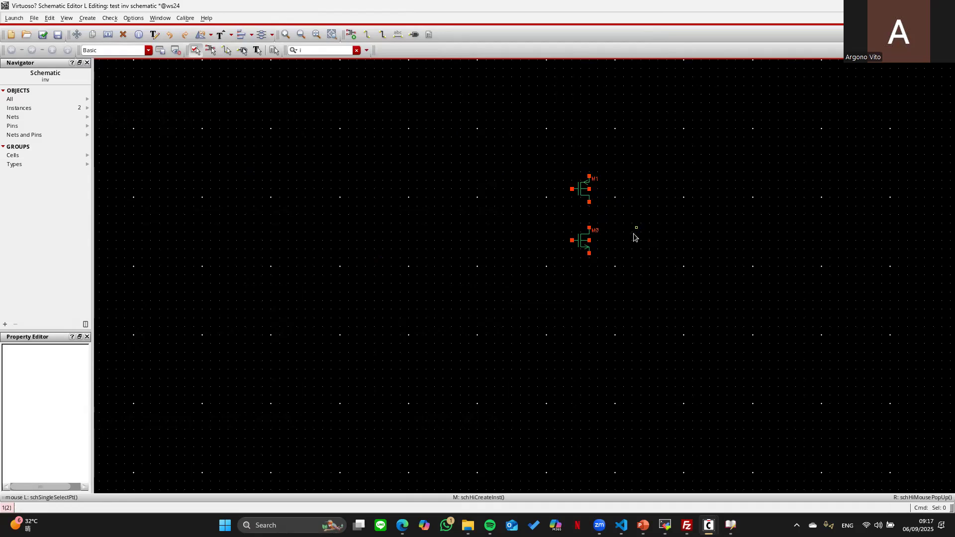
left_click(579, 191)
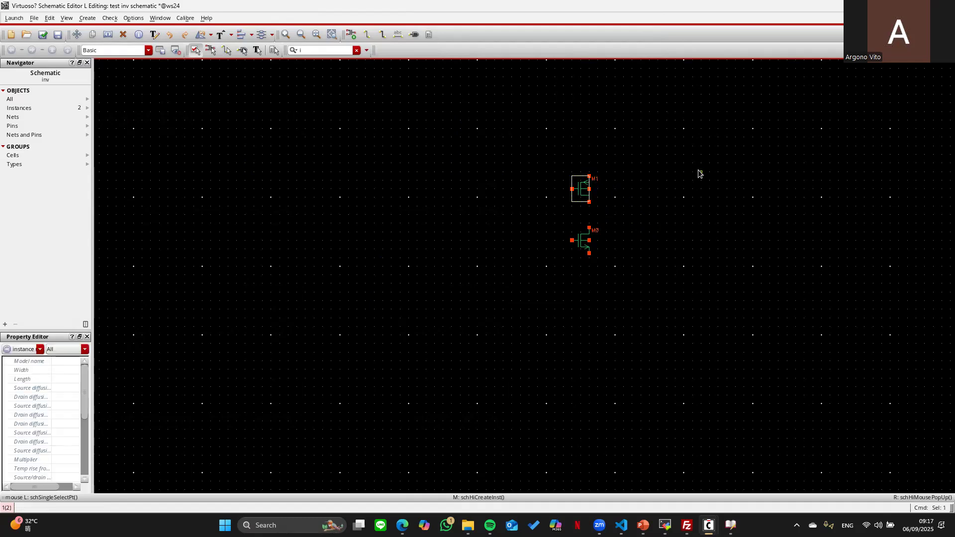
- Size PMOS M1 to 2u width and 0.18u length
key("q")
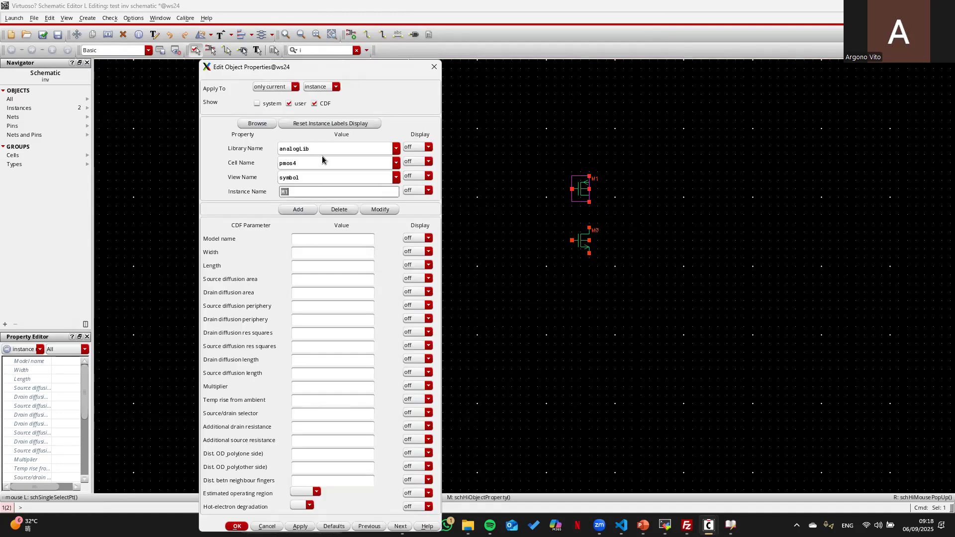
left_click(301, 252)
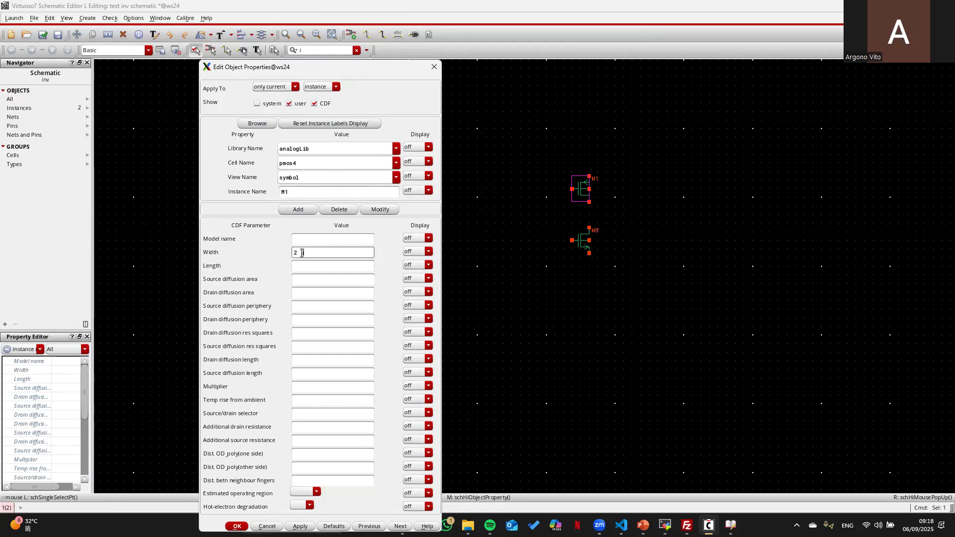
type("M")
key("Tab")
left_click(302, 264)
type("0.18u")
key("Return")
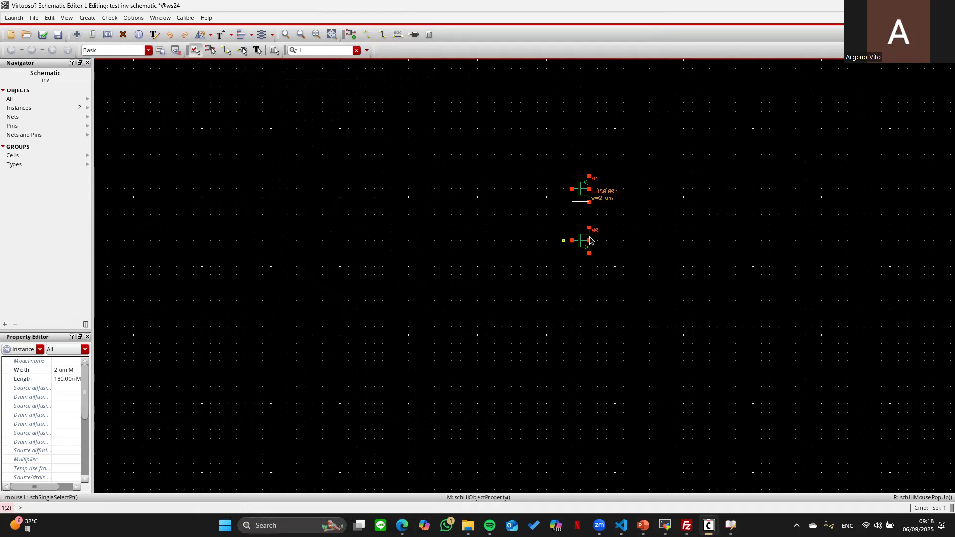
- Size NMOS M0 to 1u width and 0.18u length
left_click(581, 240)
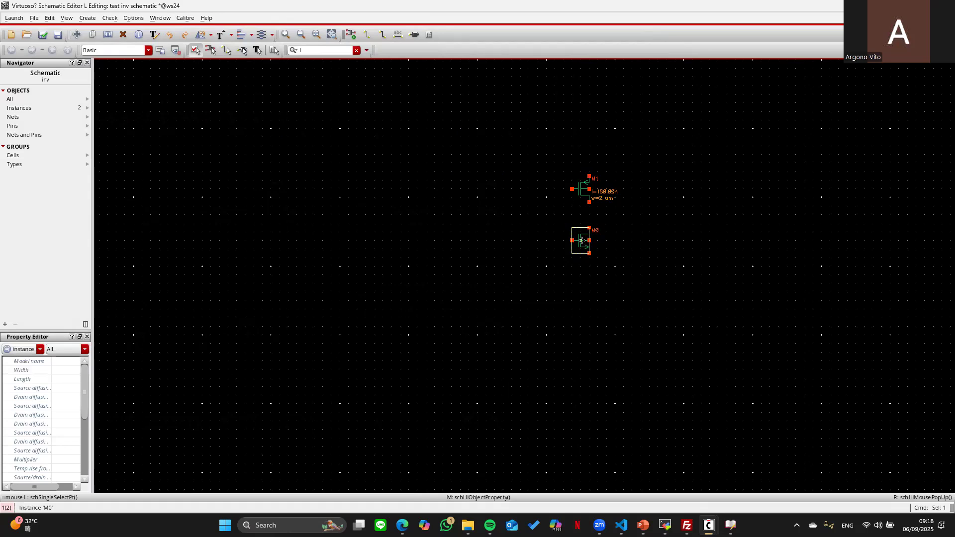
key("q")
left_click(313, 253)
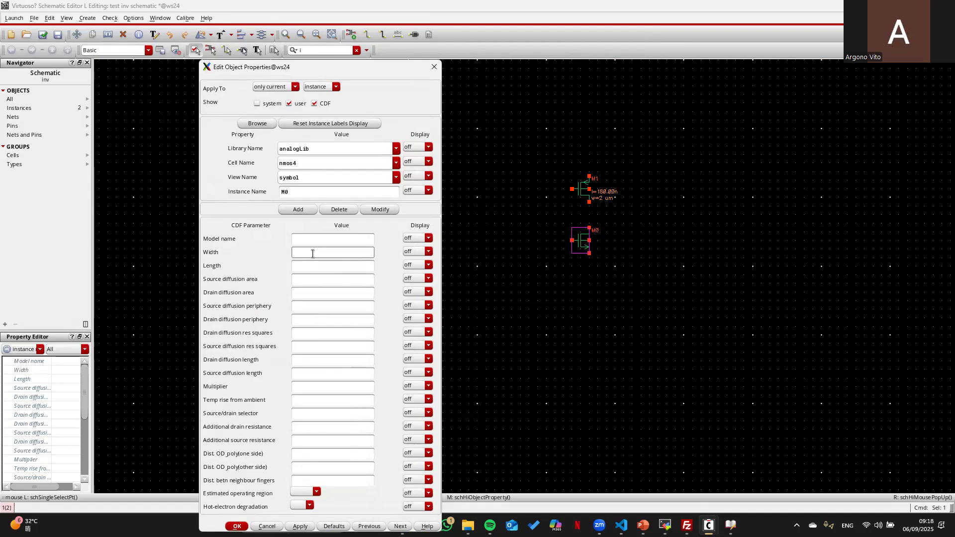
type("1u")
key("Return")
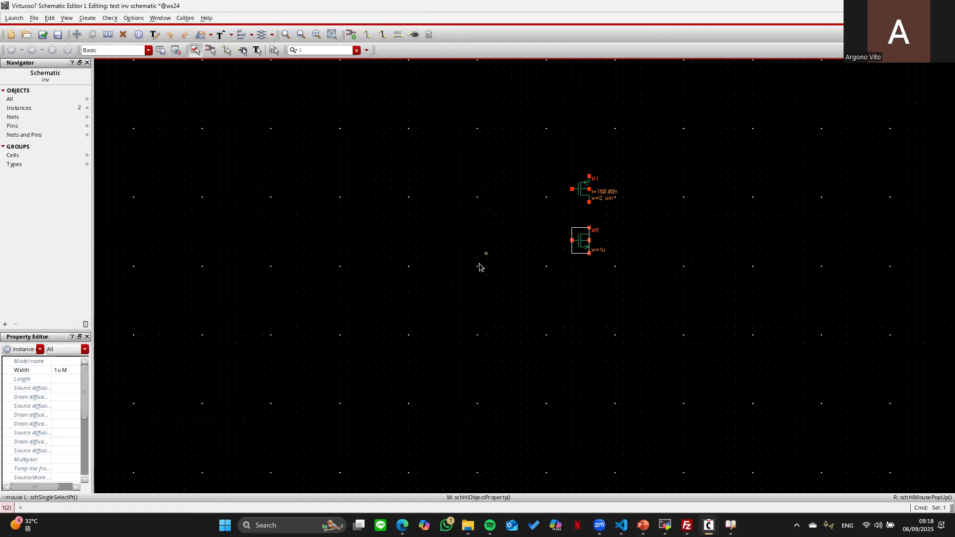
left_click(319, 266)
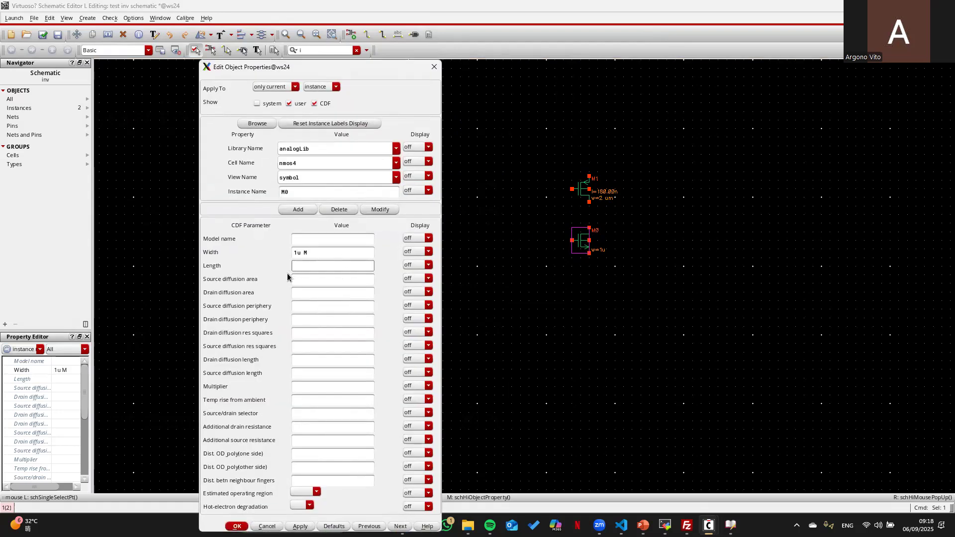
type("0.18u")
key("Return")
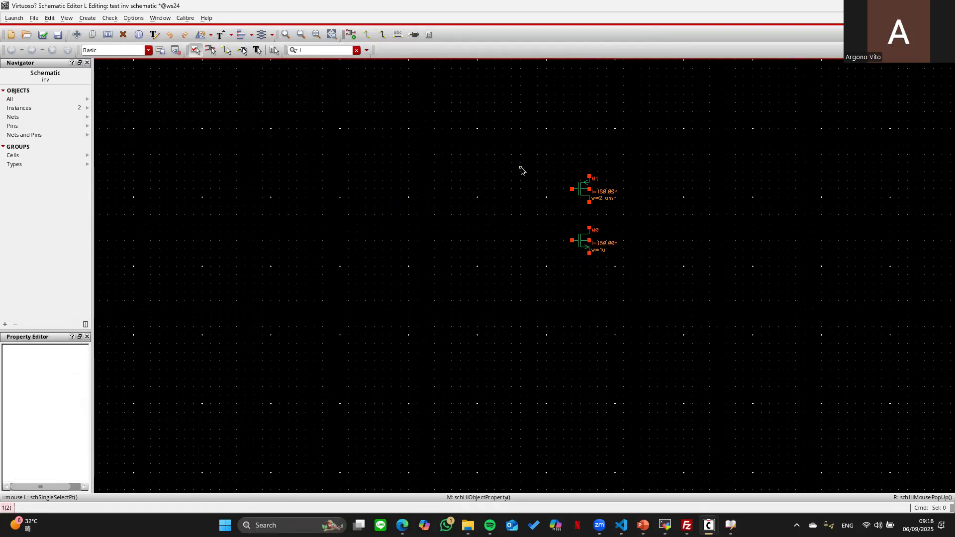
key("w")
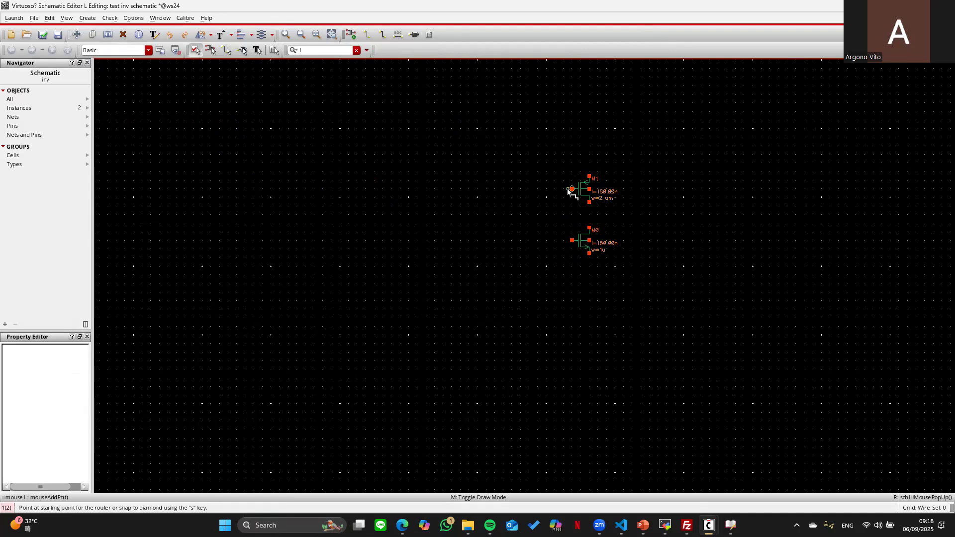
- Wire the M1 and M0 gates together and run an input wire out to the left
left_click(570, 190)
left_click(512, 189)
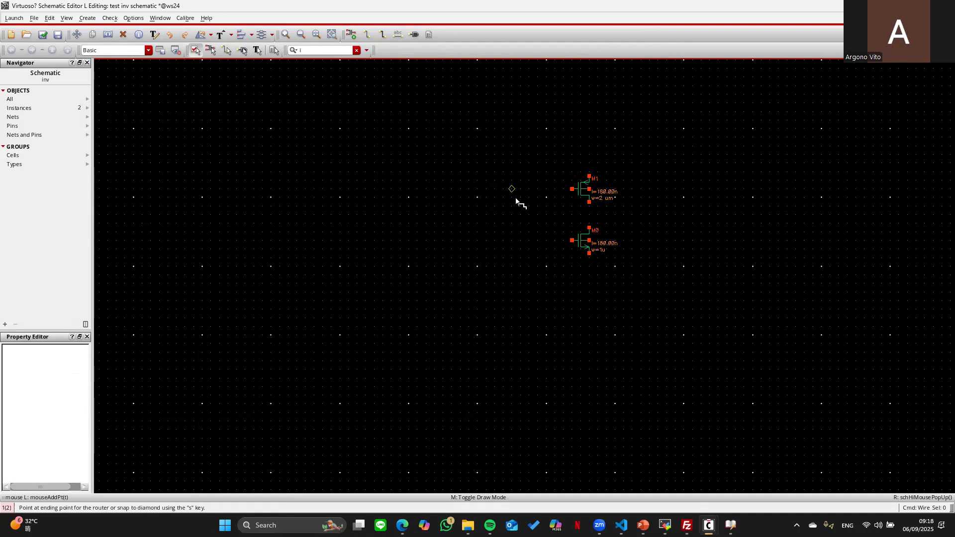
left_click(574, 241)
left_click(511, 214)
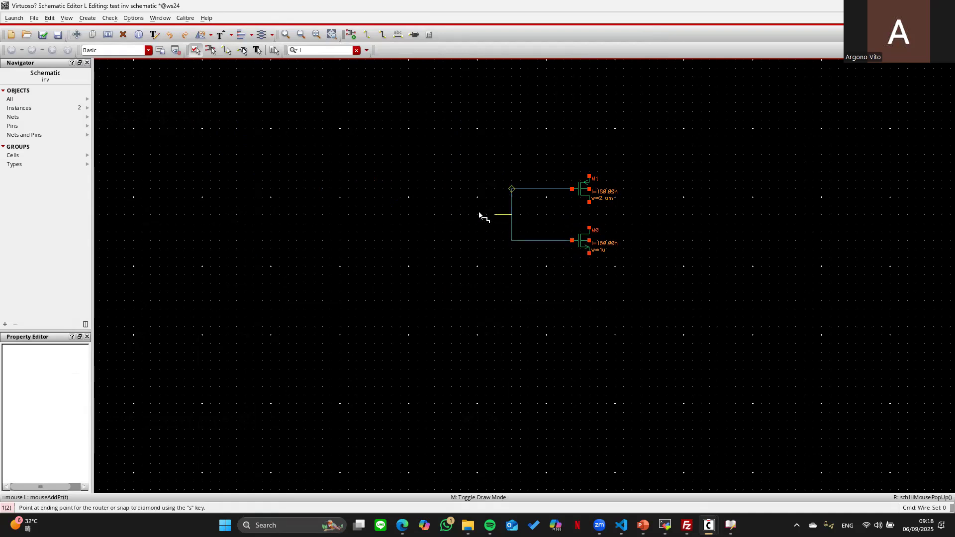
left_click(452, 215)
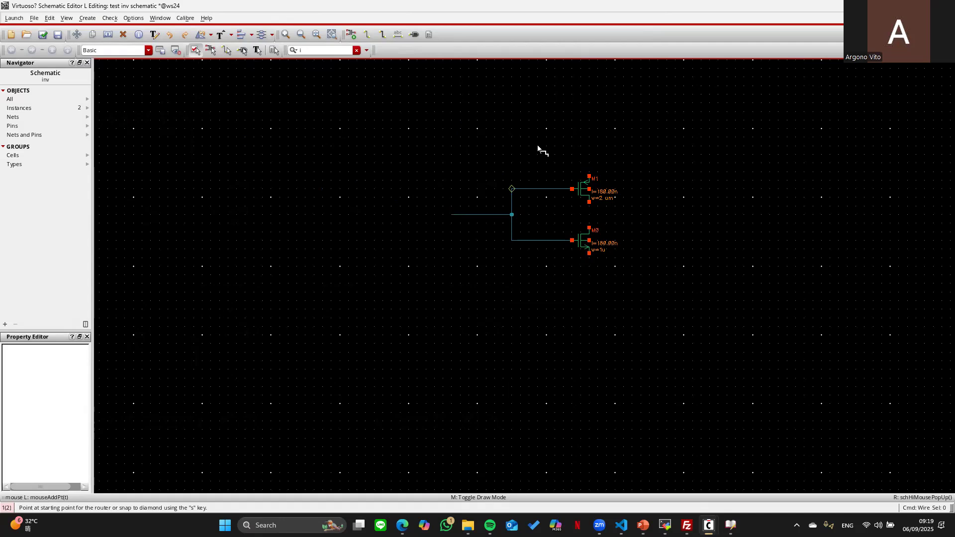
- Join the M1 and M0 drains and run an output wire to the right
left_click(589, 202)
left_click(589, 228)
left_click(589, 215)
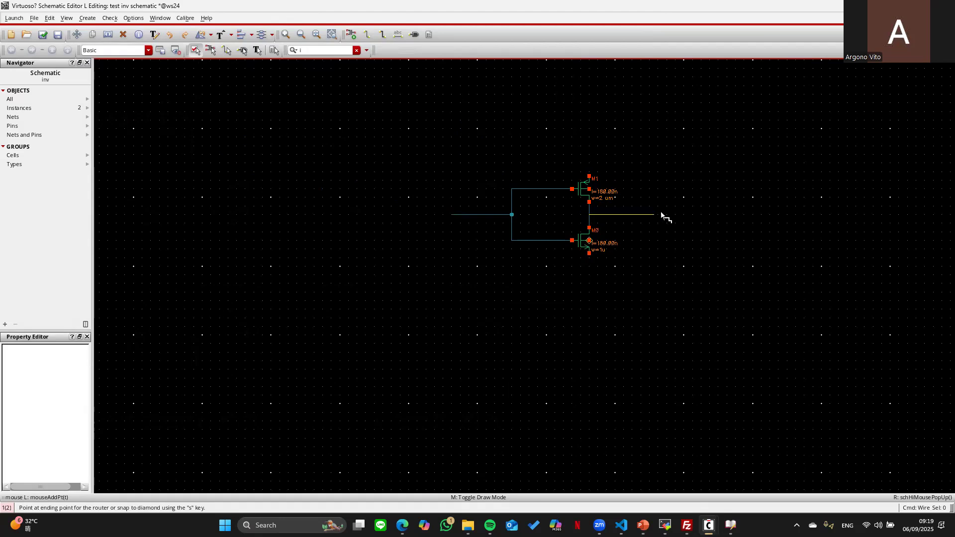
left_click(703, 214)
key("Escape")
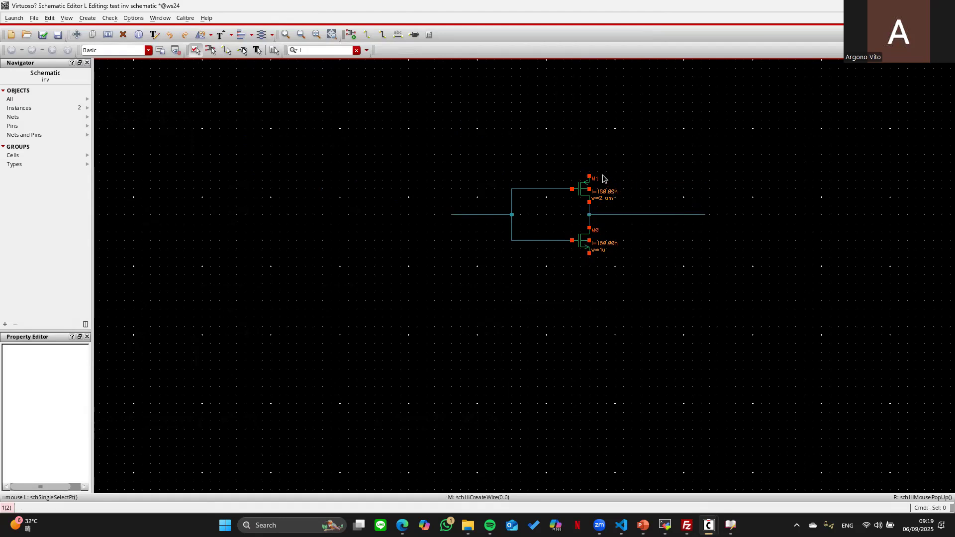
- Extend M1's source wire upward and M0's source wire downward
middle_click(591, 178)
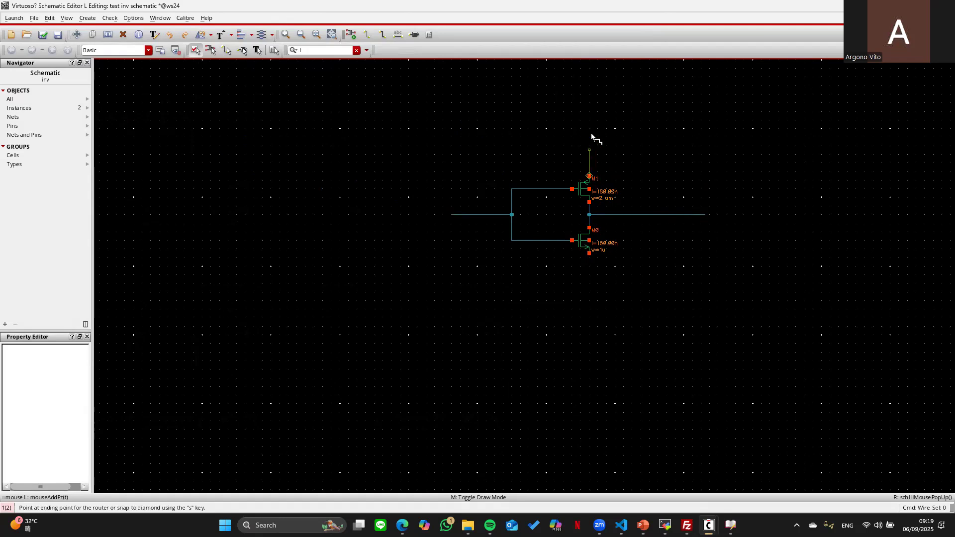
left_click(589, 116)
key("Escape")
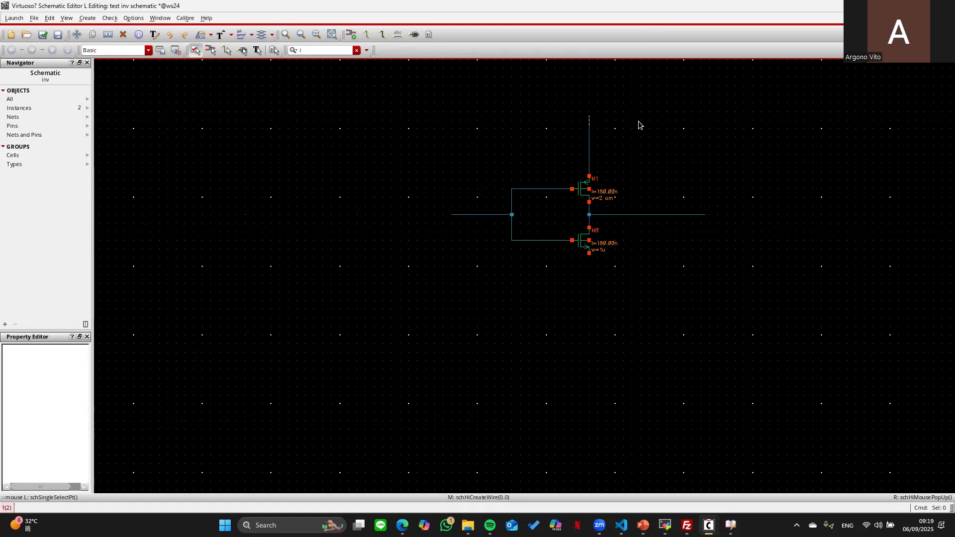
middle_click(589, 254)
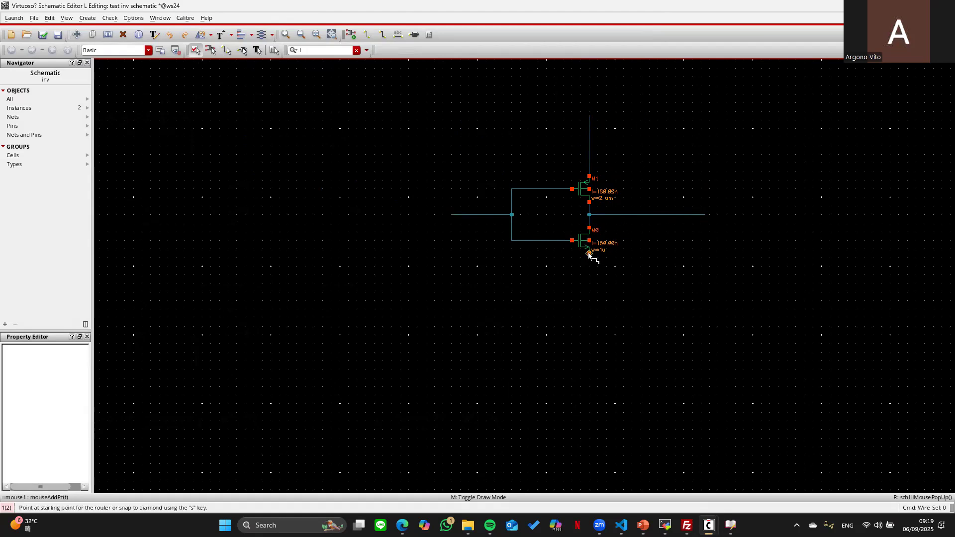
left_click(589, 313)
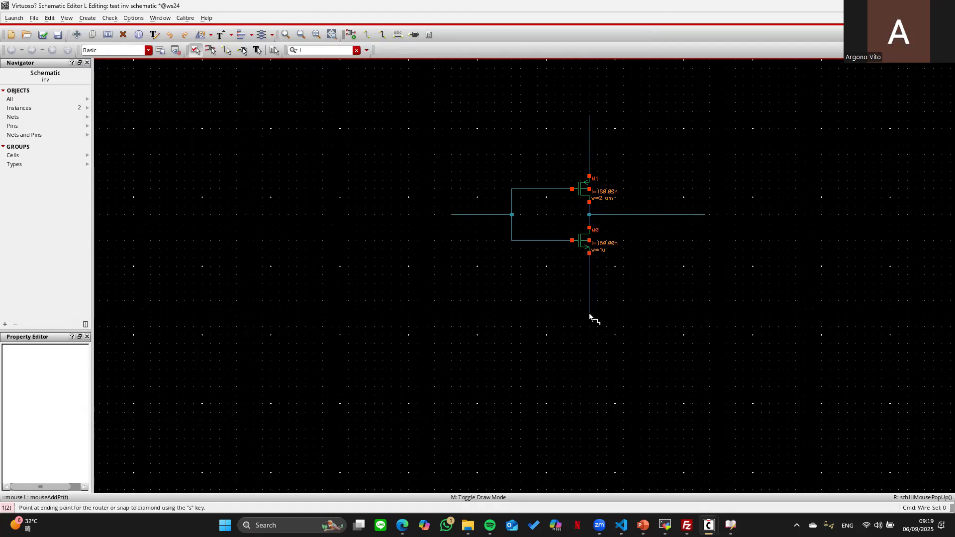
key("Escape")
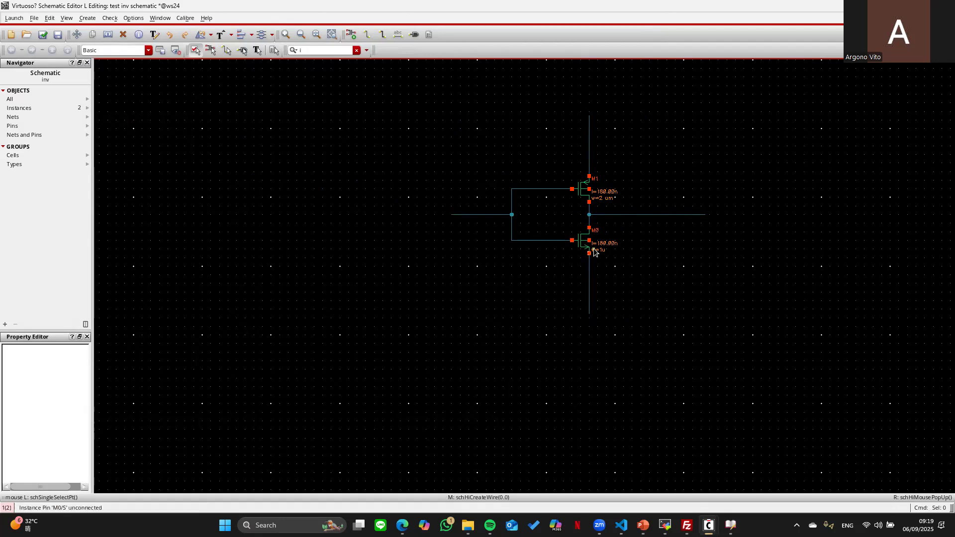
- Tie M1's bulk to the upper supply wire and M0's bulk to the lower source net, then fit the view
key("w")
left_click(612, 180)
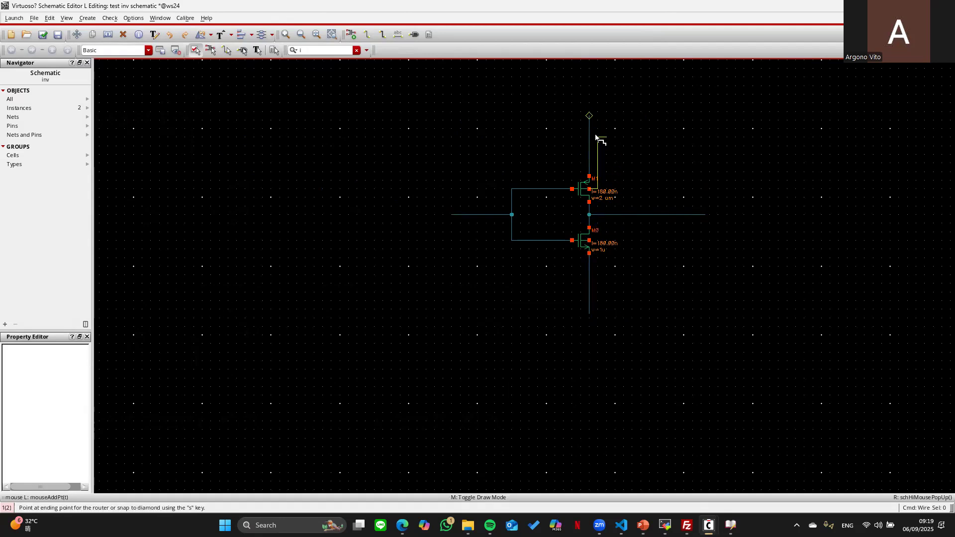
left_click(633, 189)
left_click(590, 147)
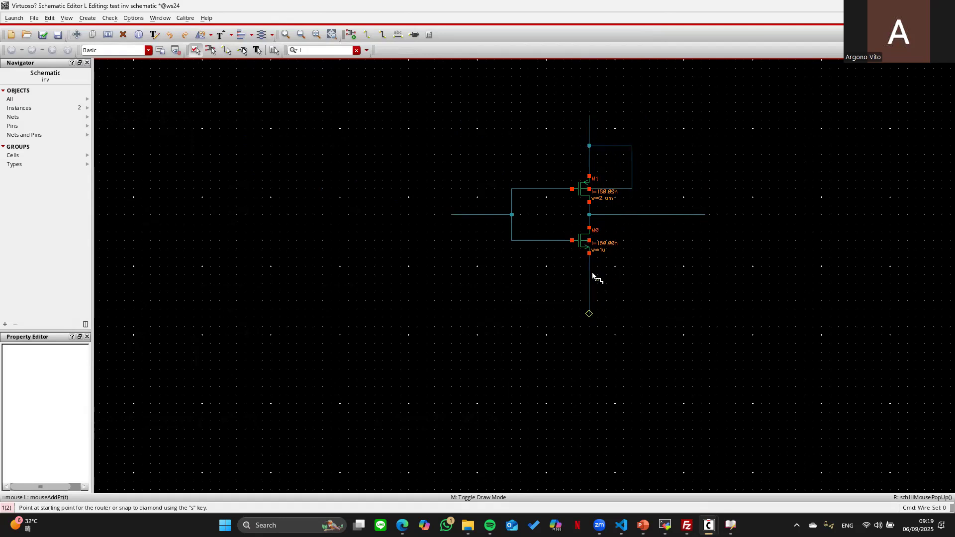
left_click(588, 238)
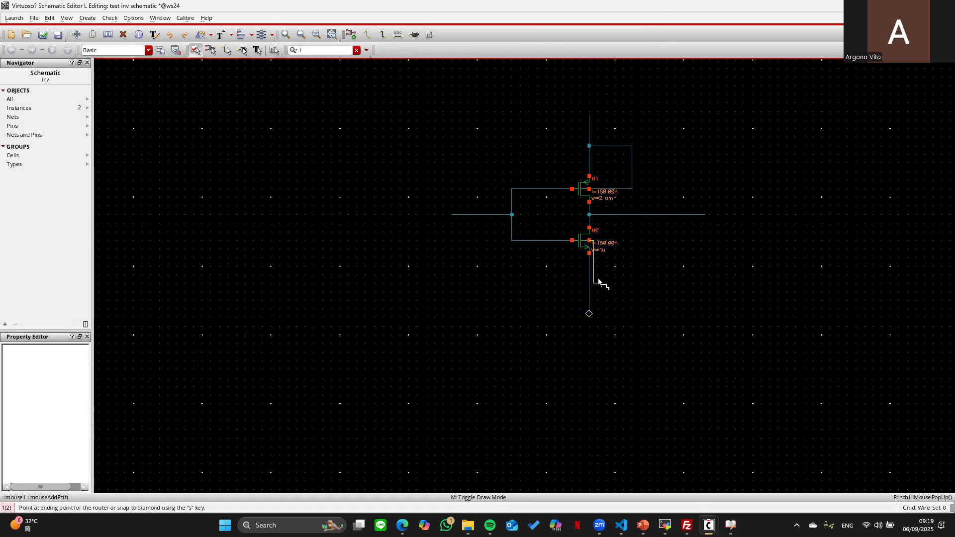
left_click(641, 240)
left_click(590, 279)
key("Escape")
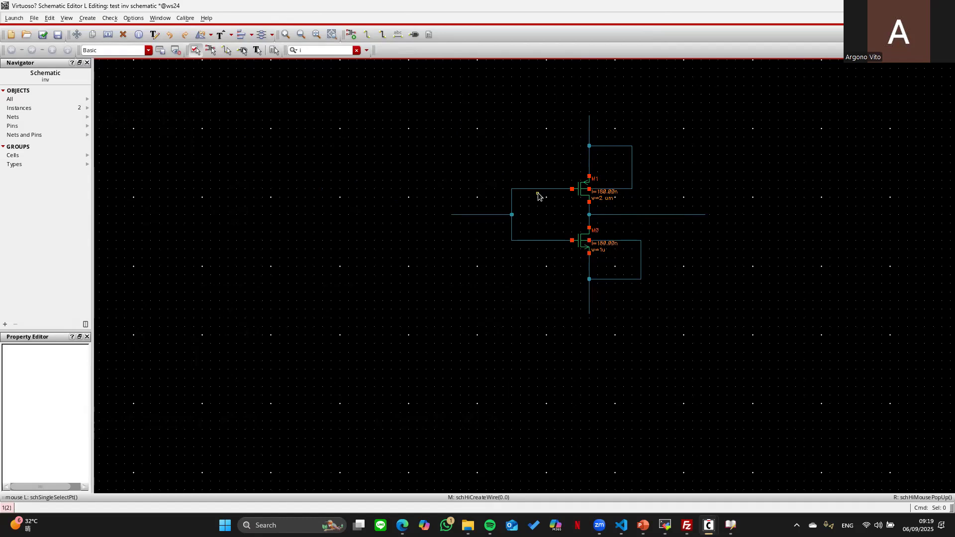
key("f")
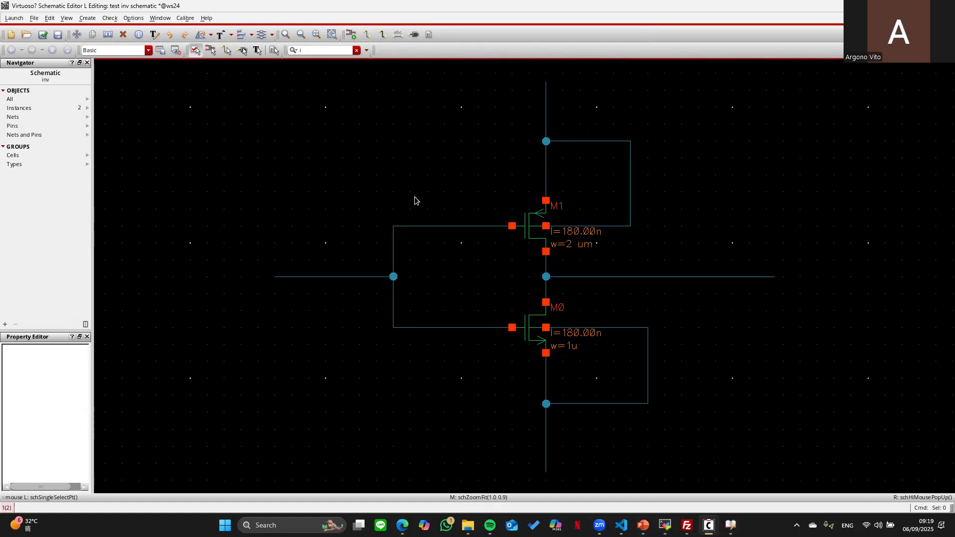
key("p")
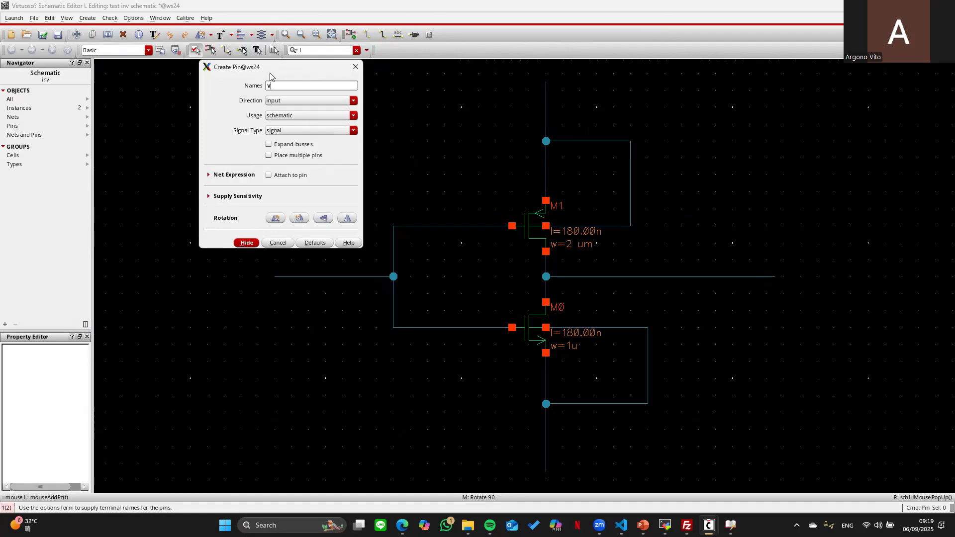
- Place the Vin input pin at the left end of the input wire
key("Return")
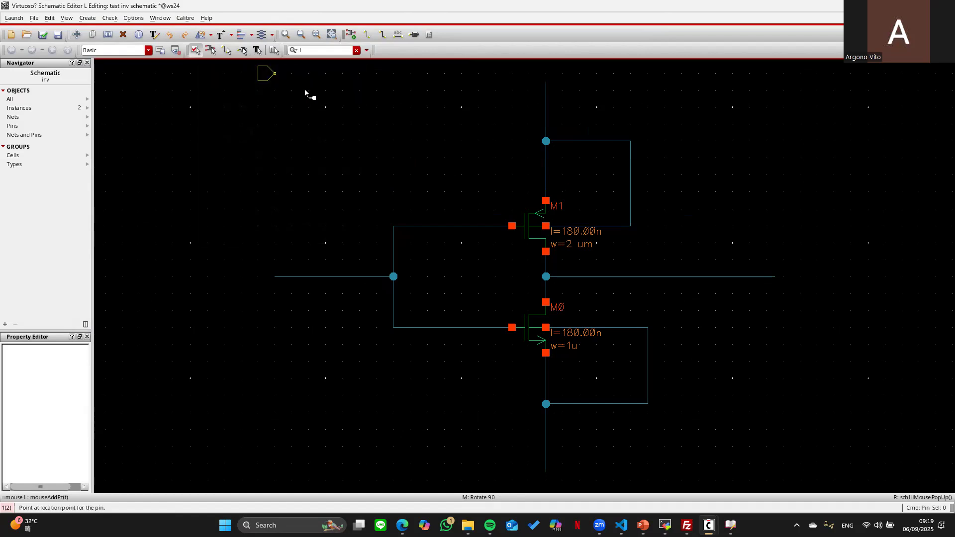
left_click(277, 279)
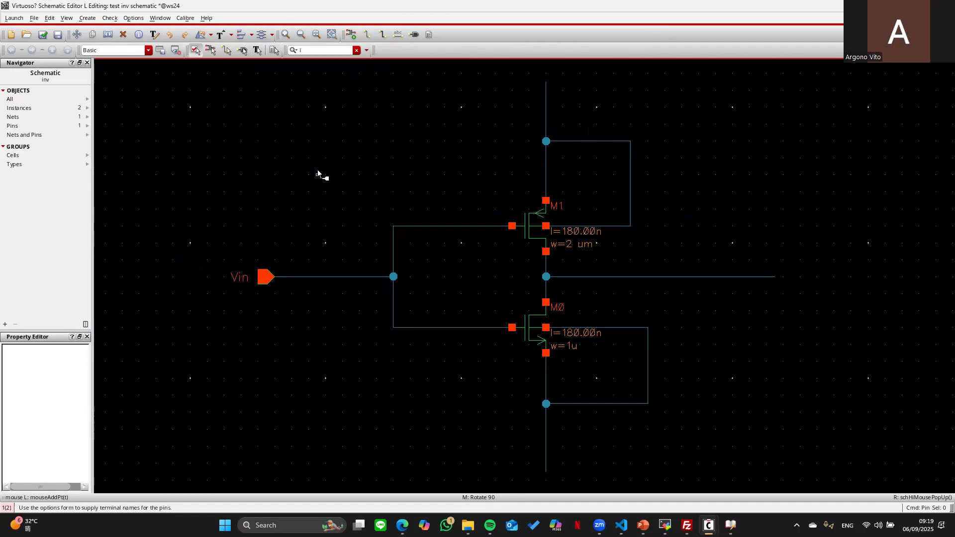
key("Escape")
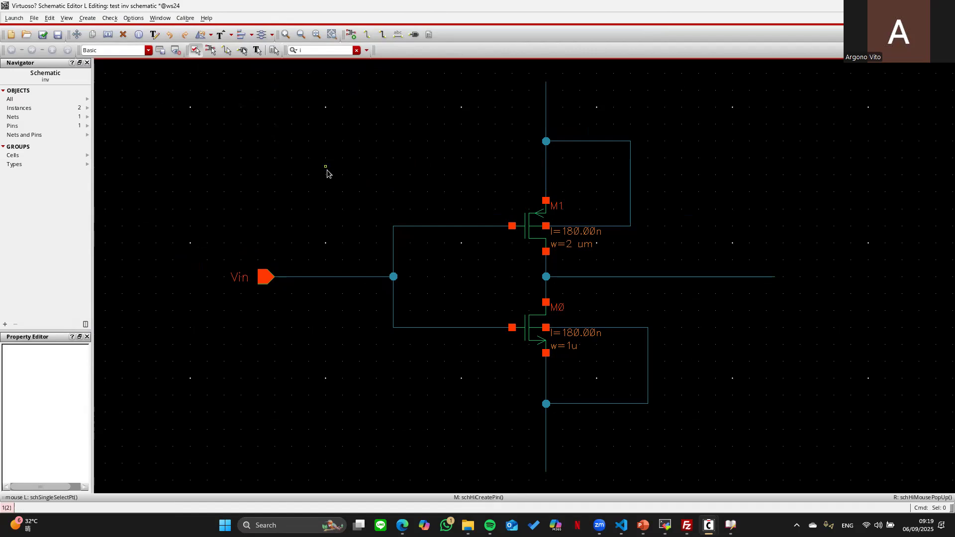
- Add a downward-pointing Vdd power pin on the top supply wire
key("i")
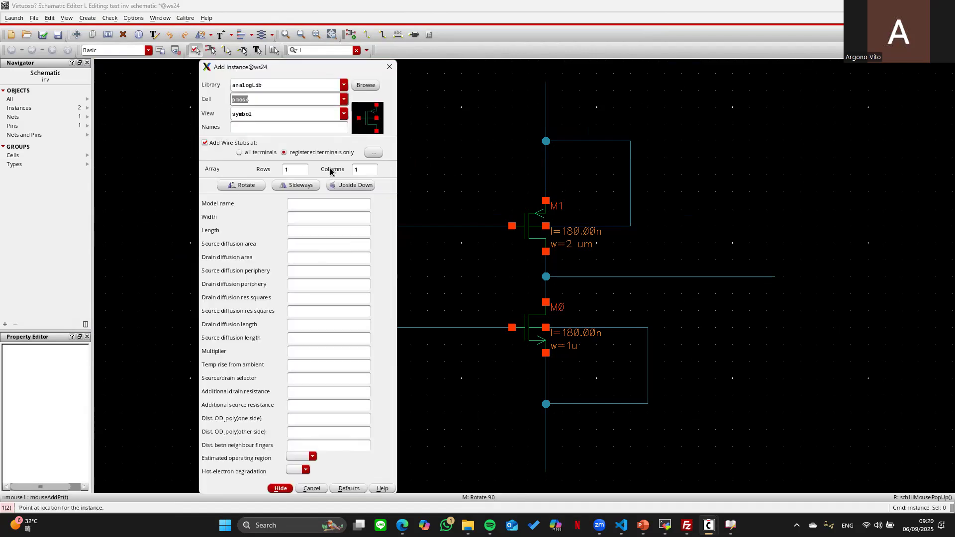
left_click(390, 67)
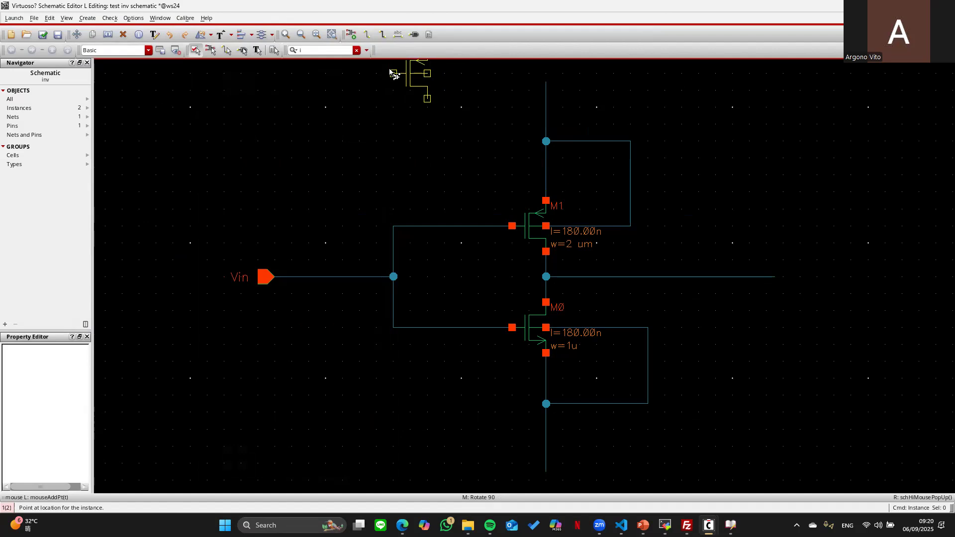
key("p")
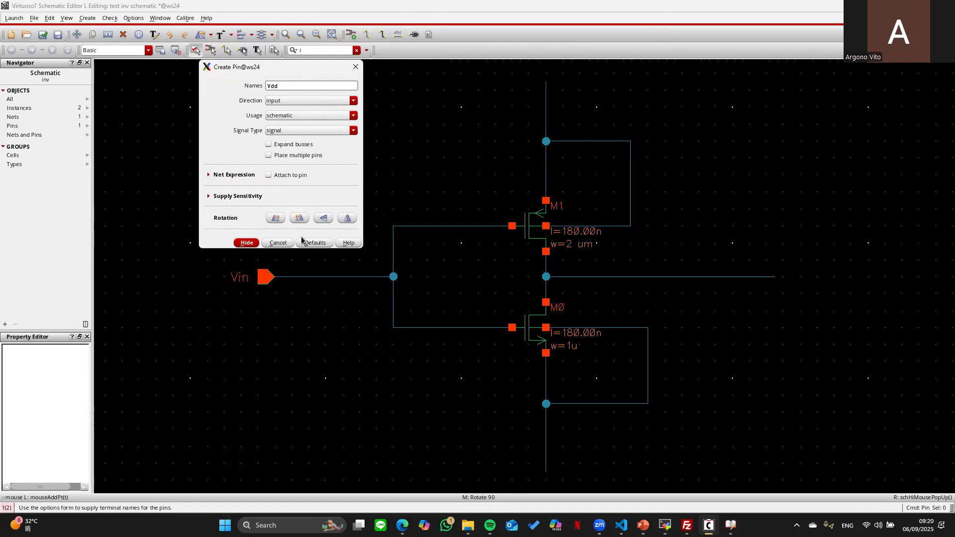
left_click(299, 218)
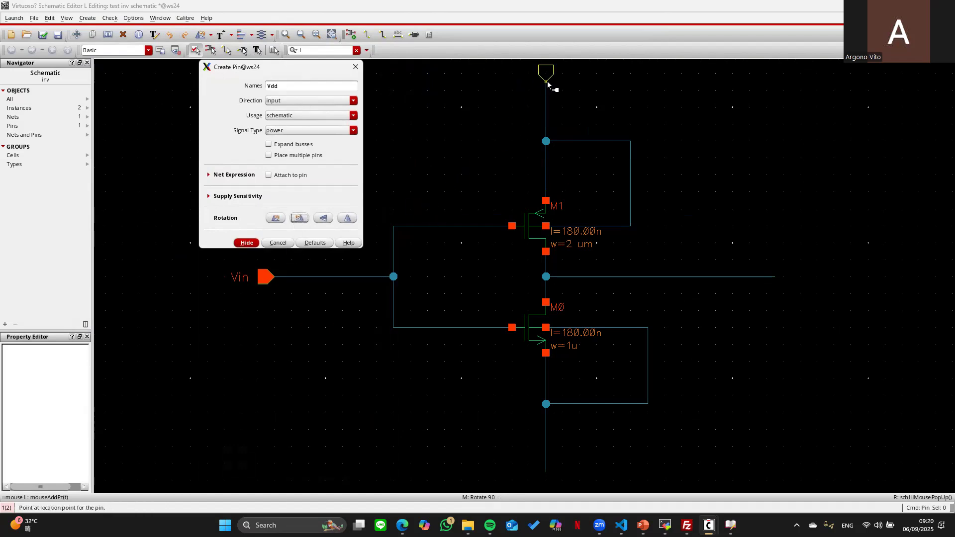
left_click(549, 83)
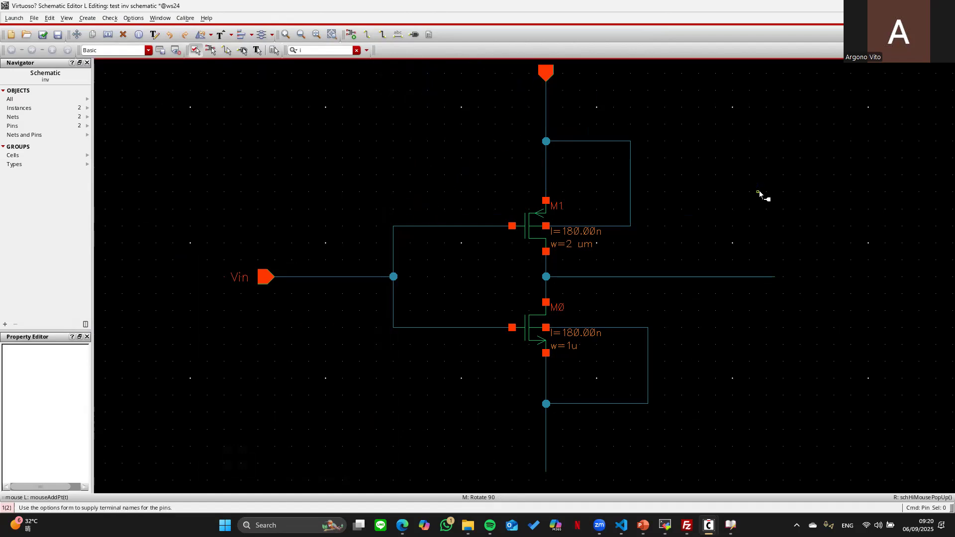
- Add the Vout output pin at the right end of the output wire
key("i")
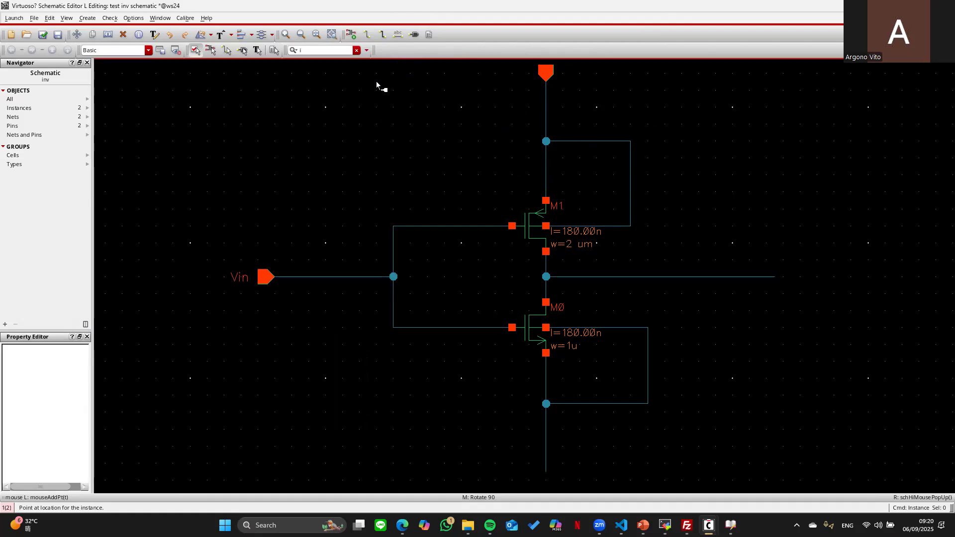
key("p")
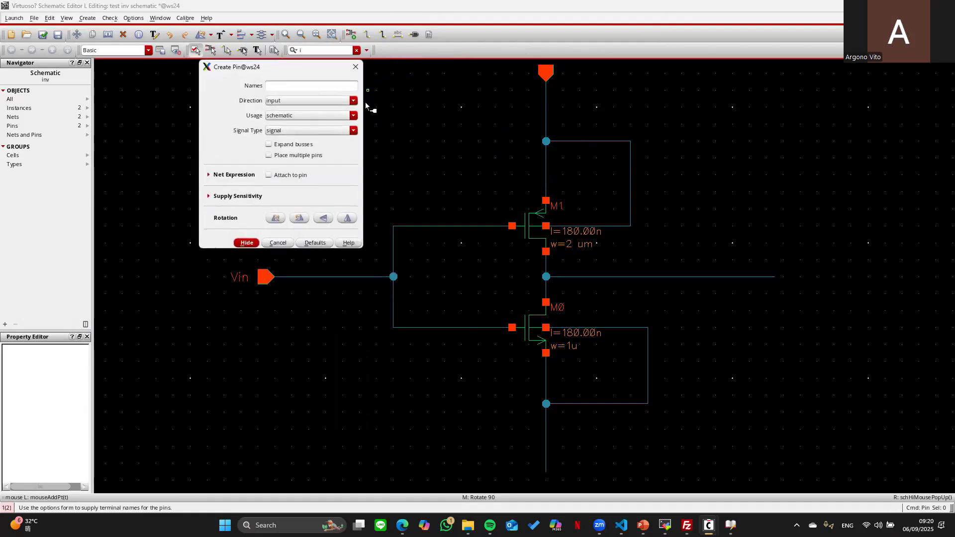
left_click(353, 101)
left_click(284, 113)
left_click(286, 85)
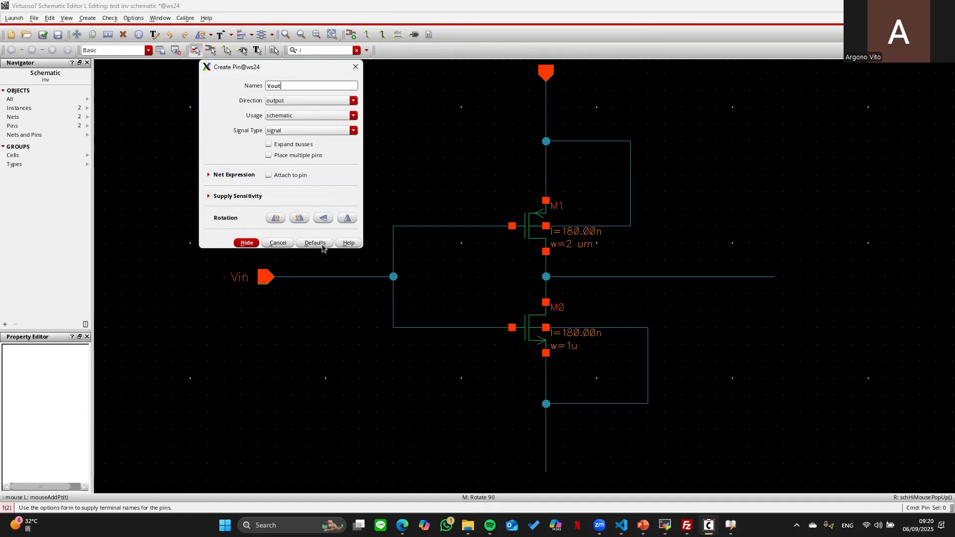
key("Return")
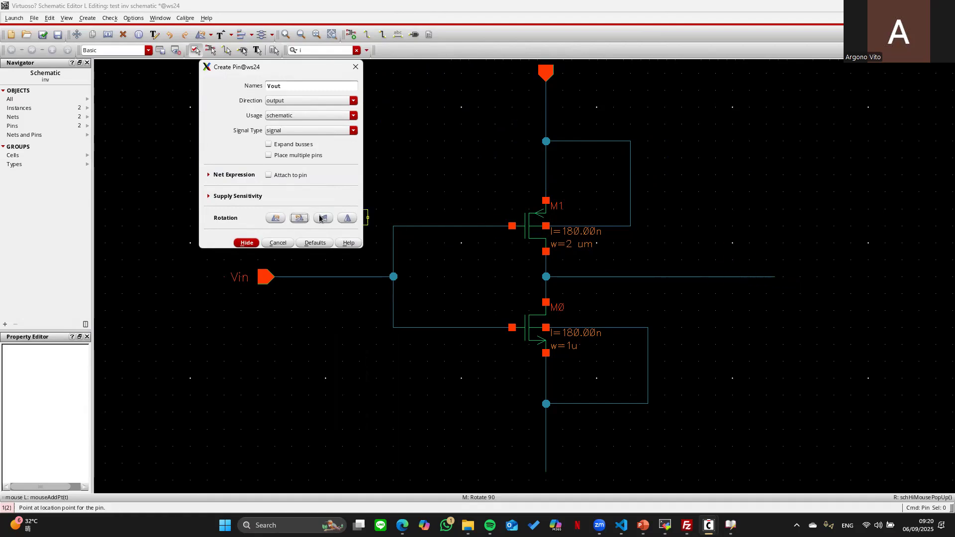
left_click(275, 218)
left_click(776, 276)
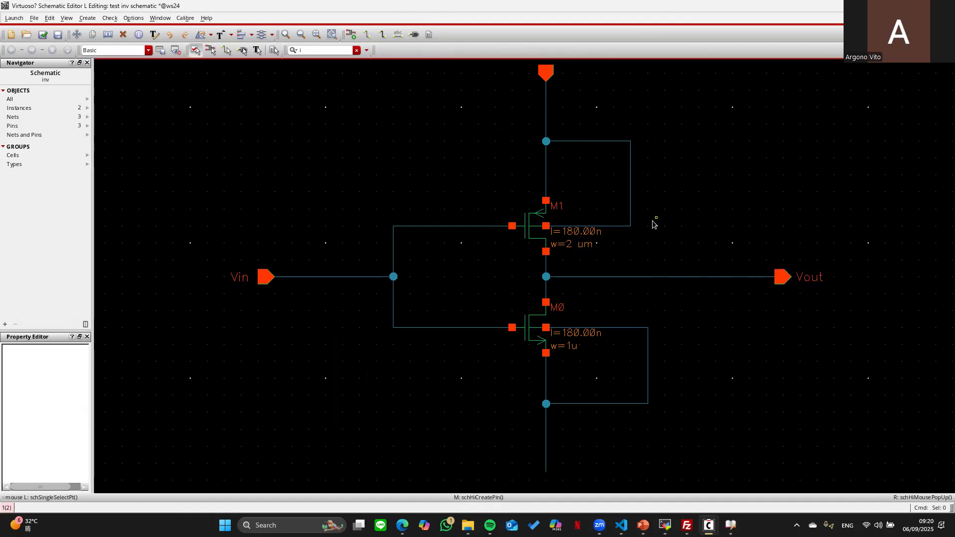
- Place an analogLib gnd symbol below the NMOS source wire
key("i")
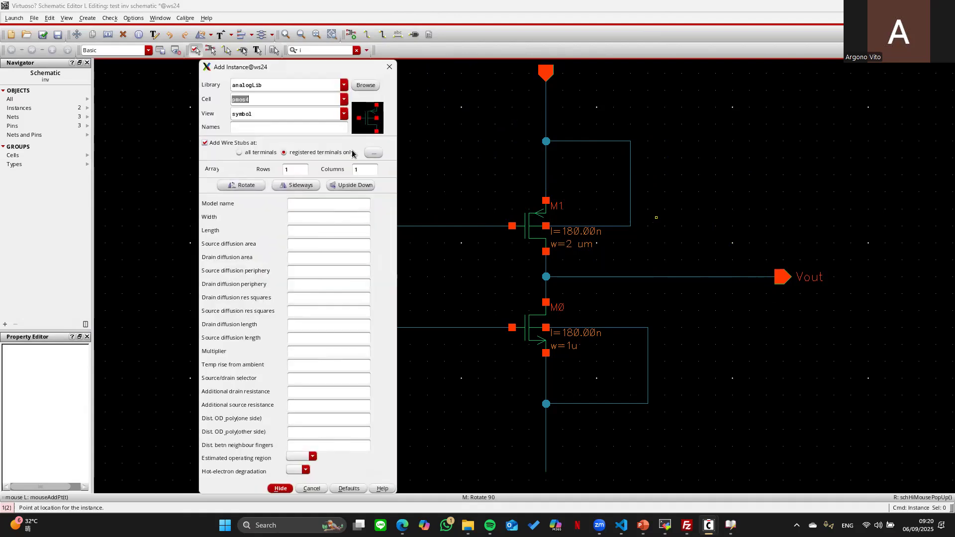
type("gnd")
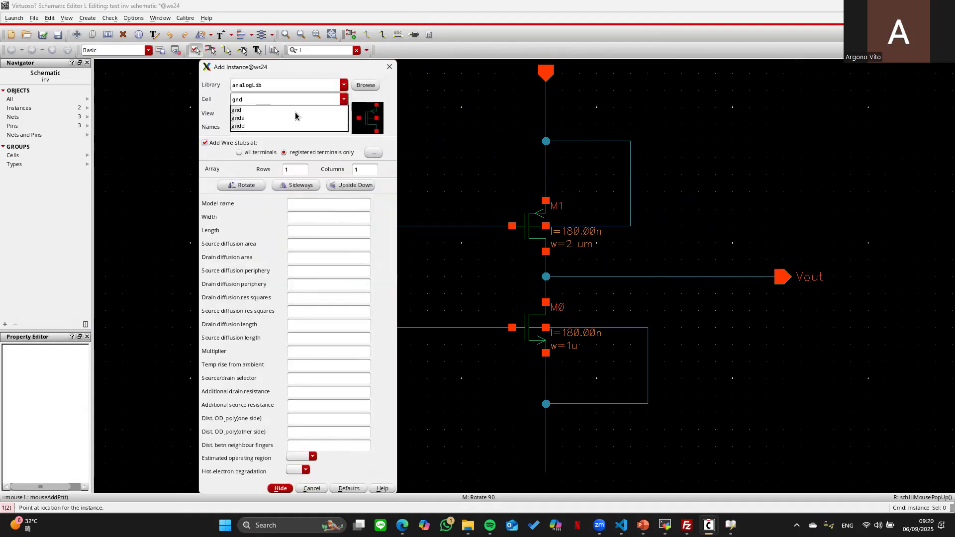
left_click(294, 112)
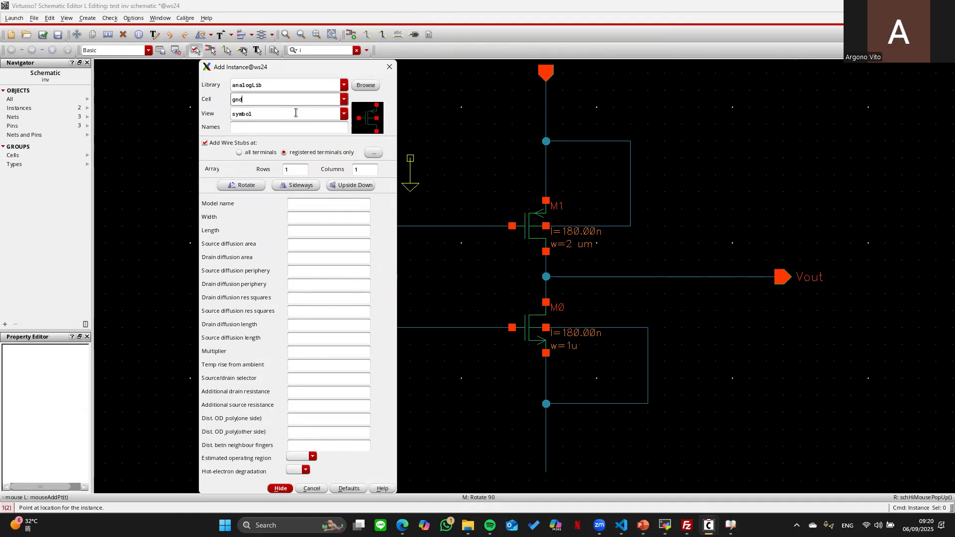
left_click(546, 472)
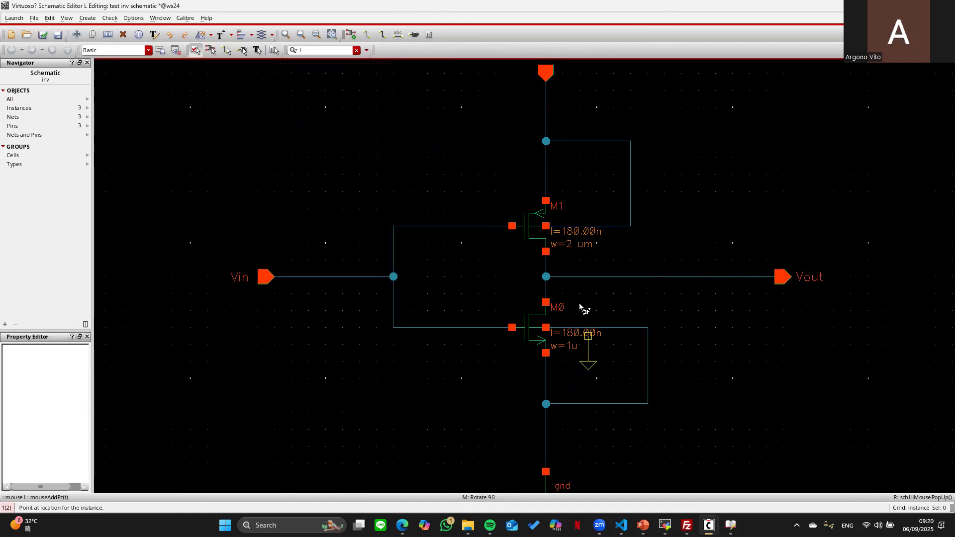
- Fit the inverter in view and check and save the schematic
key("Escape")
key("f")
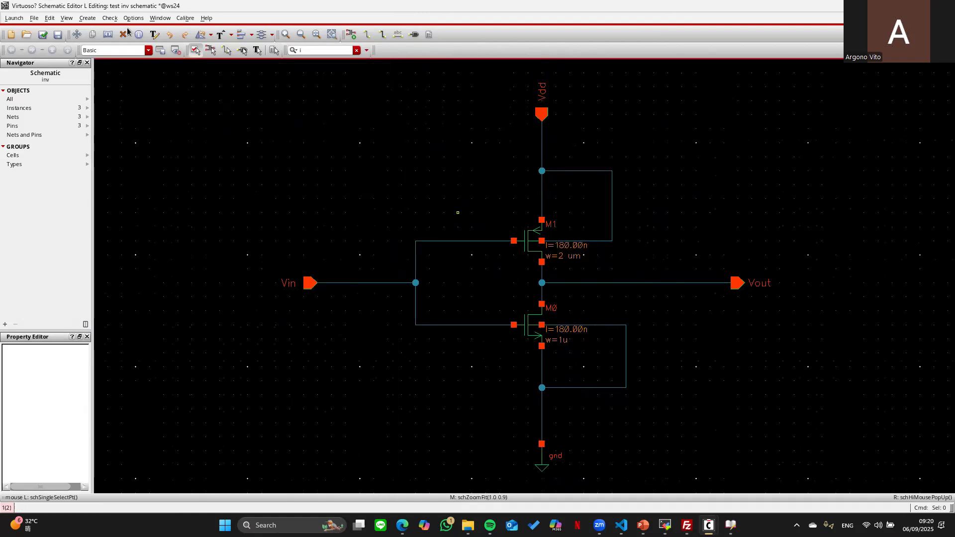
left_click(44, 35)
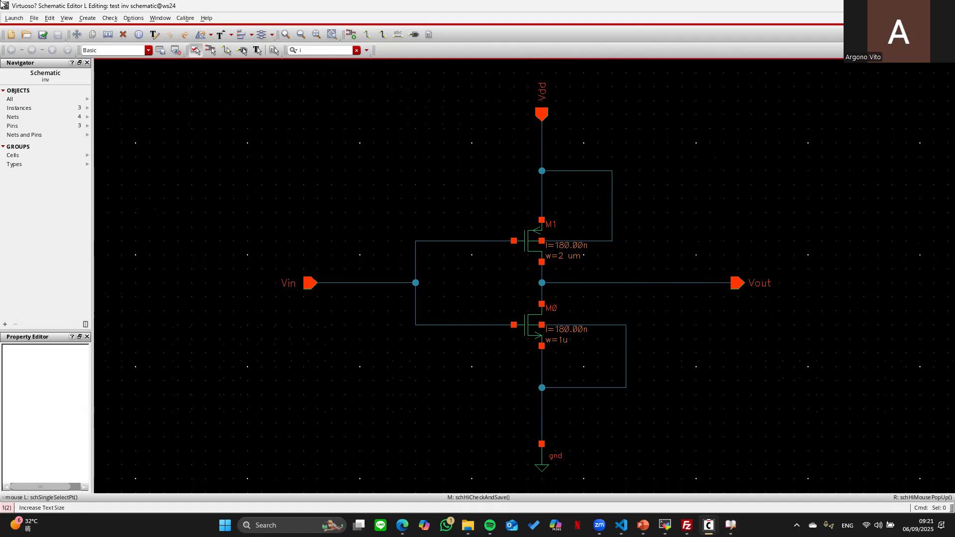
- Generate a symbol view from the inv schematic via Create > Cellview > From Cellview
left_click(87, 19)
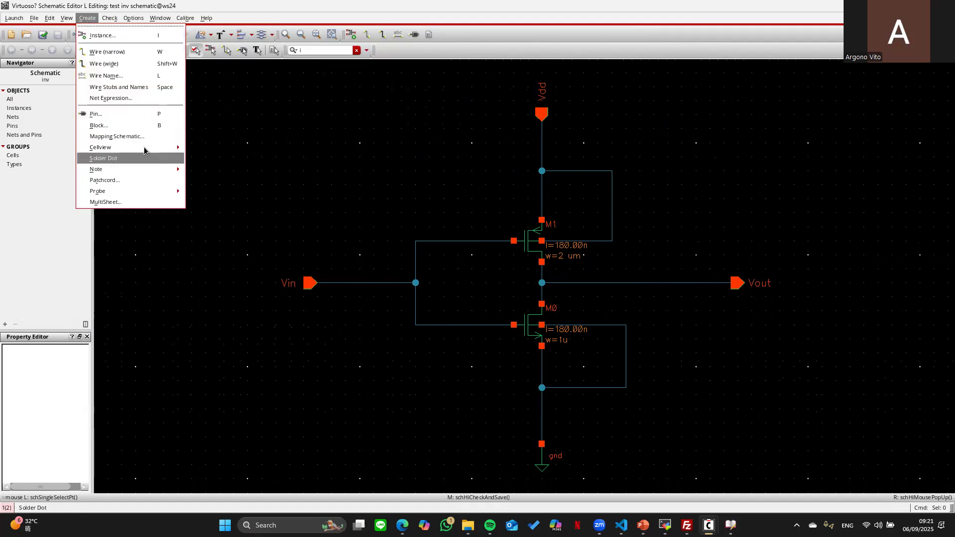
mouse_move(143, 147)
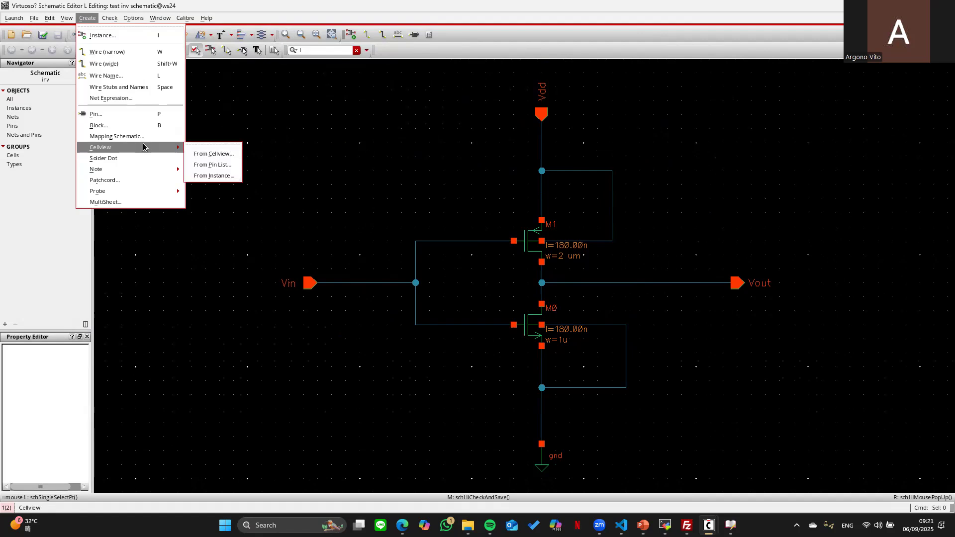
left_click(211, 155)
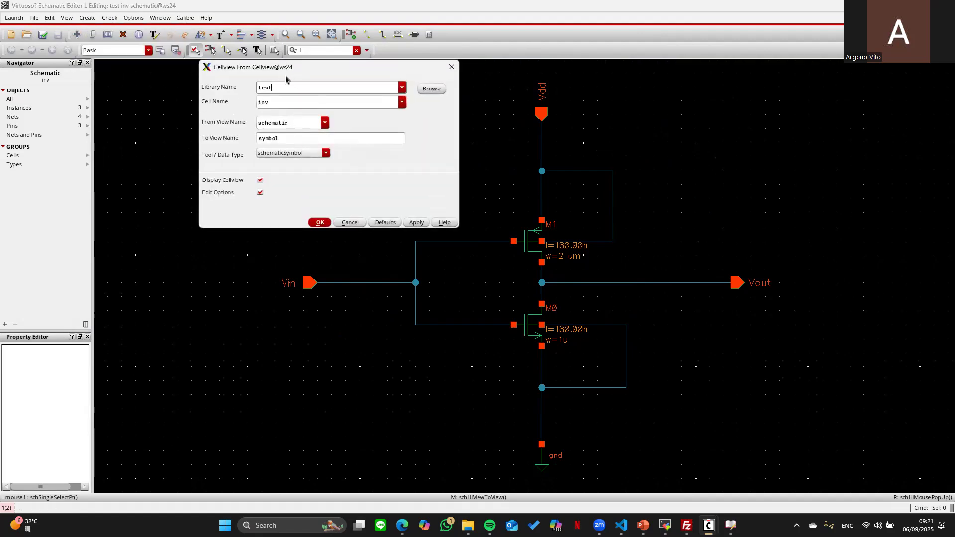
left_click(320, 223)
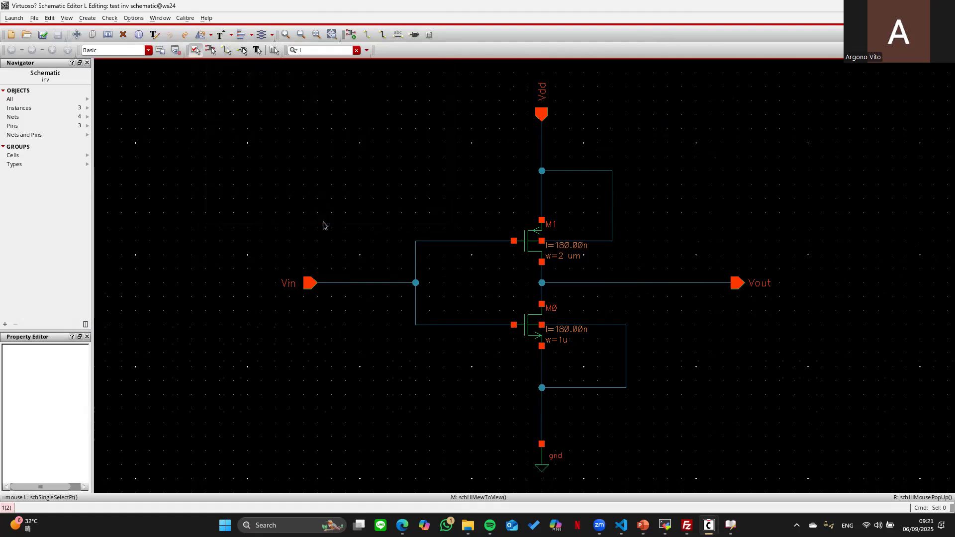
- Move Vdd from the left pins to the top pins and accept the symbol options
left_click(283, 120)
double_click(251, 119)
key("Delete")
key("Delete")
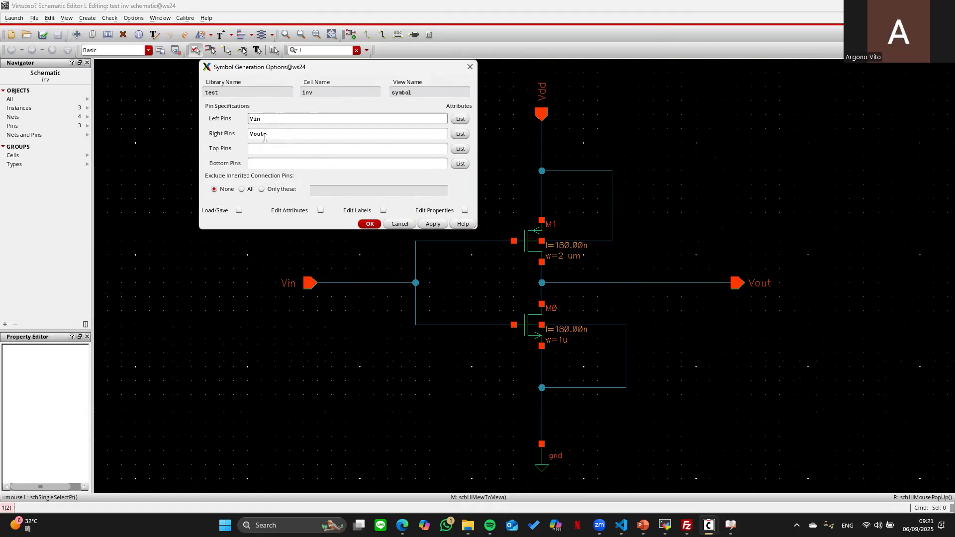
left_click(263, 148)
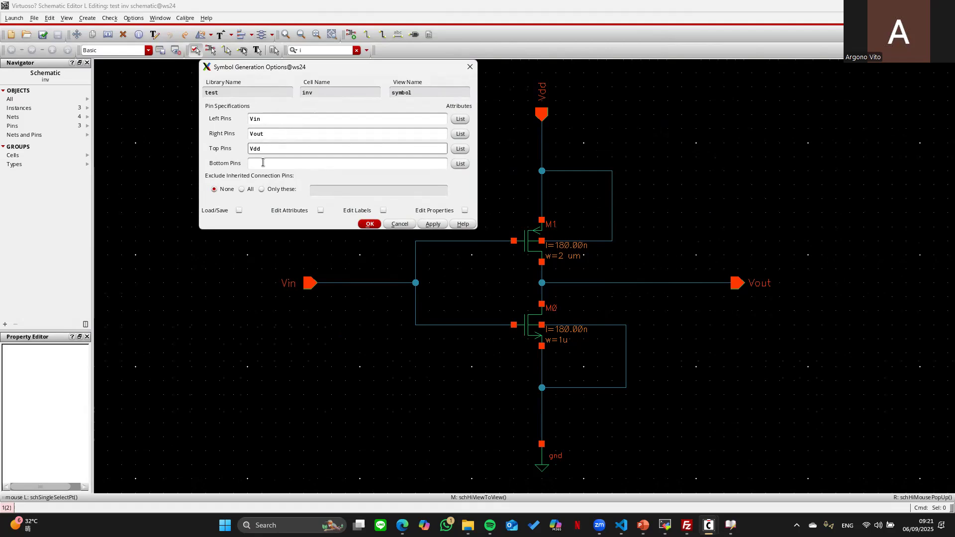
key("Return")
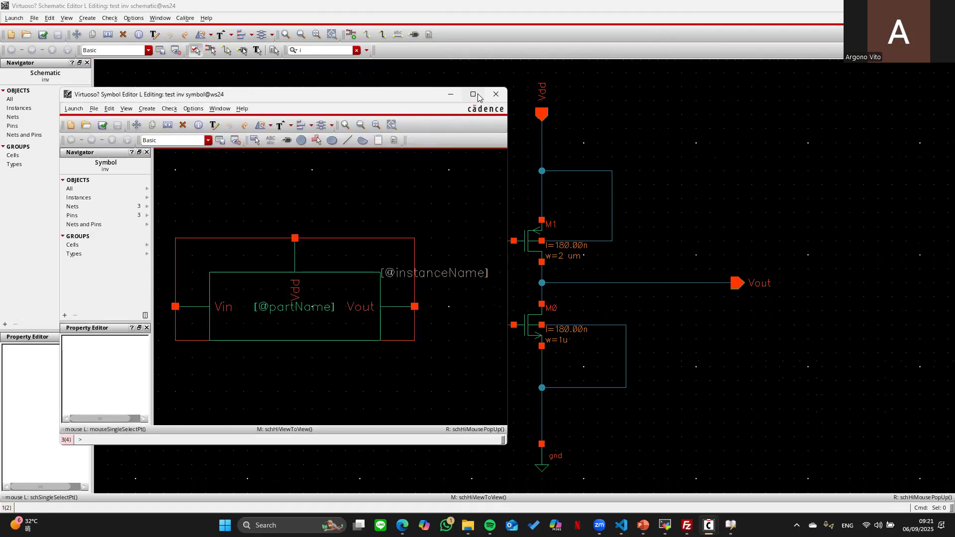
- Maximize and fit the inv symbol, then check the tutorial PDF's symbol figure
left_click(484, 91)
key("f")
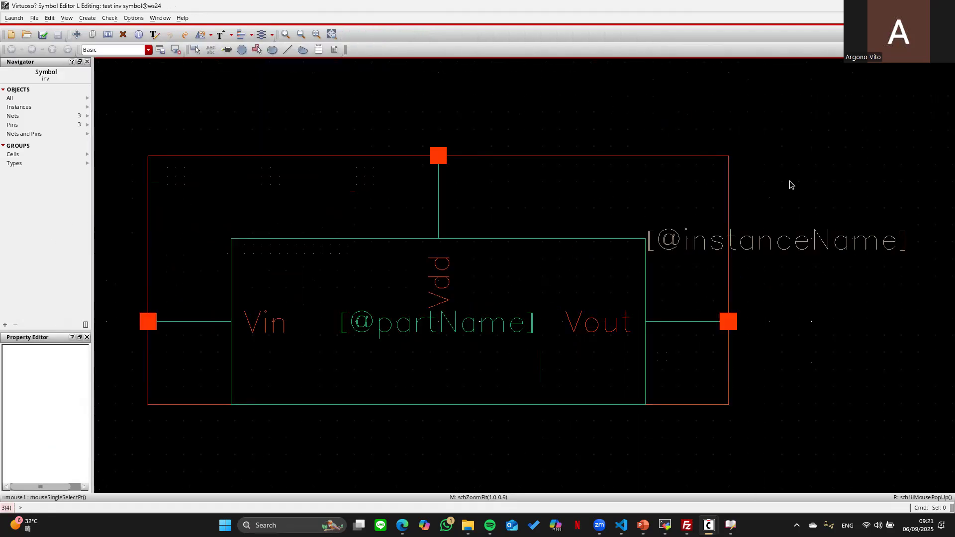
key("alt+Tab")
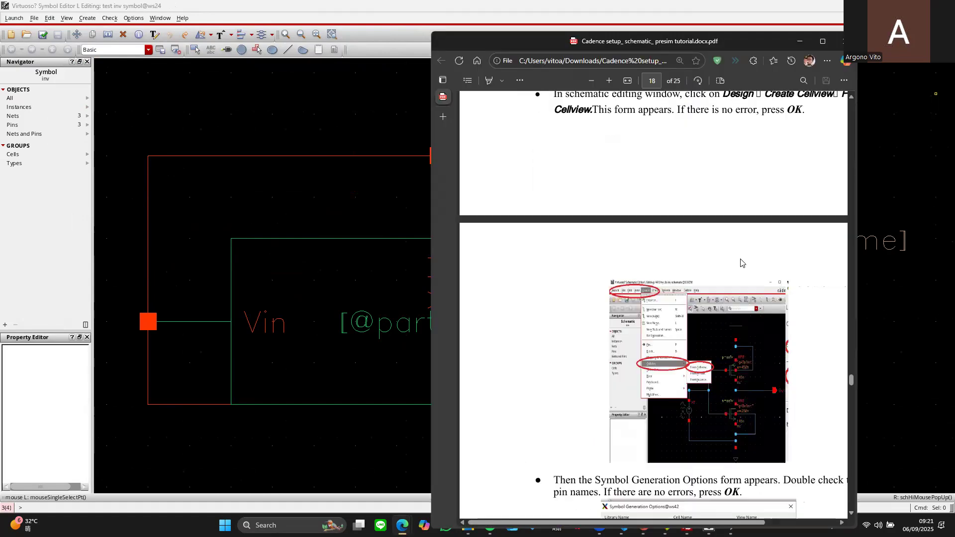
scroll(741, 262, "down", 10)
scroll(749, 266, "up", 4)
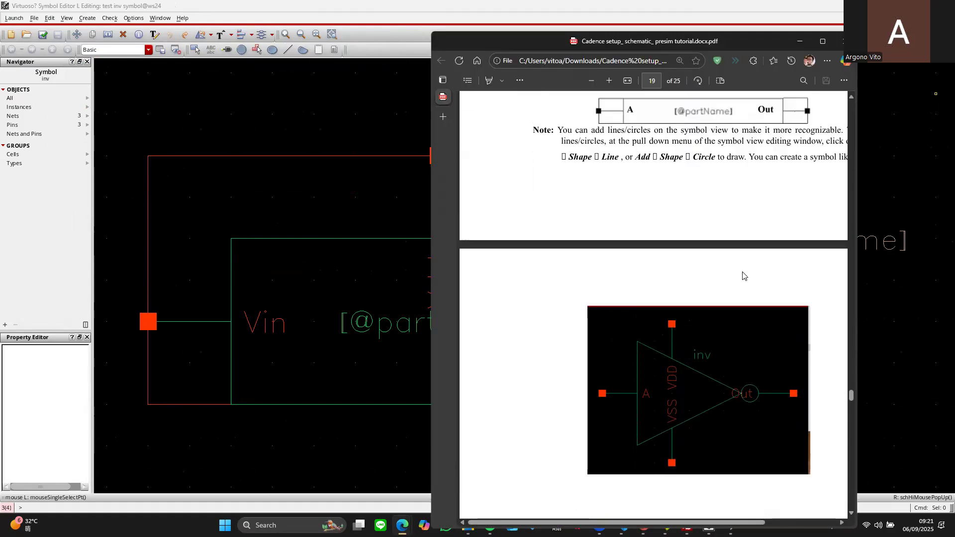
key("alt+Tab")
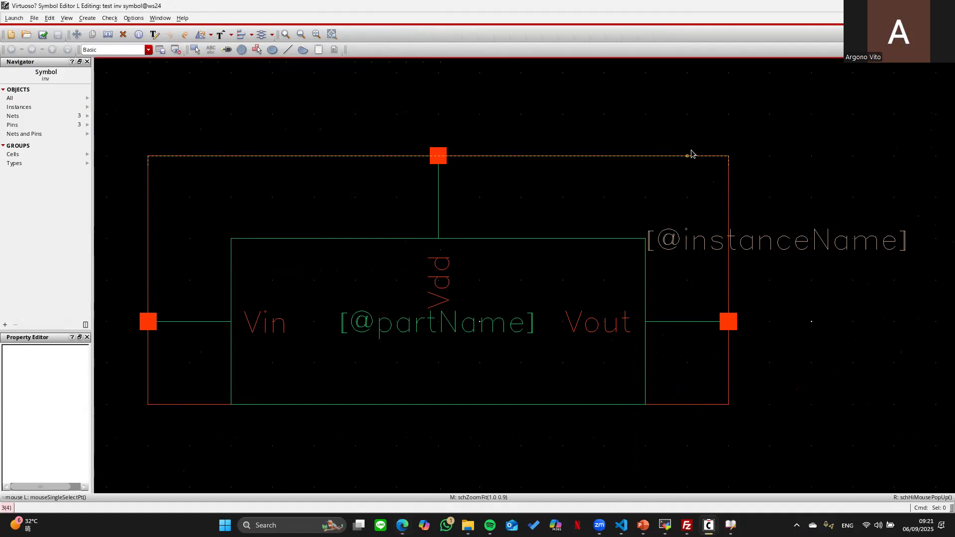
left_click(816, 249)
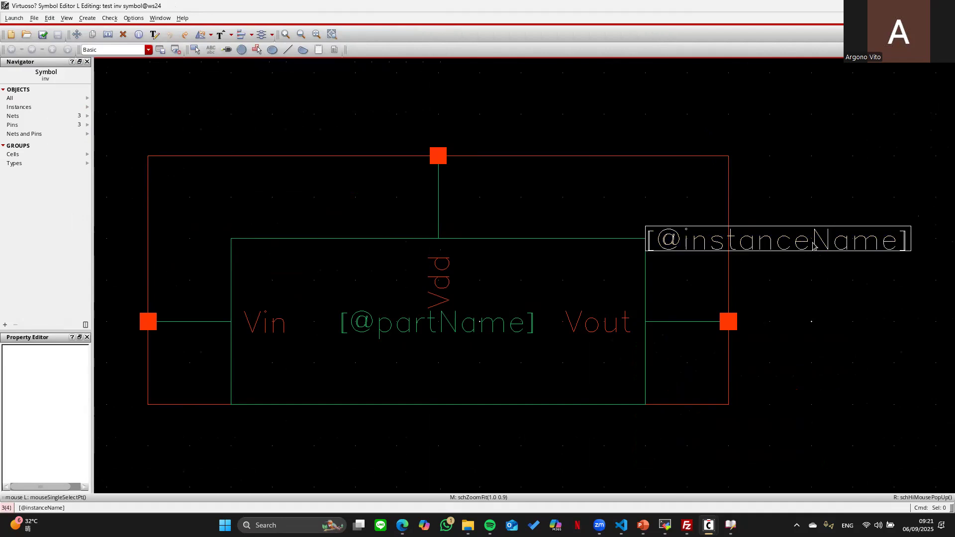
left_click(688, 272)
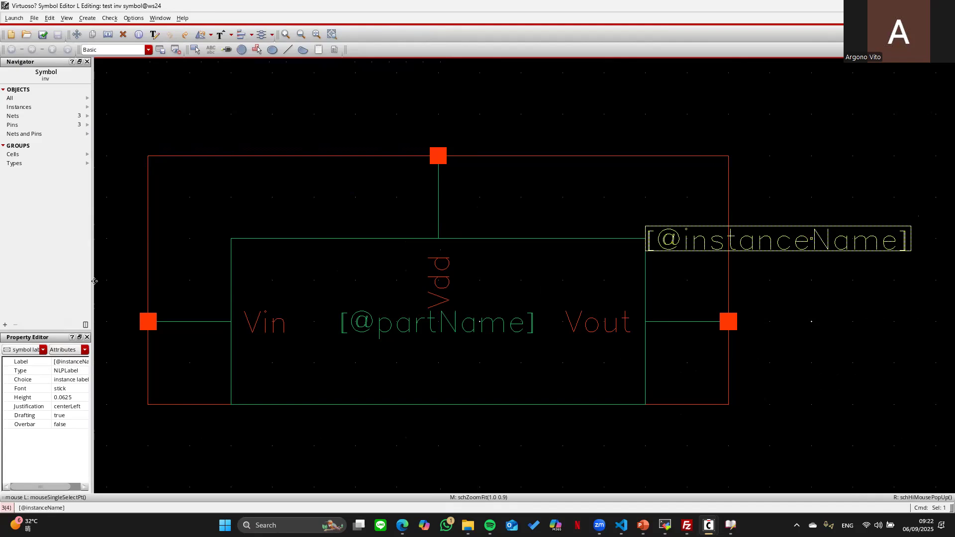
double_click(821, 238)
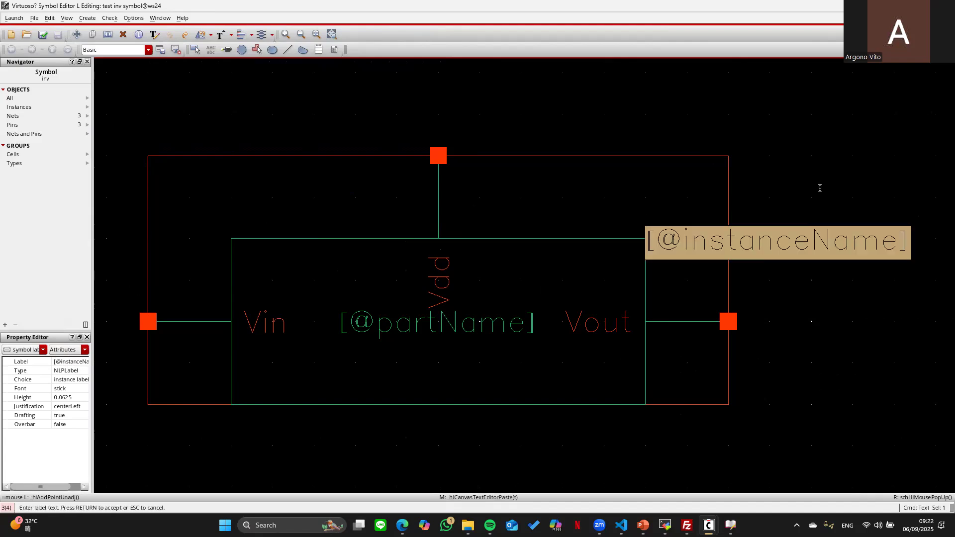
left_click(763, 224)
type("i")
key("Tab")
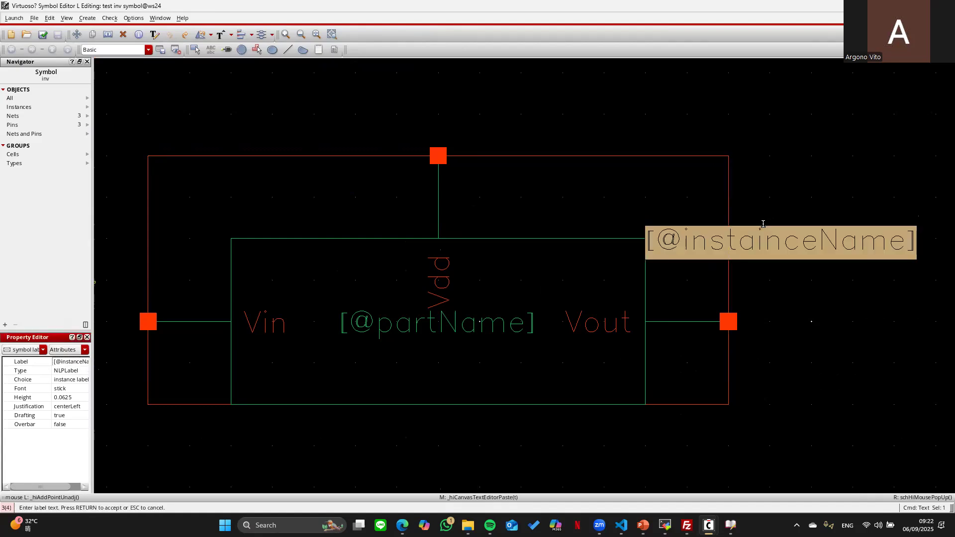
double_click(763, 223)
left_click(767, 239)
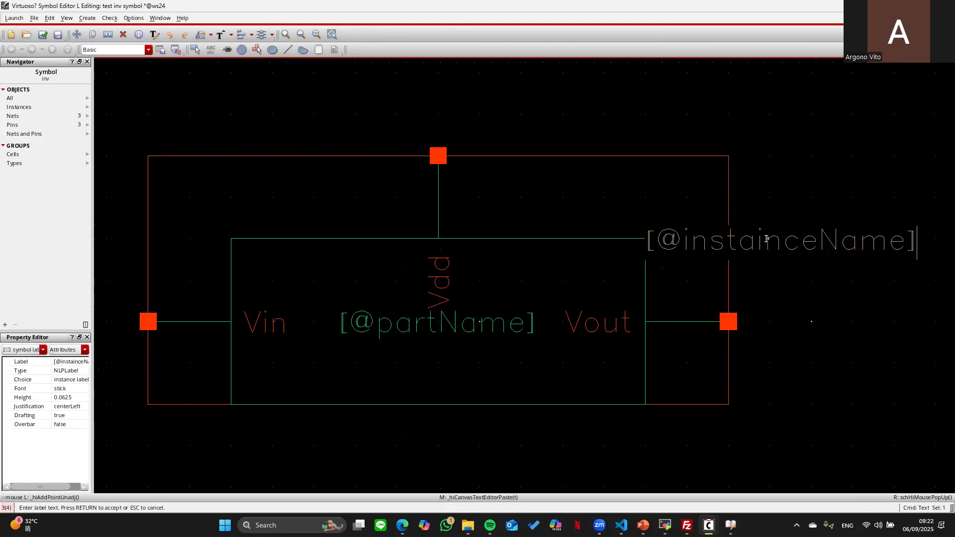
key("BackSpace")
key("BackSpace")
key("BackSpace")
key("BackSpace")
key("Right")
key("Right")
key("Right")
key("Right")
key("Right")
key("Right")
key("Right")
key("Right")
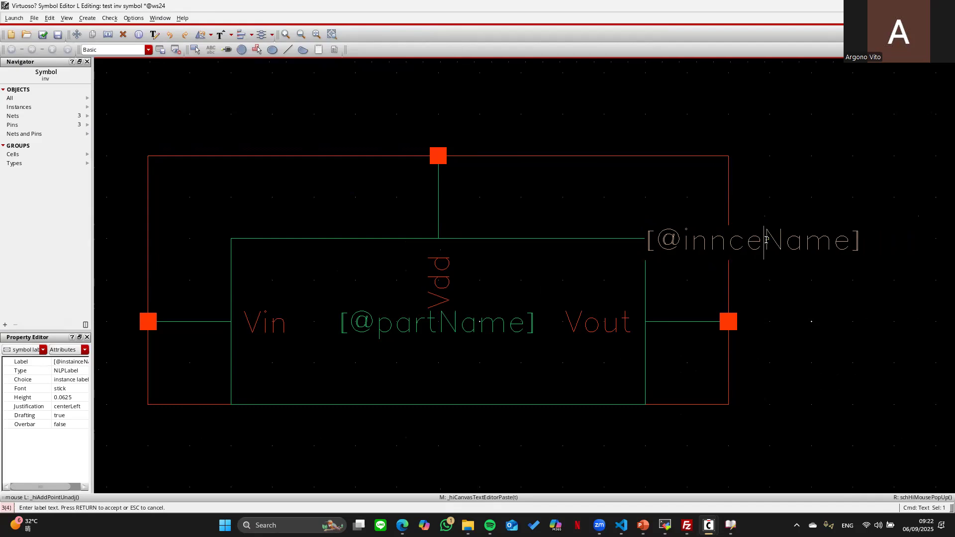
key("BackSpace")
key("BackSpace")
key("BackSpace")
key("BackSpace")
key("BackSpace")
key("BackSpace")
key("BackSpace")
key("BackSpace")
key("BackSpace")
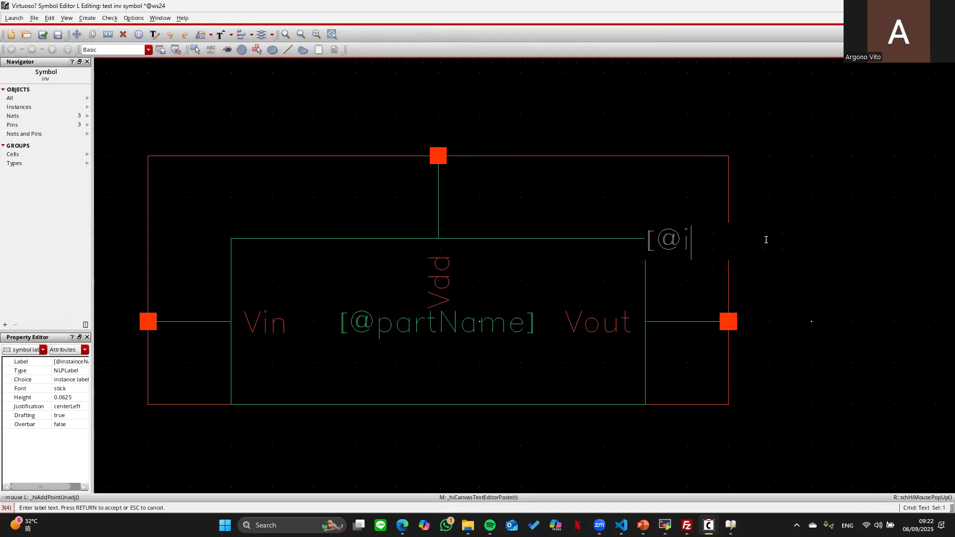
key("BackSpace")
key("BackSpace")
key("BackSpace")
key("Escape")
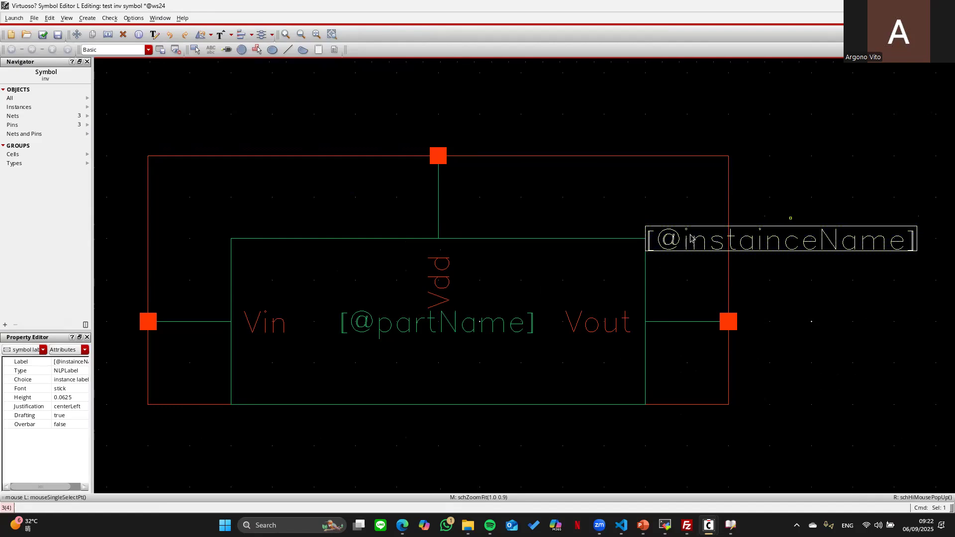
key("Delete")
double_click(481, 321)
left_click(526, 329)
key("BackSpace")
key("BackSpace")
key("BackSpace")
key("BackSpace")
key("BackSpace")
key("BackSpace")
key("BackSpace")
key("BackSpace")
key("BackSpace")
key("BackSpace")
key("BackSpace")
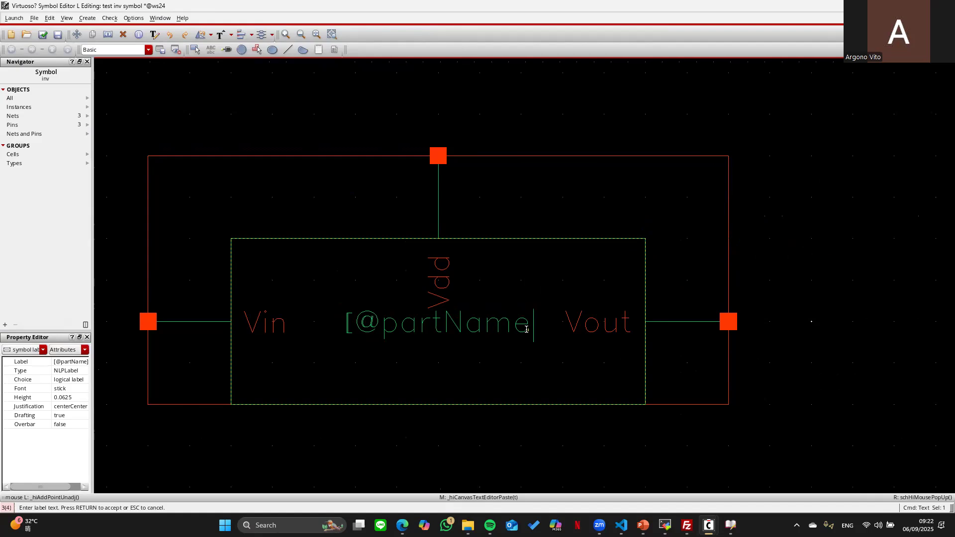
type("inv")
key("Return")
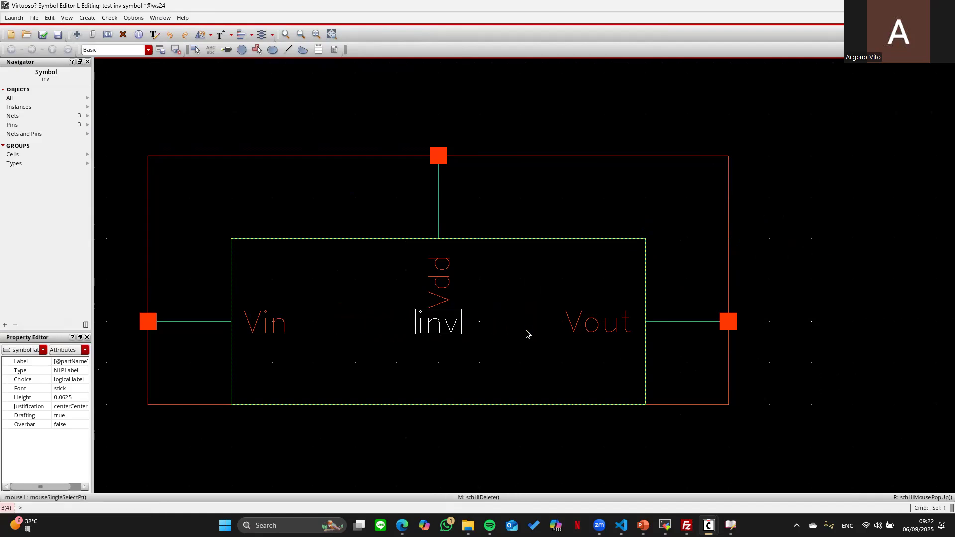
left_click(843, 224)
key("d")
key("Escape")
key("Delete")
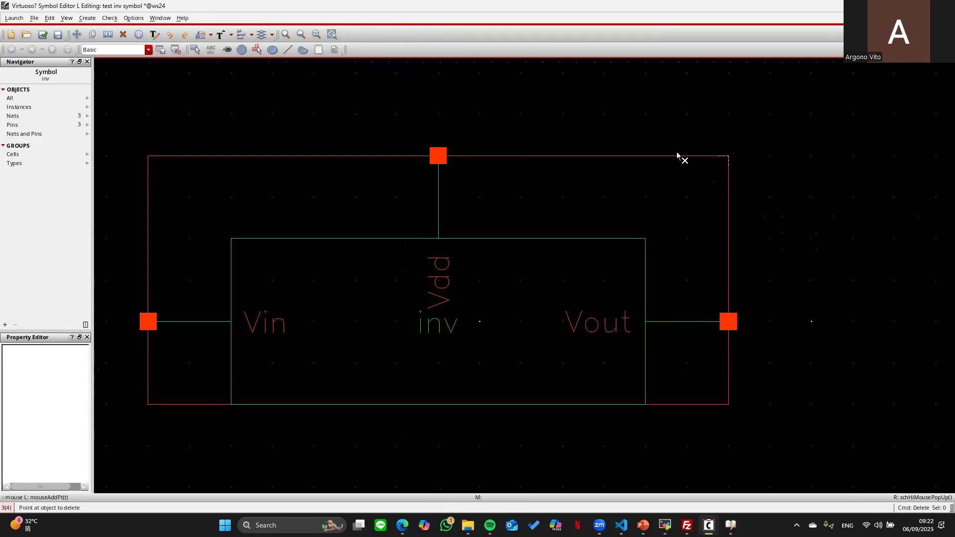
- Delete the red and green symbol boxes and draw a triangle body with lines
left_click(678, 155)
left_click(588, 238)
left_click(288, 49)
left_click(355, 238)
left_click(355, 445)
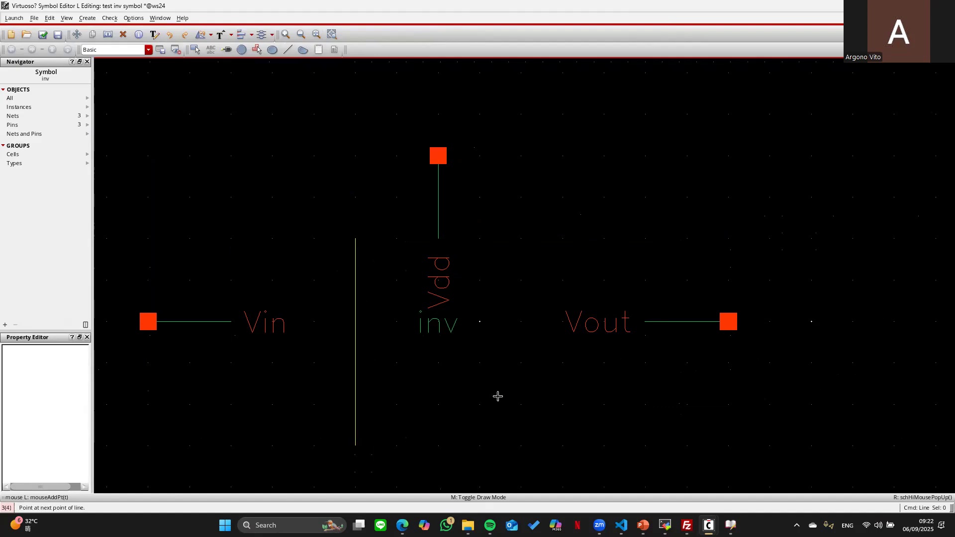
left_click(554, 317)
left_click(352, 238)
- Add an output bubble at the triangle tip and connect the Vout pin line to it
left_click(272, 49)
left_click(546, 301)
left_click(576, 338)
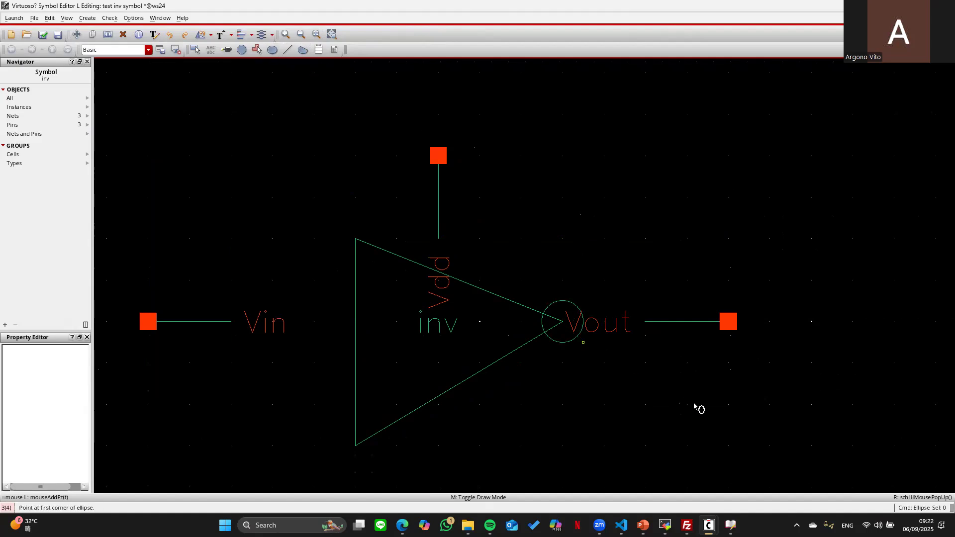
left_click(288, 50)
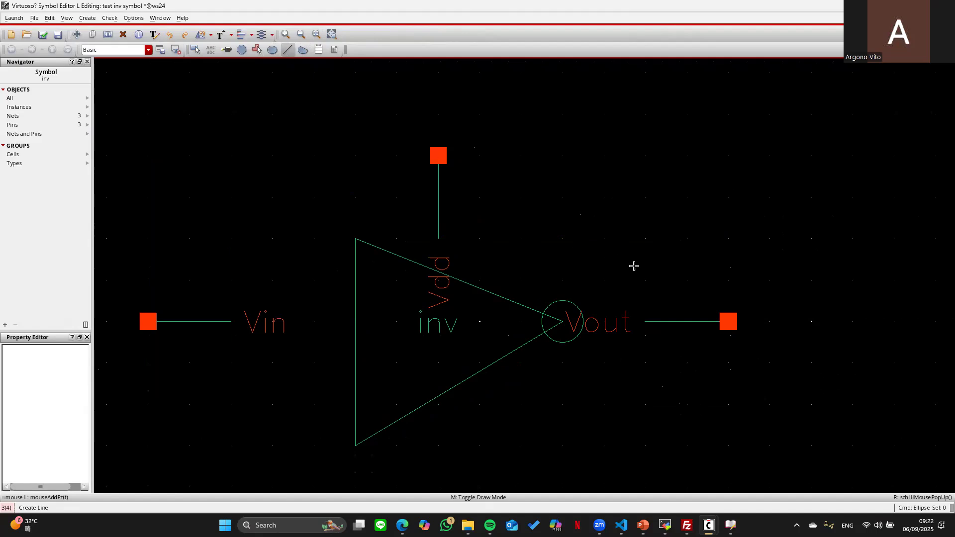
left_click(645, 321)
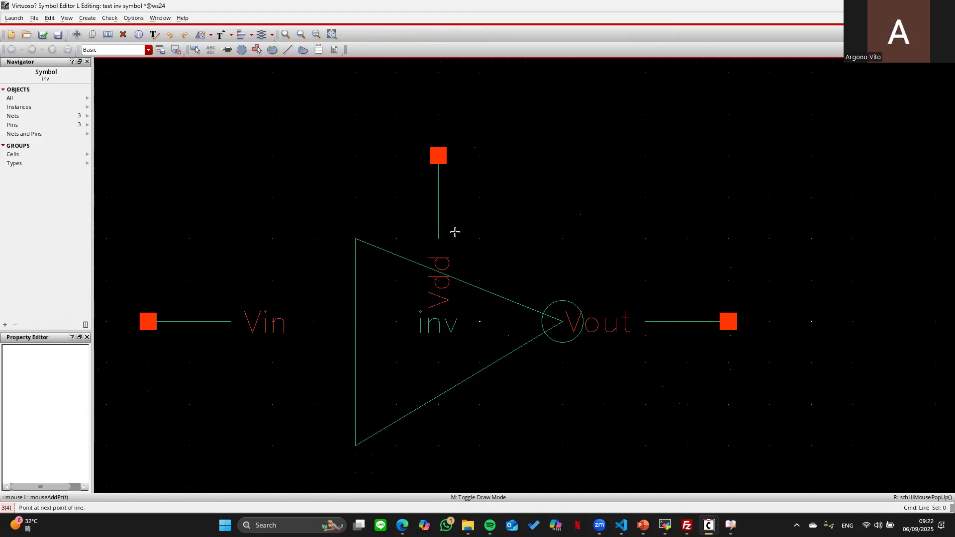
double_click(562, 322)
- Draw the Vin line to the triangle, then check, save and close the symbol
left_click(439, 239)
double_click(356, 319)
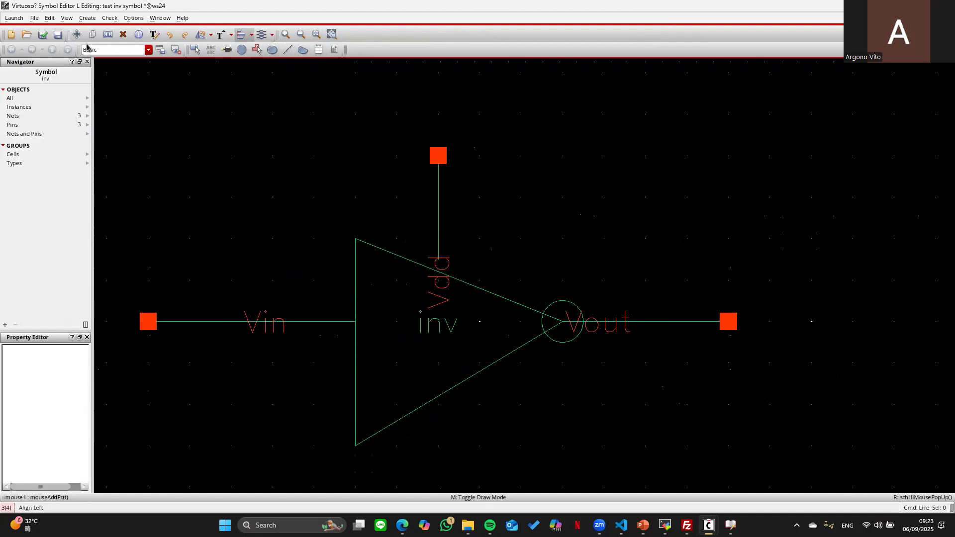
left_click(43, 34)
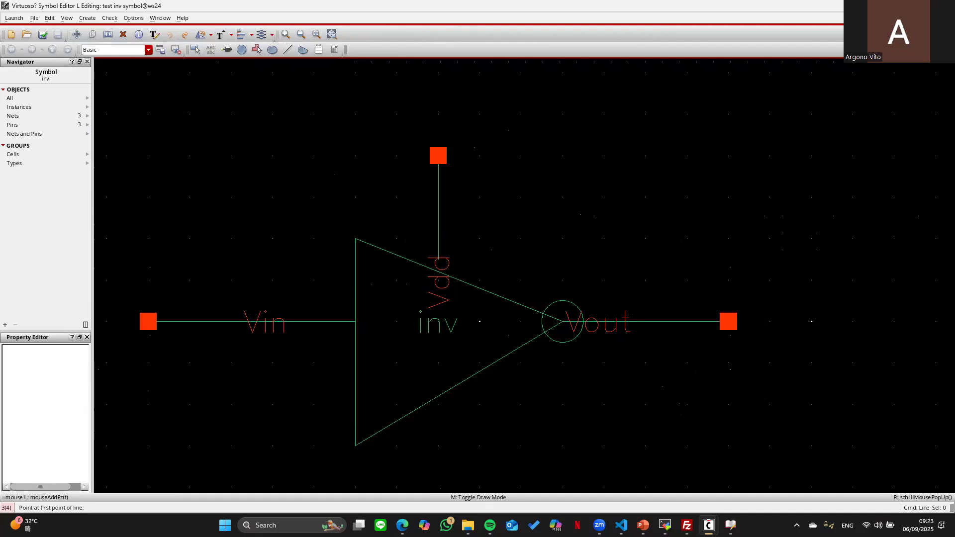
key("ctrl+w")
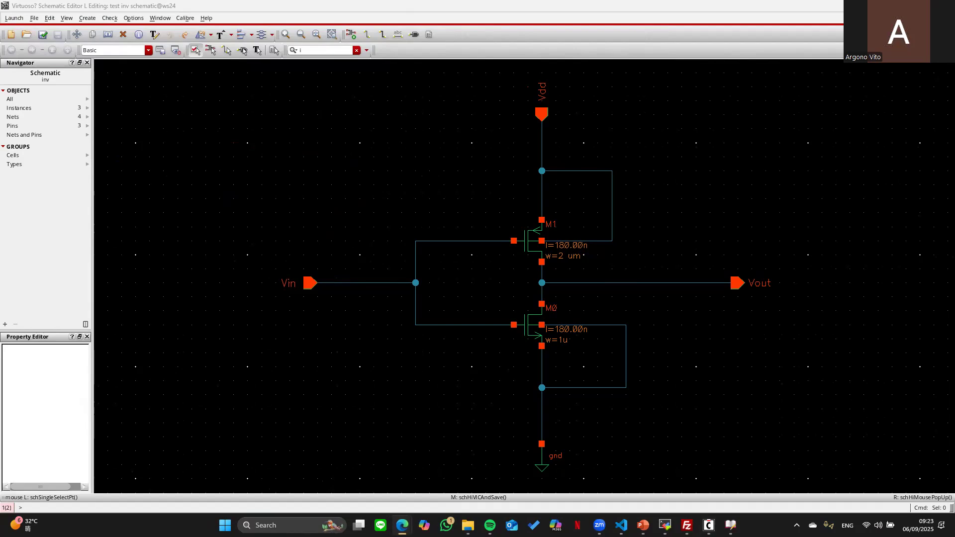
- Close the inv schematic, create a new buffer schematic cell view, and maximize its window
key("ctrl+w")
left_click(9, 18)
left_click(9, 18)
mouse_move(23, 30)
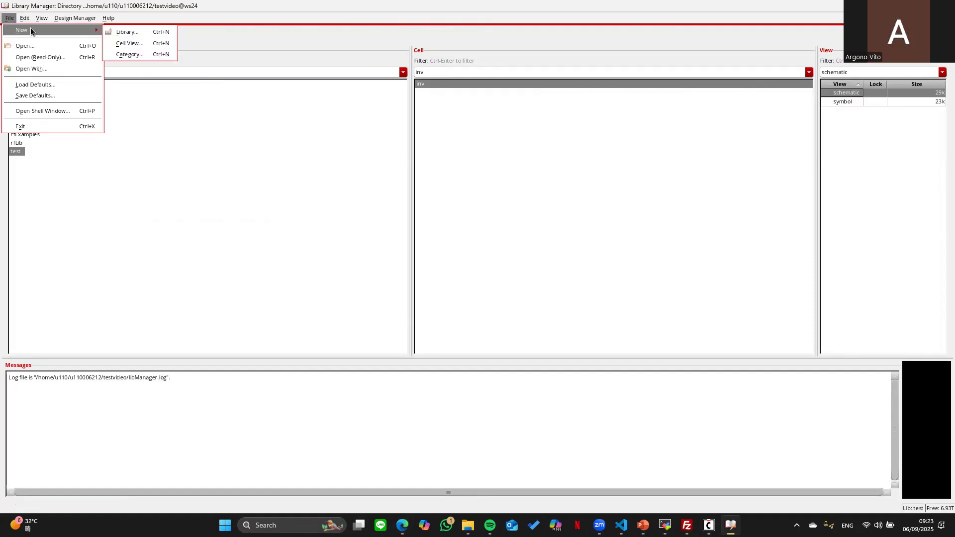
left_click(130, 44)
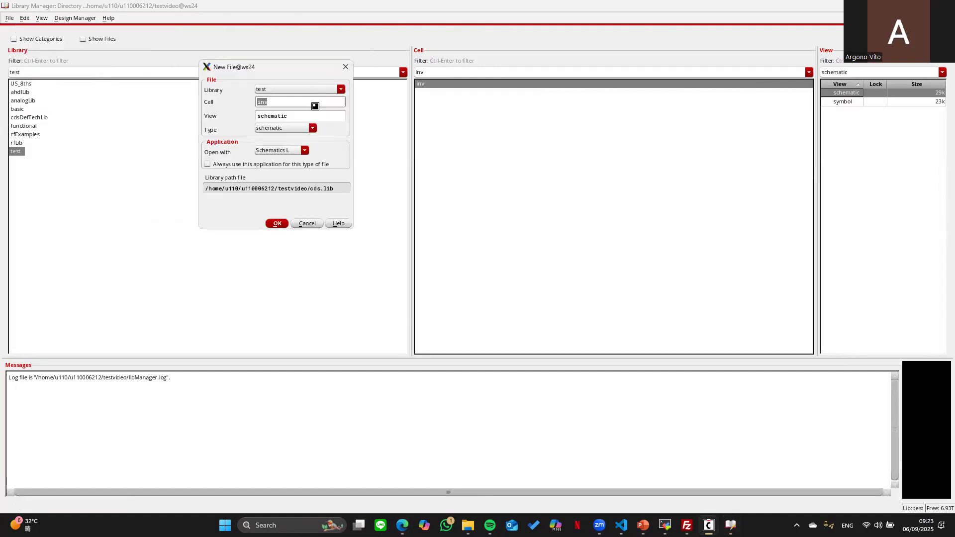
type("buffer")
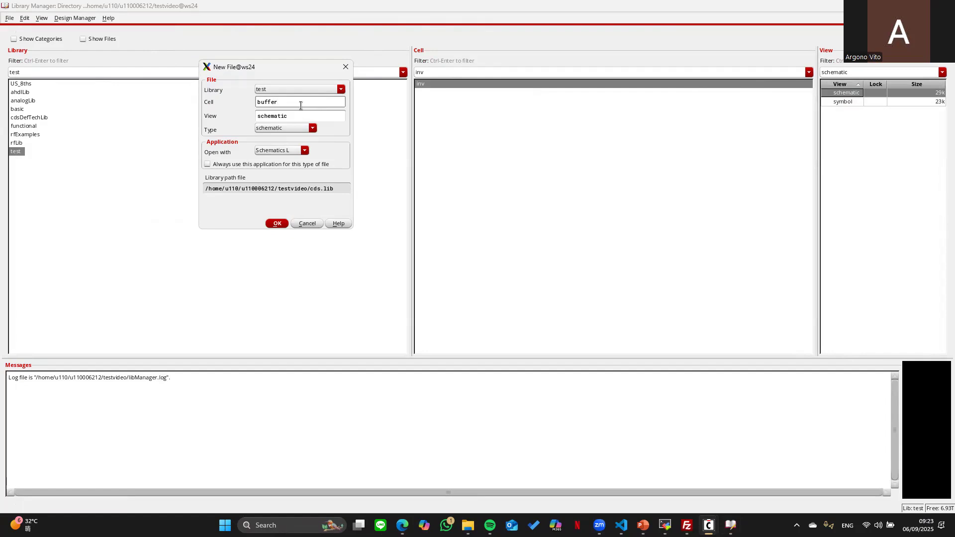
key("Return")
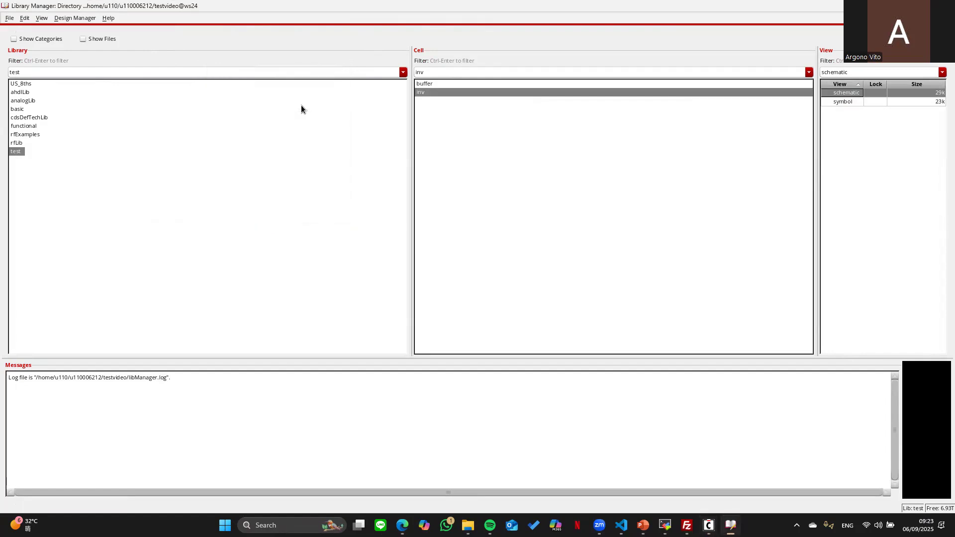
left_click(475, 94)
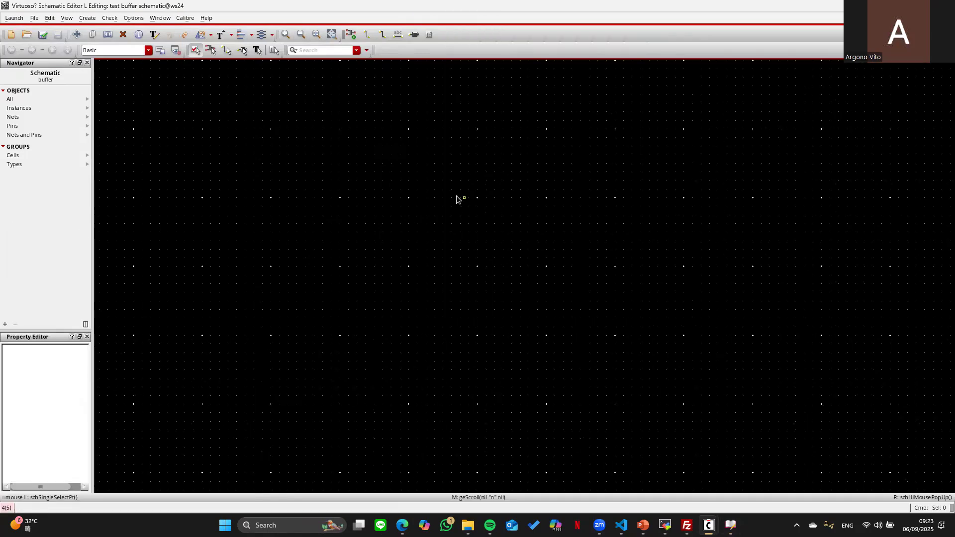
- Place two inv instances from the test library side by side in the buffer schematic
key("i")
left_click(360, 85)
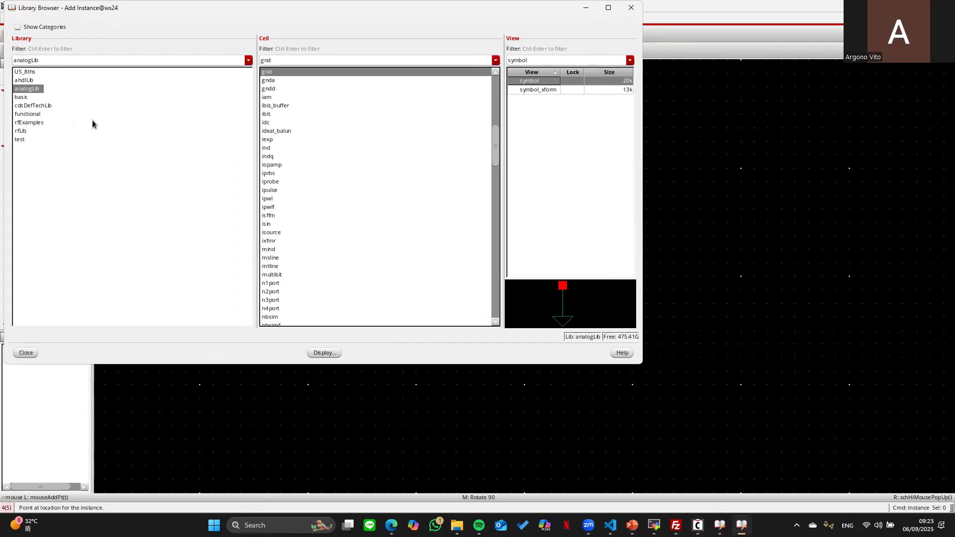
left_click(20, 139)
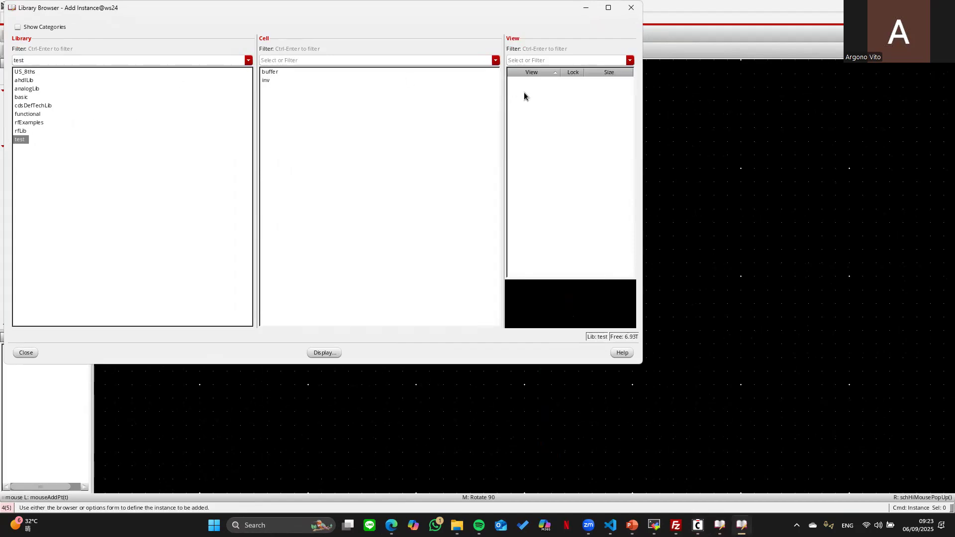
left_click(285, 81)
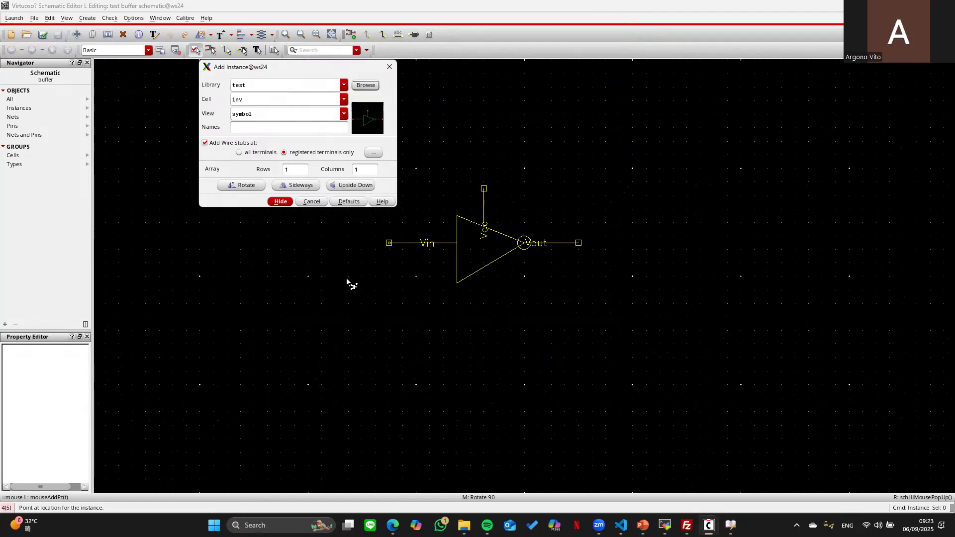
left_click(335, 284)
left_click(558, 284)
key("Escape")
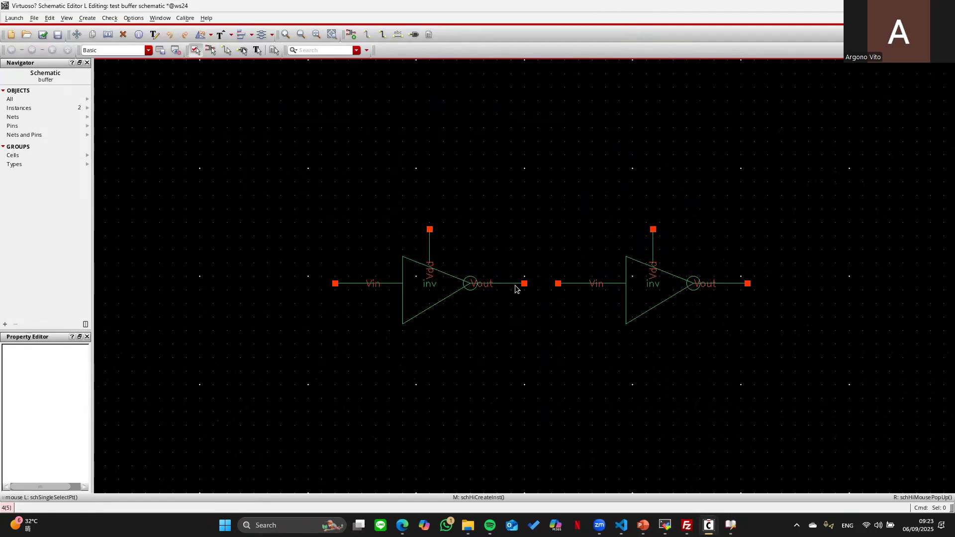
- Wire the first inverter's output to the second's input, then close the schematic without saving
key("w")
left_click(524, 283)
left_click(558, 283)
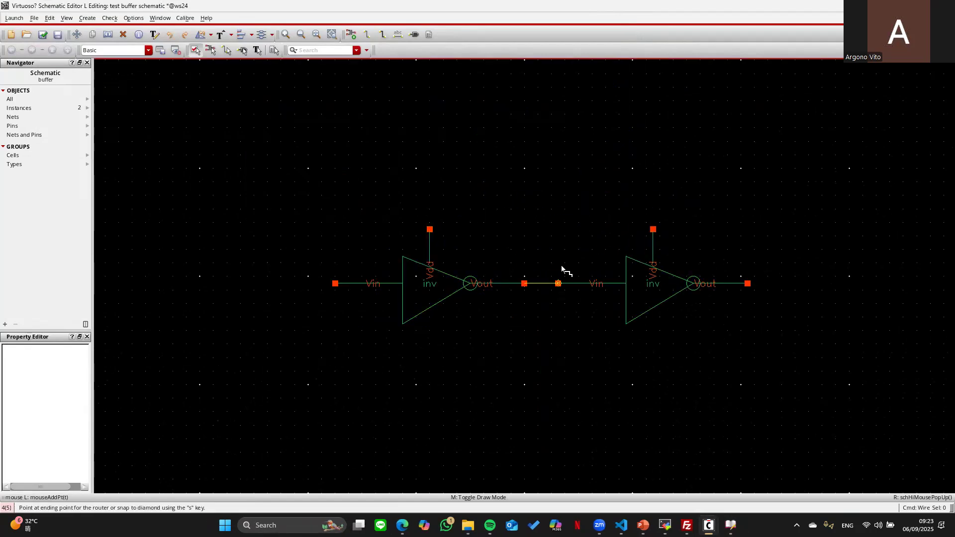
key("Escape")
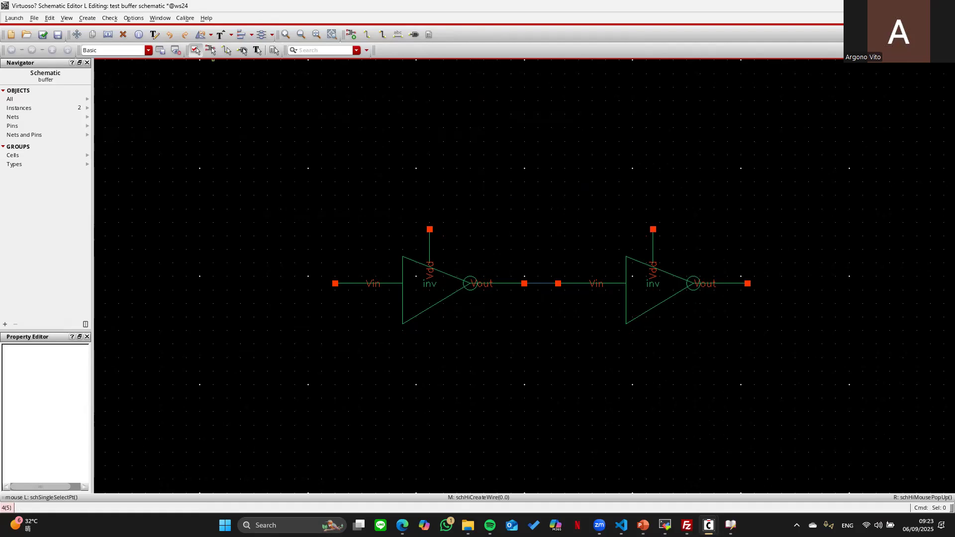
key("ctrl+w")
left_click(893, 274)
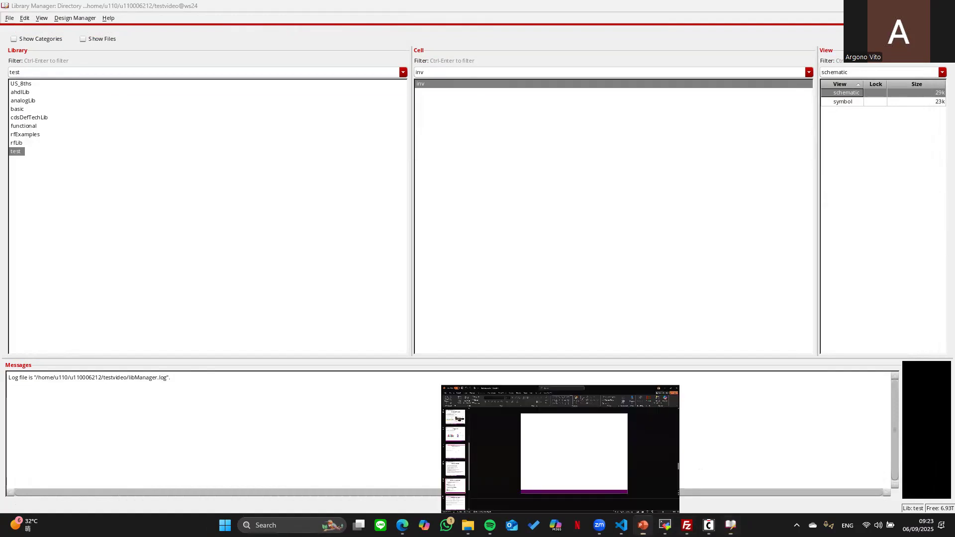
- Advance the PowerPoint tutorial to the Simulation with Hspice slide, then return to the Library Manager
left_click(643, 526)
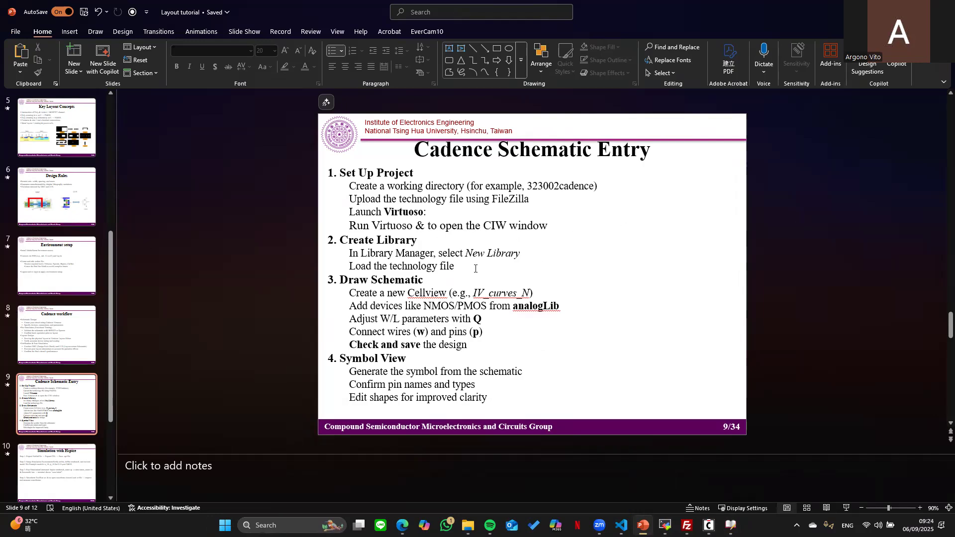
scroll(772, 234, "down", 1)
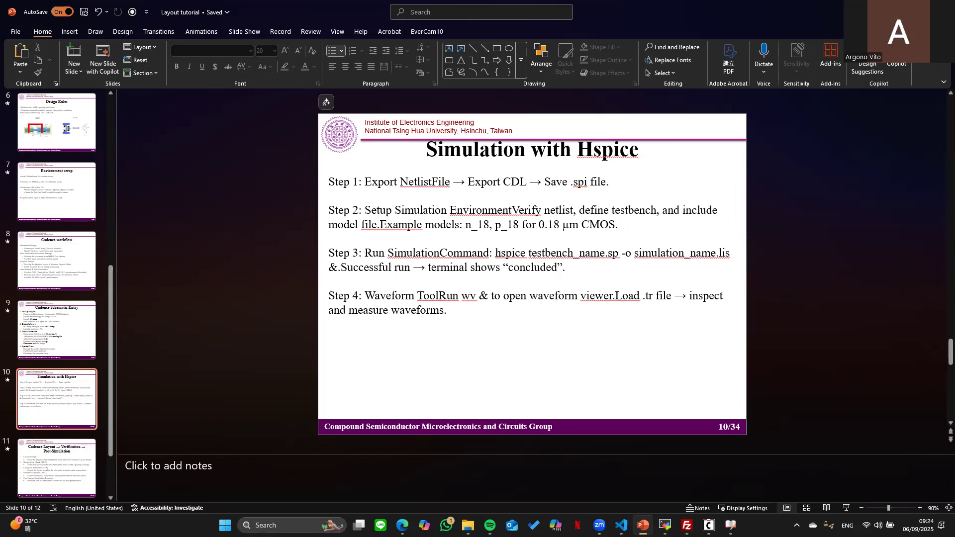
key("alt+Tab")
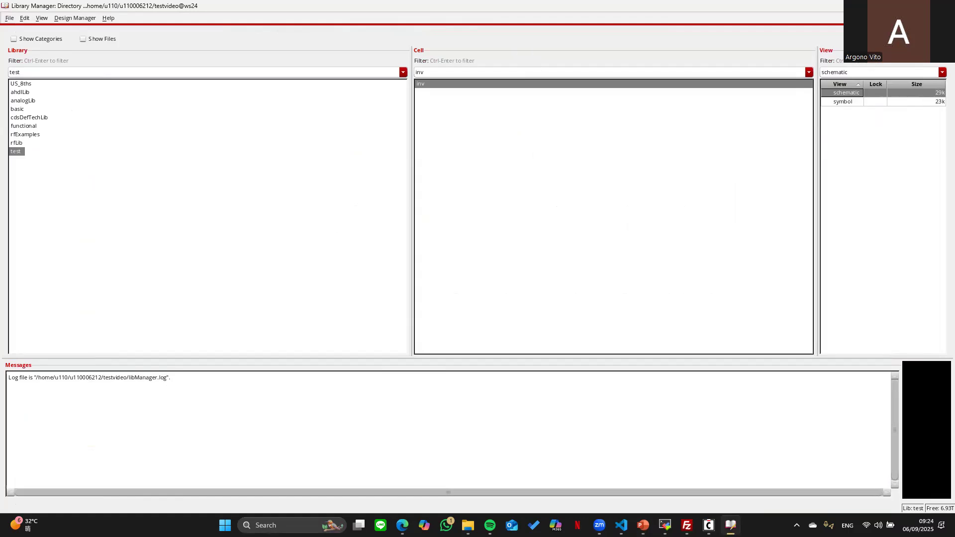
- From the Virtuoso log window, start a CDL export via File > Export > CDL
left_click(835, 101)
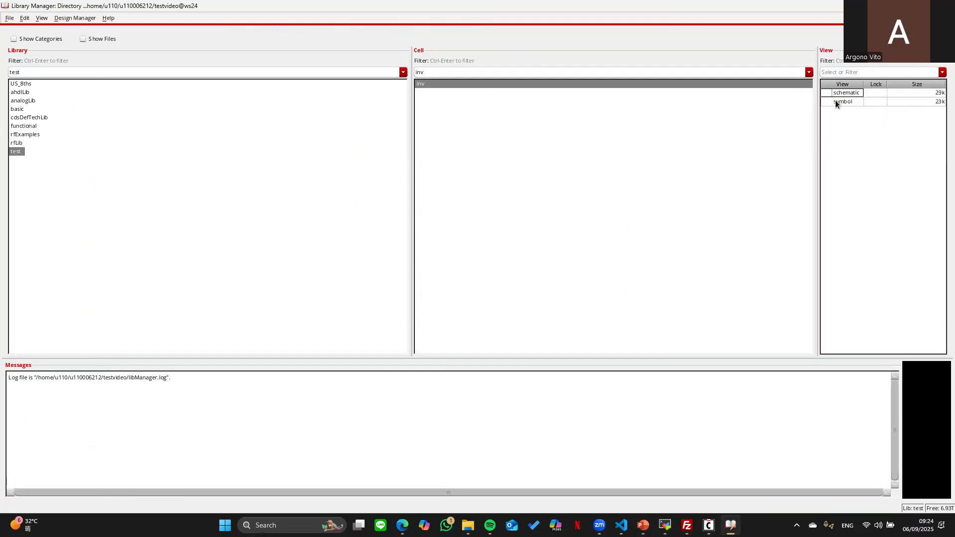
left_click(834, 94)
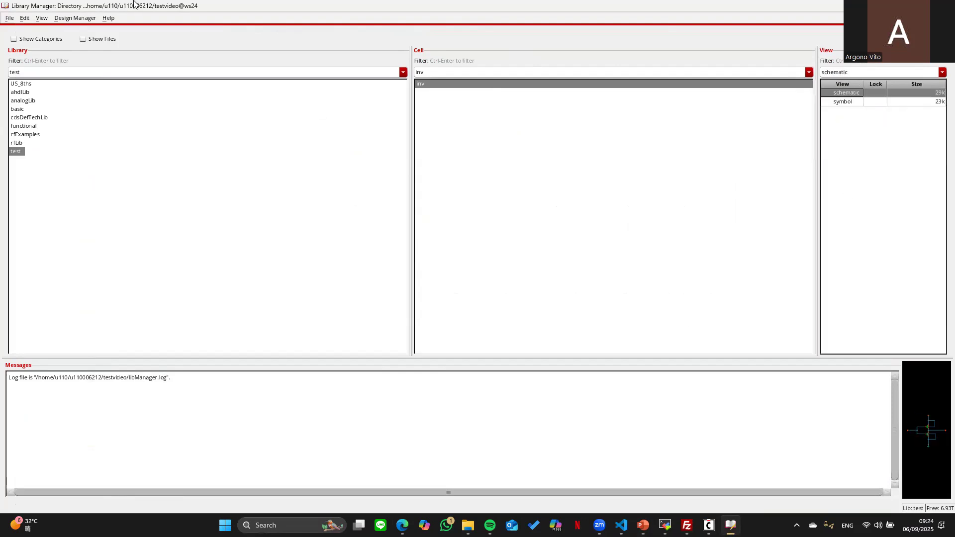
mouse_move(709, 525)
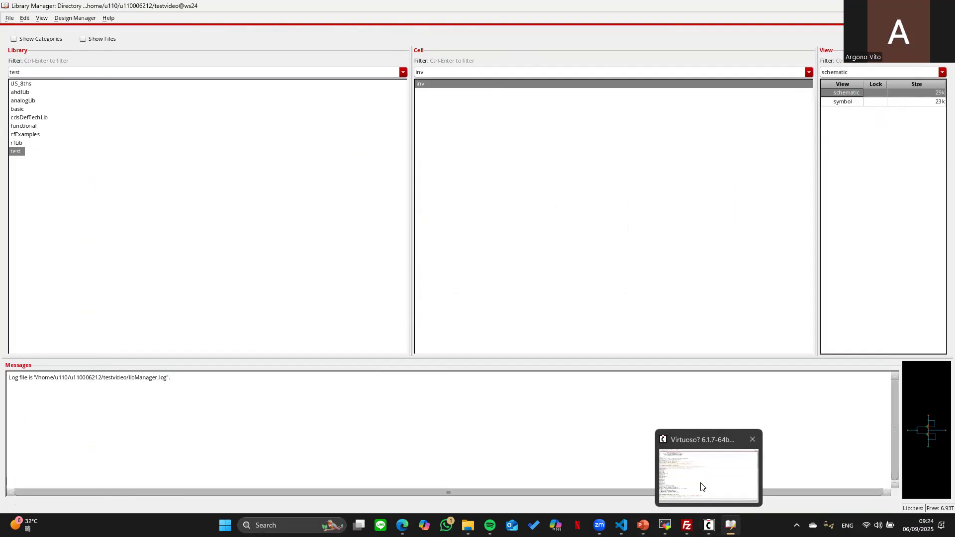
left_click(699, 486)
left_click(9, 18)
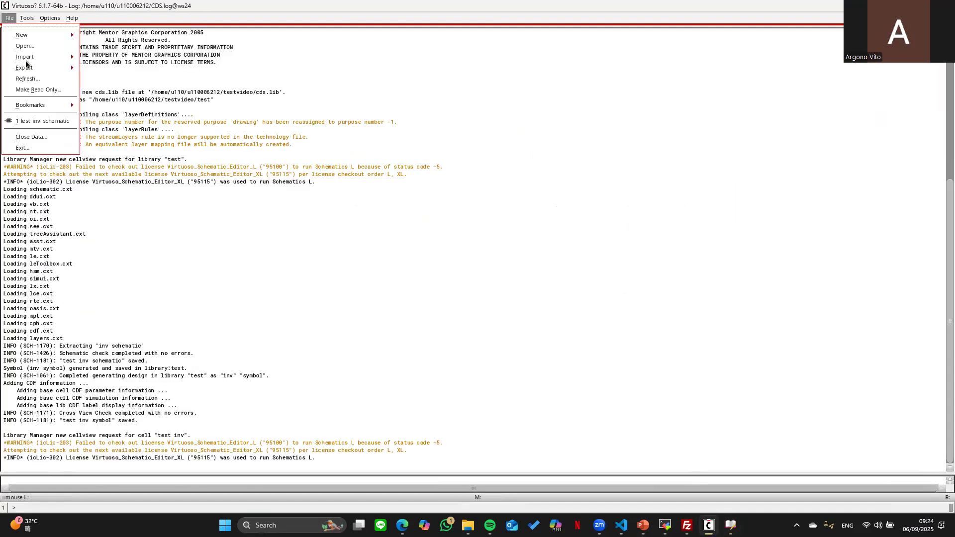
mouse_move(37, 68)
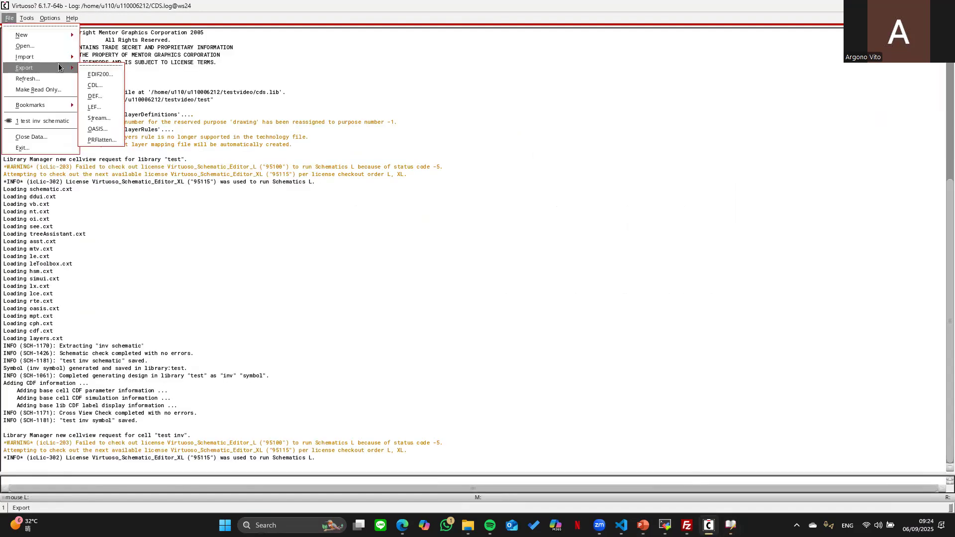
left_click(98, 92)
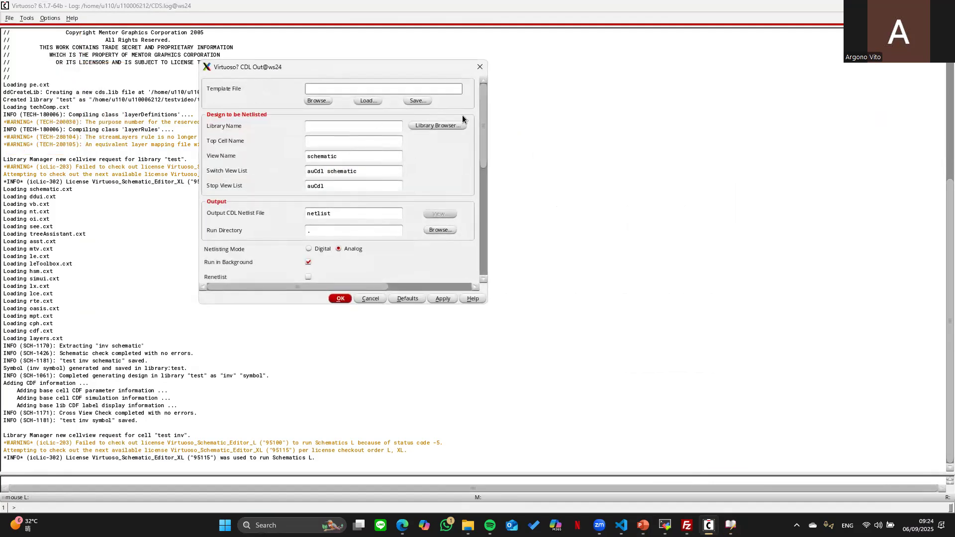
- Pick test/inv/schematic as the design and export it to output file inv.spi
left_click(435, 125)
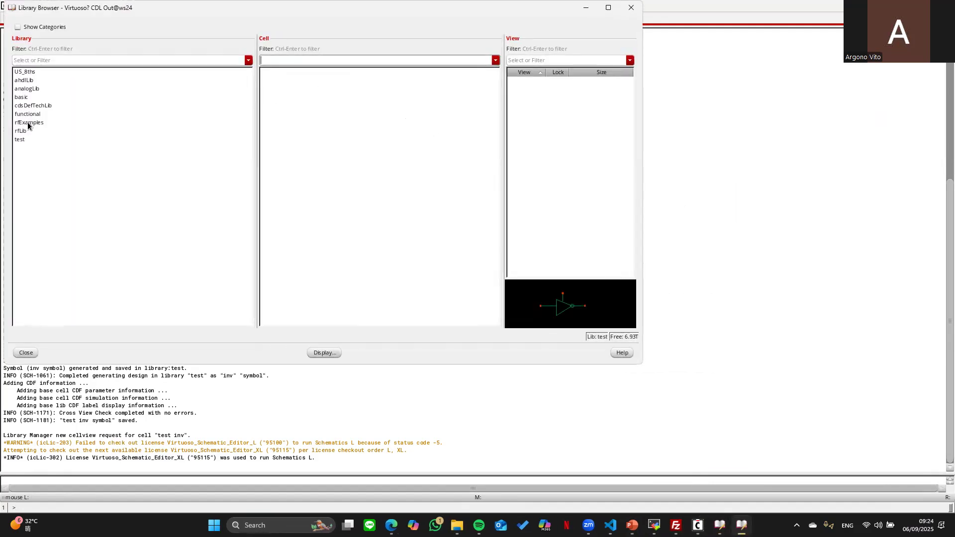
left_click(20, 139)
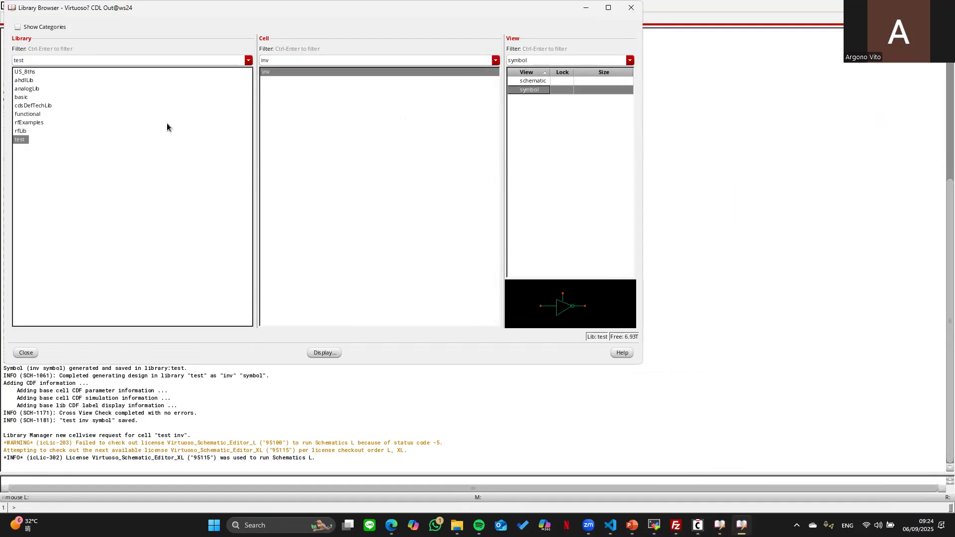
left_click(535, 81)
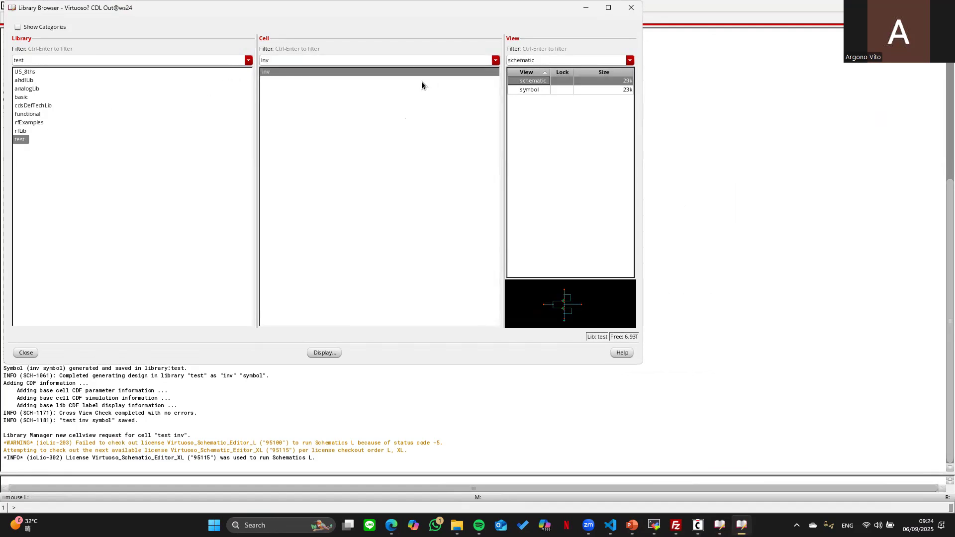
key("Escape")
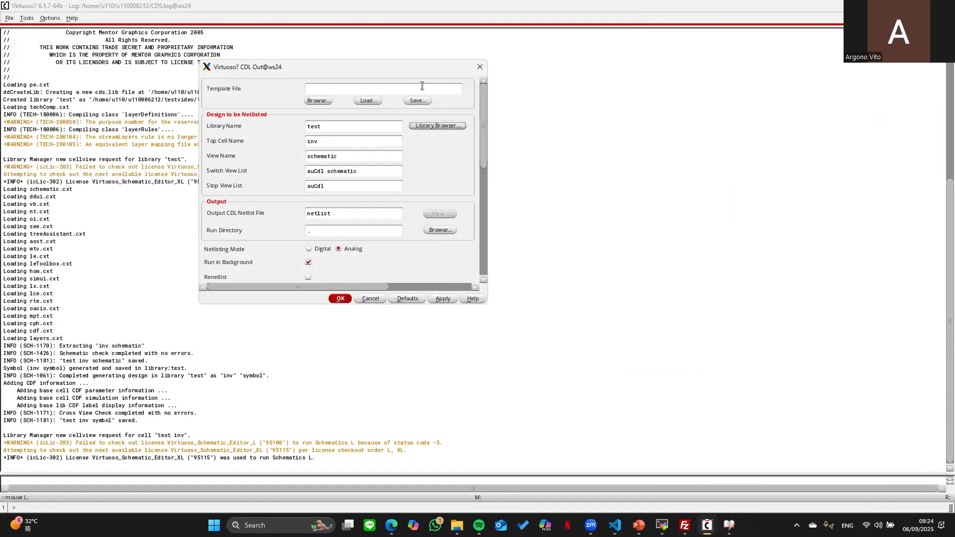
double_click(355, 217)
key("BackSpace")
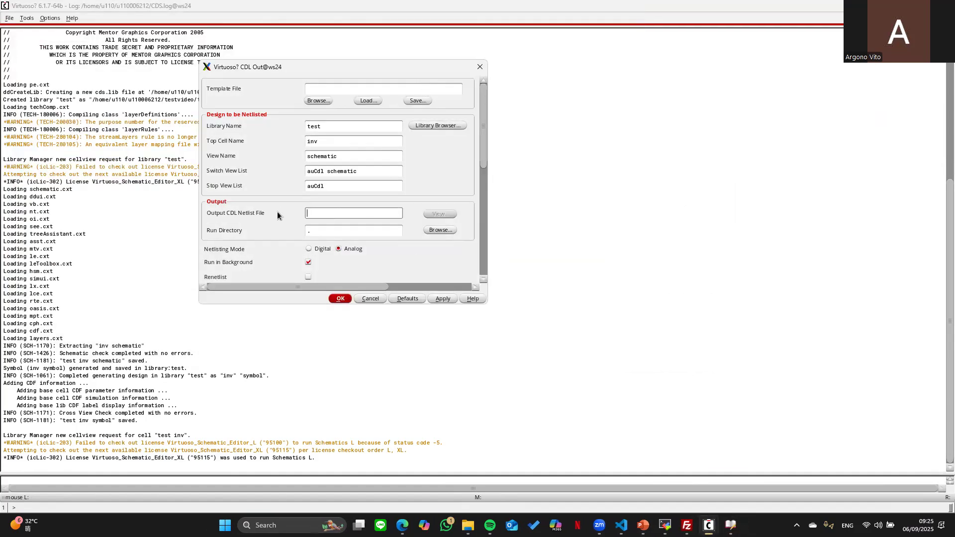
type("inv.spi")
key("Return")
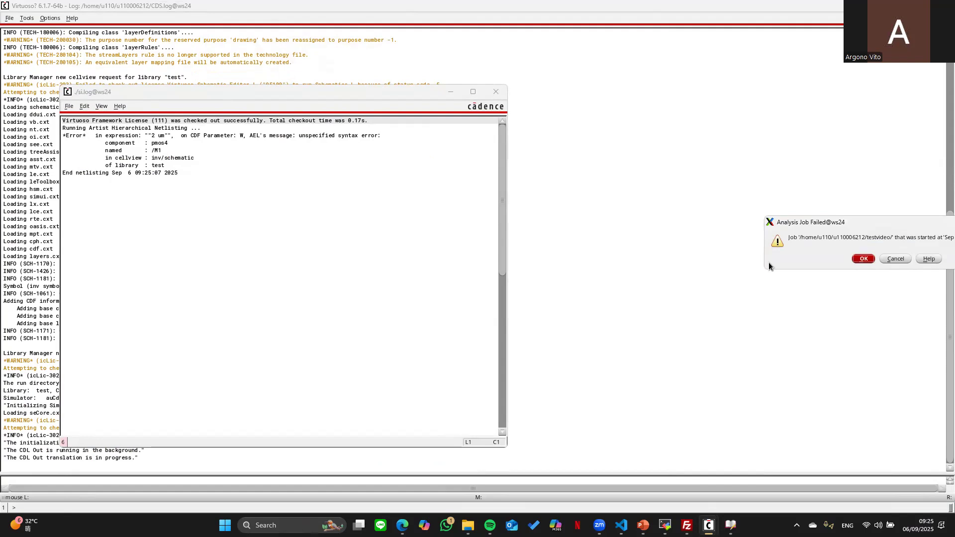
- Dismiss the failed-job message, close the si.log error log, and return to the Library Manager
left_click_drag(830, 225, 693, 224)
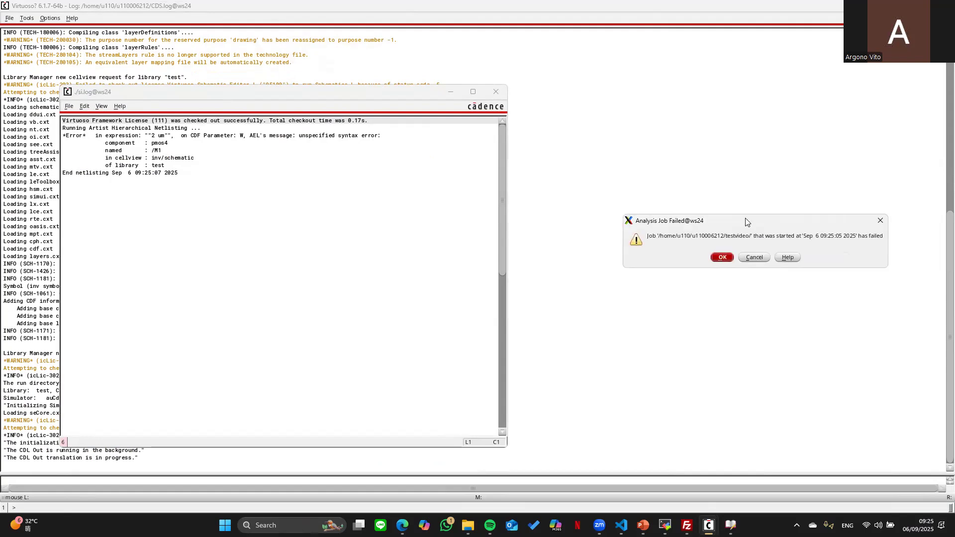
left_click(721, 258)
left_click(497, 91)
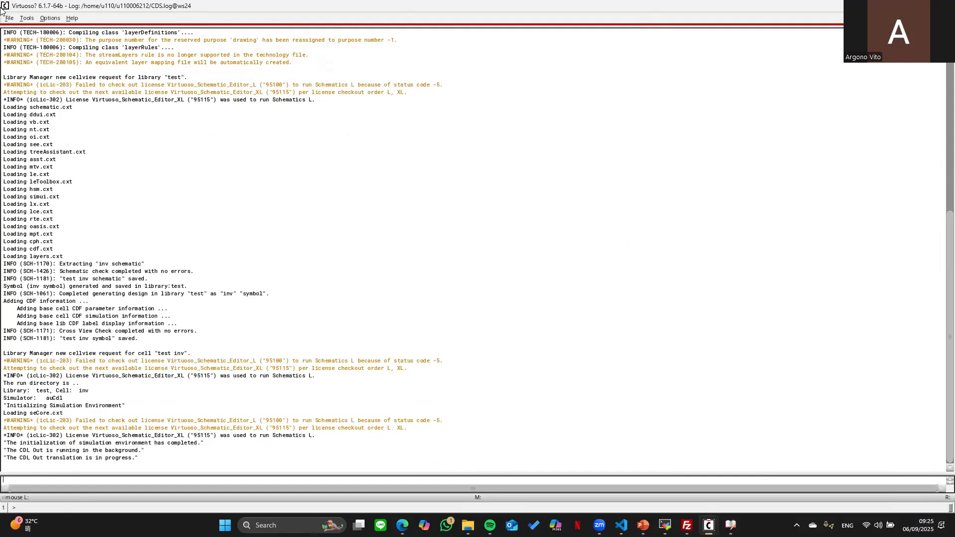
left_click(731, 525)
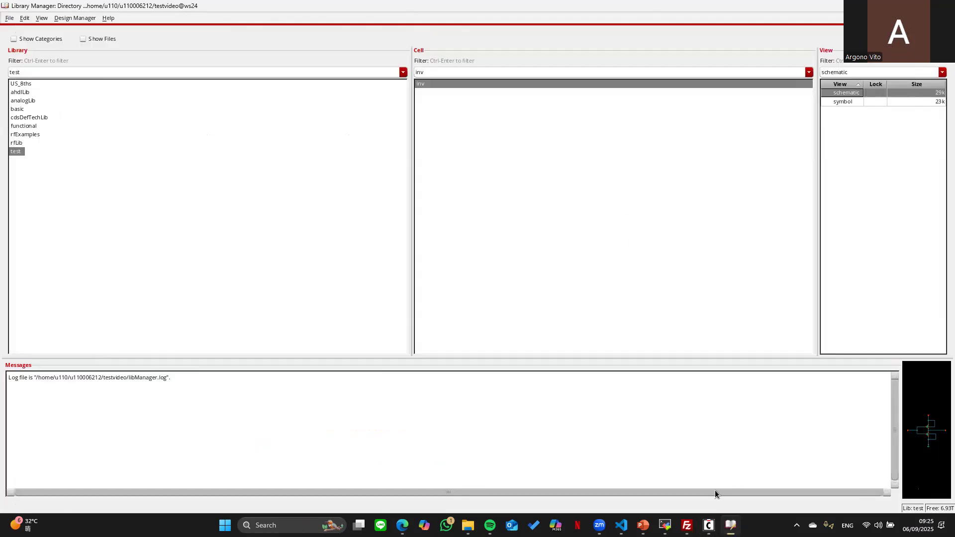
- Open the inv schematic and select the pmos transistor M1
double_click(880, 95)
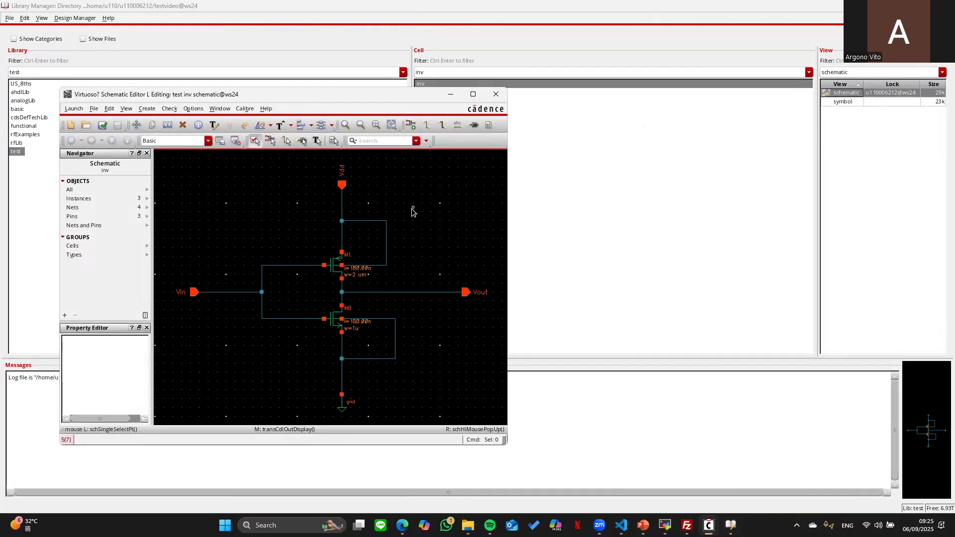
left_click(324, 269)
key("w")
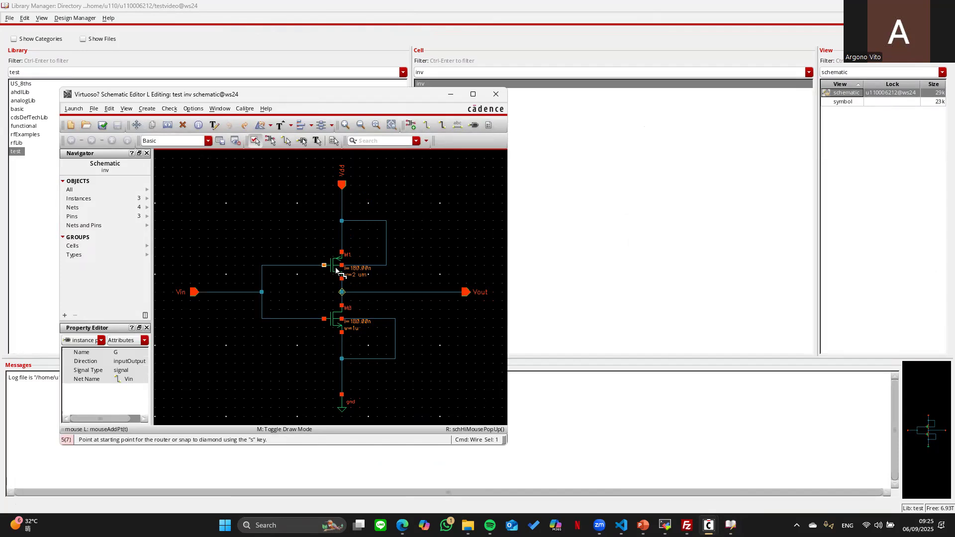
key("q")
key("Escape")
key("i")
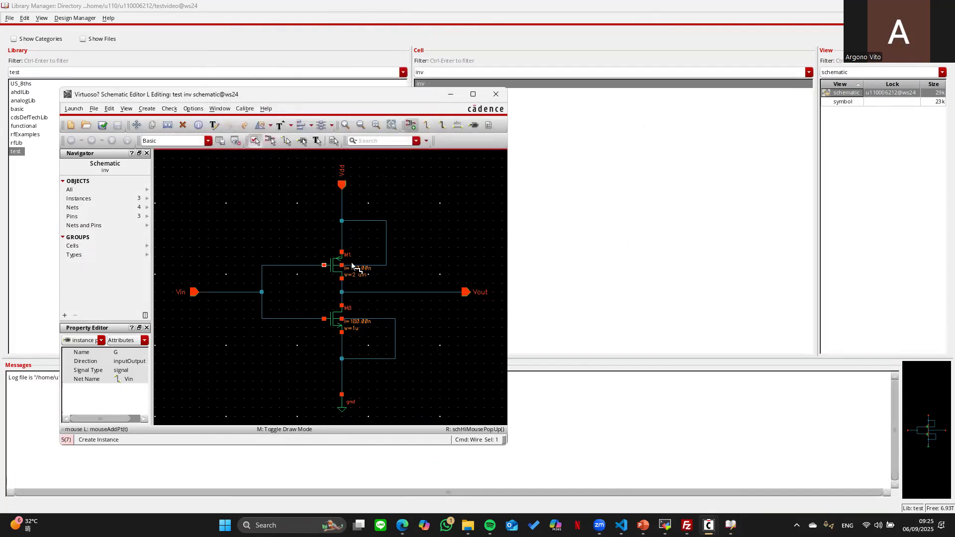
key("Escape")
- Set M1's width to 2u, then check, save and close the schematic
left_click(329, 267)
key("q")
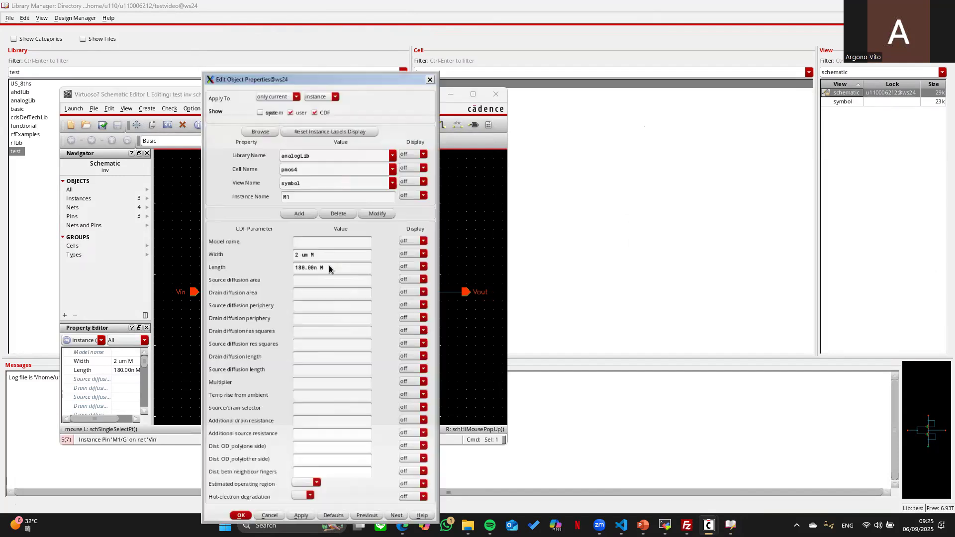
left_click(312, 254)
key("Return")
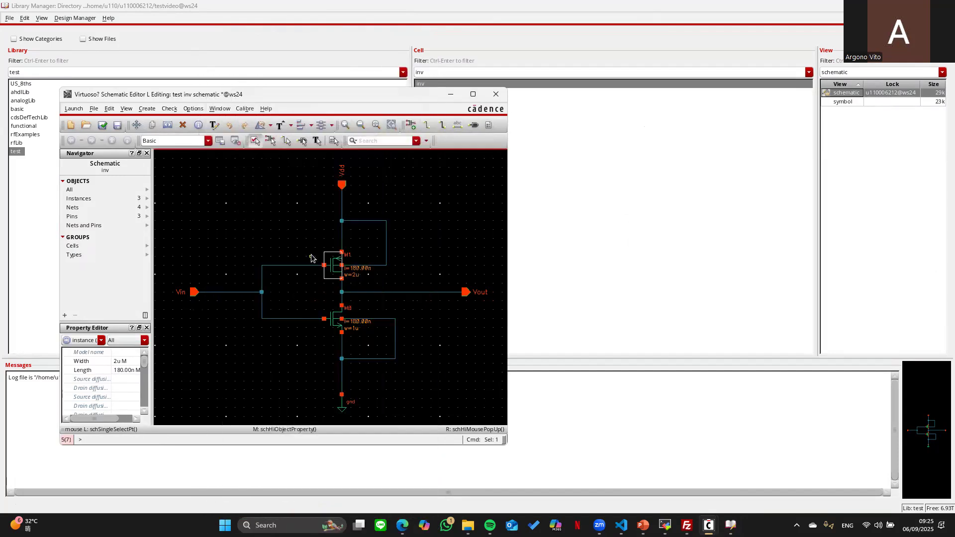
left_click(103, 125)
left_click(496, 94)
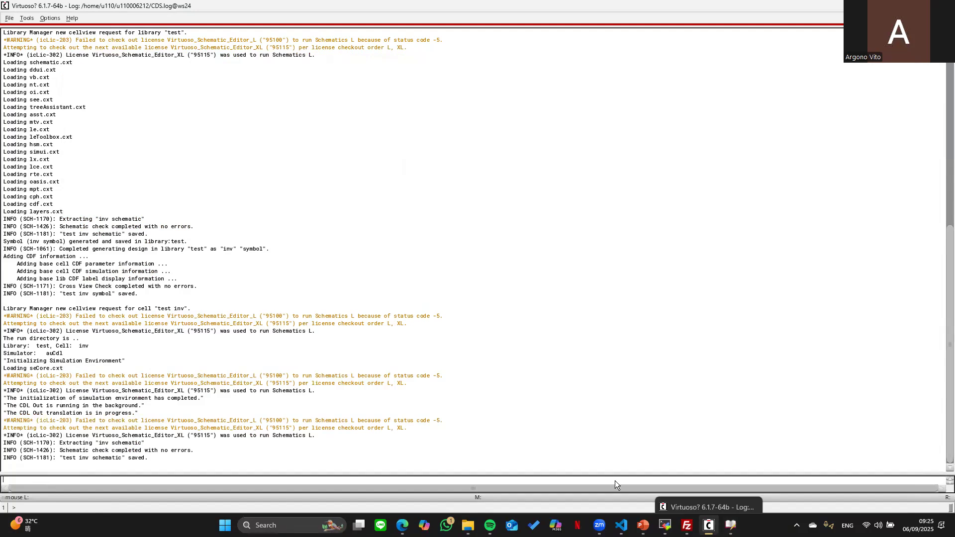
- Re-run the CDL export of inv to inv.spi, confirm success, and switch to MobaXterm
left_click(9, 18)
mouse_move(40, 67)
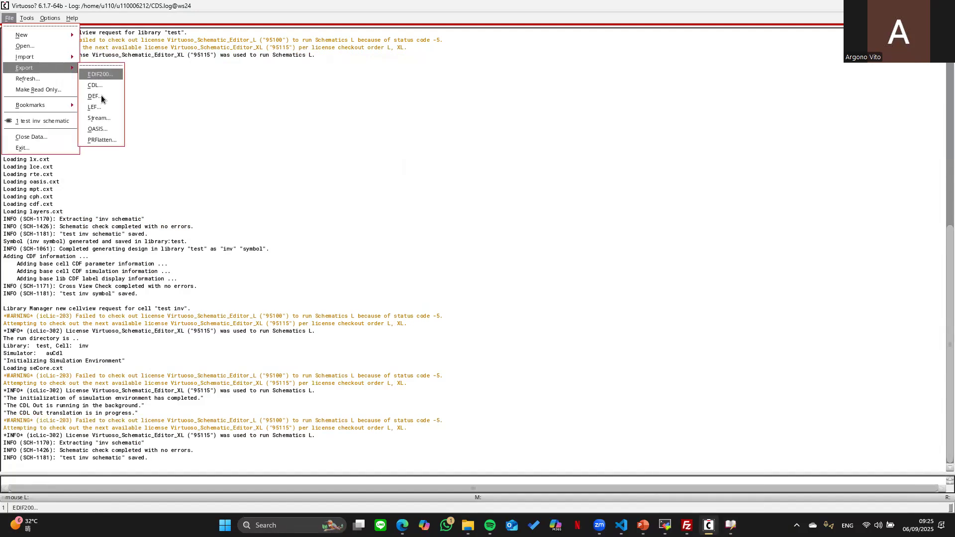
left_click(105, 87)
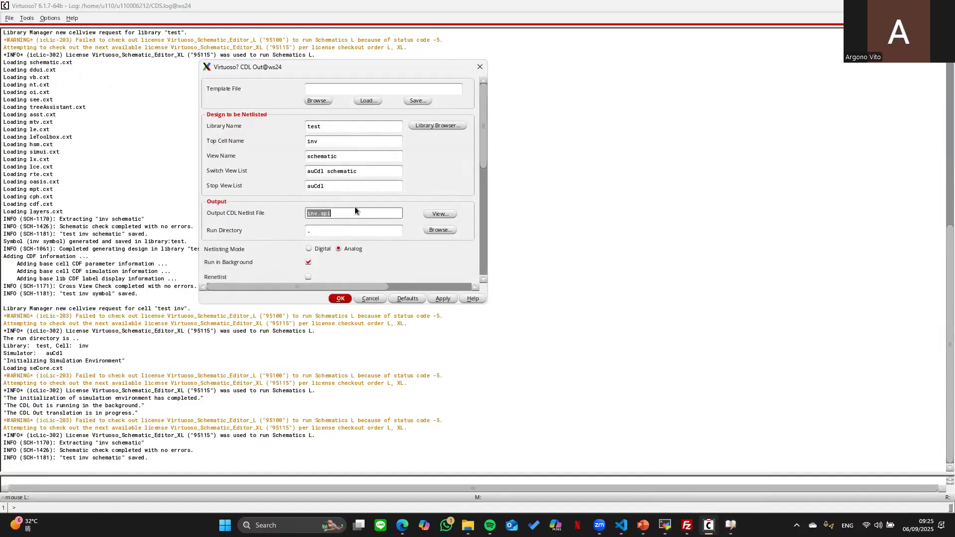
left_click(341, 298)
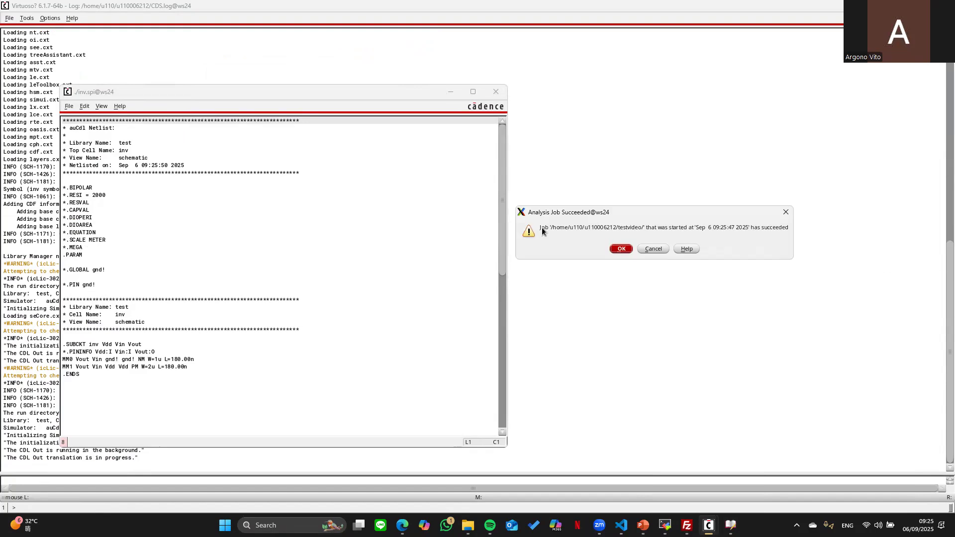
left_click(622, 249)
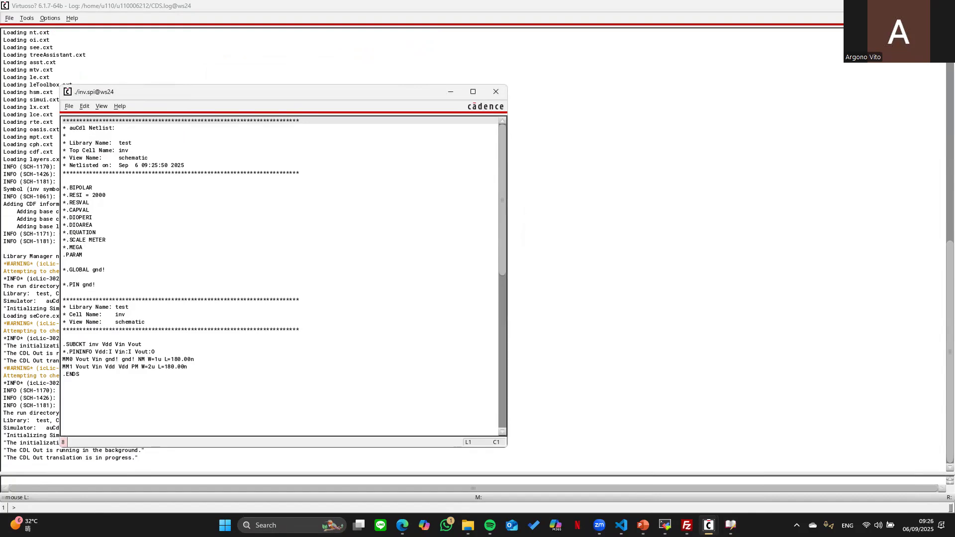
left_click(665, 526)
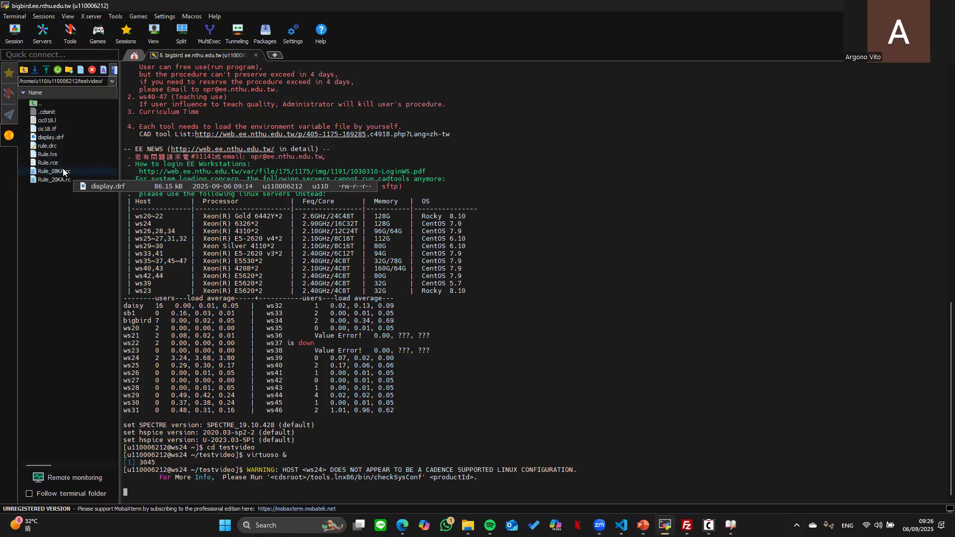
- Refresh the testvideo listing and open inv.spi in a maximized VS Code window
left_click(56, 69)
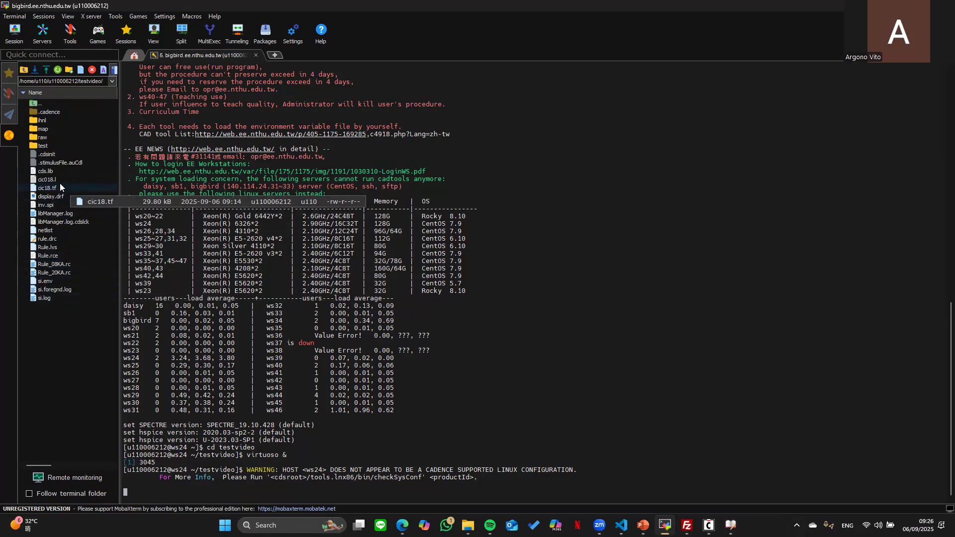
double_click(58, 207)
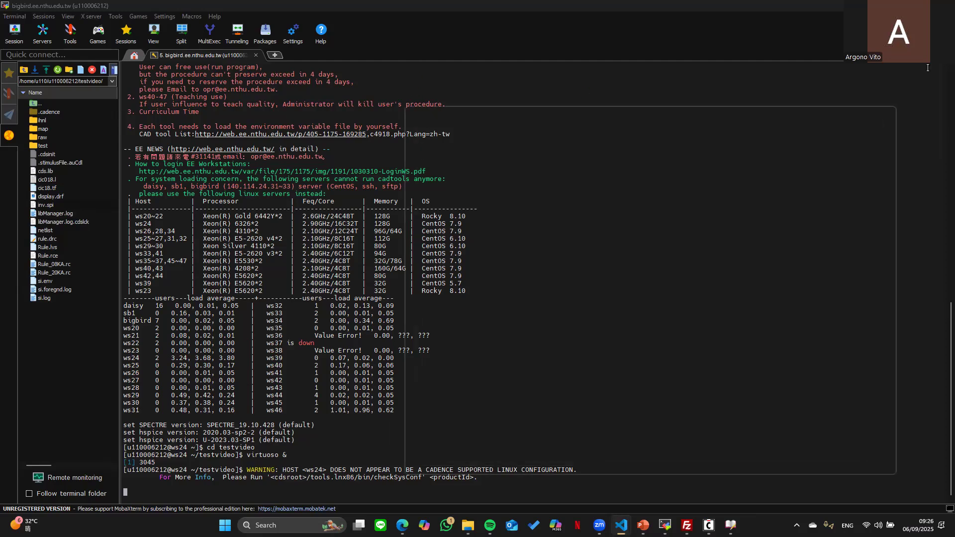
left_click(864, 110)
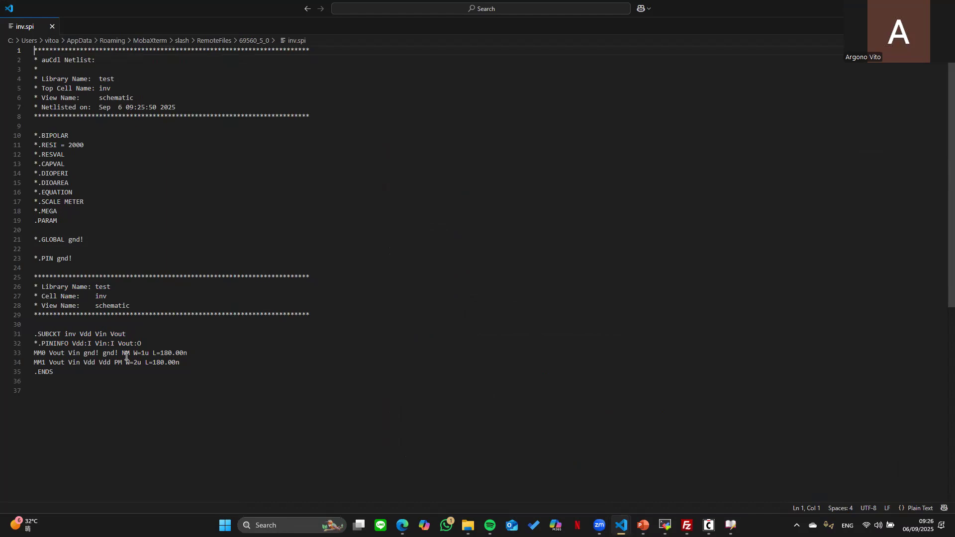
- Replace model NM with n_18 and PM with p_18 in inv.spi, then upload the saved file
left_click_drag(130, 354, 122, 354)
type("n_18")
key("Down")
key("Left")
key("Left")
key("Left")
key("BackSpace")
key("Left")
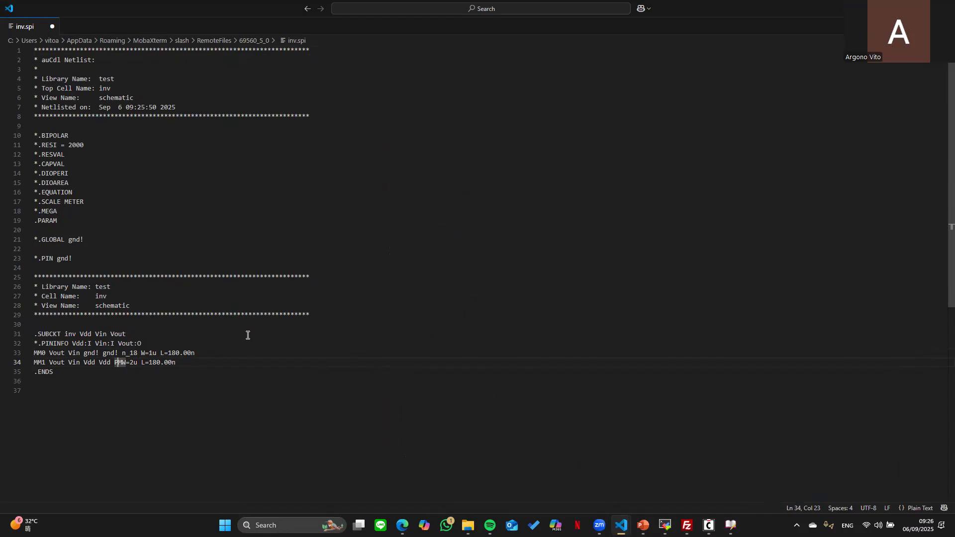
key("Right")
key("Left")
key("BackSpace")
key("BackSpace")
type("p_18")
left_click(227, 413)
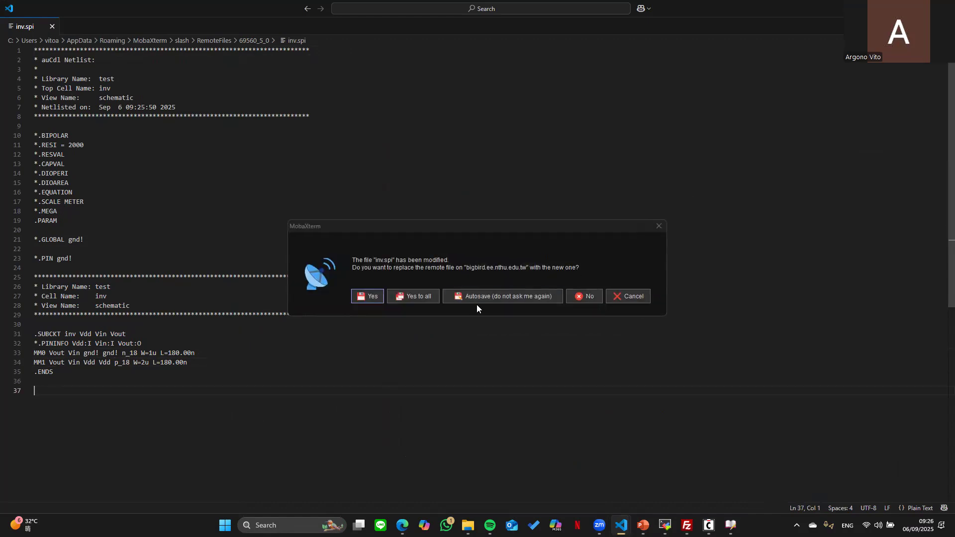
left_click(480, 297)
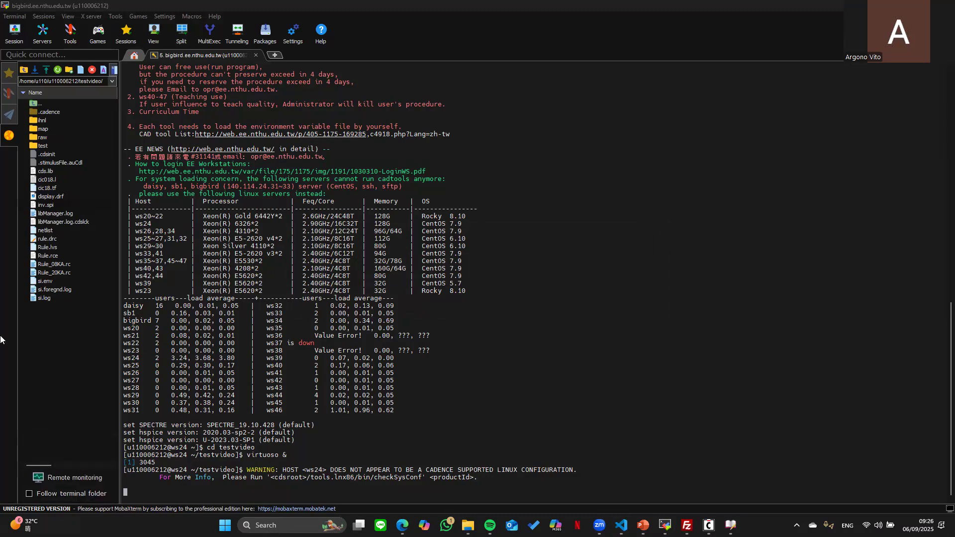
- Create a new empty file named tb.sp in the remote testvideo folder
right_click(55, 340)
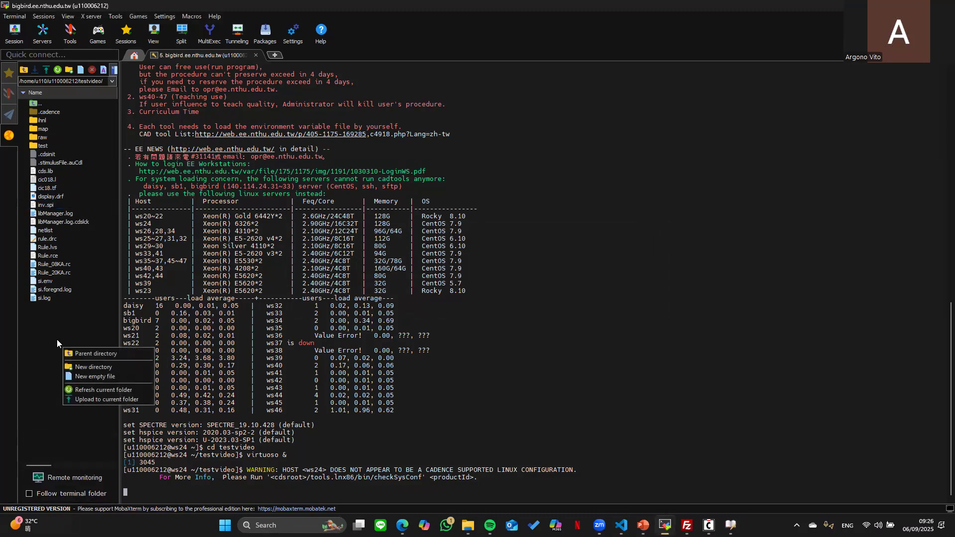
left_click(70, 377)
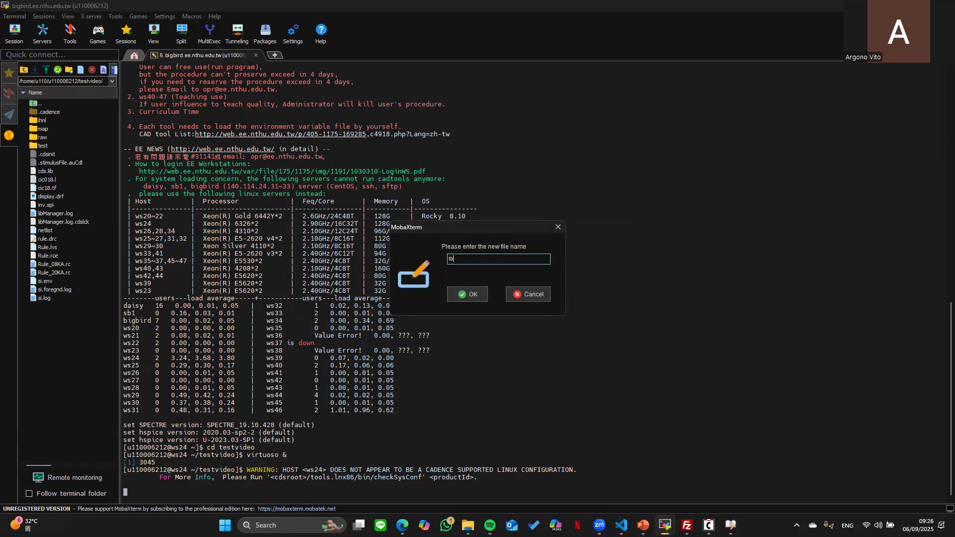
key("Return")
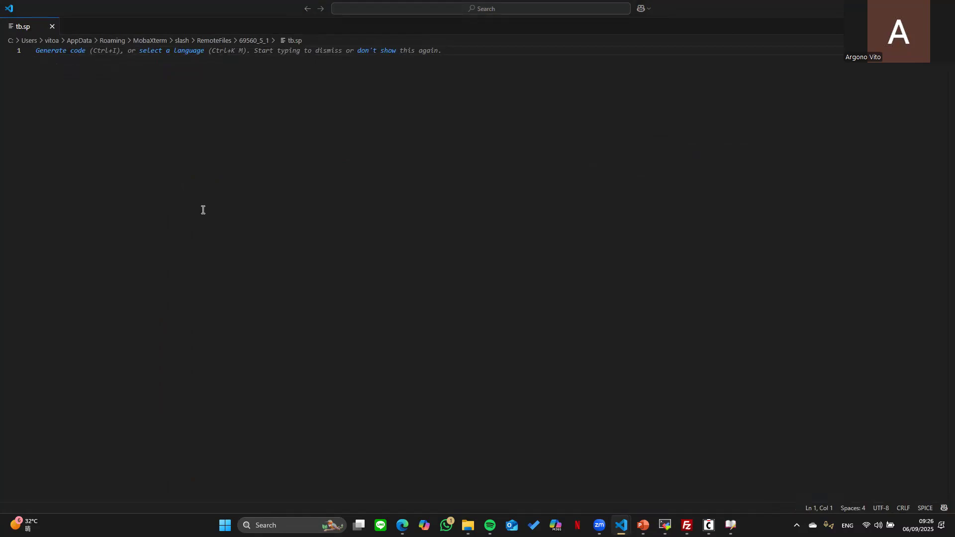
- Paste the HSPICE testbench into tb.sp and delete the .param Wp=1u line
type(".protect .lib 'cic018.l' TT .unprotect .temp 25 .option +unwrap + post                 $output waveform to user + acout=0 runlvl=6     $increase simulation accuracy + captable .param Wp=1u  .include \"inv.spi\"   XU1 Vin out vdd inv   * ---- power rails ---- vdd vdd 0 1.5 Vin Vin gnd 0.5   * ---- input stimulus ---- * PULSE(VL VH TD TR TF PW PER) .dc Vin 0 1 0.01  .end")
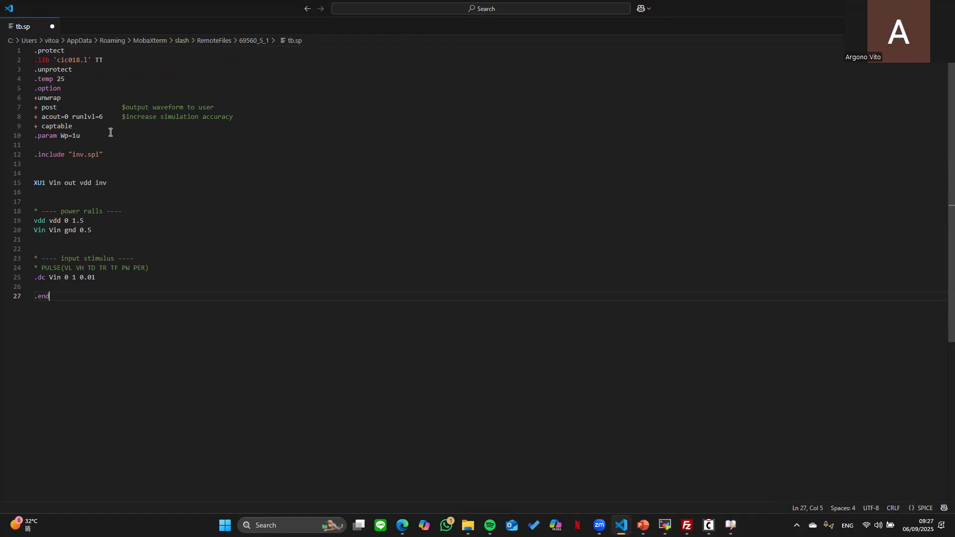
left_click_drag(98, 137, 31, 142)
key("BackSpace")
left_click_drag(117, 153, 25, 151)
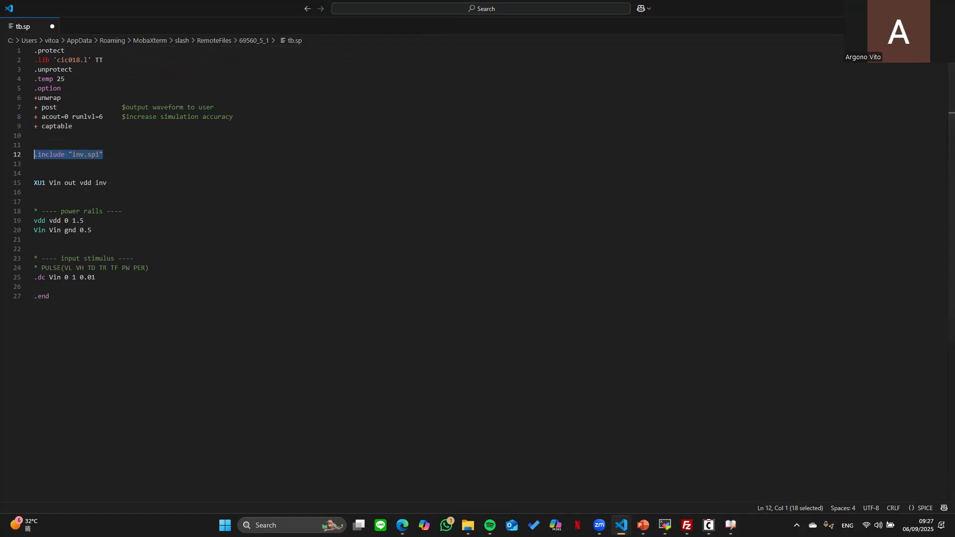
- Reopen inv.spi from MobaXterm and bring the tb.sp window back full screen
left_click(921, 8)
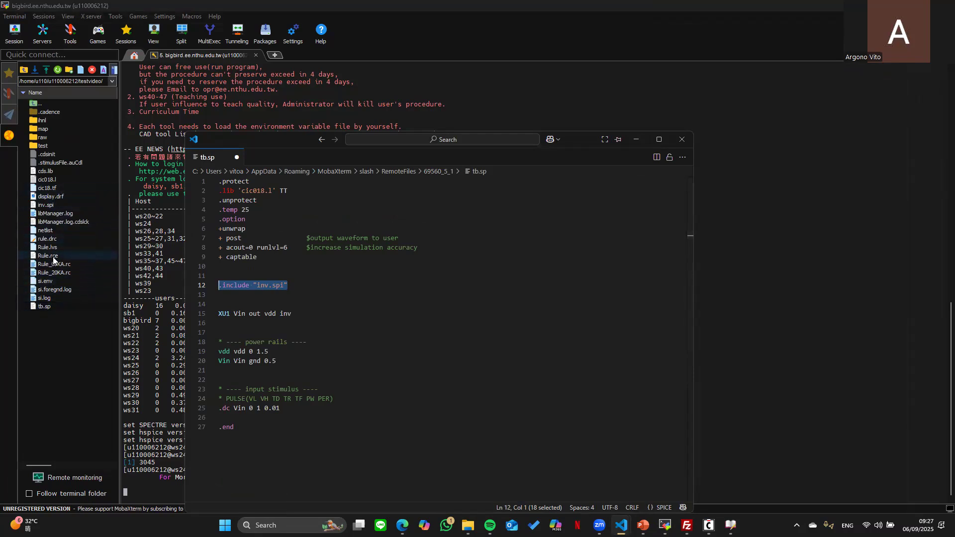
double_click(55, 203)
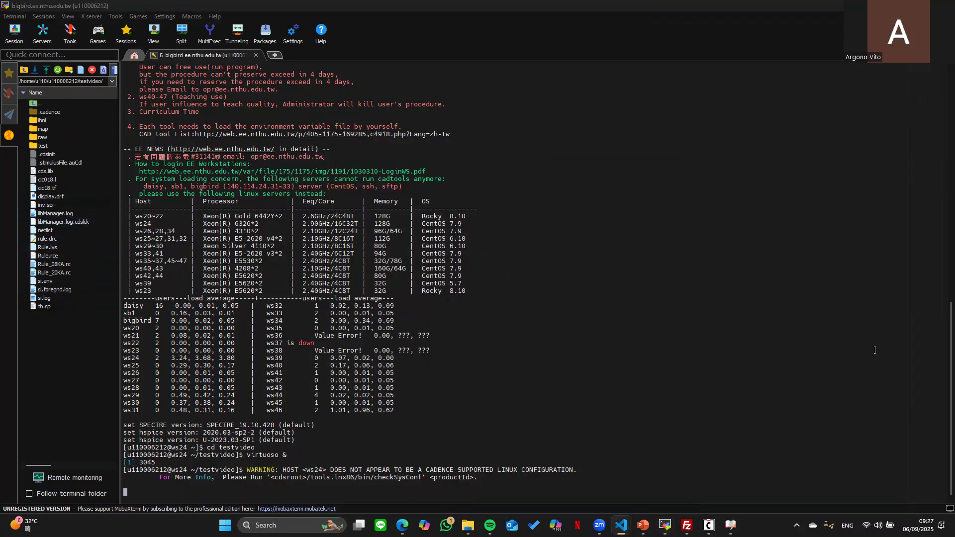
mouse_move(621, 526)
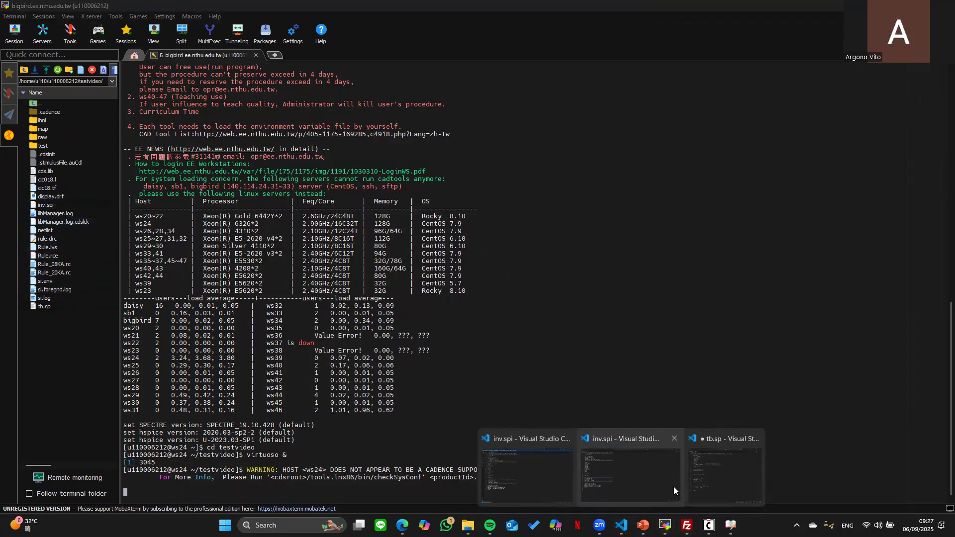
left_click(710, 482)
left_click(660, 139)
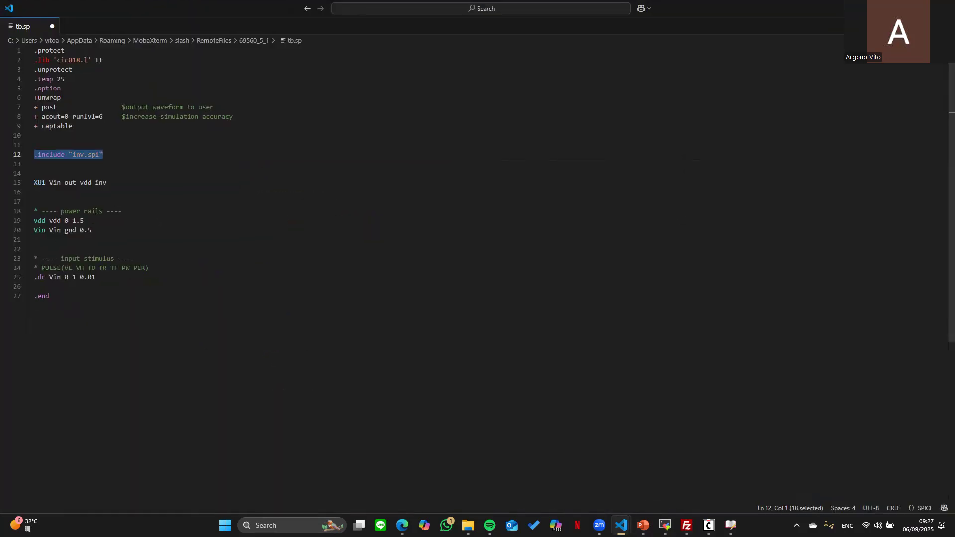
- Show inv.spi in a split pane beside tb.sp and select the XU1 instance line
left_click_drag(954, 142, 362, 122)
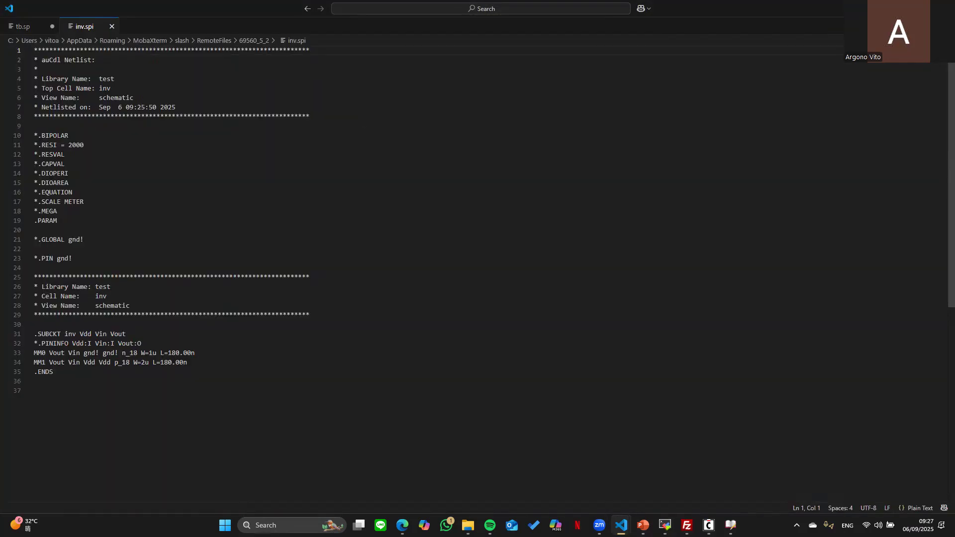
left_click(930, 25)
left_click(41, 26)
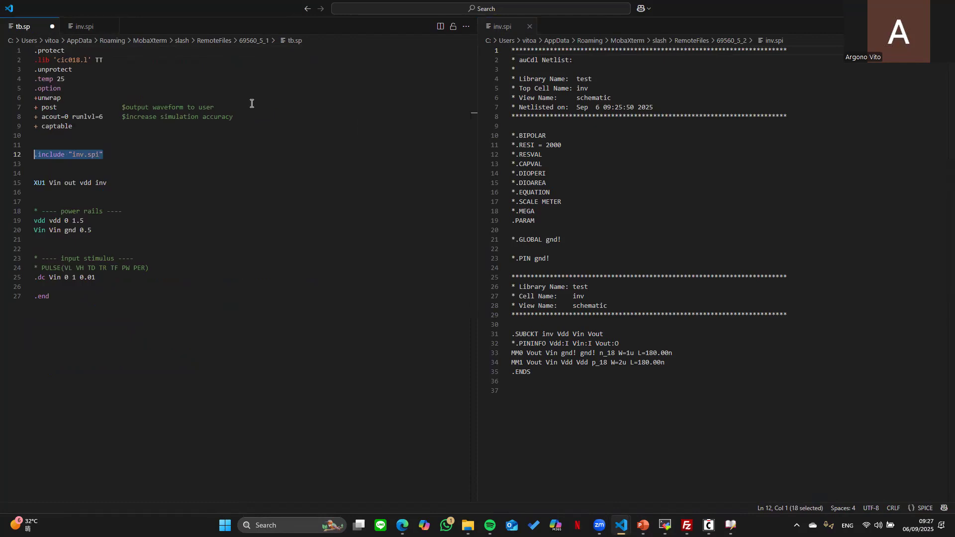
left_click(116, 172)
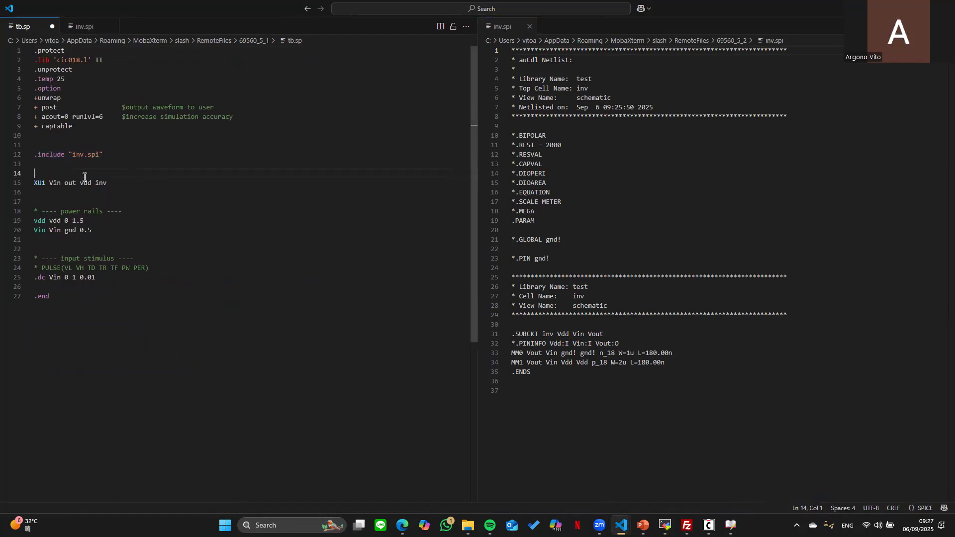
left_click_drag(108, 183, 18, 183)
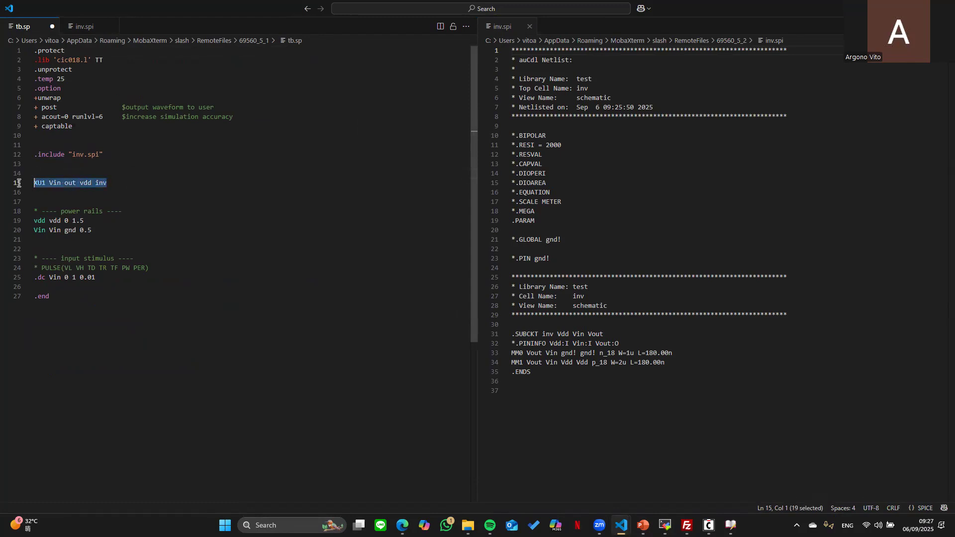
left_click(146, 201)
left_click_drag(122, 184, 3, 183)
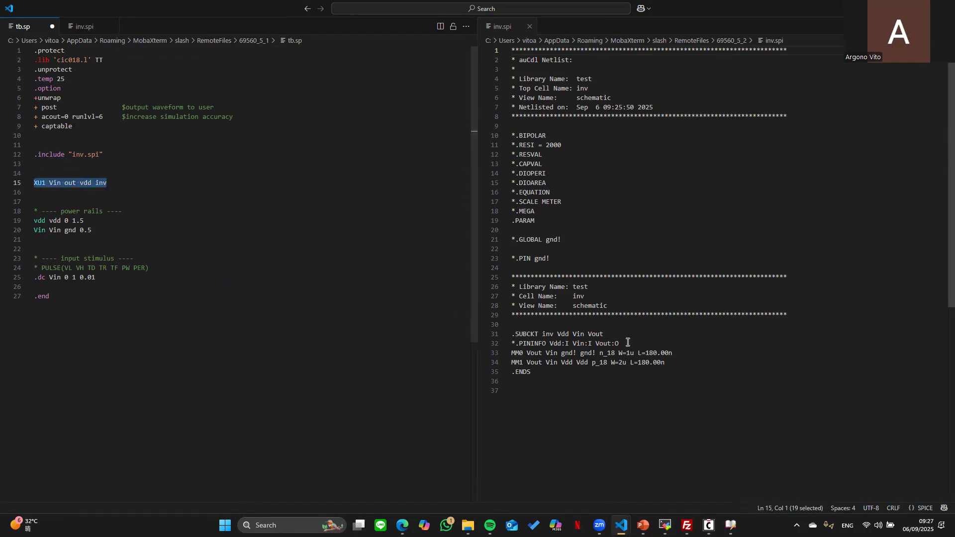
- Compare XU1 with the inv subcircuit's port order, undoing a trial rename of XU1
left_click_drag(616, 336, 600, 336)
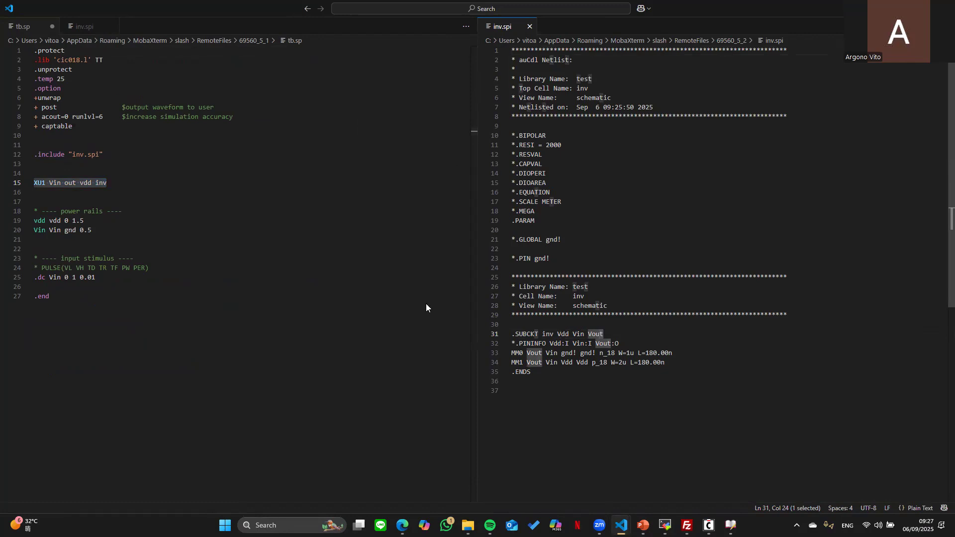
left_click_drag(46, 183, 35, 183)
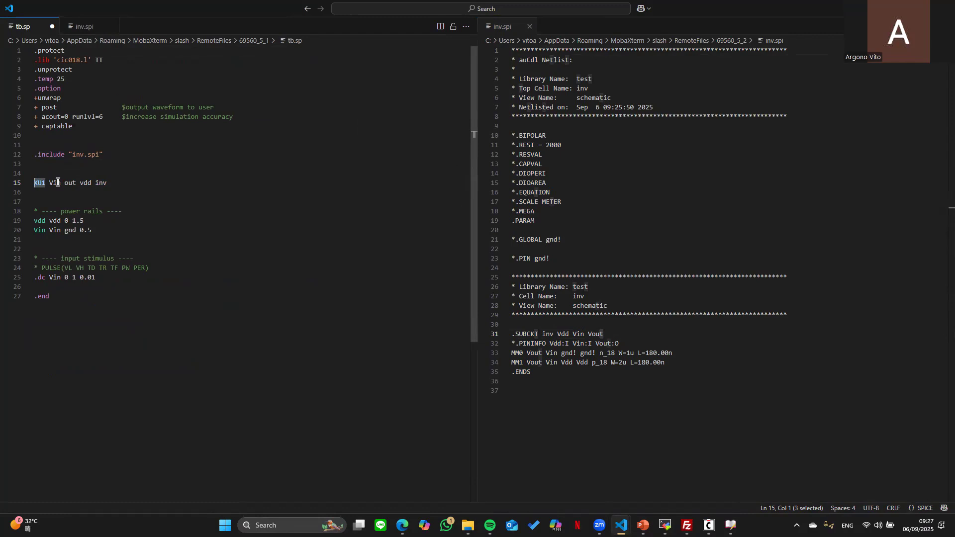
type("xg")
key("BackSpace")
key("BackSpace")
type("dg")
key("ctrl+z")
key("ctrl+z")
key("ctrl+z")
left_click(569, 334)
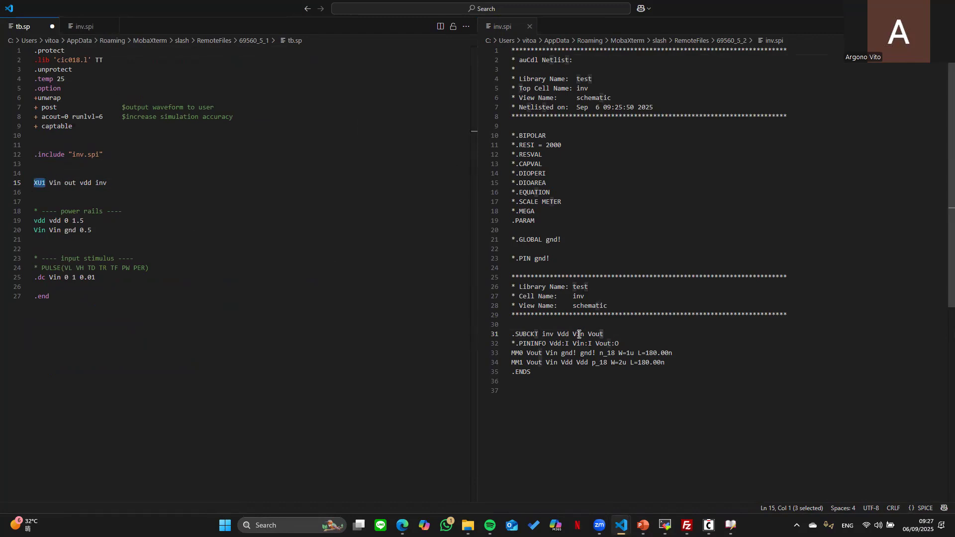
- Capitalize the vdd and out nodes on the XU1 line to Vdd and Vout
left_click(83, 183)
key("BackSpace")
type("V")
key("Escape")
key("Left")
key("Left")
key("Left")
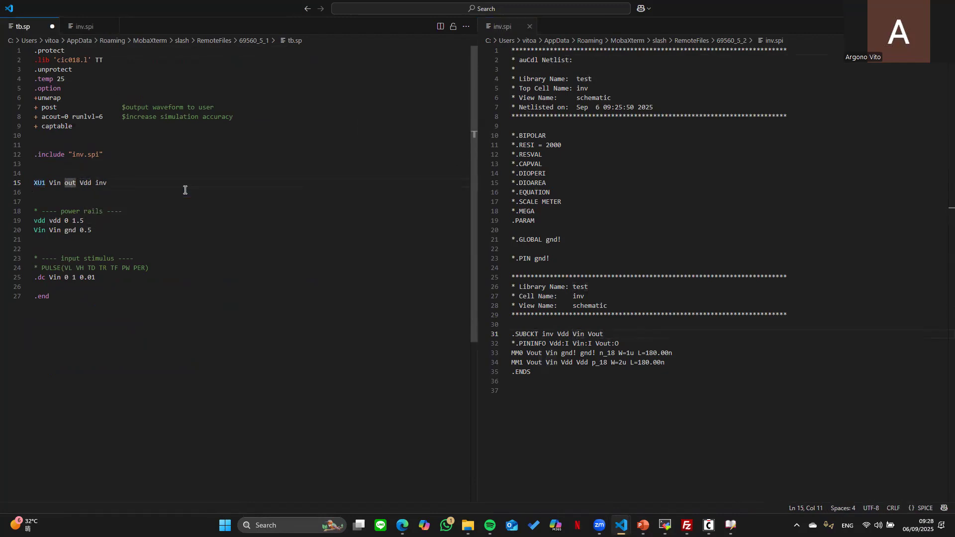
key("Left")
type("V")
left_click(298, 342)
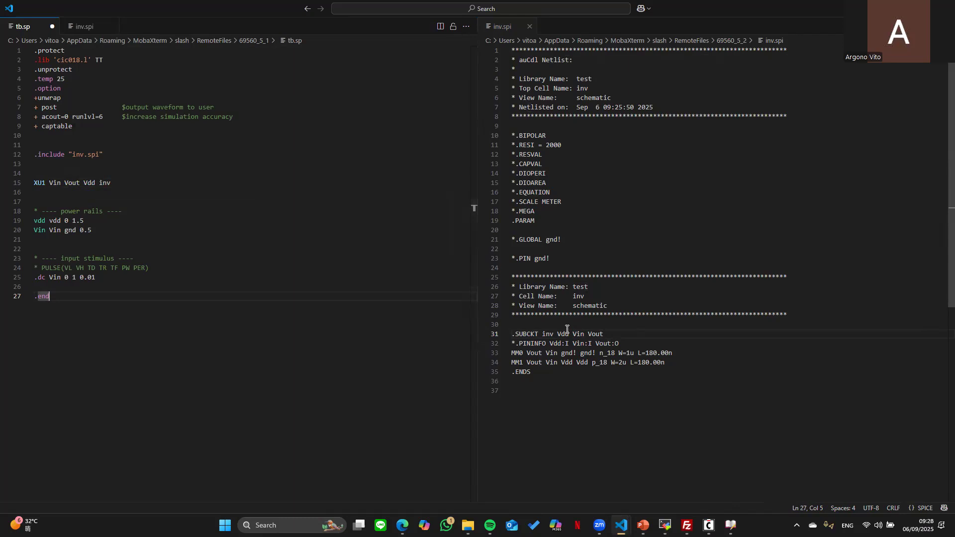
- Move Vdd before Vin so XU1 reads Vdd Vin Vout, and rename source vdd to Vdd
left_click_drag(96, 183, 84, 183)
key("ctrl+x")
left_click(49, 183)
key("ctrl+v")
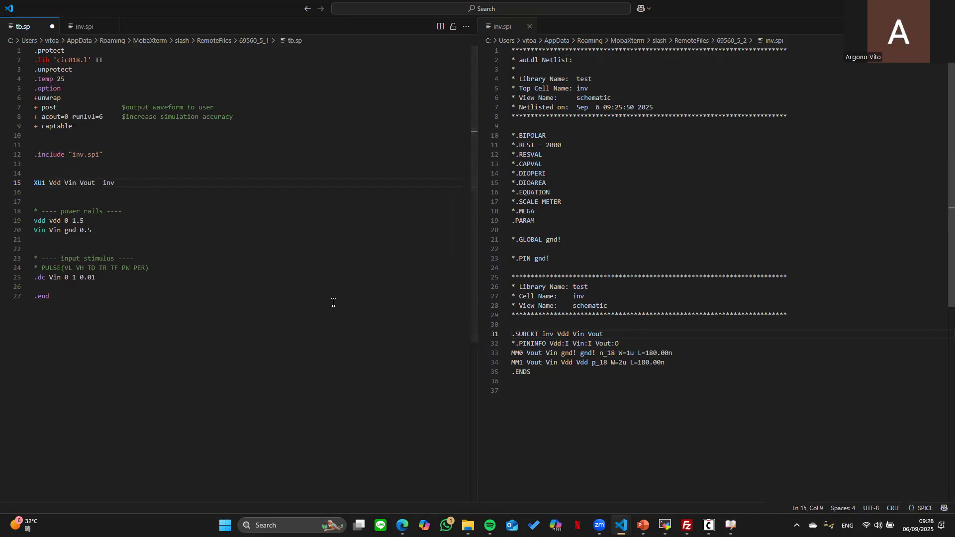
left_click(35, 220)
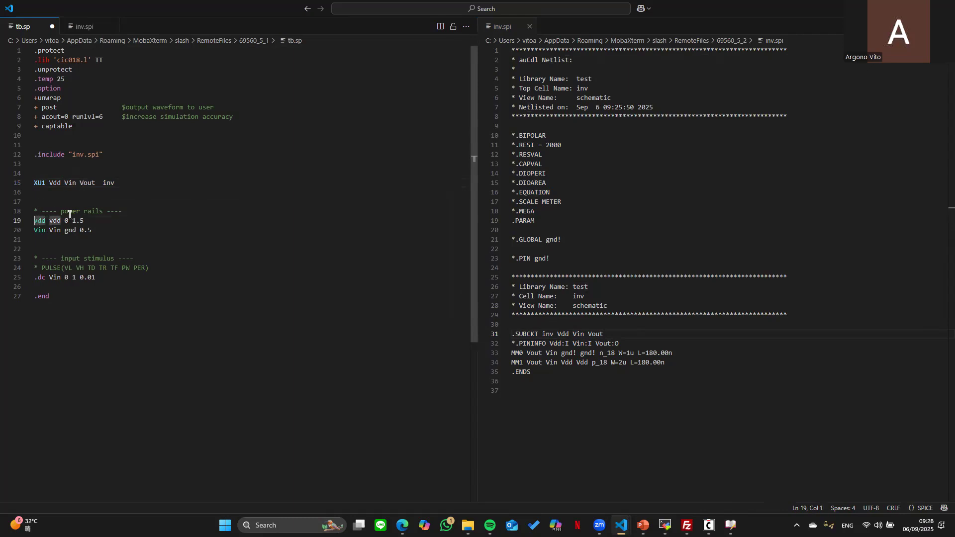
key("BackSpace")
type("V")
key("ctrl+End")
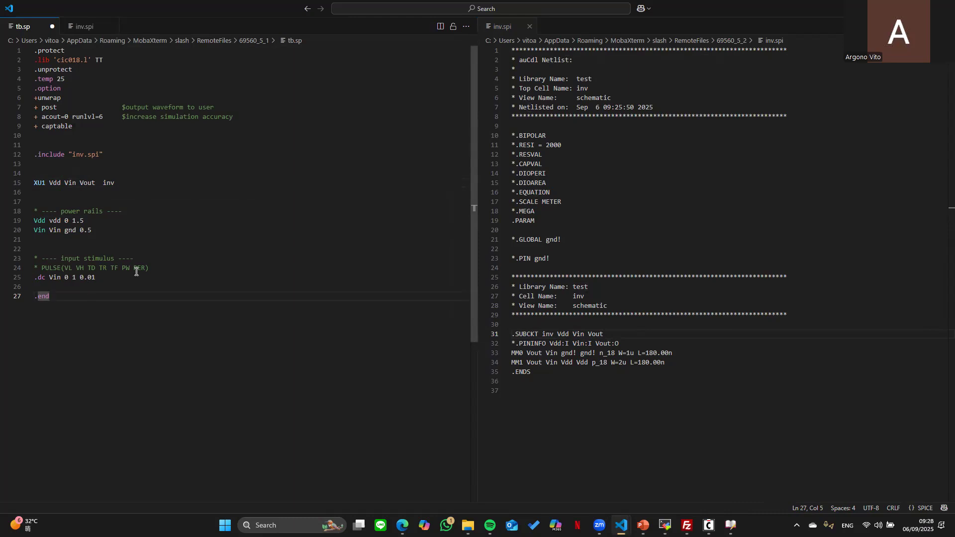
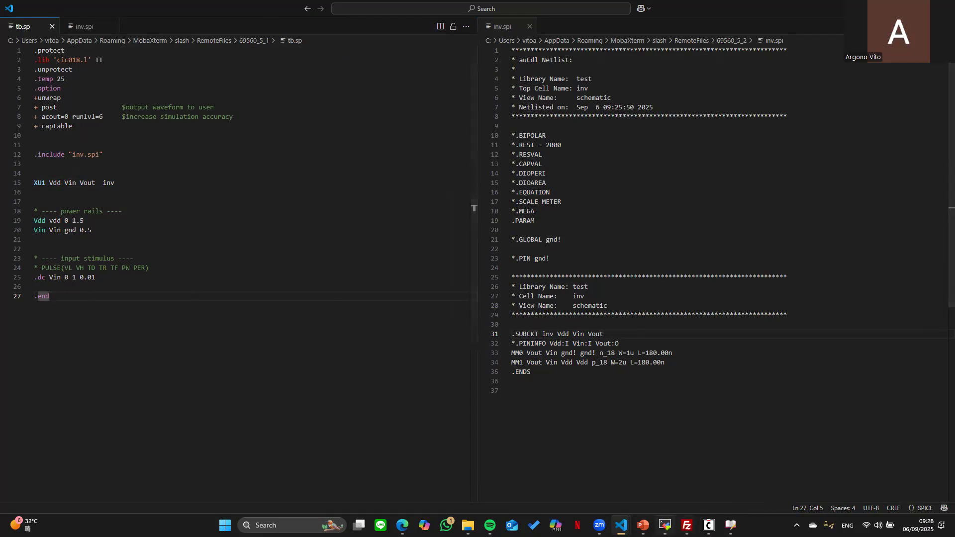
- Leave the tb.sp and inv.spi files in VS Code for the MobaXterm window
key("alt+Tab")
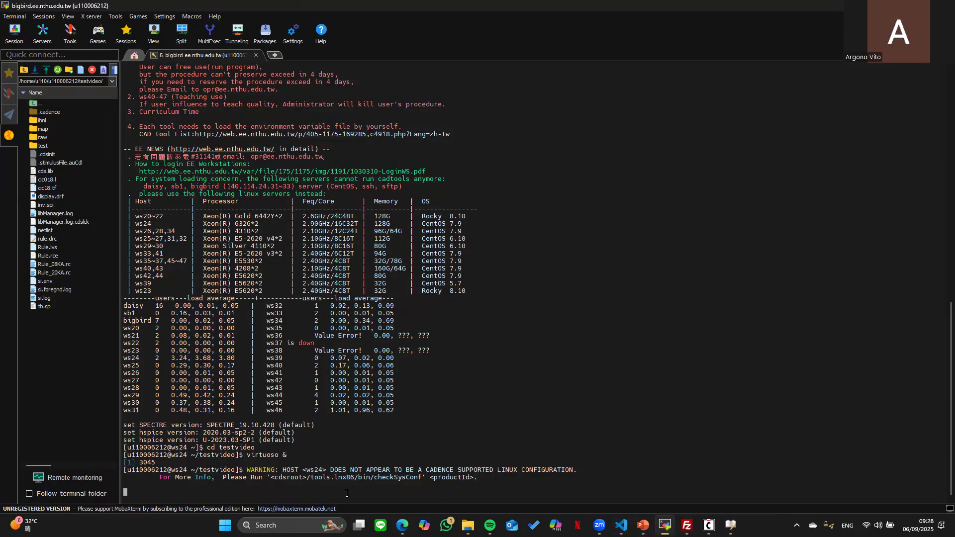
- Run 'hspice tb.sp > tb.lis' and refresh the file browser to look for output files
key("Return")
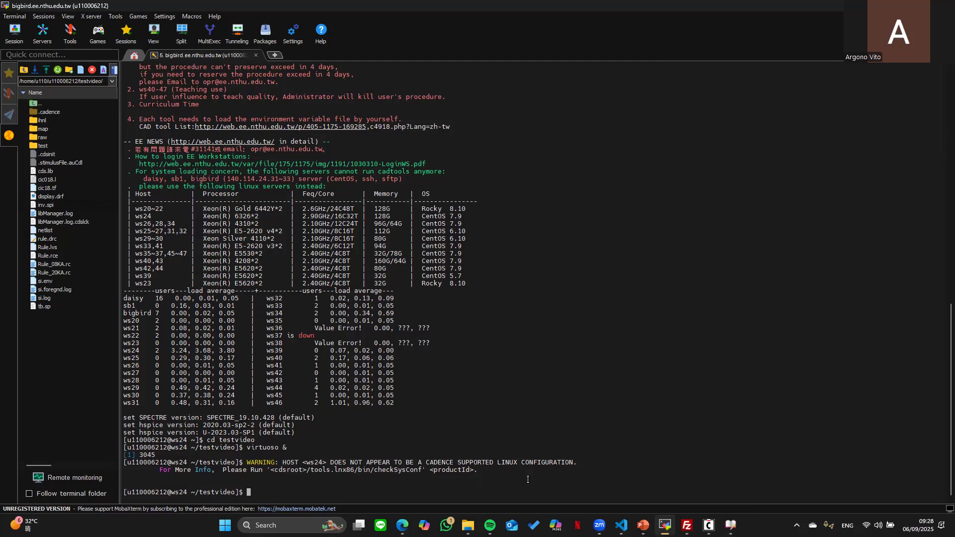
type("vim ~/.tcshrc")
key("Up")
key("Up")
key("Up")
key("Up")
key("Up")
key("Up")
key("Up")
key("Up")
key("Up")
key("Up")
left_click_drag(275, 493, 294, 491)
key("Return")
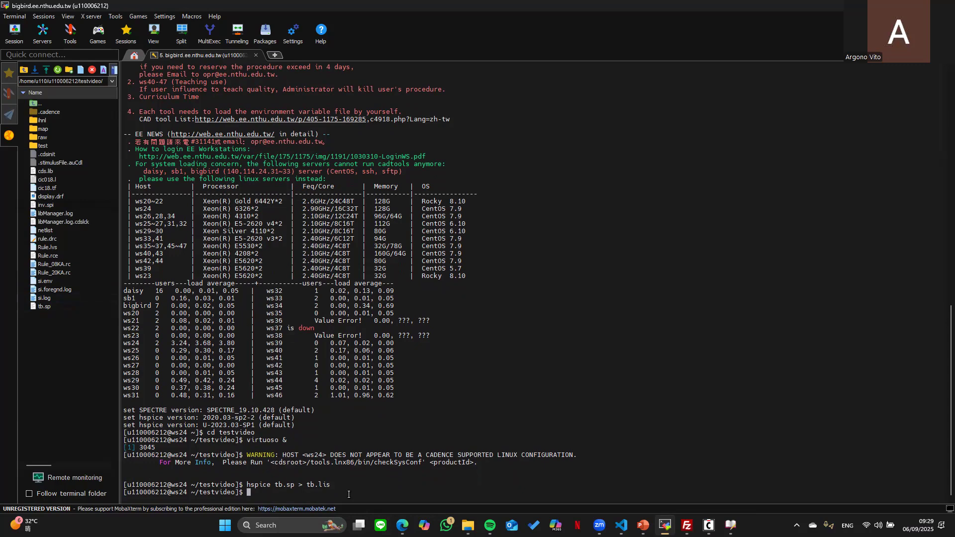
left_click(52, 71)
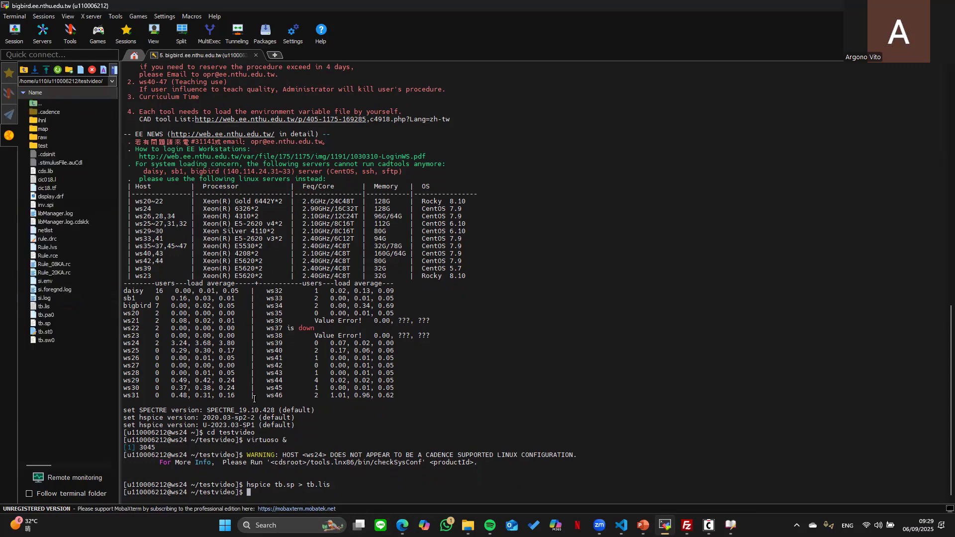
- Rerun the simulation as 'hspice tb.sp -o tb.lis' until the job concludes
key("Up")
key("Left")
key("Left")
key("Left")
key("Left")
key("Left")
key("Left")
key("Left")
key("Left")
key("Delete")
key("Delete")
type("-o")
key("Return")
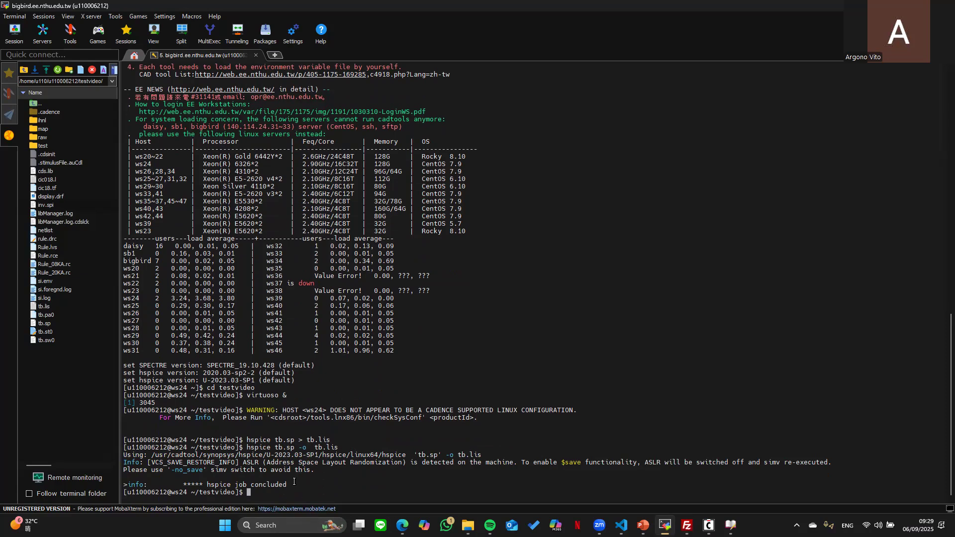
left_click_drag(291, 485, 120, 455)
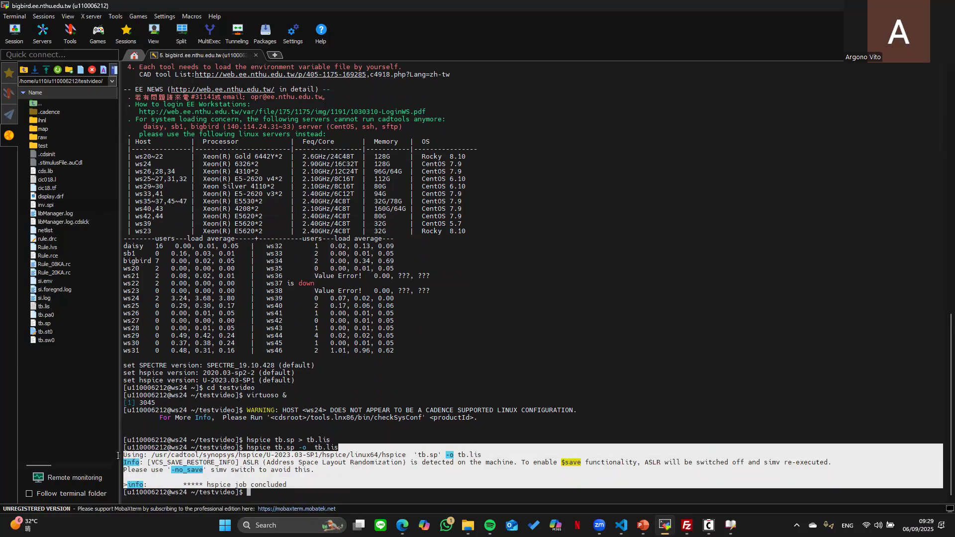
left_click(290, 491)
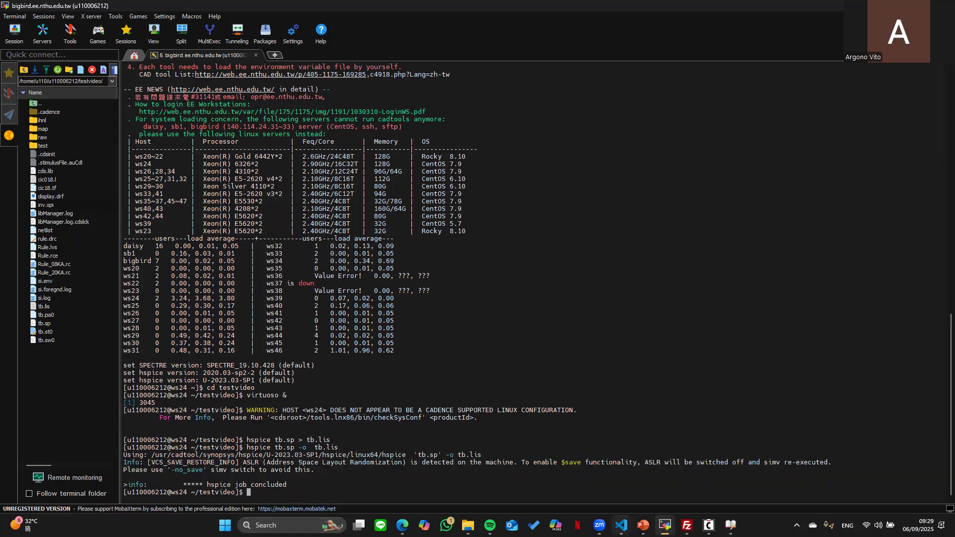
mouse_move(621, 526)
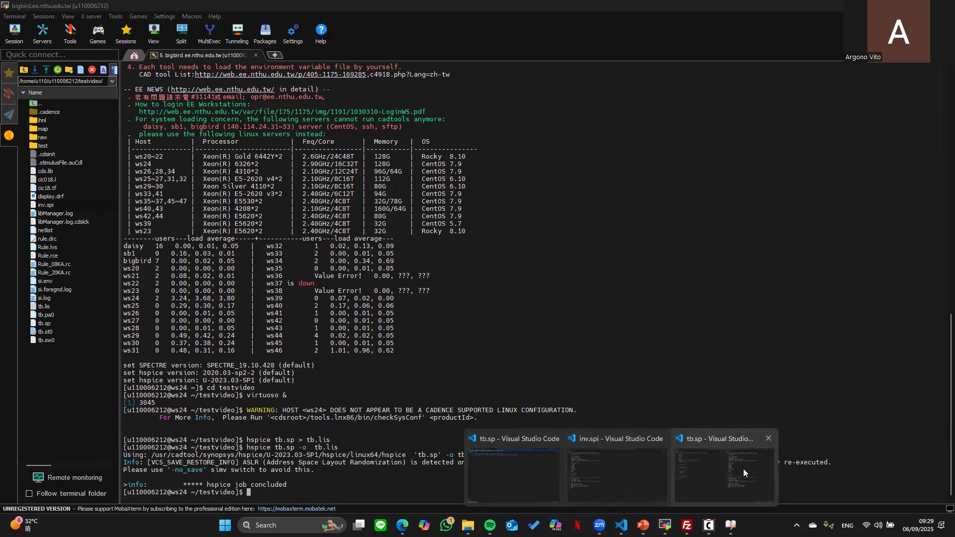
- Change MM0's model on inv.spi line 33 from n_18 to NM, save, and recall the hspice command
left_click(620, 455)
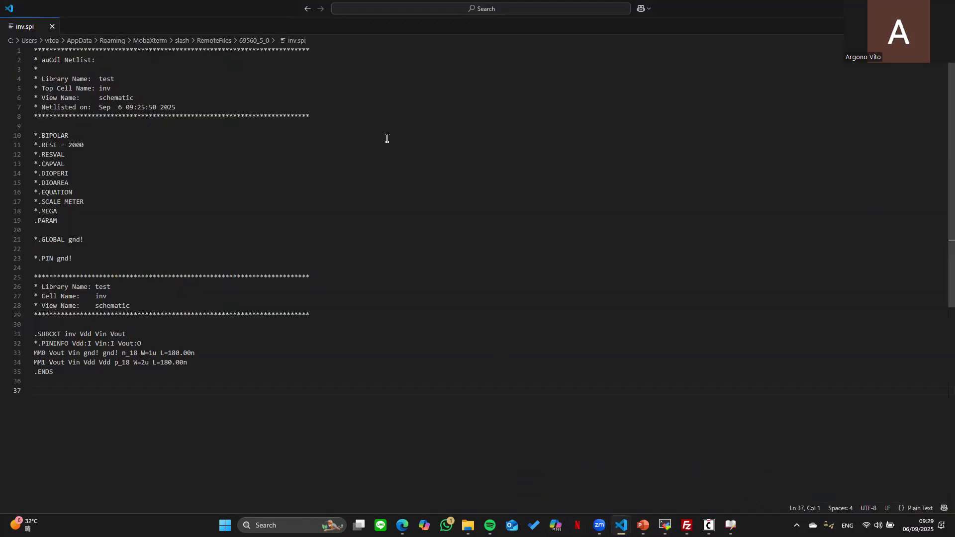
left_click(139, 353)
double_click(138, 353)
type("n")
key("BackSpace")
type("N")
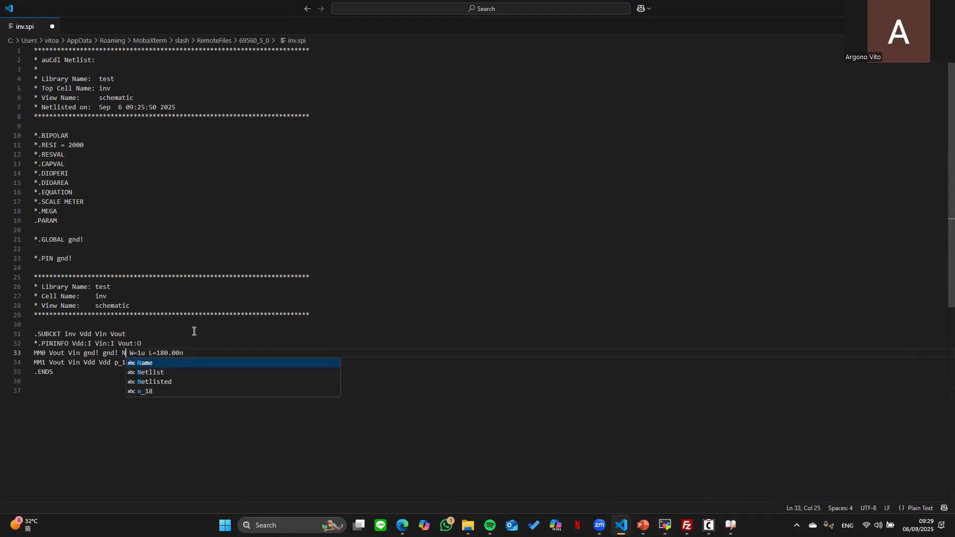
type("M")
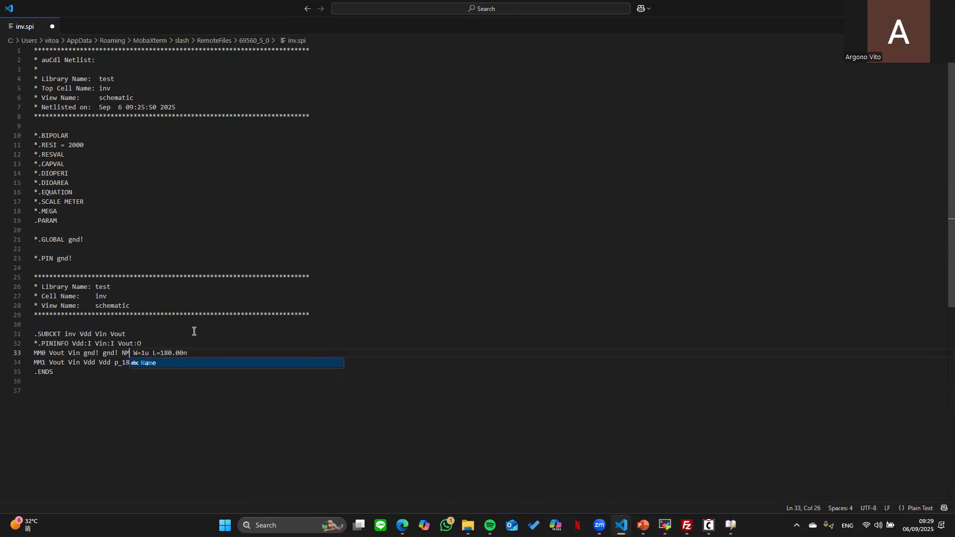
left_click(169, 413)
key("ctrl+s")
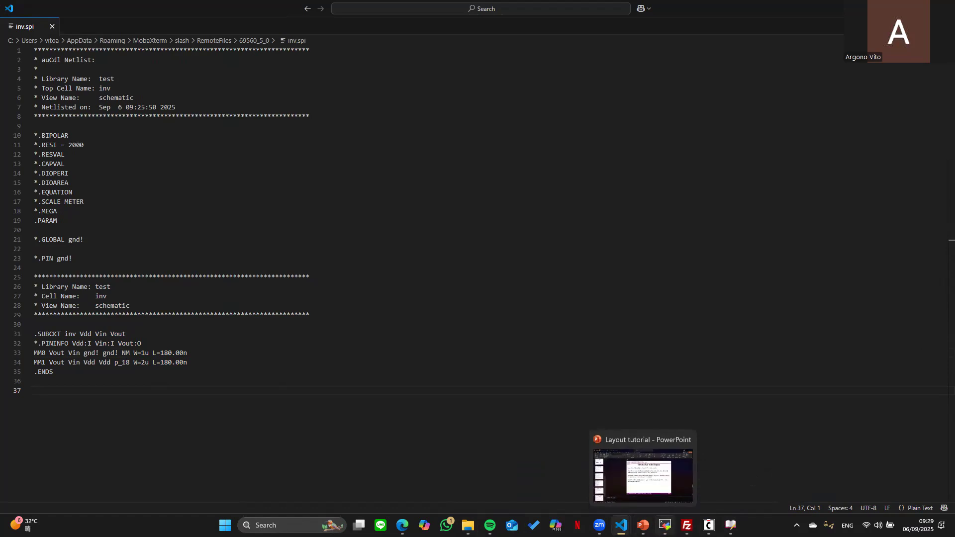
left_click(665, 526)
key("Up")
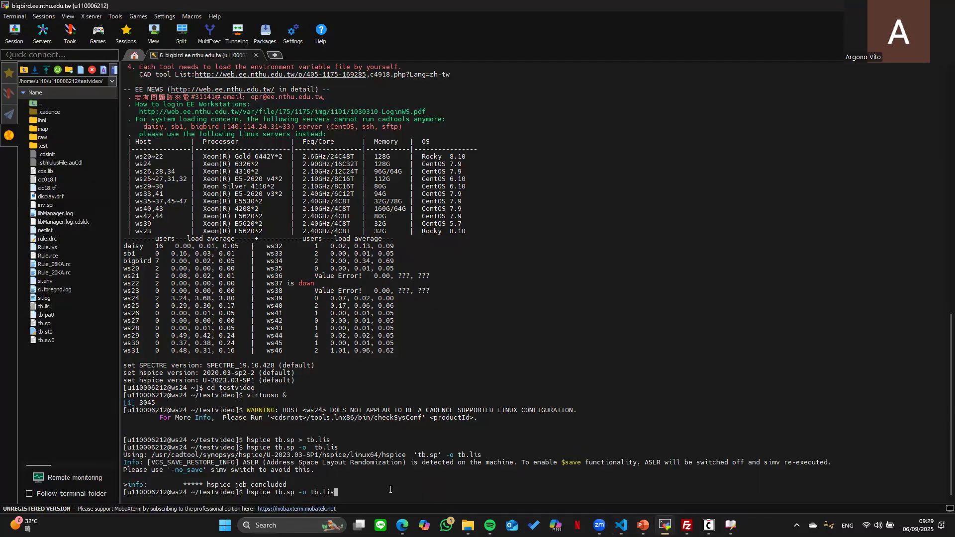
- Rerun hspice, which aborts, then start opening tb.lis and cancel
key("Return")
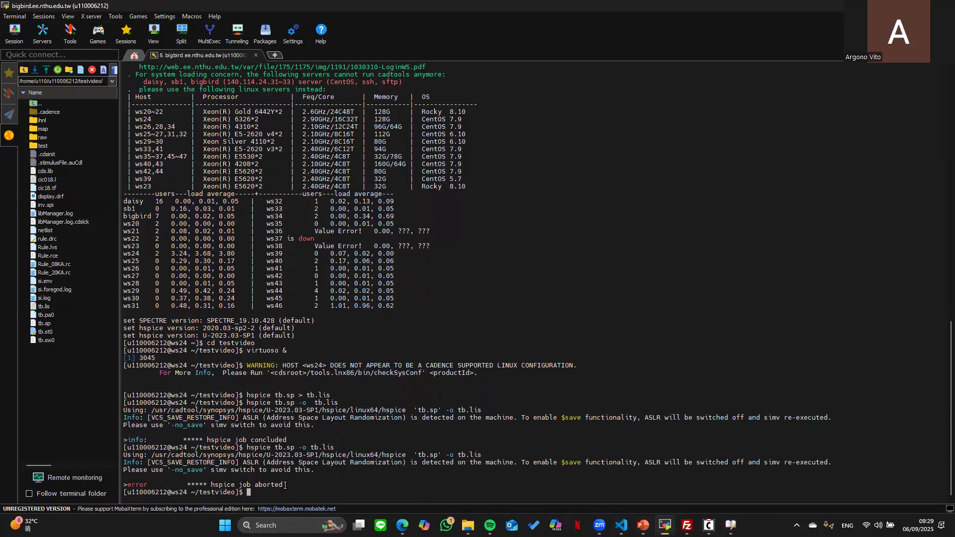
left_click_drag(285, 485, 235, 485)
mouse_move(621, 526)
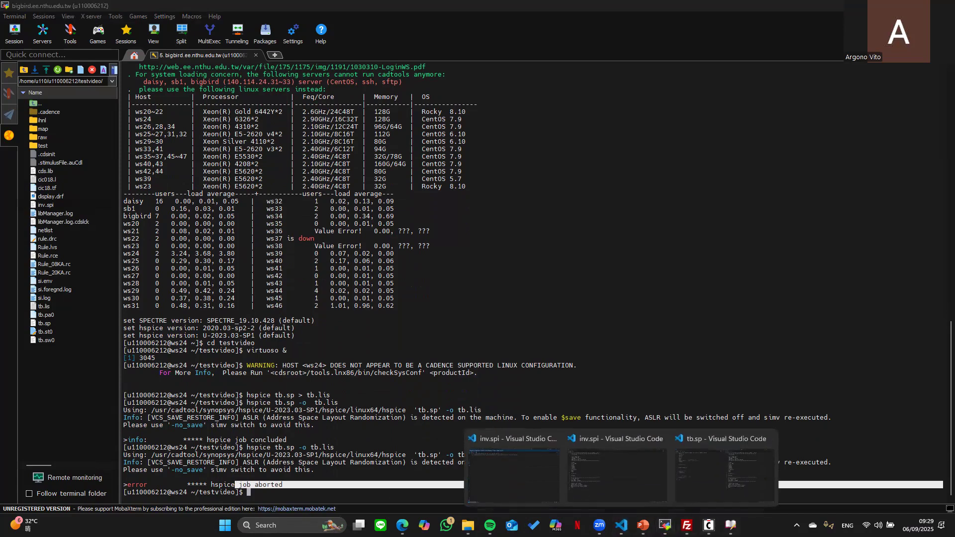
left_click(641, 258)
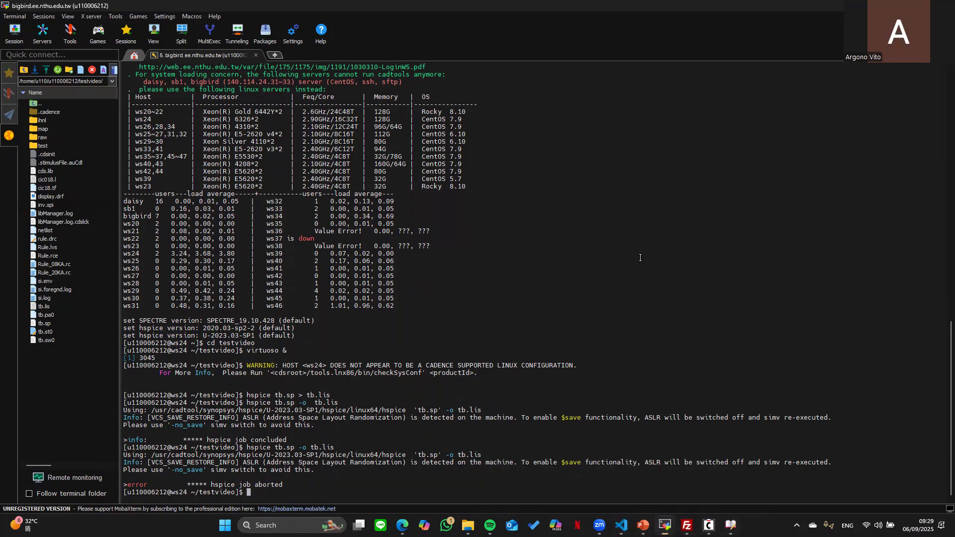
double_click(59, 306)
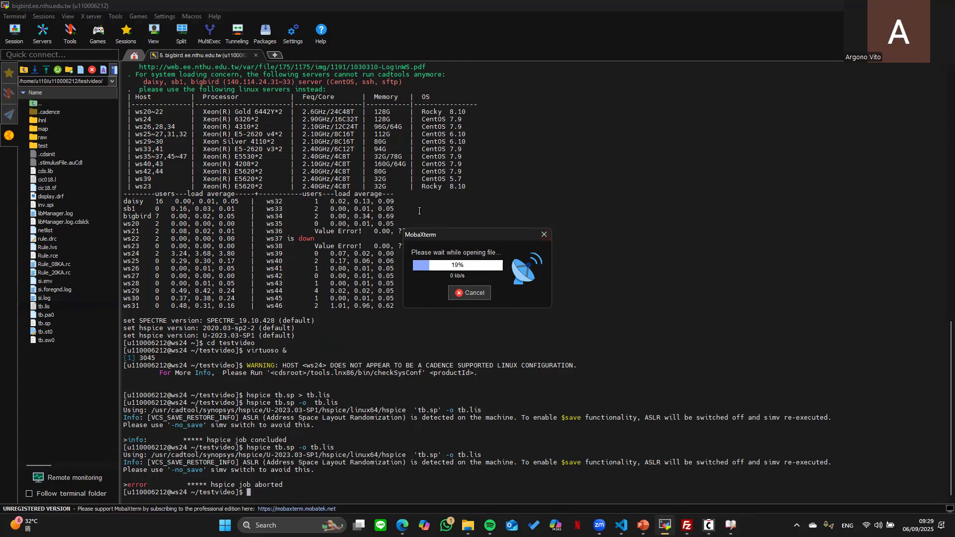
left_click(544, 234)
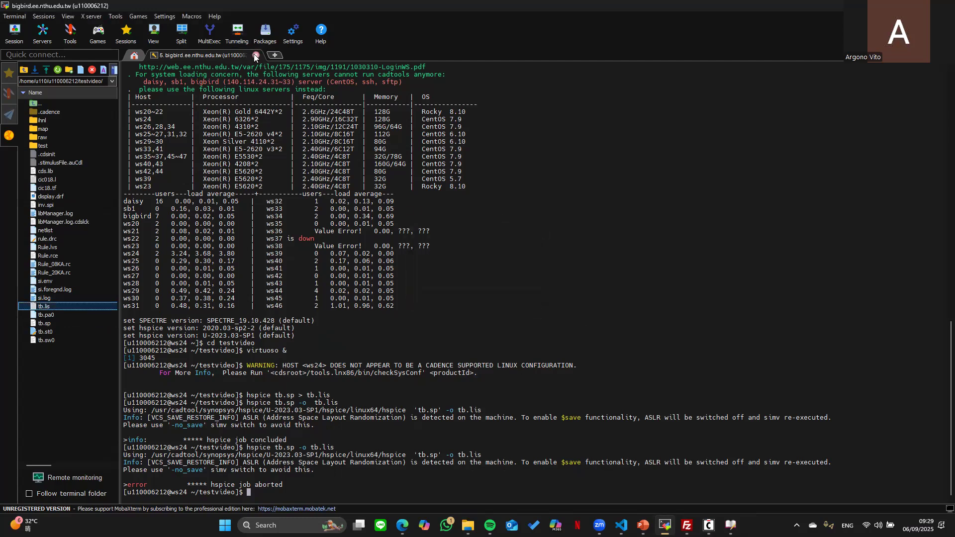
- Open a fresh bigbird session, ssh -X ws24, cd testvideo and rerun 'hspice tb.sp -o tb.lis'
left_click(255, 55)
double_click(64, 185)
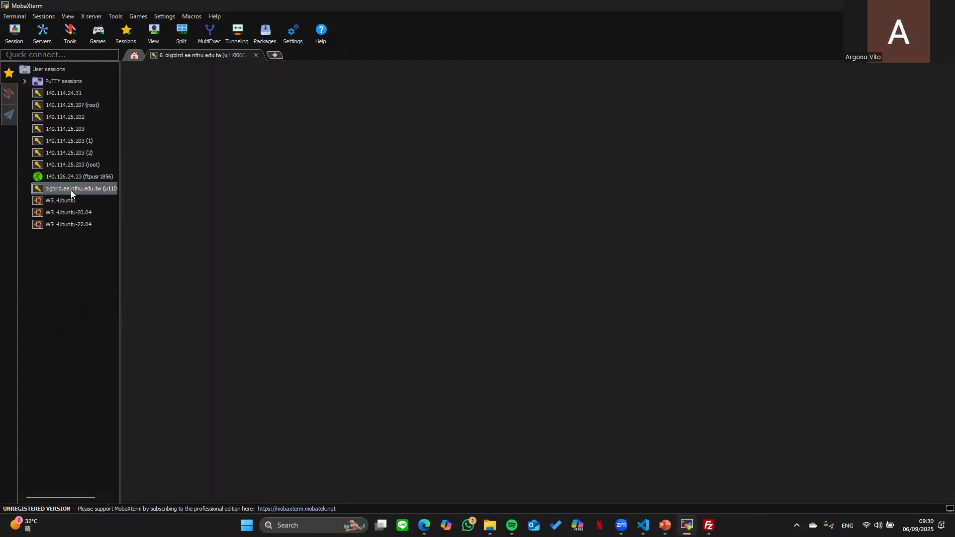
type("ssh")
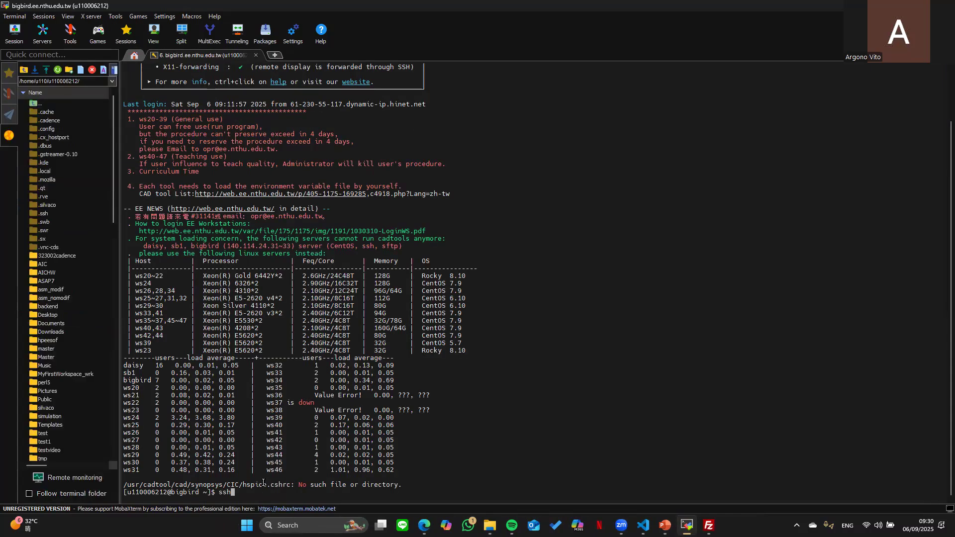
type(" -X ws24")
key("Return")
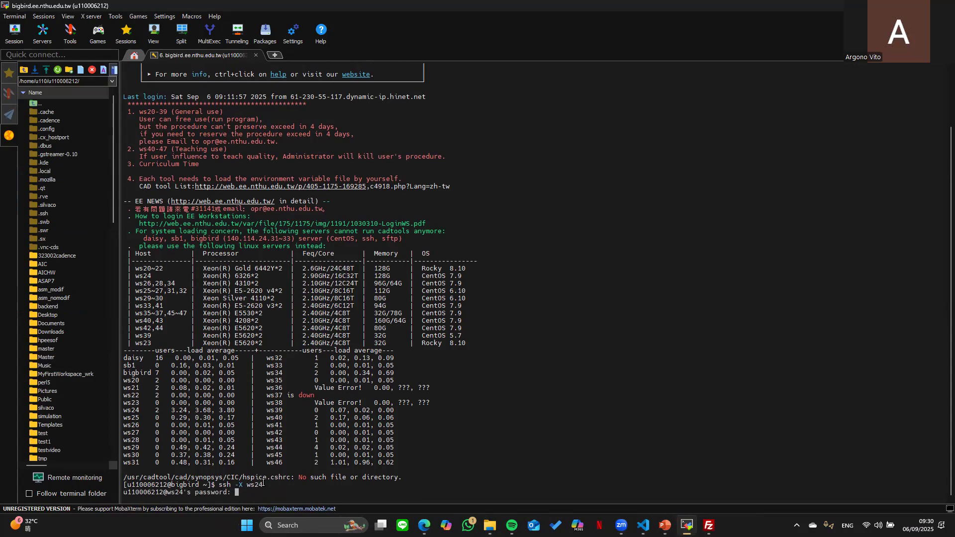
key("Return")
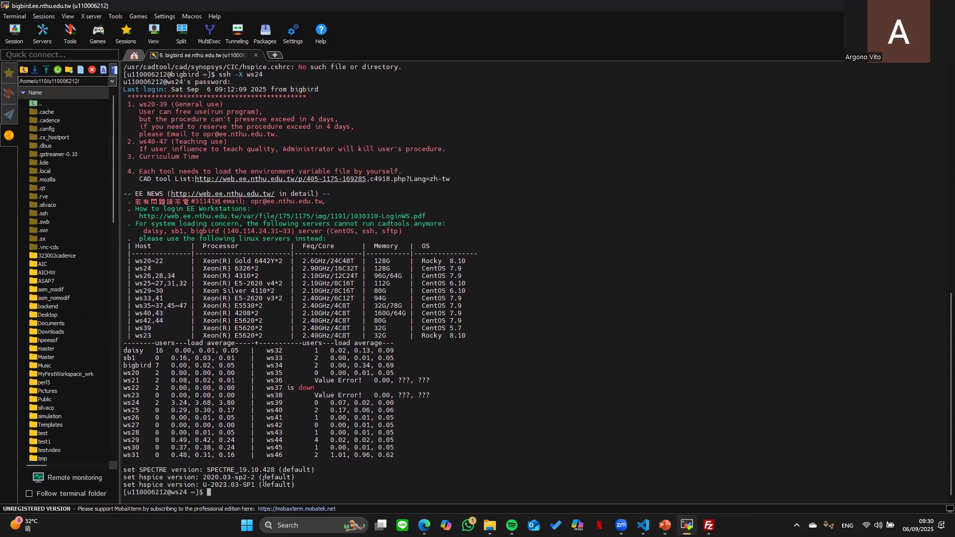
key("Up")
key("Up")
key("Return")
key("Up")
key("Up")
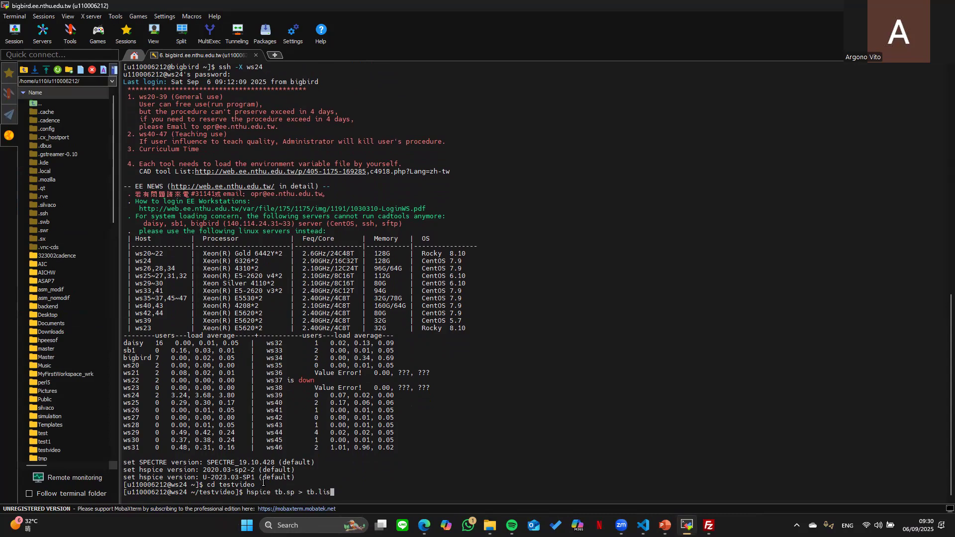
key("Up")
key("Return")
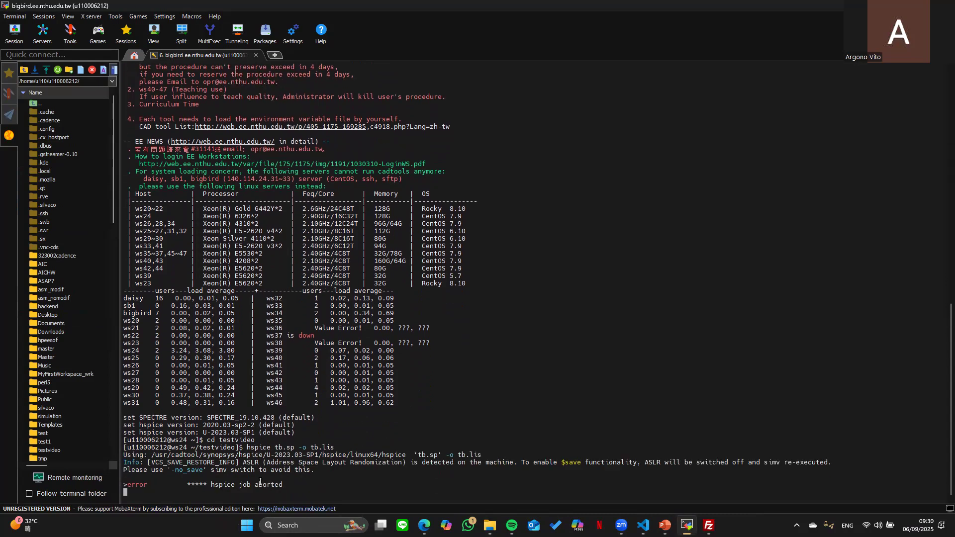
- Open tb.lis from the output folder and find the undefined-parameter warning
scroll(81, 348, "down", 2)
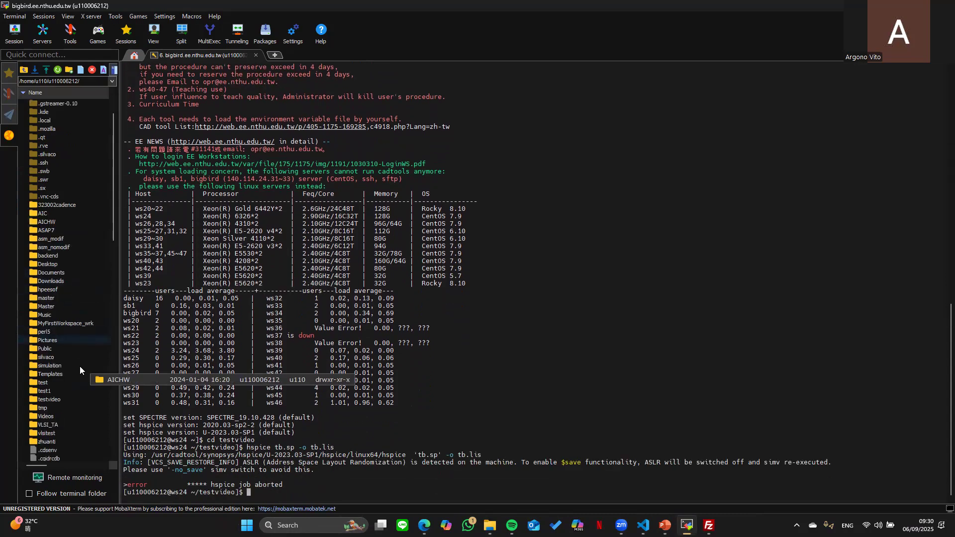
double_click(58, 434)
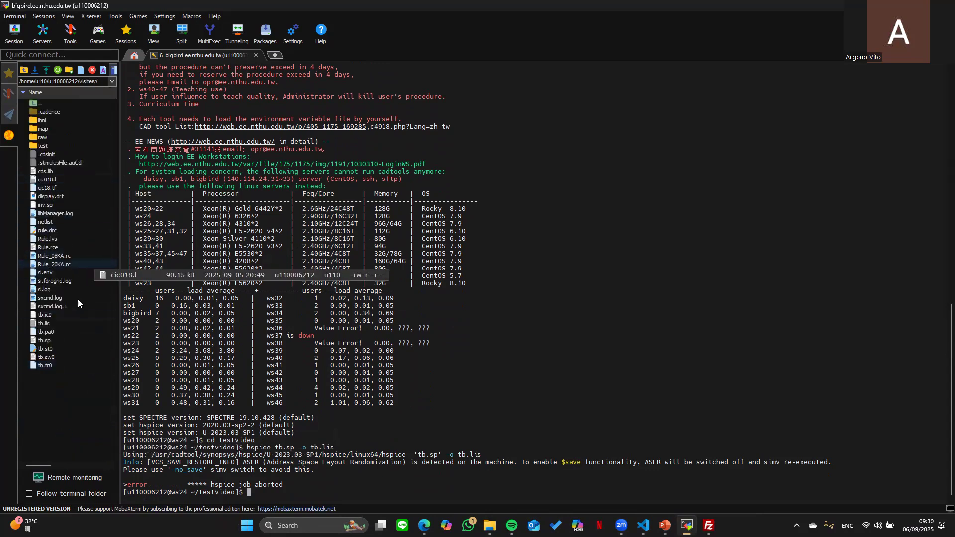
double_click(71, 323)
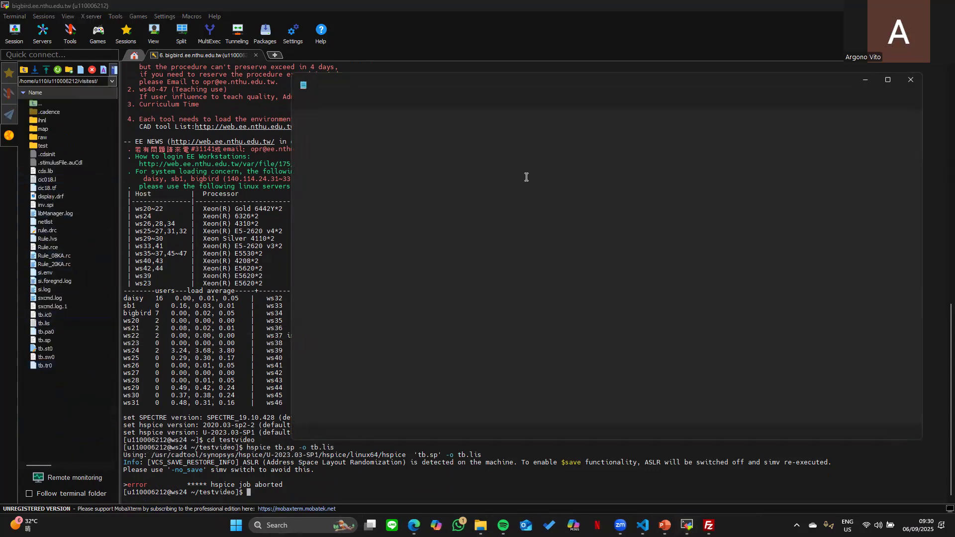
left_click(543, 85)
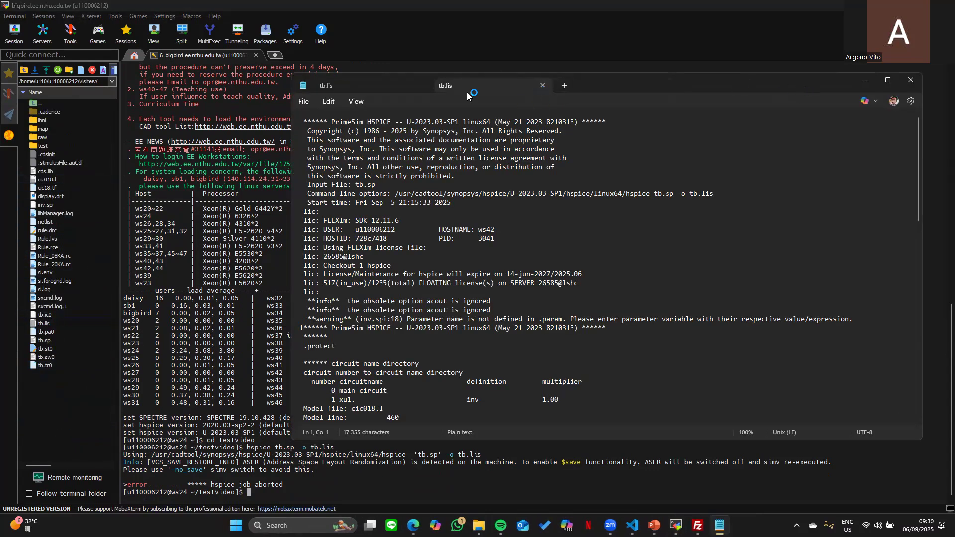
left_click(543, 85)
scroll(565, 303, "down", 1)
scroll(565, 303, "down", 5)
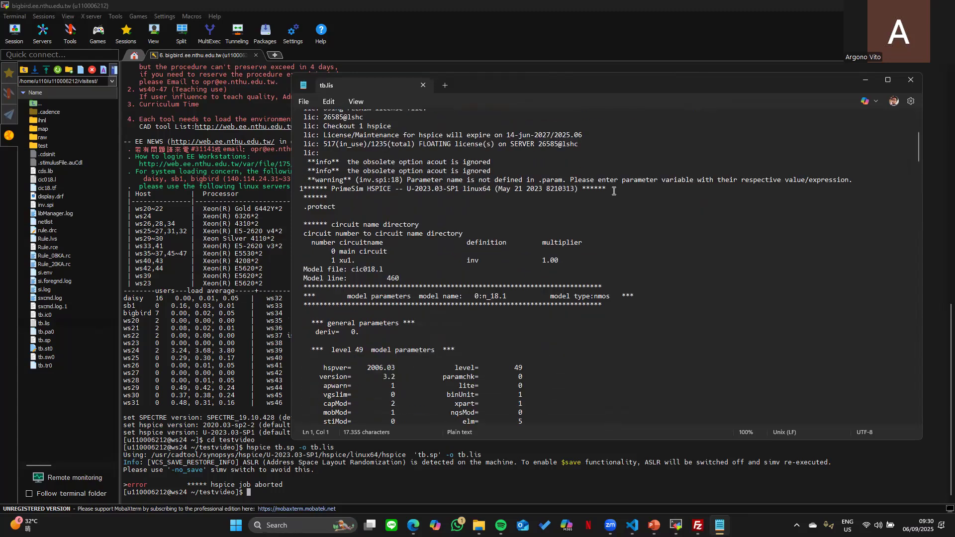
left_click_drag(308, 180, 359, 188)
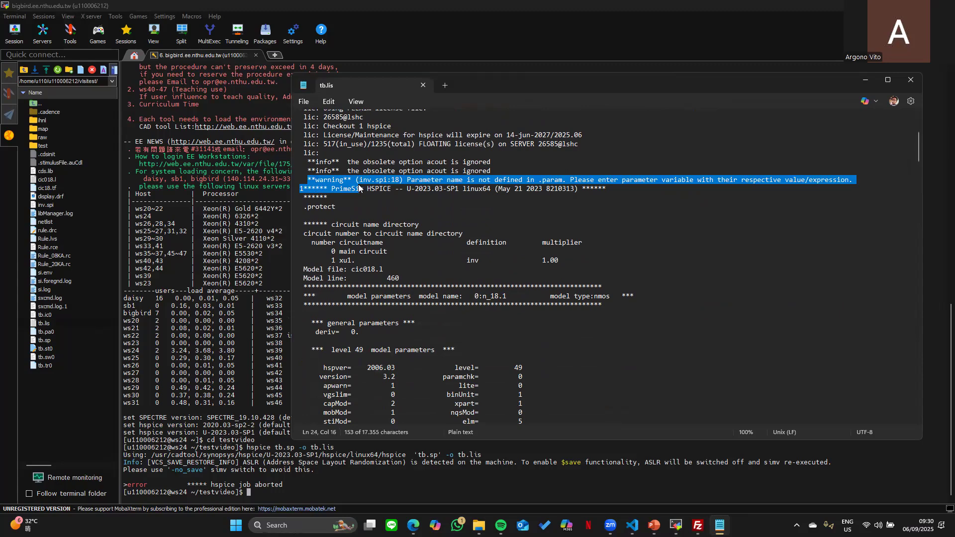
scroll(447, 209, "down", 15)
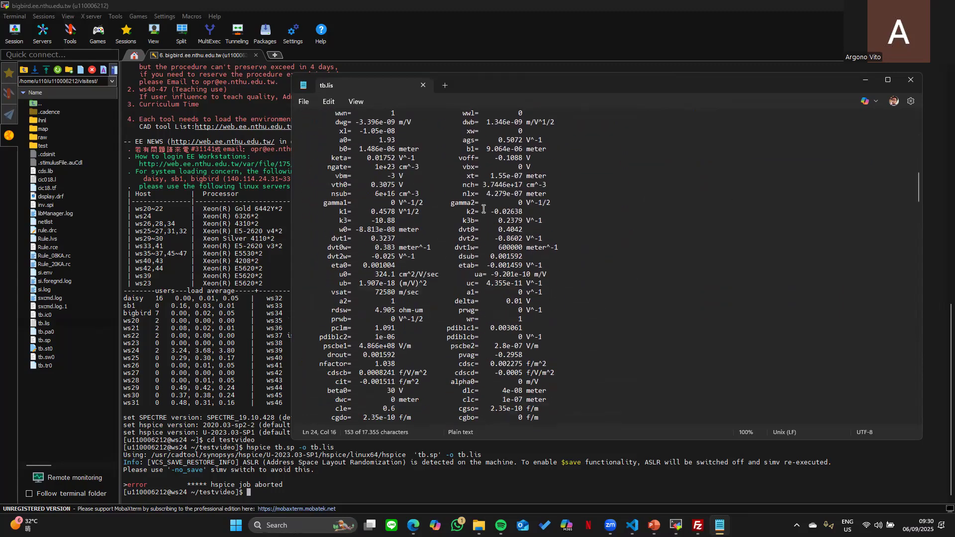
scroll(485, 207, "down", 20)
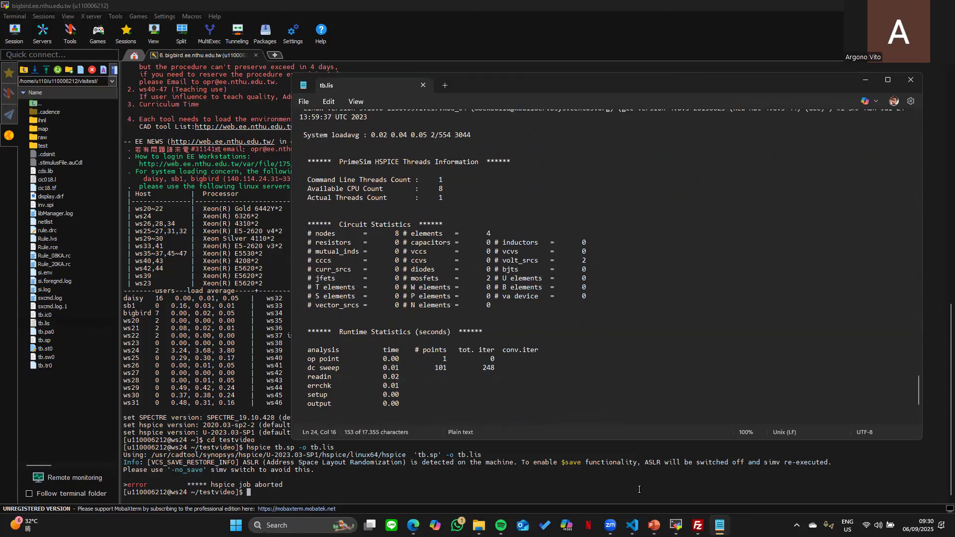
- Revert MM0's model in inv.spi from NM to n_18, save, and recall hspice in the terminal
mouse_move(632, 525)
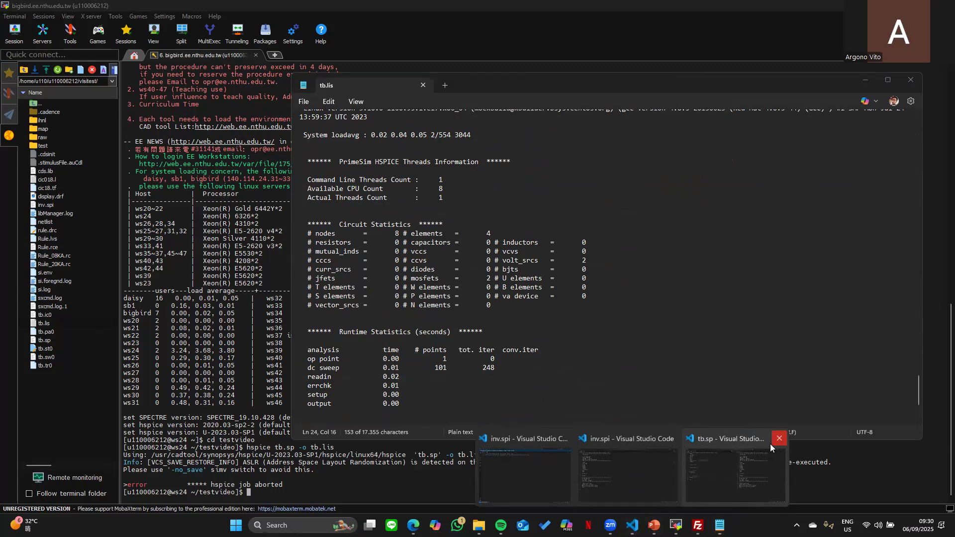
left_click(667, 478)
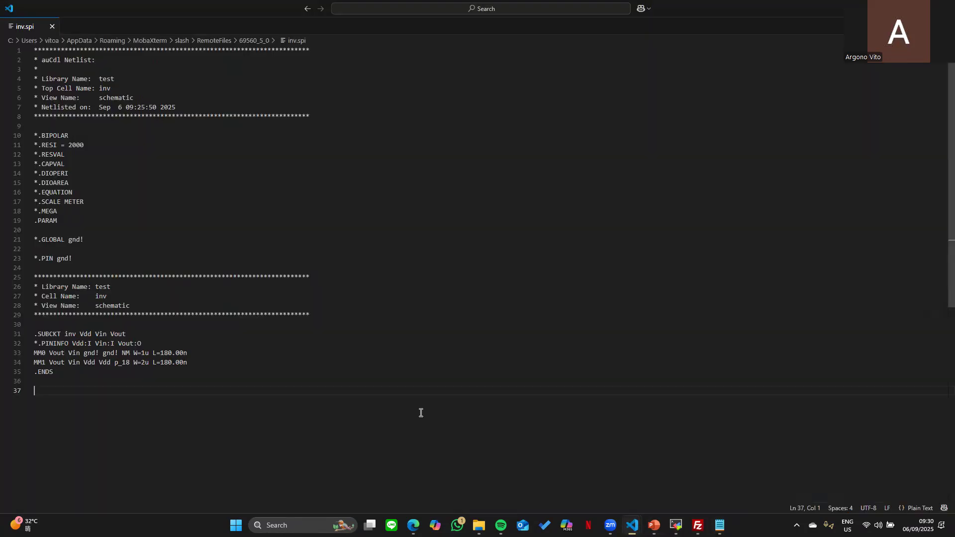
key("ctrl+z")
key("ctrl+z")
key("ctrl+s")
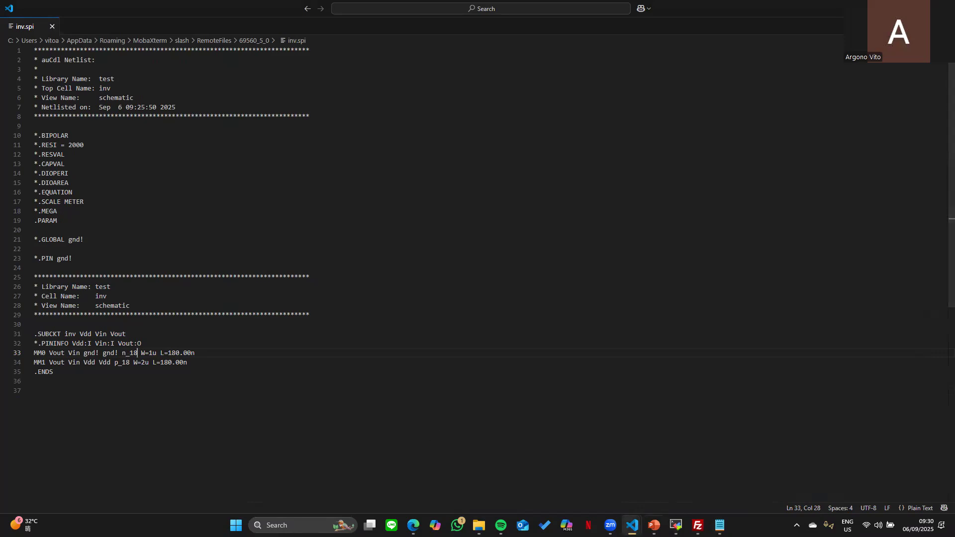
left_click(676, 526)
key("Up")
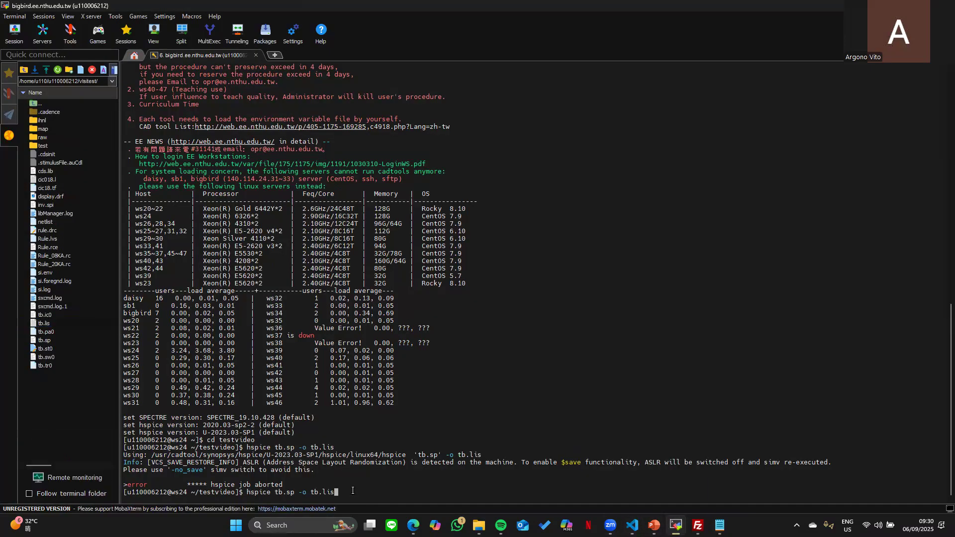
- Rerun 'hspice tb.sp -o tb.lis' to completion, then launch WaveView with 'wv &'
key("Return")
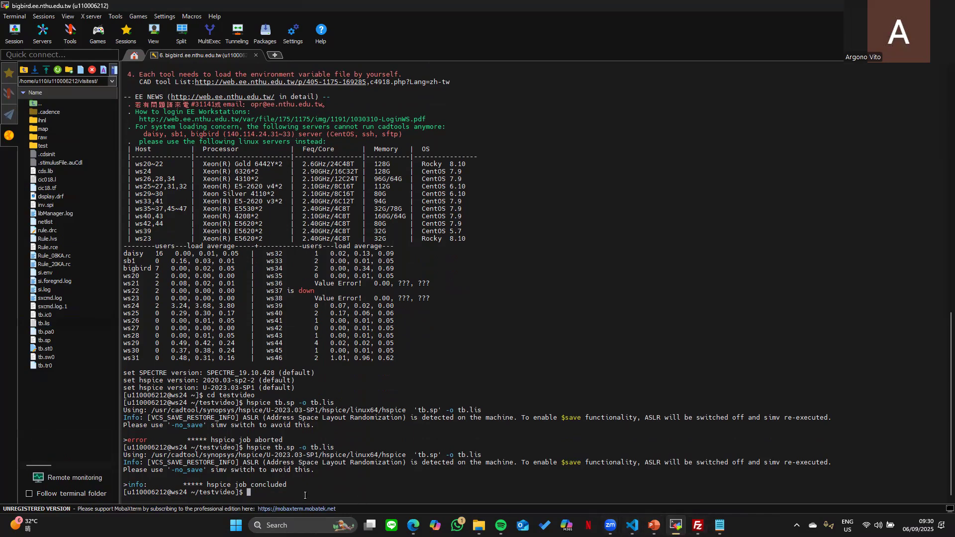
type("wv &")
key("Return")
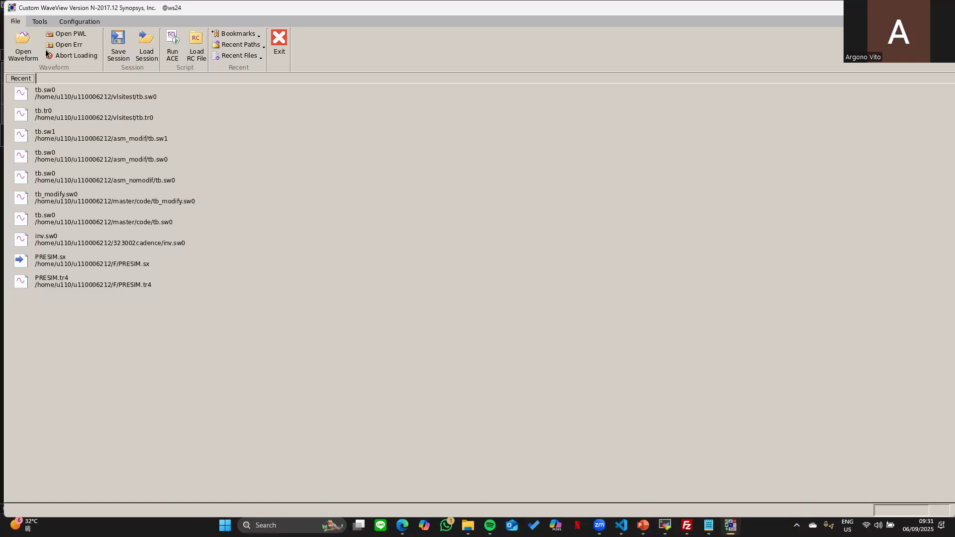
- Load tb.sw0 in WaveView and expand its toplevel signal list
left_click(24, 45)
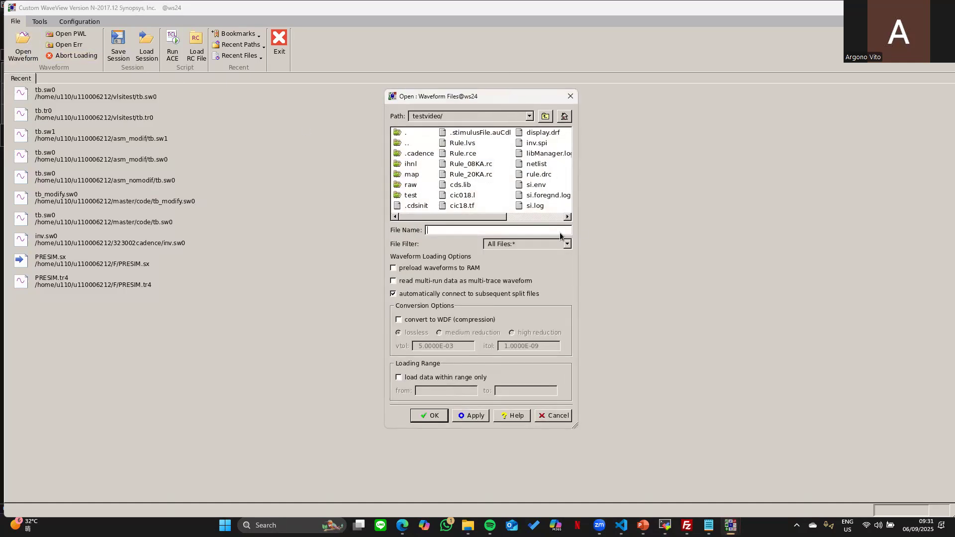
scroll(487, 223, "right", 5)
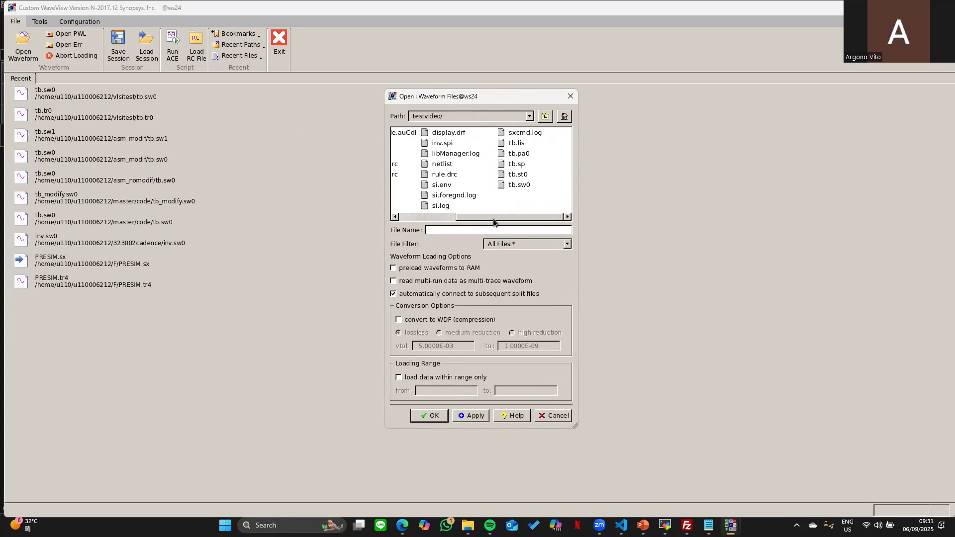
double_click(527, 183)
left_click(11, 101)
left_click(46, 110)
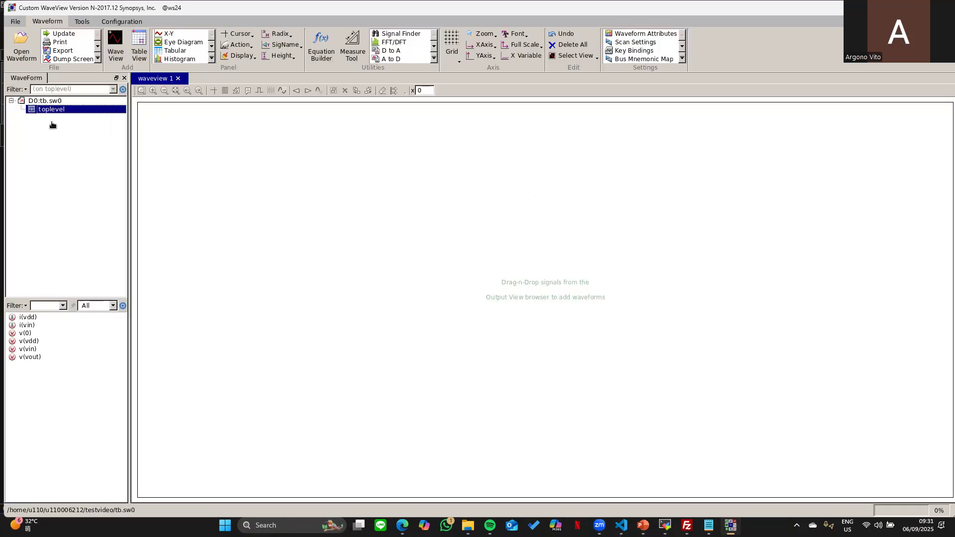
- Plot v(vin) and v(vout) overlaid in one panel, then return to the Simulation with Hspice slide
double_click(30, 349)
left_click(35, 358)
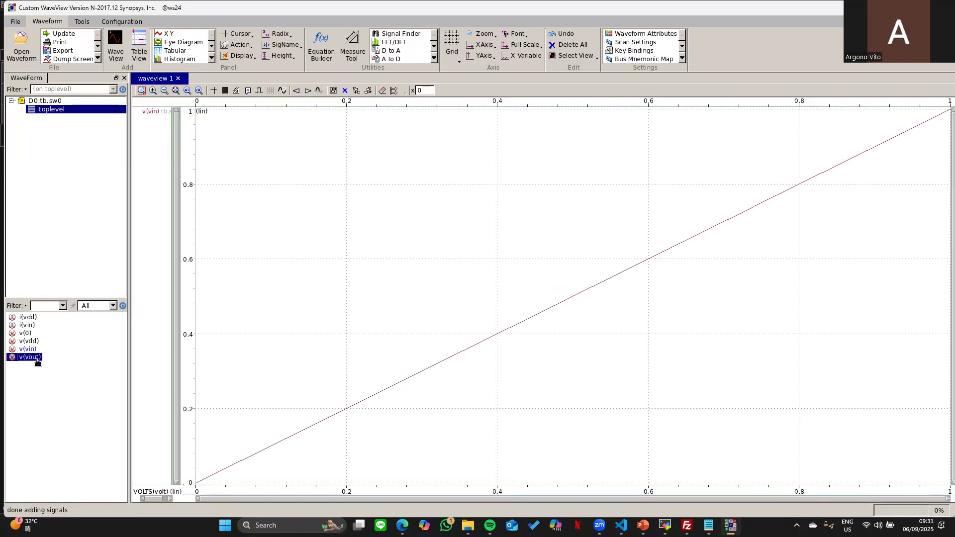
double_click(36, 358)
left_click_drag(147, 299, 134, 170)
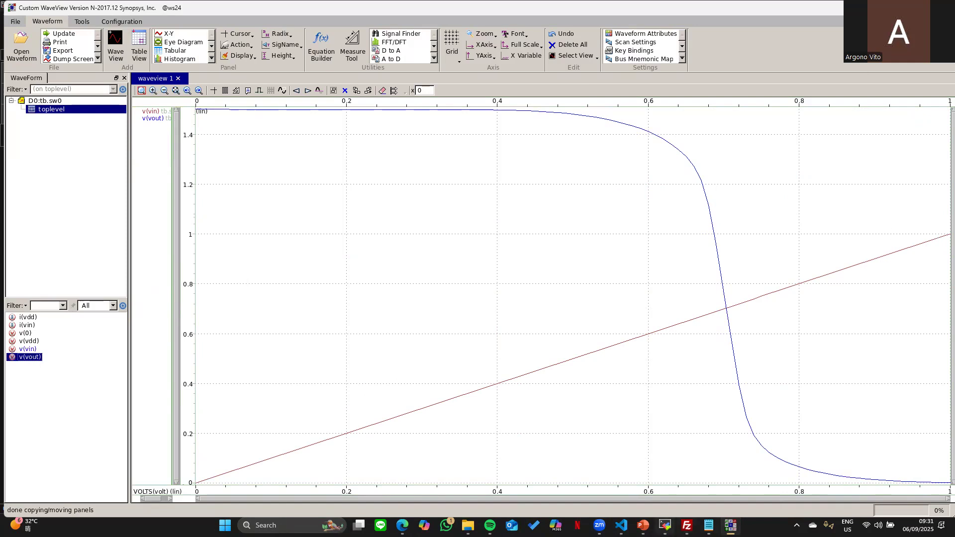
left_click(643, 525)
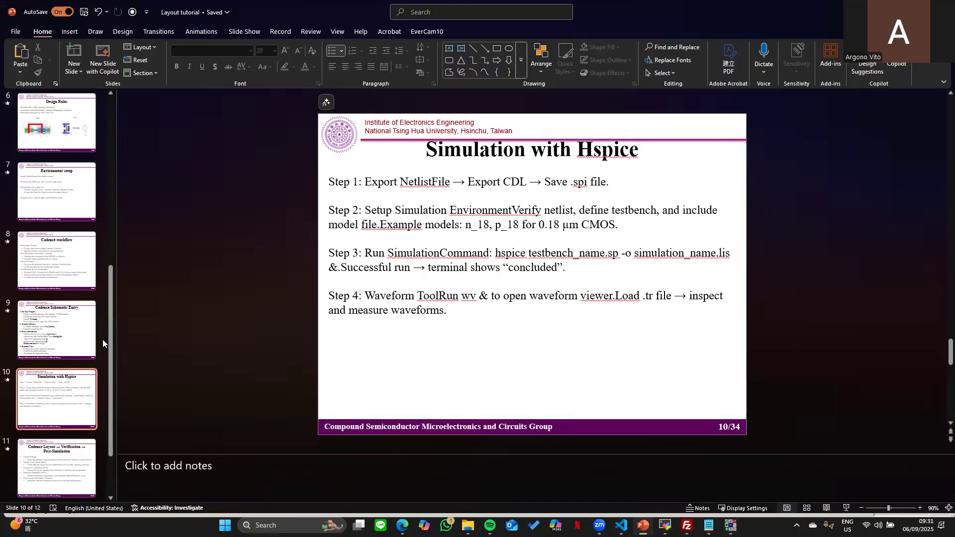
- Advance to slide 11, then replace the old MobaXterm terminal with a new bigbird session
scroll(330, 184, "down", 1)
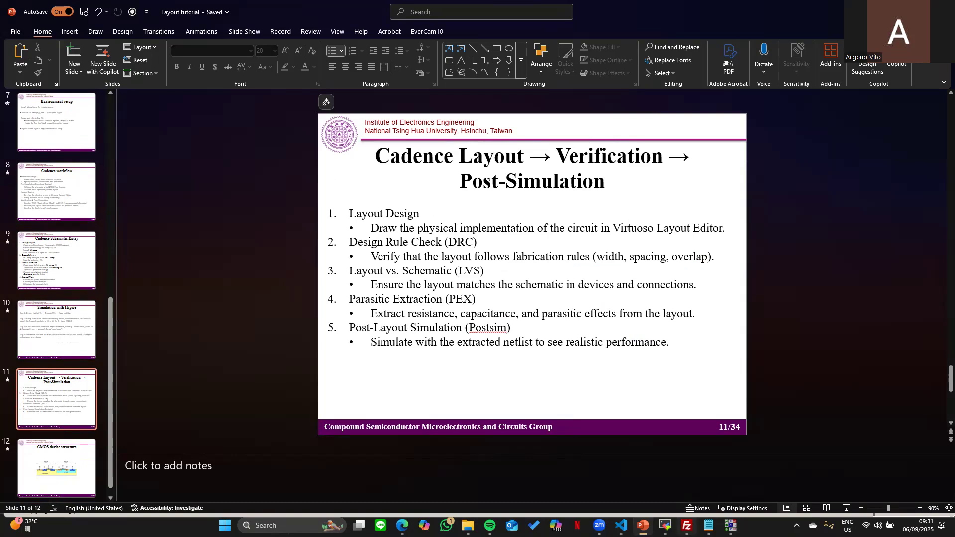
left_click(642, 477)
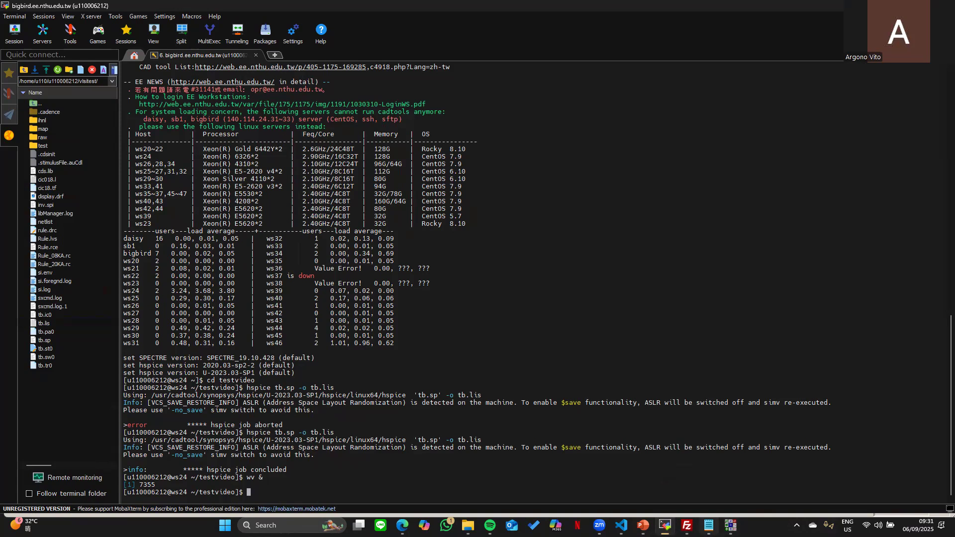
left_click(256, 55)
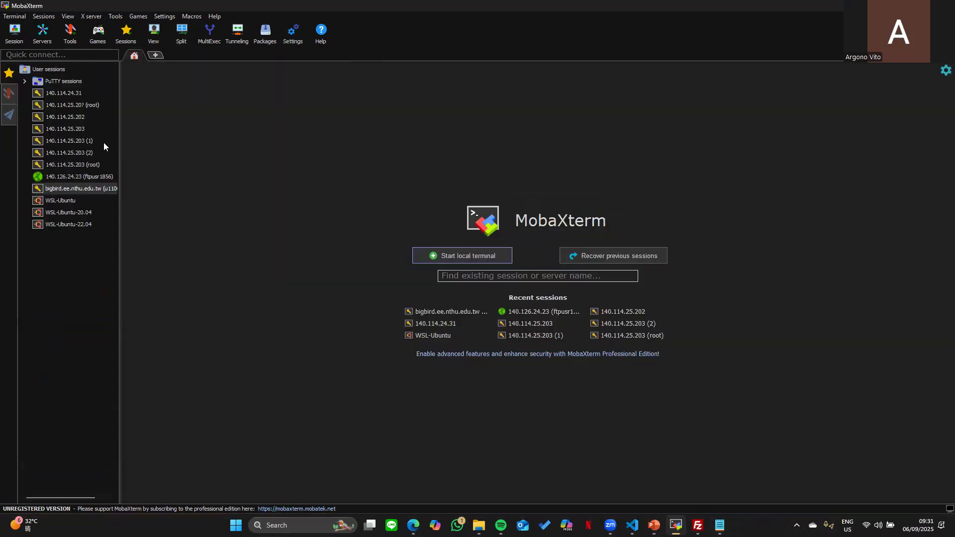
double_click(87, 190)
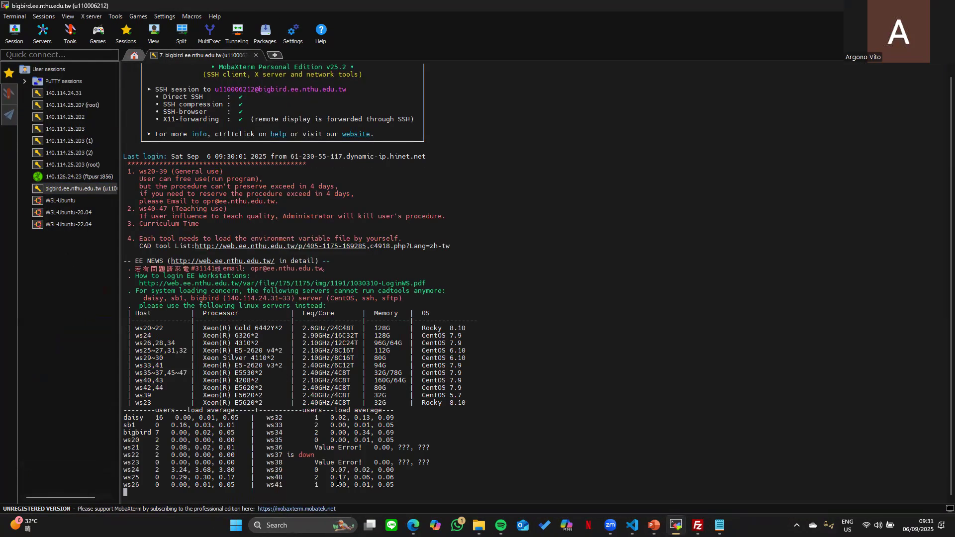
- Log into ws42 via 'ssh -X ws42', cd into 323002cadence and run 'virtuoso &'
type("ssh -")
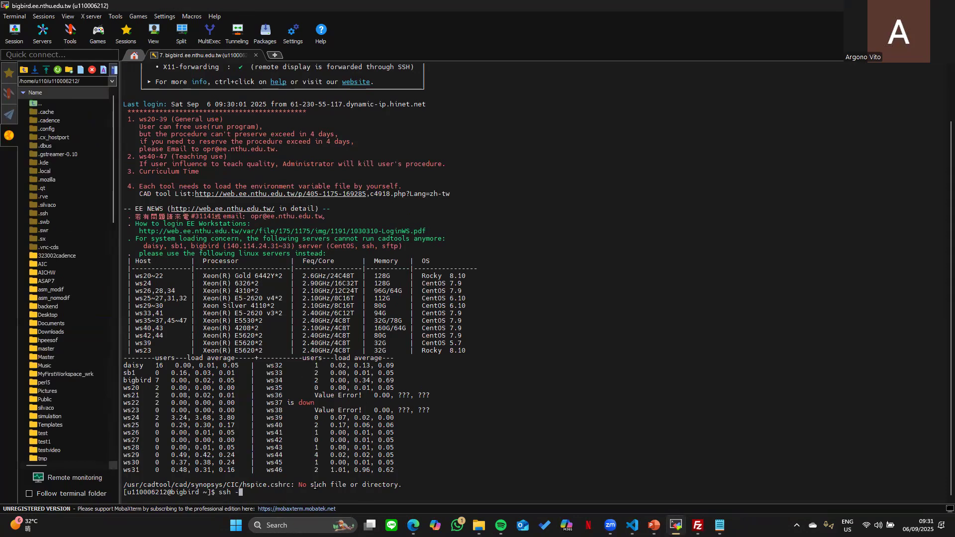
type("X ws42")
key("Return")
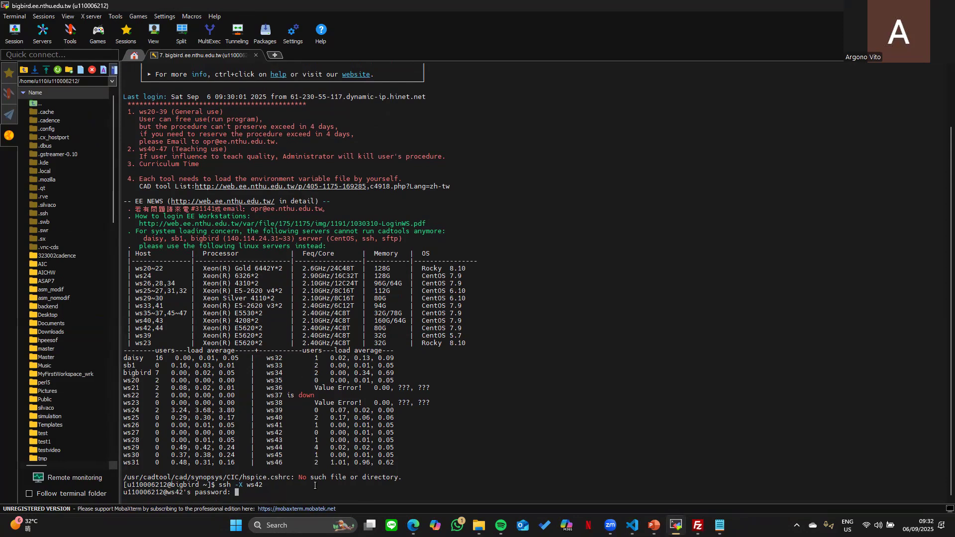
key("Return")
type("ssh -X ws24")
key("Up")
key("Up")
key("Up")
key("Up")
key("Up")
key("Up")
key("Up")
key("Up")
key("Return")
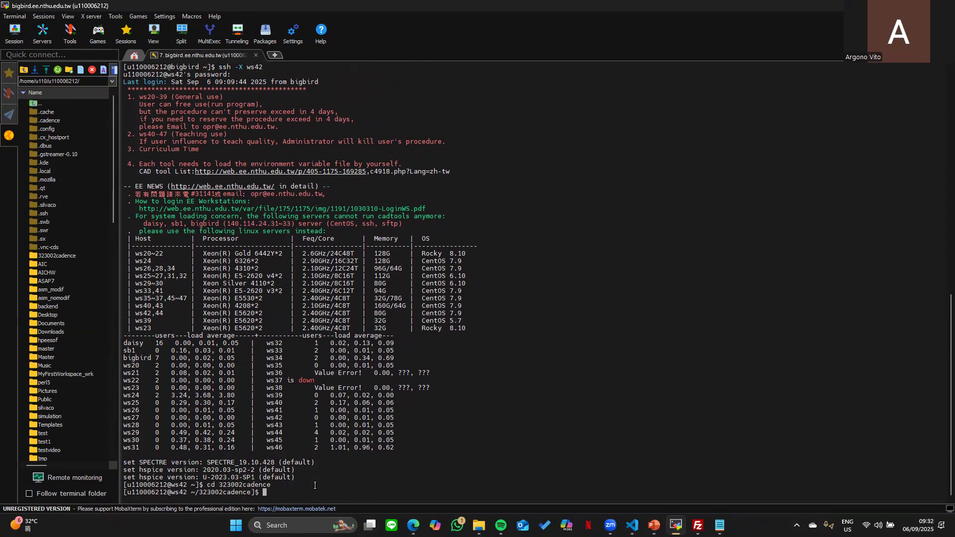
key("Up")
key("Up")
key("Up")
key("Up")
key("Up")
key("Up")
key("Up")
key("Return")
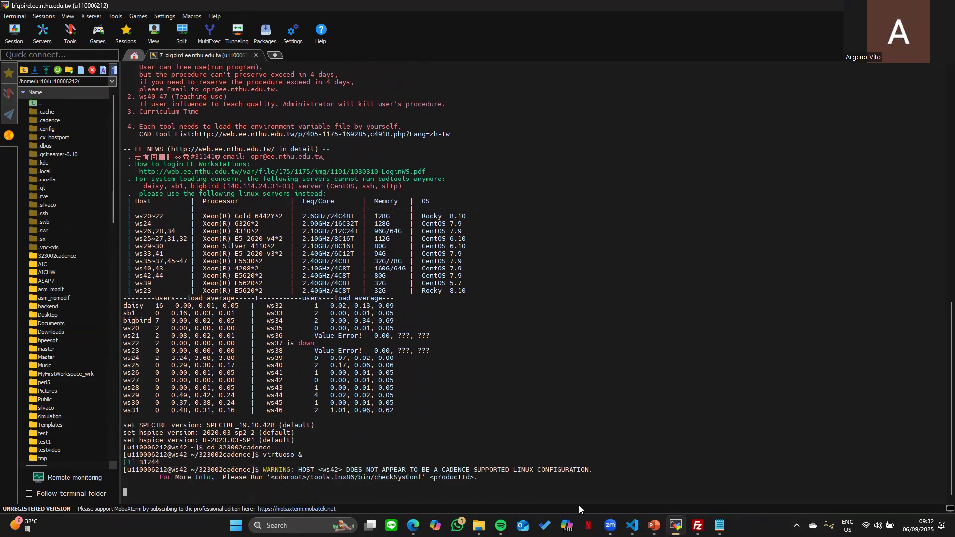
mouse_move(719, 525)
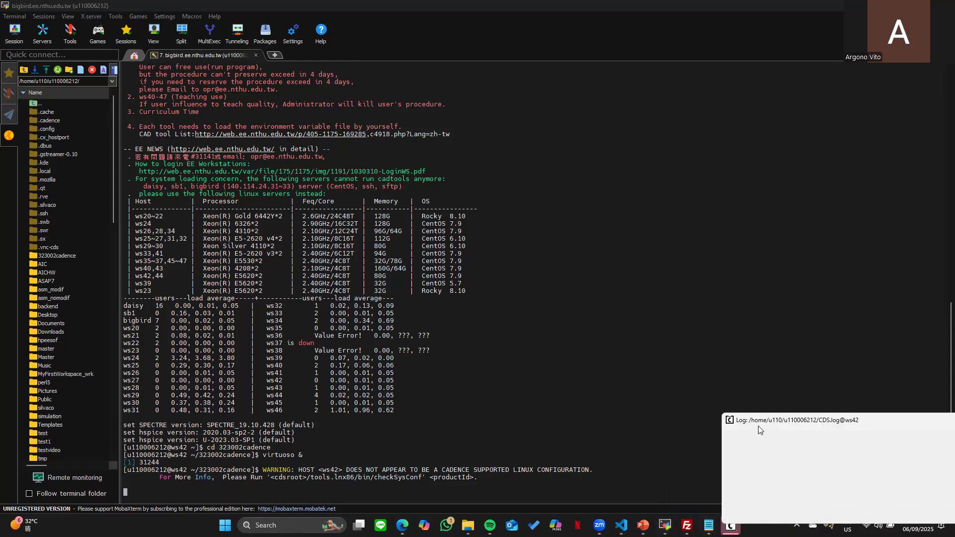
- Move the Virtuoso log window aside and browse the inv cell views in 323002mylib
left_click_drag(751, 423, 265, 275)
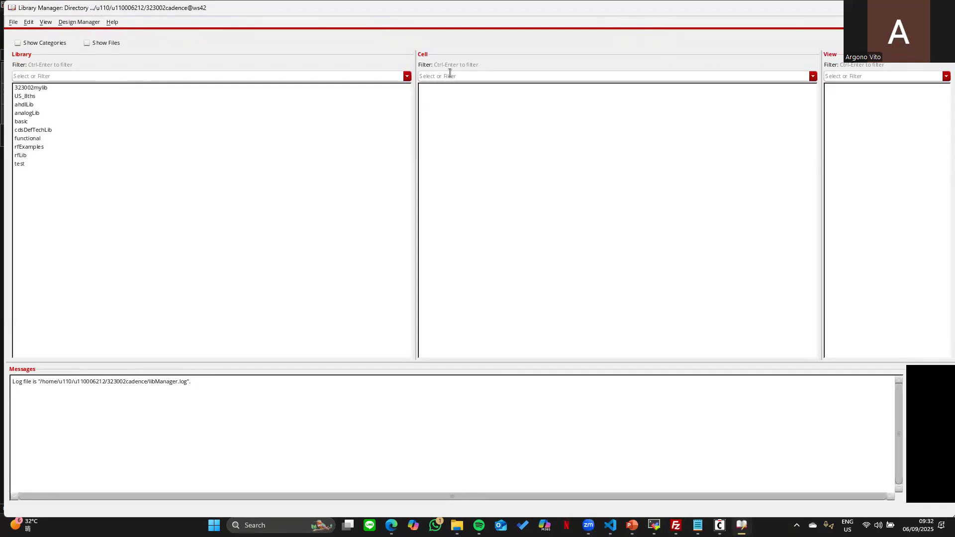
left_click(28, 88)
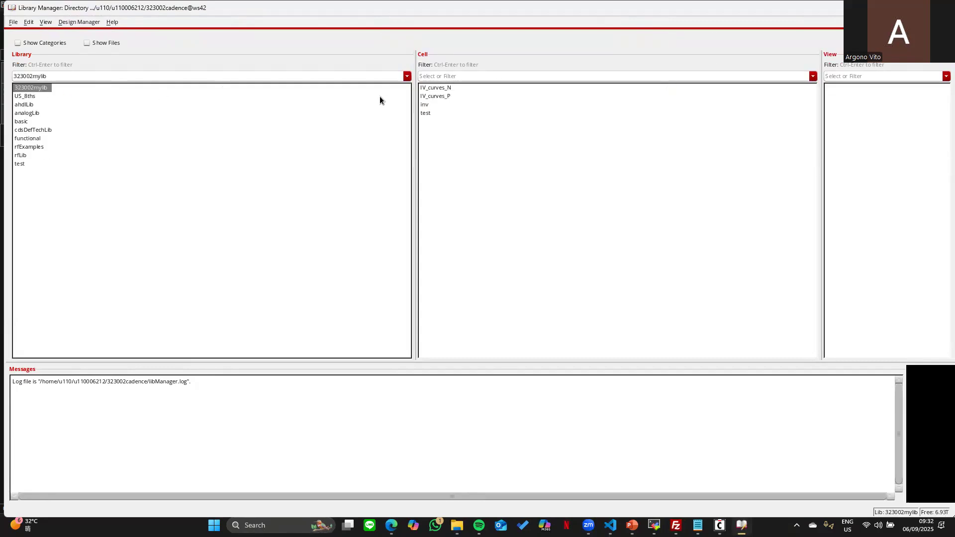
left_click(447, 106)
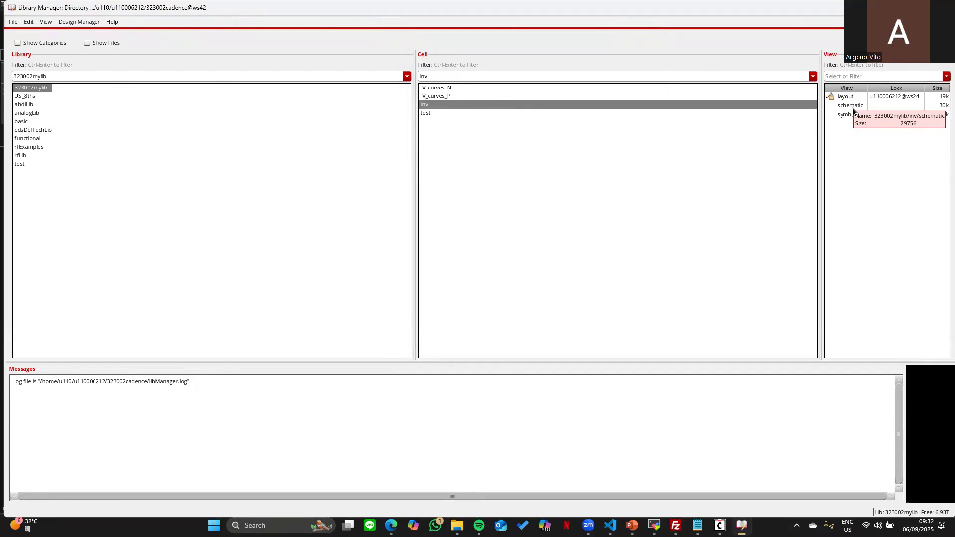
- Look through the cell and Edit menus, then choose File > New > Cell View
right_click(462, 179)
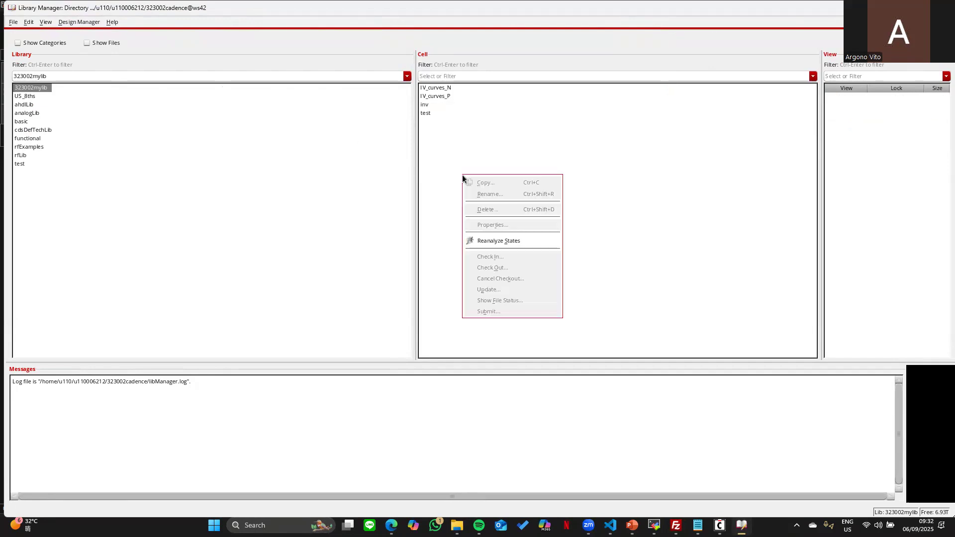
left_click(15, 22)
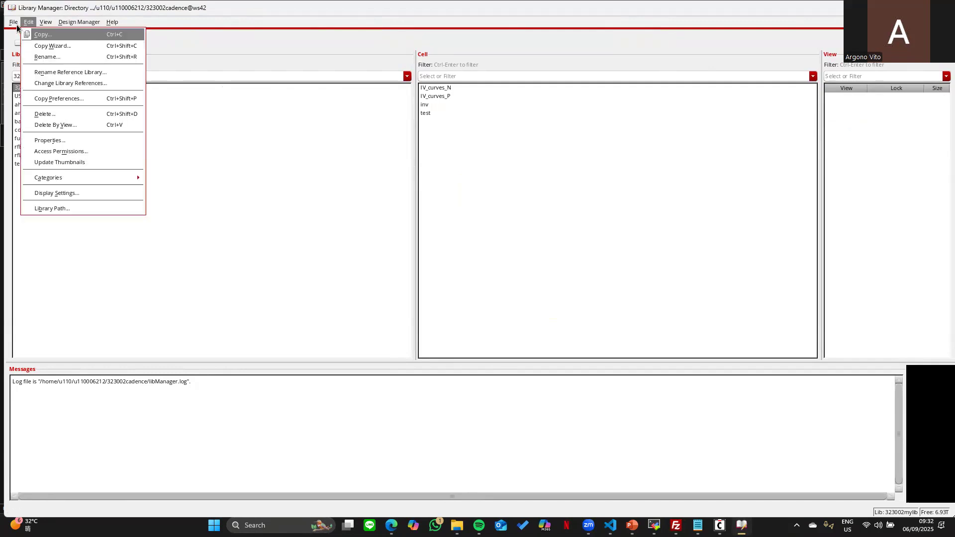
left_click(16, 25)
left_click(13, 26)
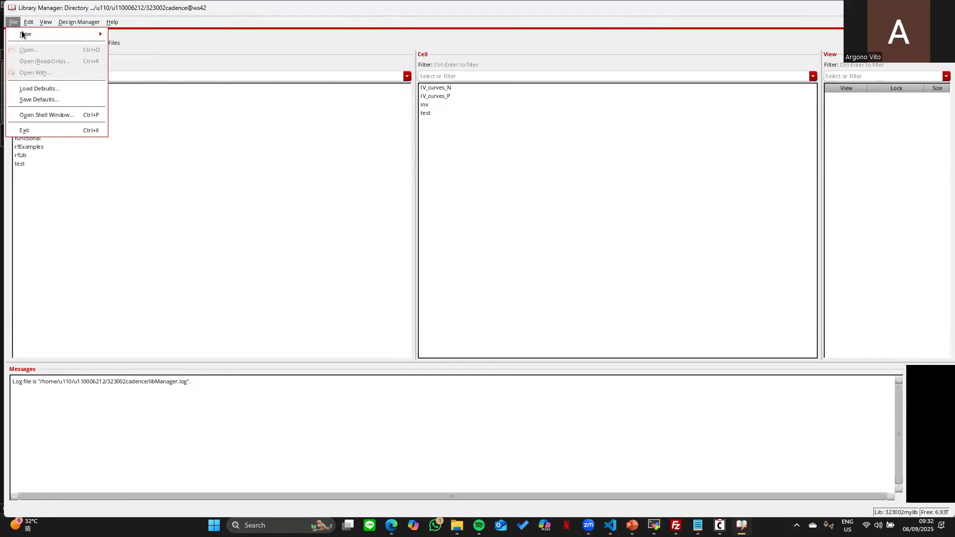
mouse_move(40, 33)
left_click(130, 43)
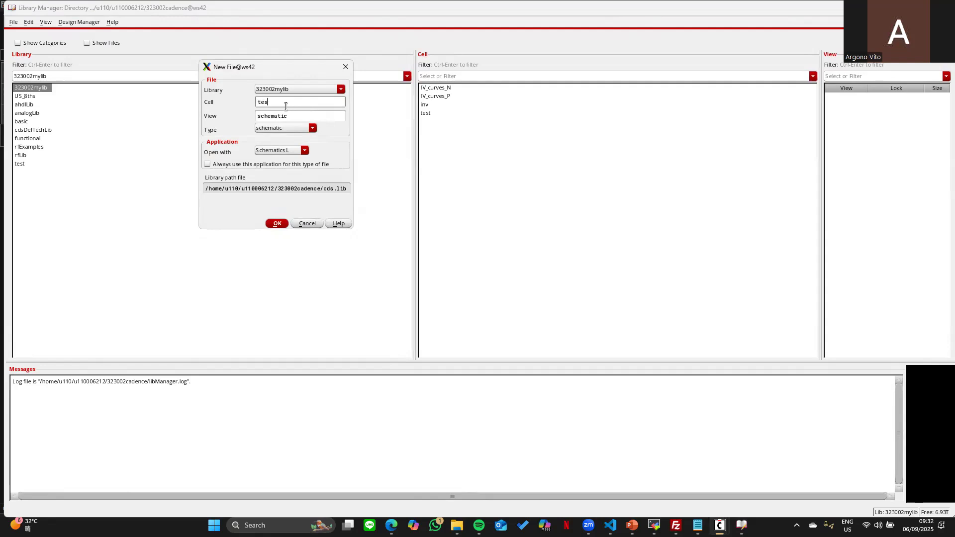
- Create a schematic for new cell test2 instead of overwriting the test schematic
left_click(276, 223)
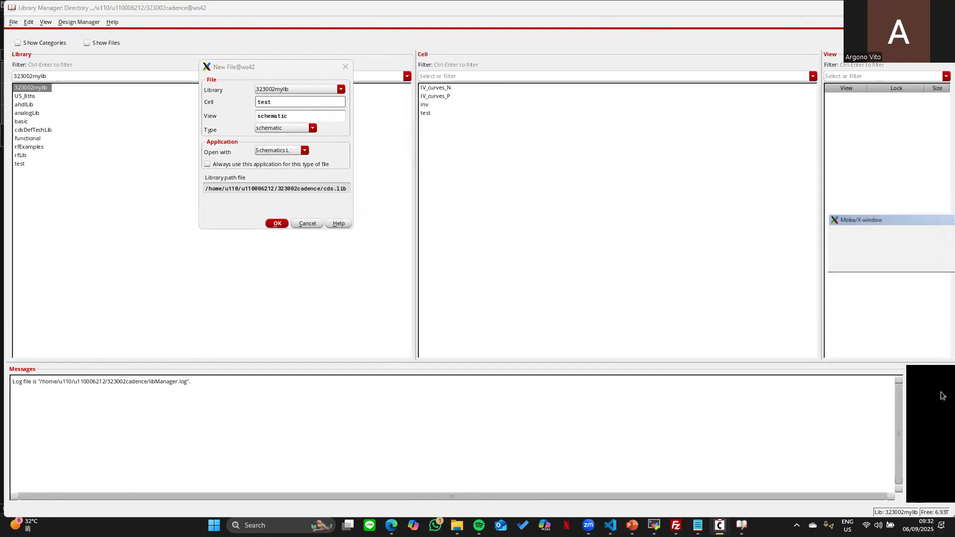
left_click(891, 260)
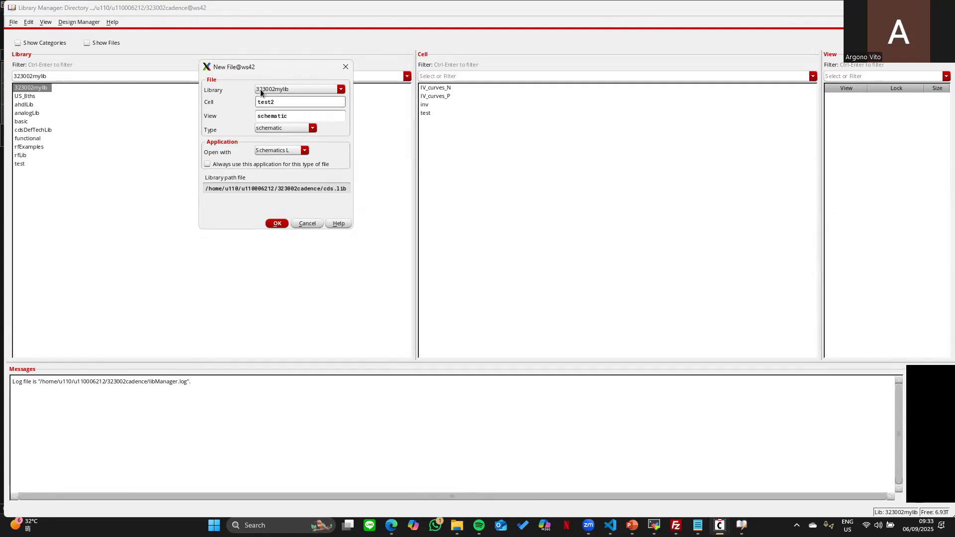
key("Return")
- Open the empty test2 schematic in the Schematic Editor and close it again
left_click(427, 121)
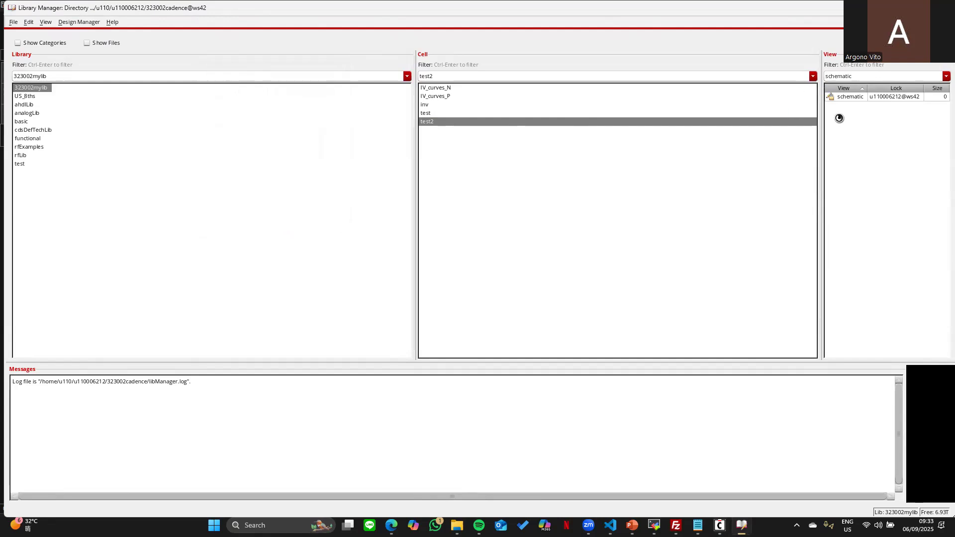
double_click(845, 96)
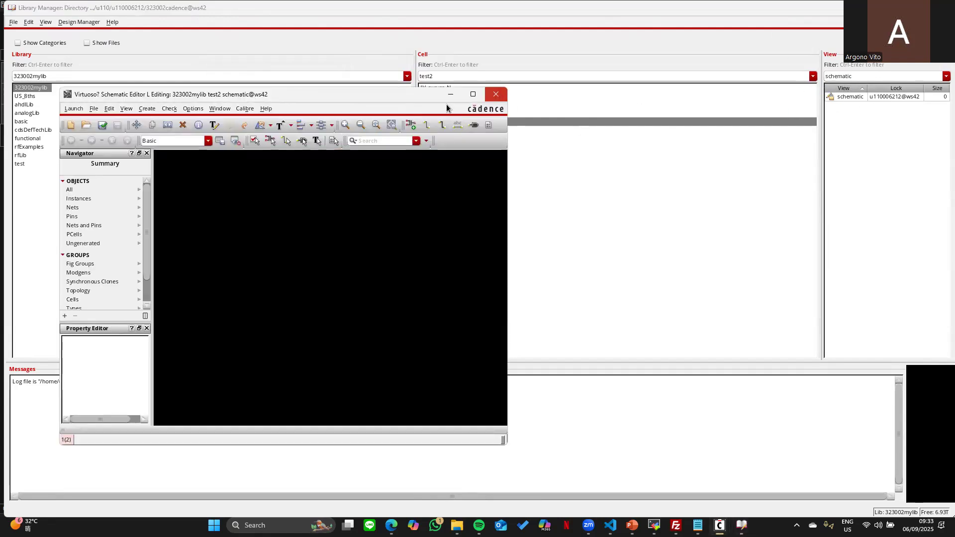
left_click(495, 98)
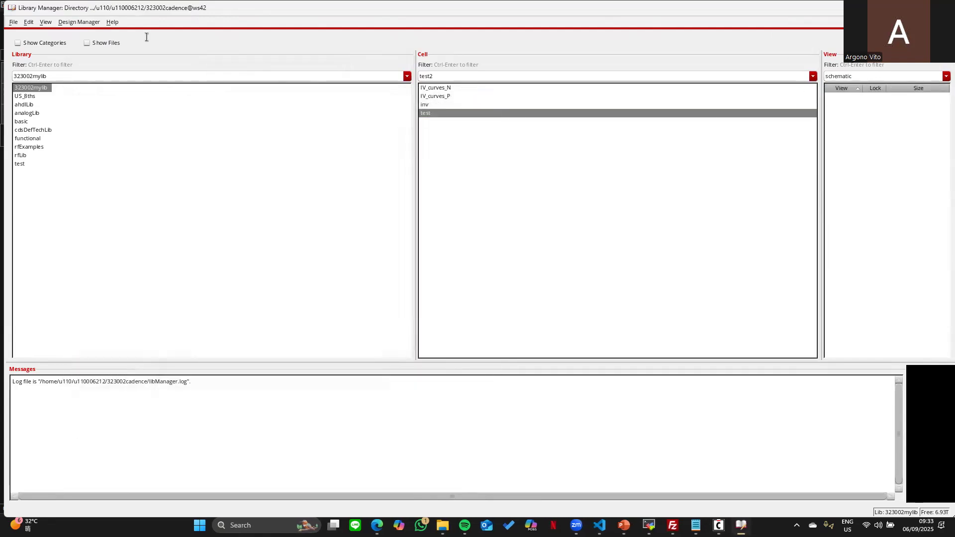
left_click(15, 22)
left_click(14, 21)
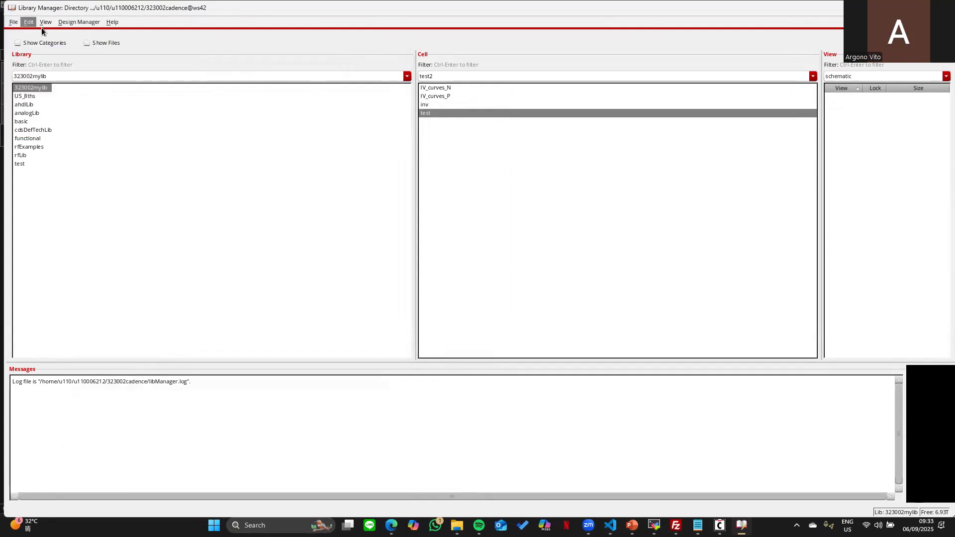
- Create a layout view for cell test2 via File > New > Cell View
left_click(14, 22)
mouse_move(30, 38)
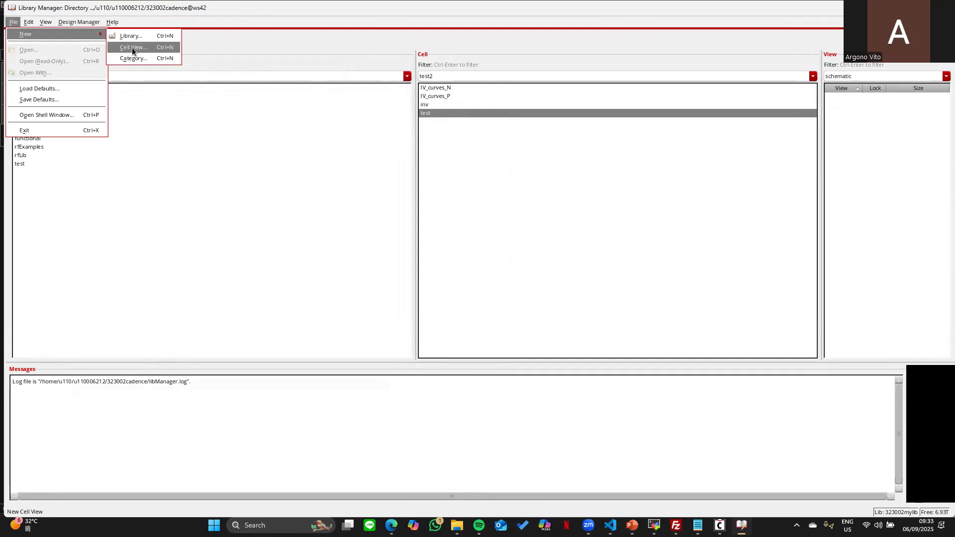
mouse_move(100, 36)
left_click(149, 47)
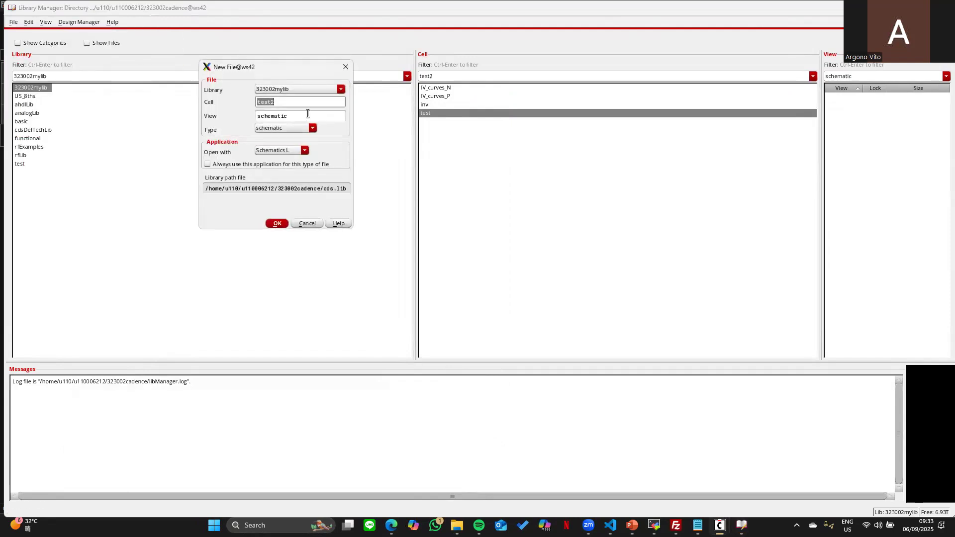
left_click(314, 128)
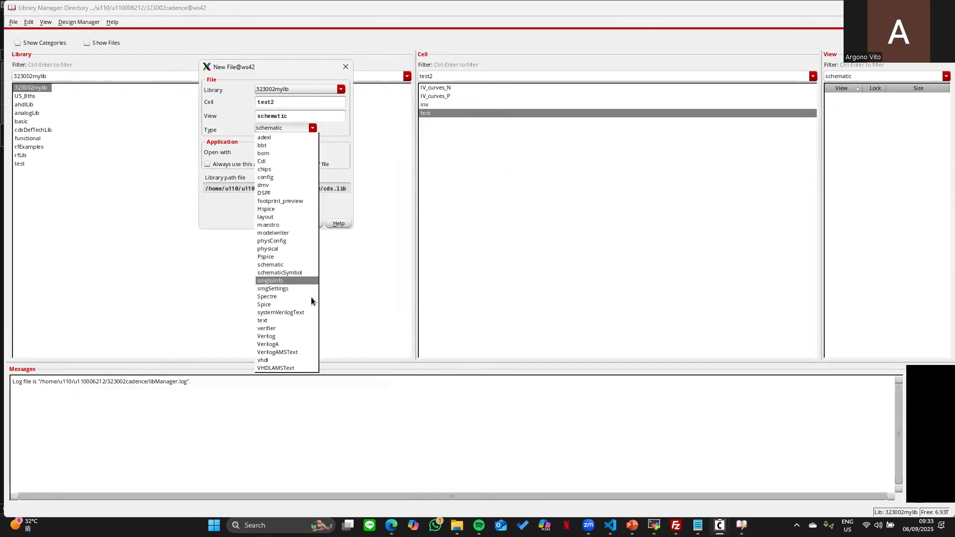
left_click(284, 215)
left_click(276, 223)
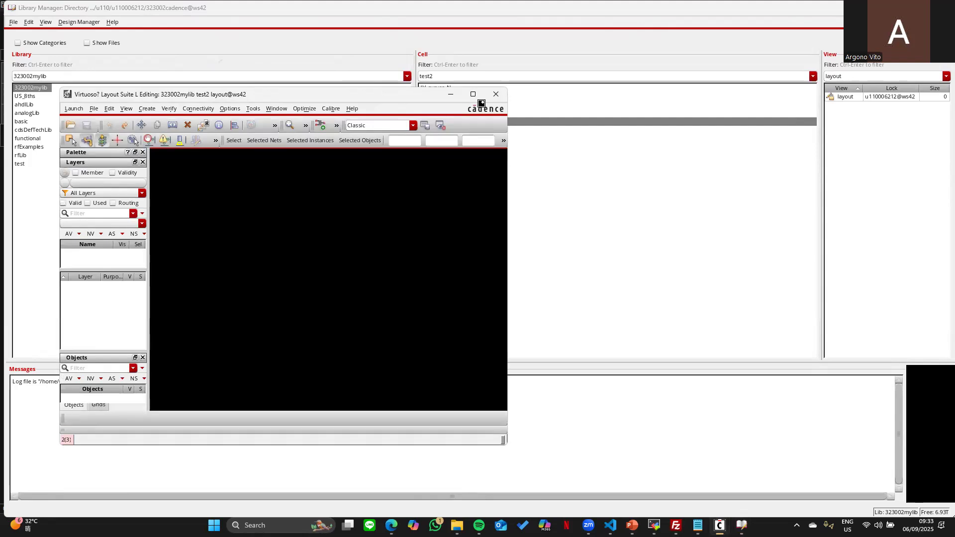
- Close the empty test2 layout, abandon a second new cellview, and select the inv cell
left_click(496, 94)
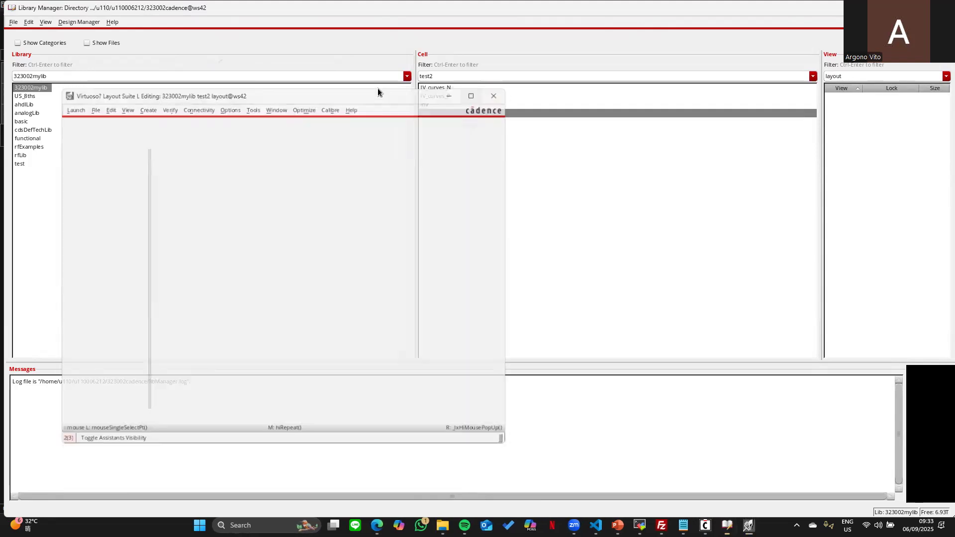
left_click(13, 22)
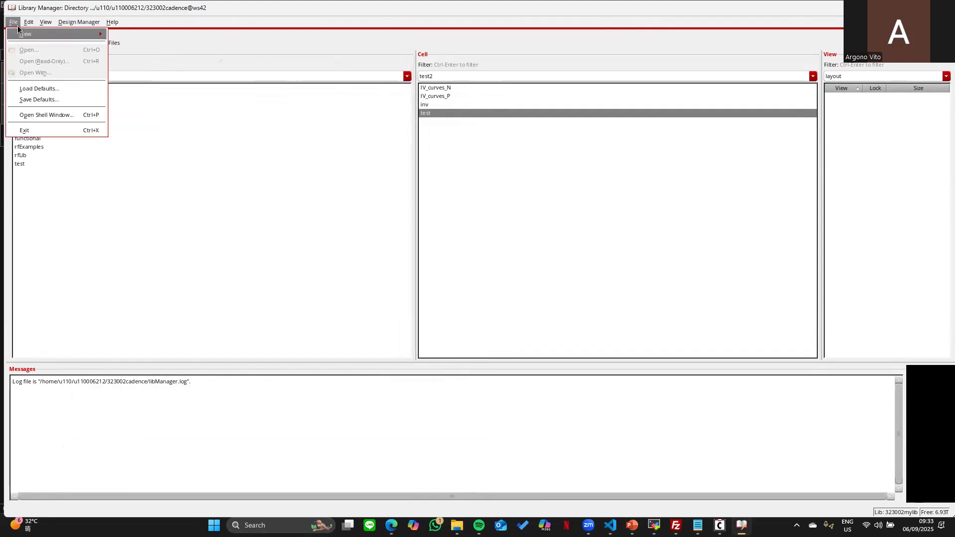
left_click(129, 50)
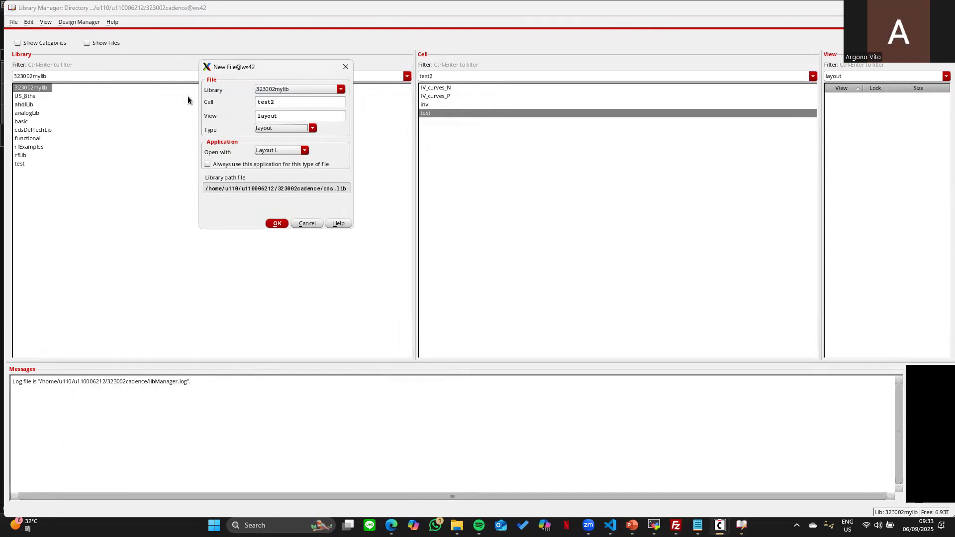
left_click_drag(276, 102, 253, 107)
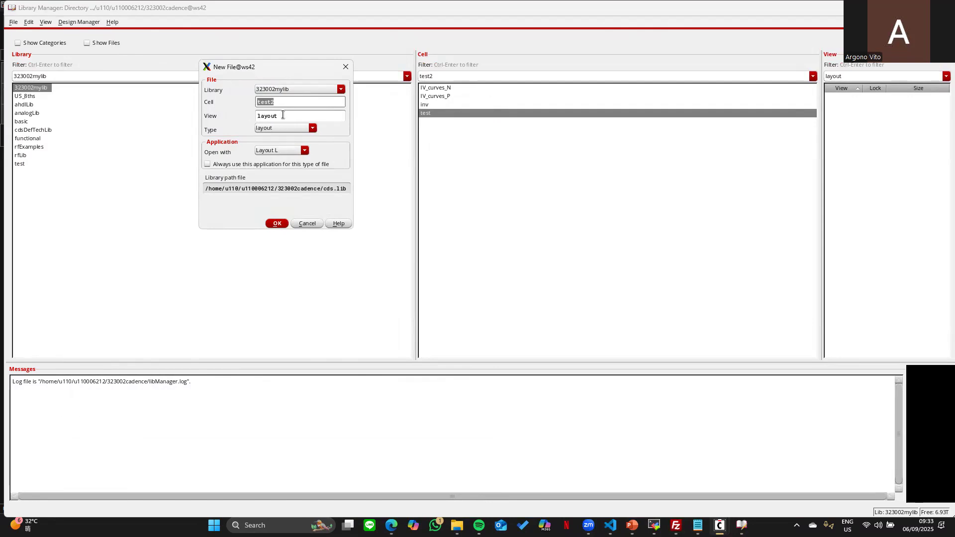
left_click(345, 67)
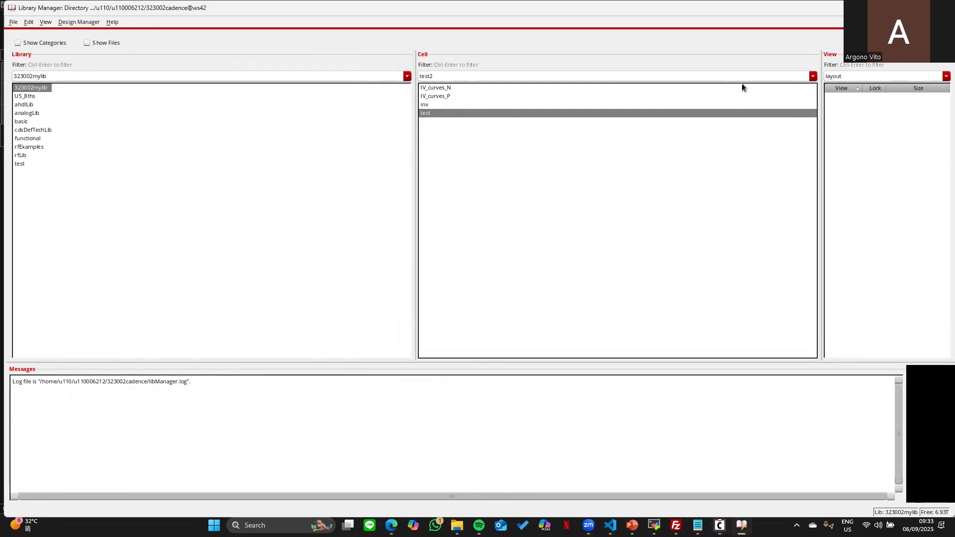
left_click(433, 105)
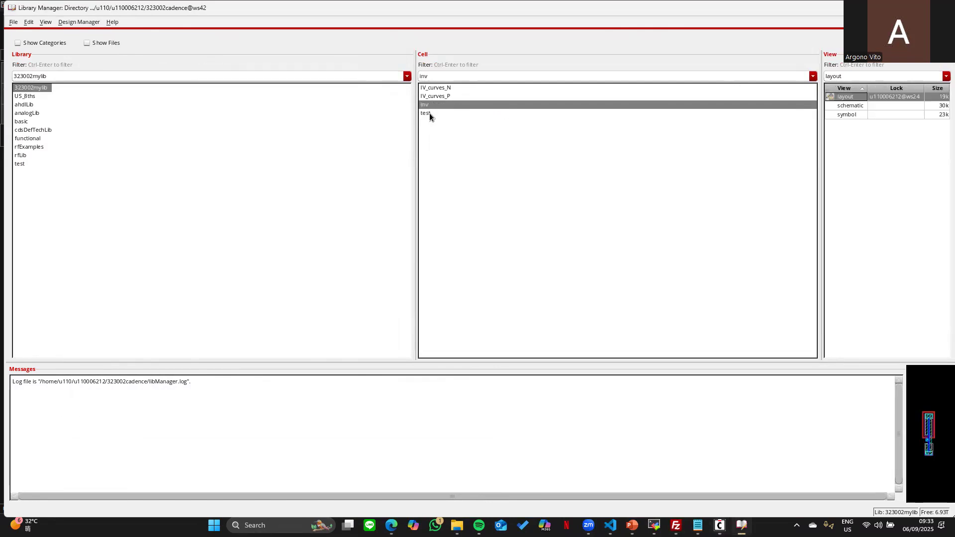
- Open the test cell's inverter schematic for review, then close it
left_click(429, 113)
double_click(860, 97)
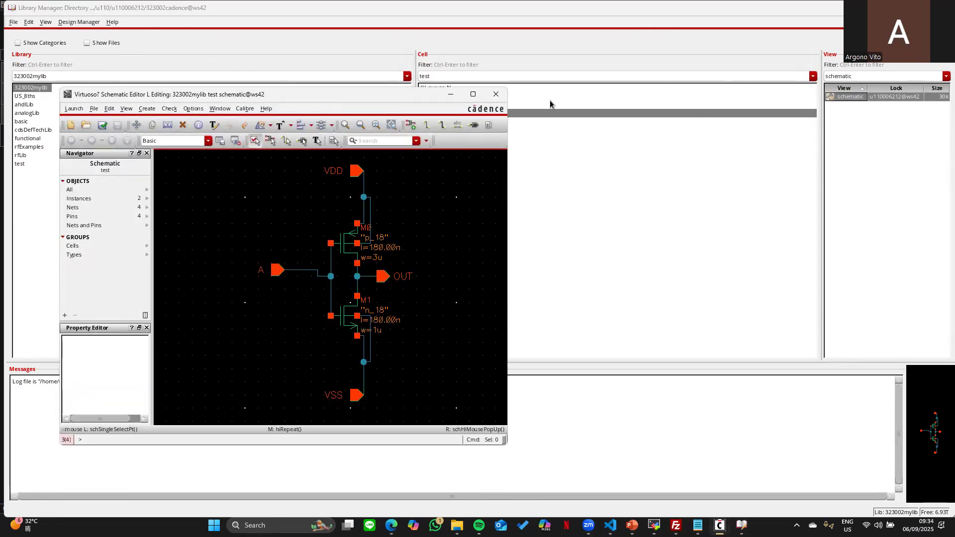
left_click(502, 96)
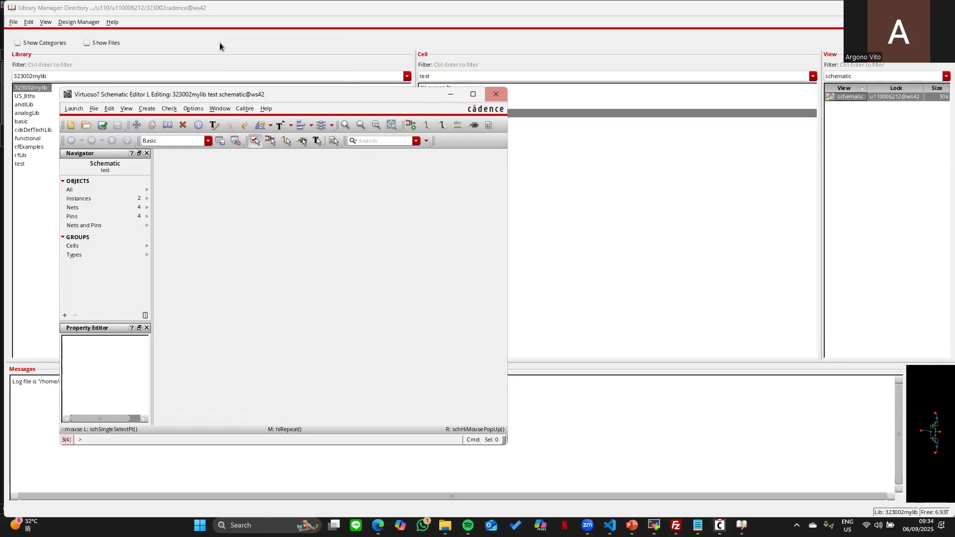
- Create a new layout view for the test cell
left_click(14, 23)
left_click(13, 23)
left_click(14, 23)
left_click(128, 47)
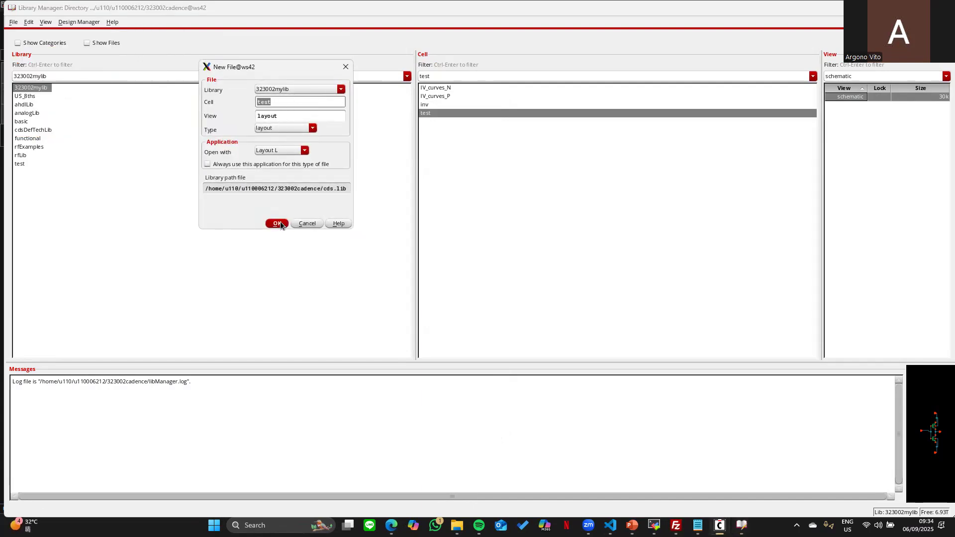
key("Return")
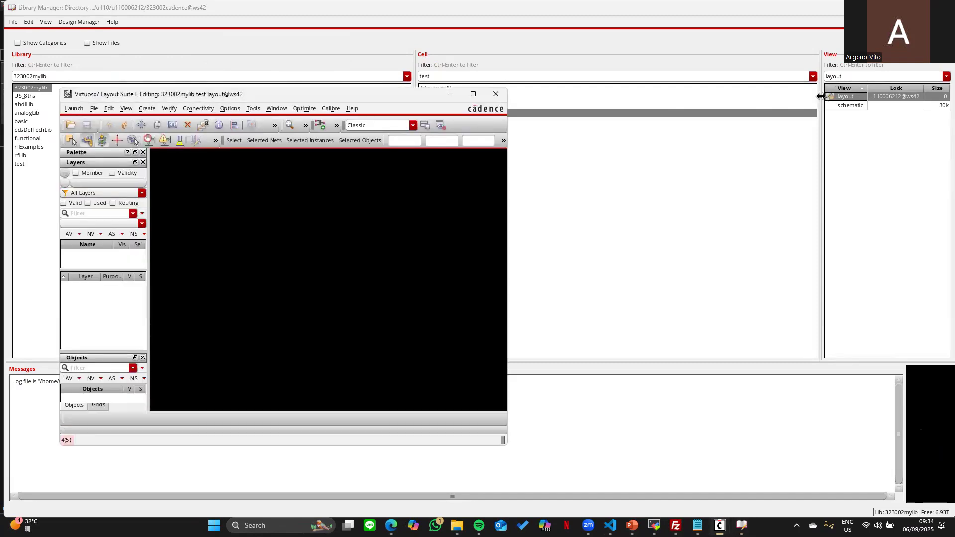
- Close the empty test layout and open the inv cell's layout
left_click(494, 94)
left_click(435, 104)
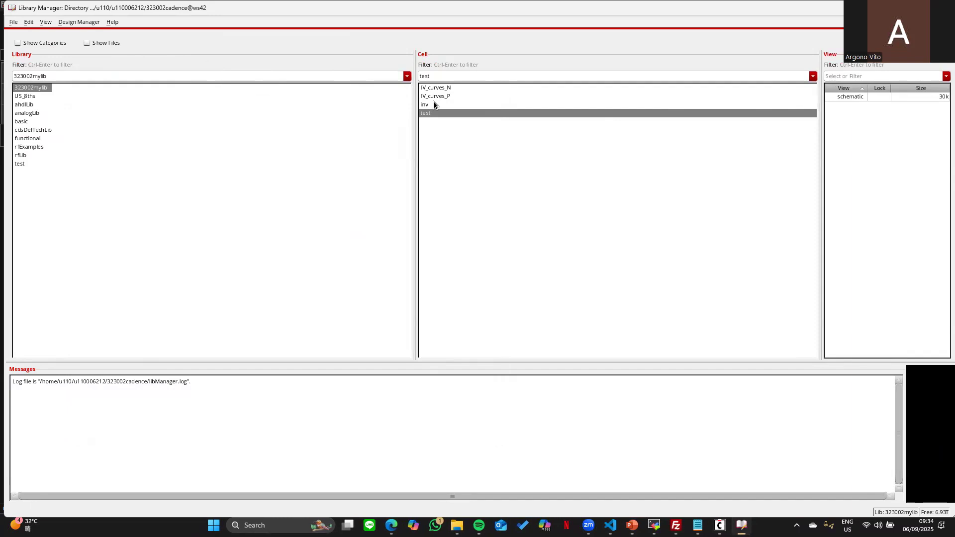
double_click(864, 97)
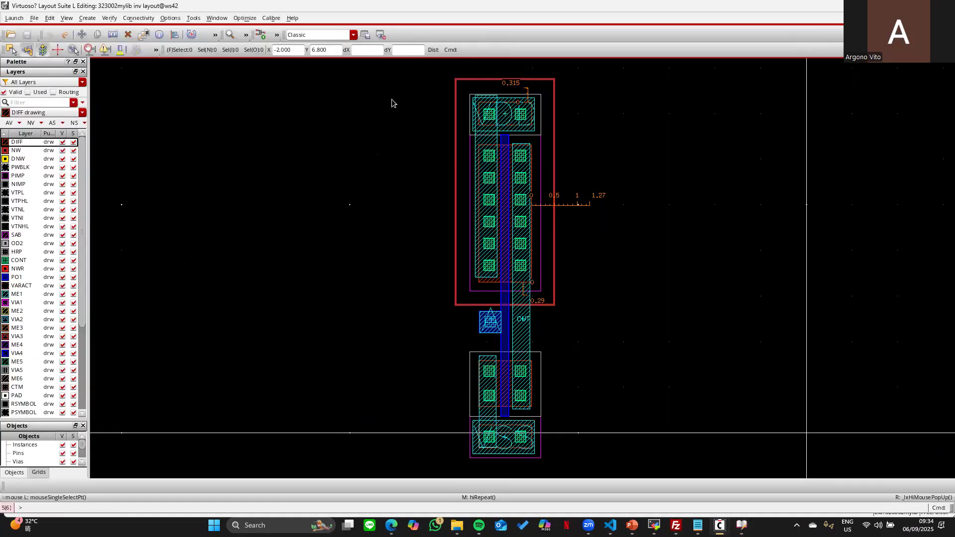
- Fit and zoom out the inv layout, and list only the used layers in the Layers palette
key("f")
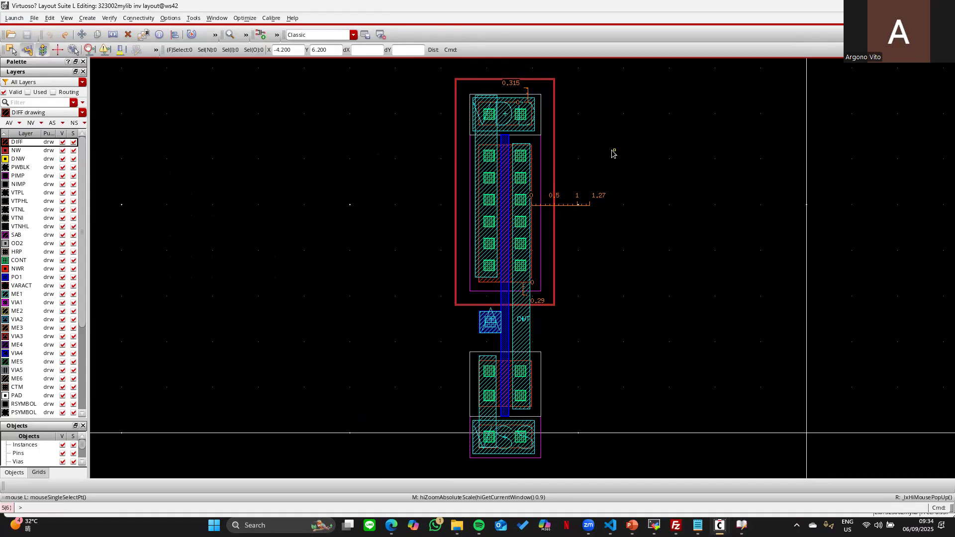
scroll(619, 156, "down", 1, "ctrl")
key("Right")
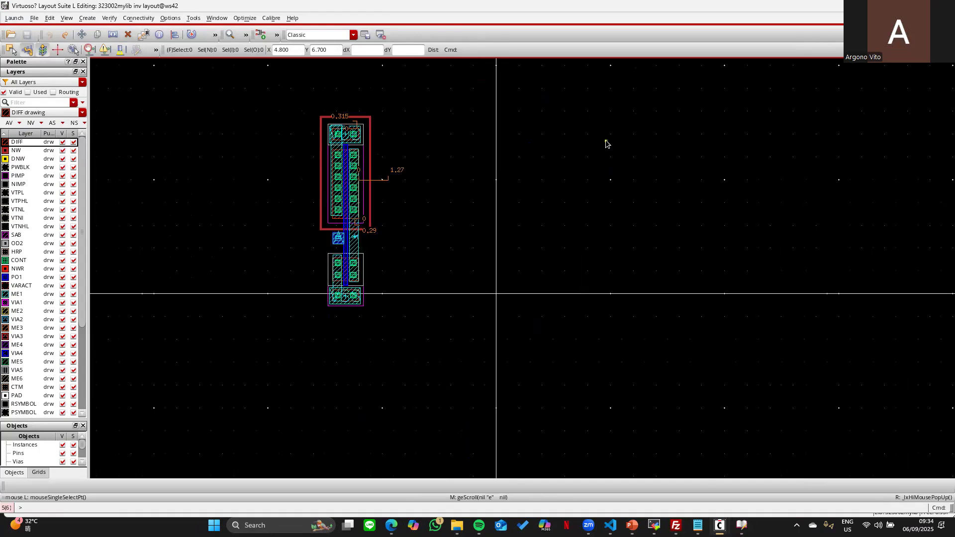
left_click(28, 92)
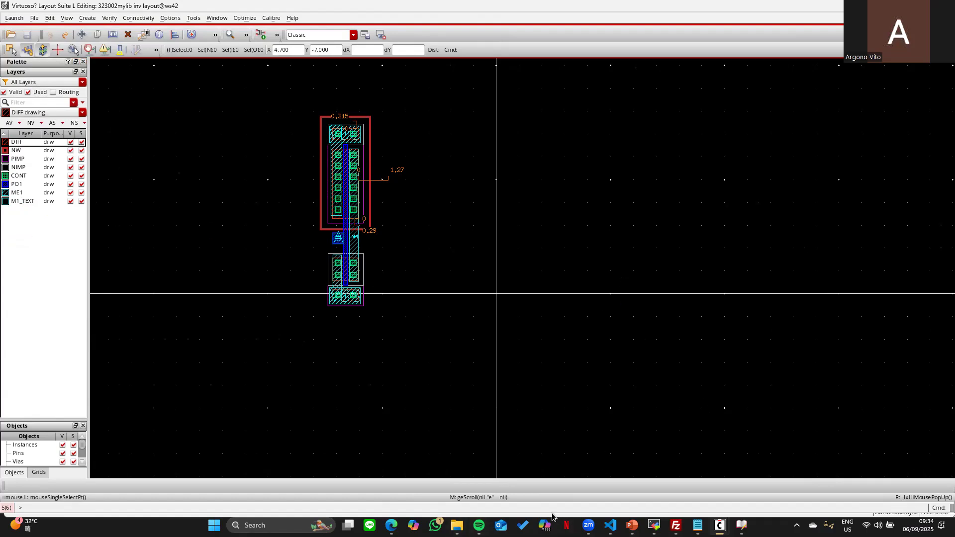
mouse_move(458, 526)
mouse_move(391, 525)
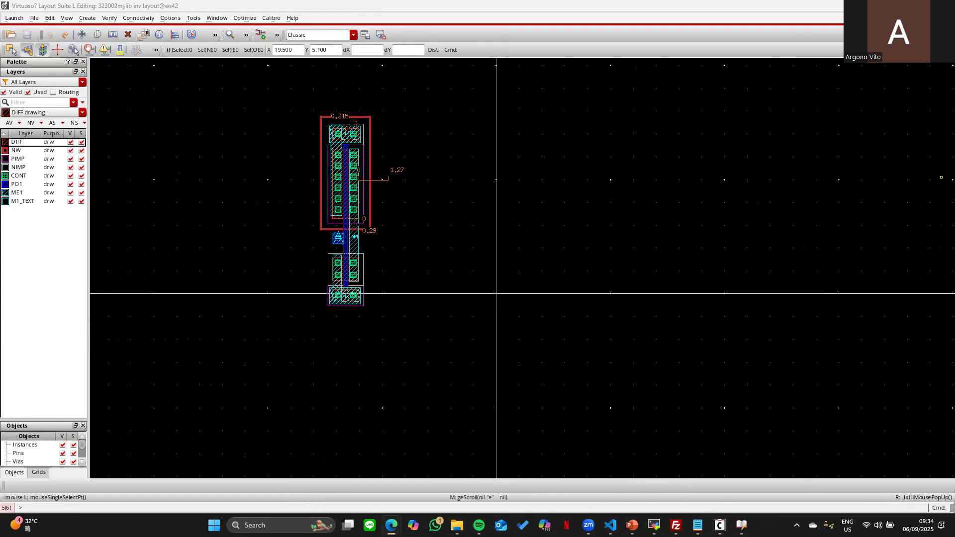
left_click_drag(954, 112, 494, 113)
- Scroll the tutorial PDF from section 4.3 to step 4.6 on page 9, then minimize Edge
left_click(635, 112)
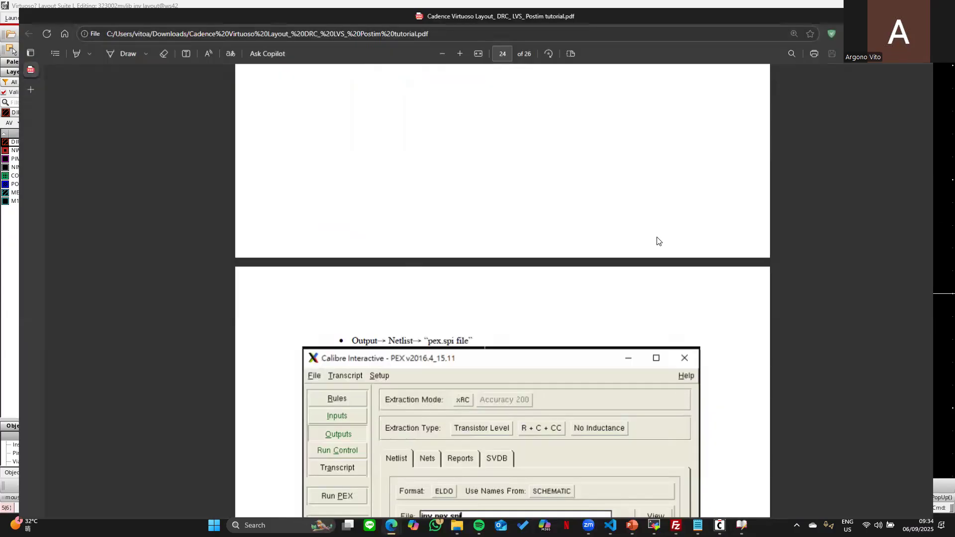
scroll(699, 254, "up", 5)
left_click_drag(948, 441, 875, 69)
scroll(605, 333, "down", 20)
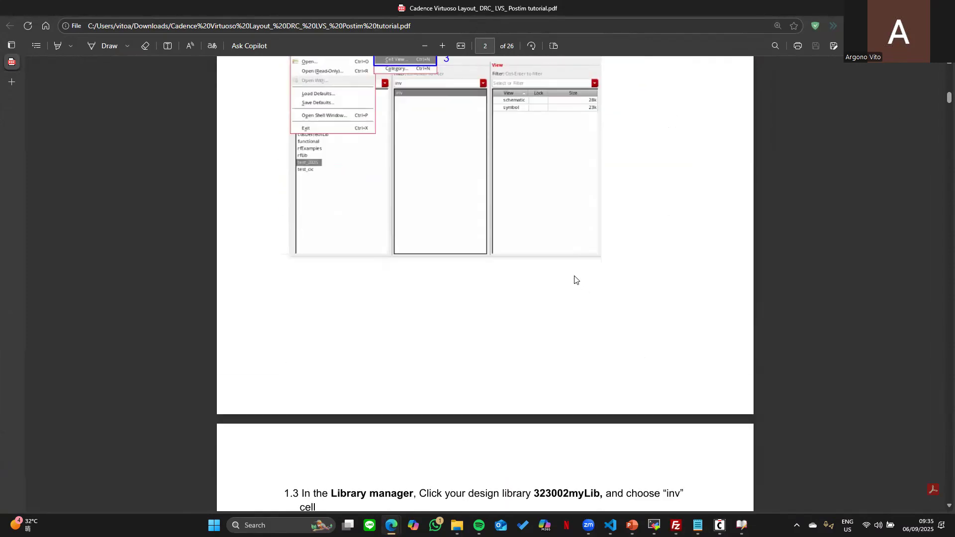
scroll(489, 244, "down", 20)
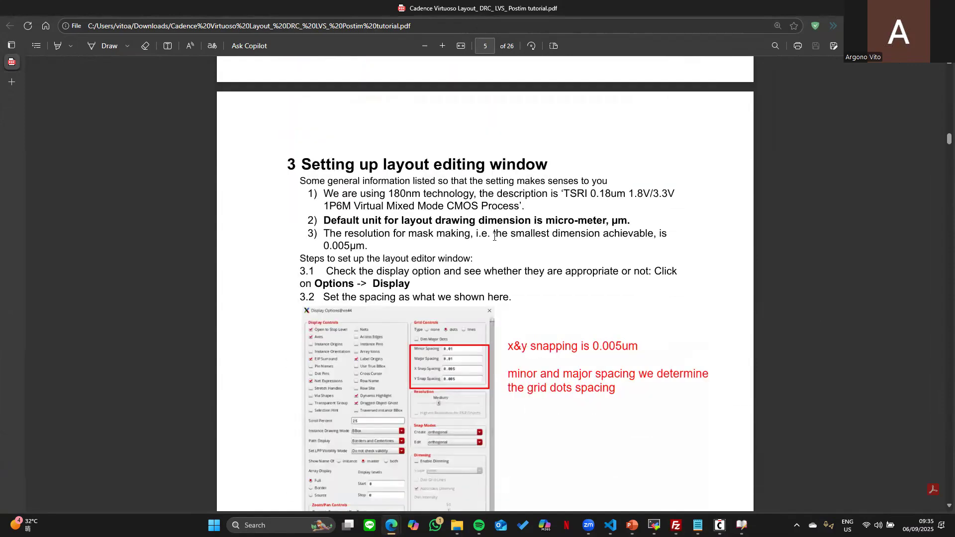
scroll(525, 270, "down", 10)
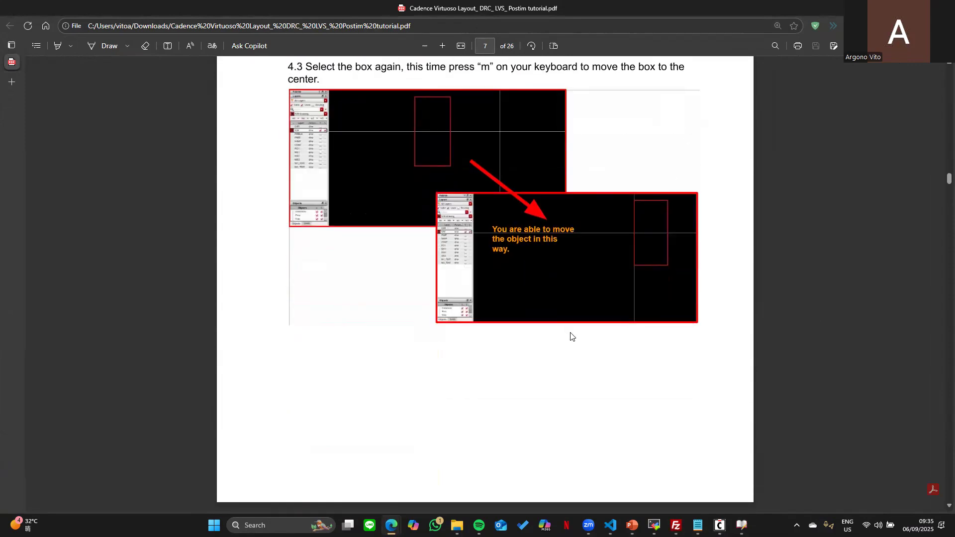
scroll(533, 228, "down", 6)
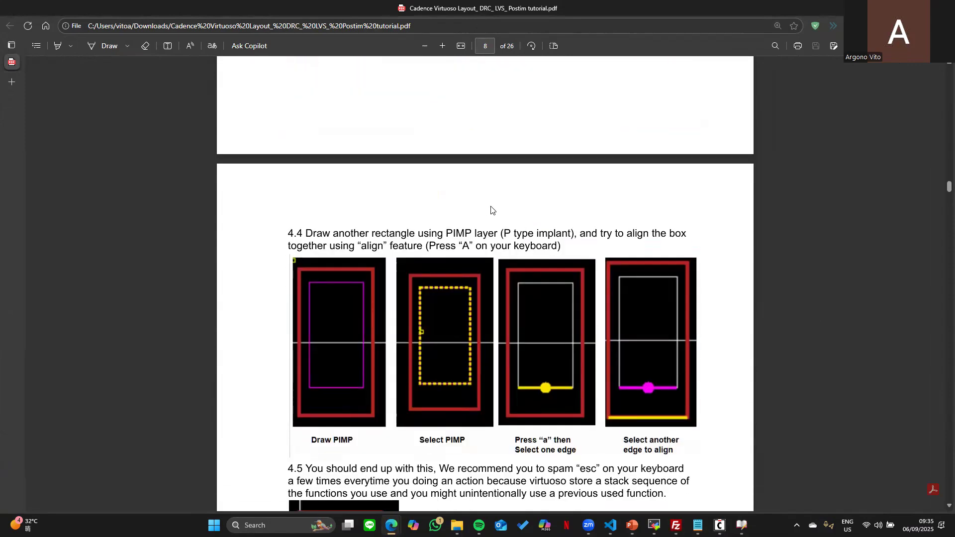
scroll(491, 209, "down", 9)
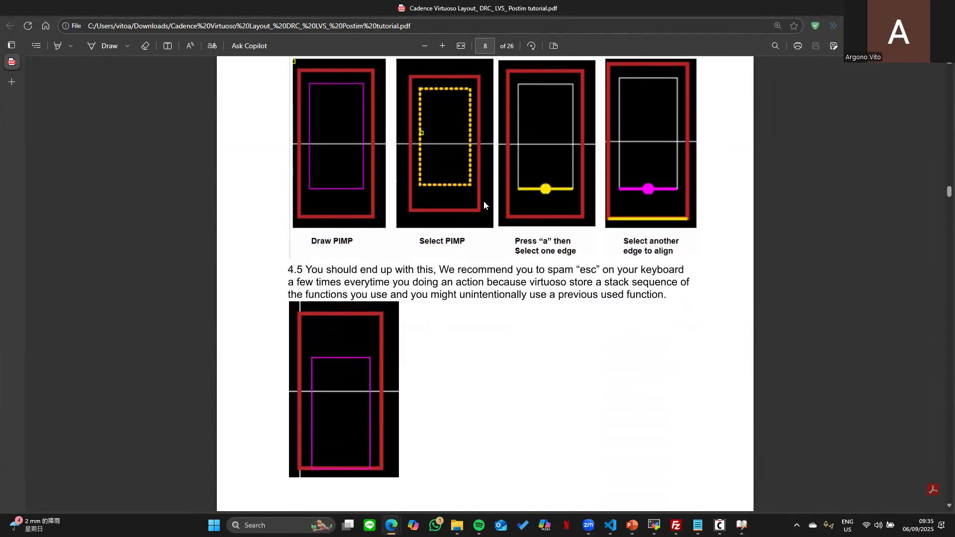
scroll(482, 204, "down", 4)
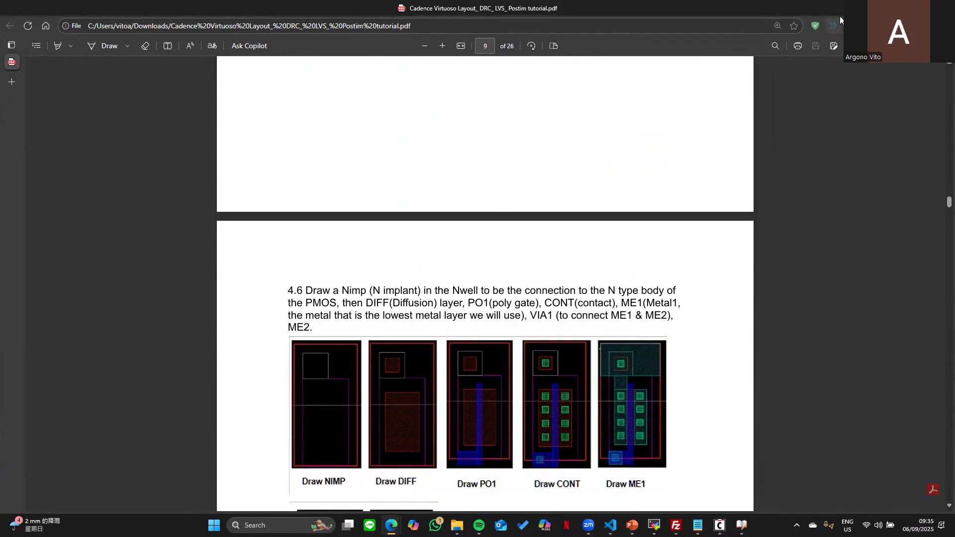
left_click(885, 8)
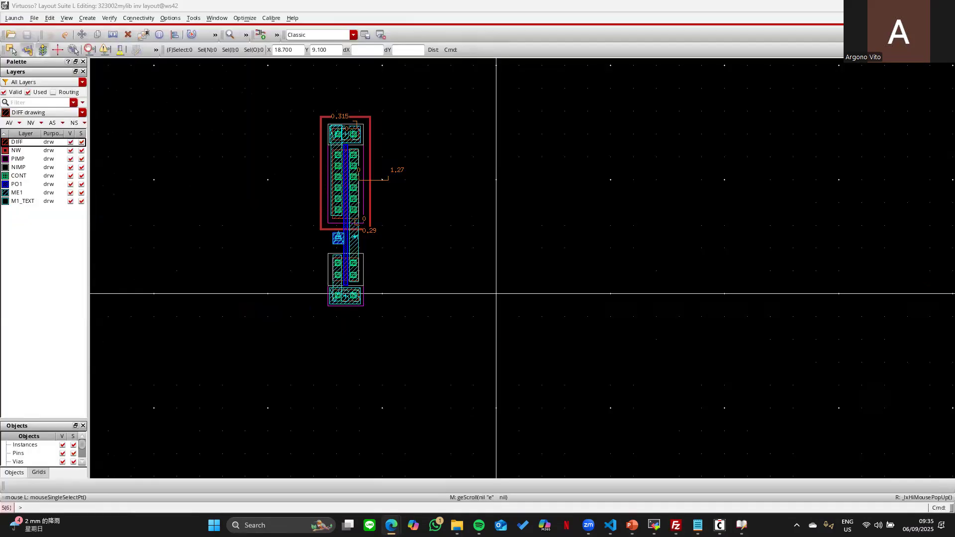
- Fit the inv layout to the window with F and zoom out slightly
left_click(526, 174)
key("f")
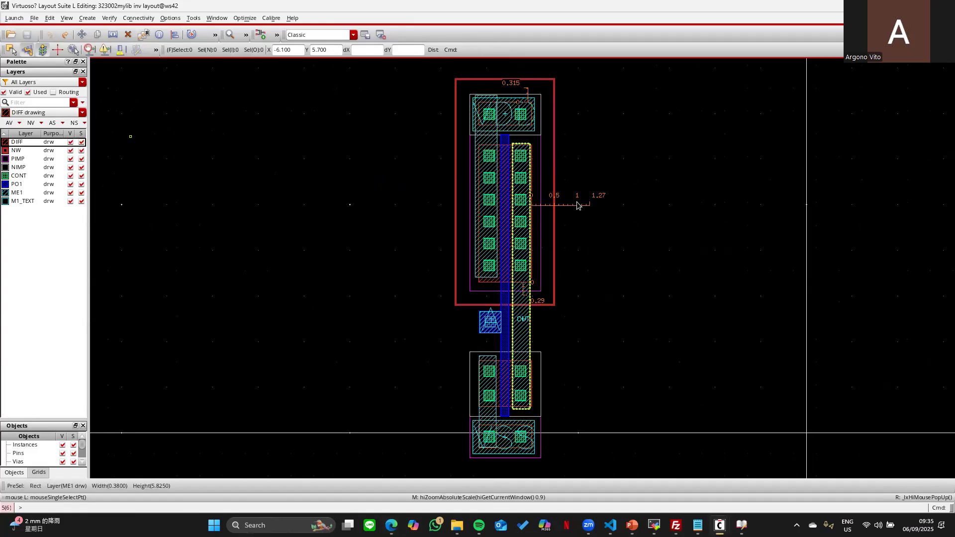
scroll(702, 211, "down", 2, "ctrl")
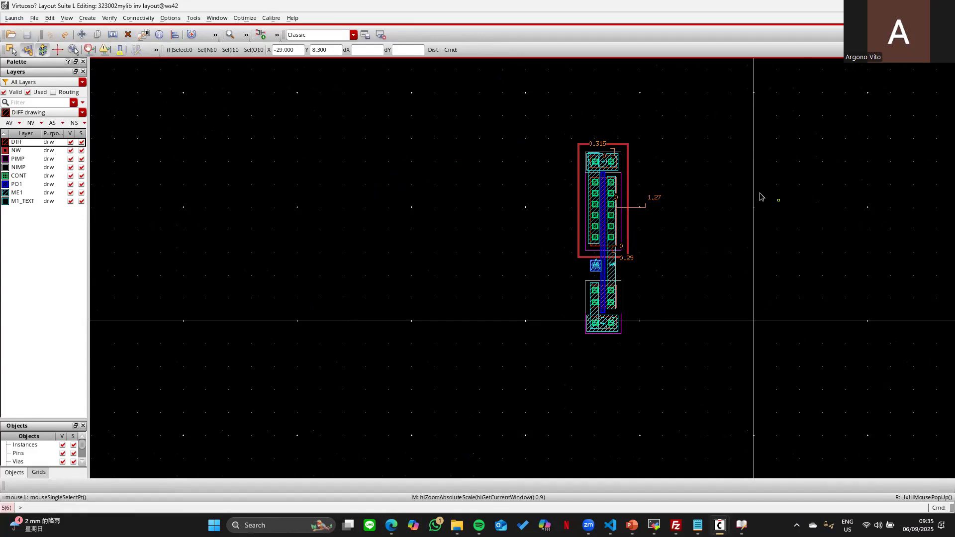
- Draw a 5.6 × 4.6 DIFF rectangle to the right of the inverter, then refit the view
left_click(33, 143)
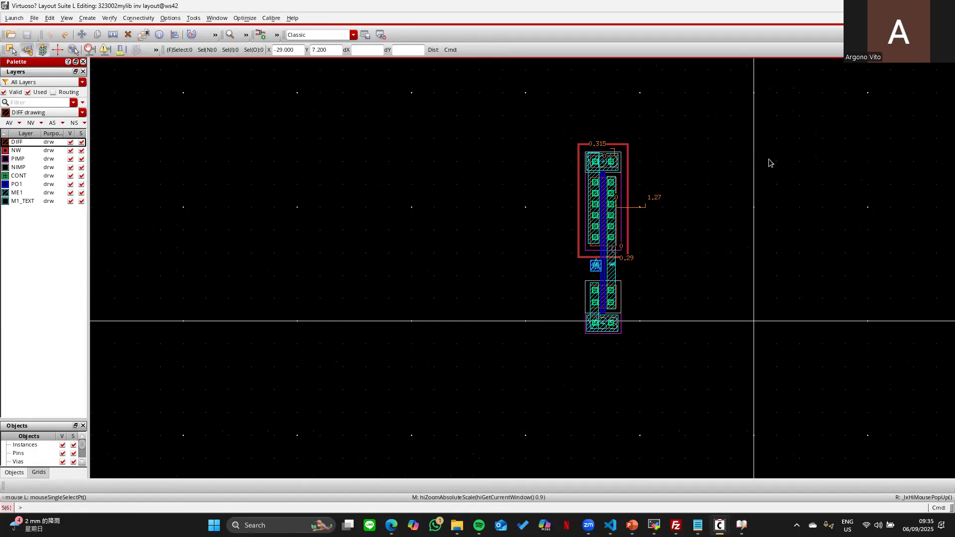
key("r")
left_click(740, 136)
left_click(868, 243)
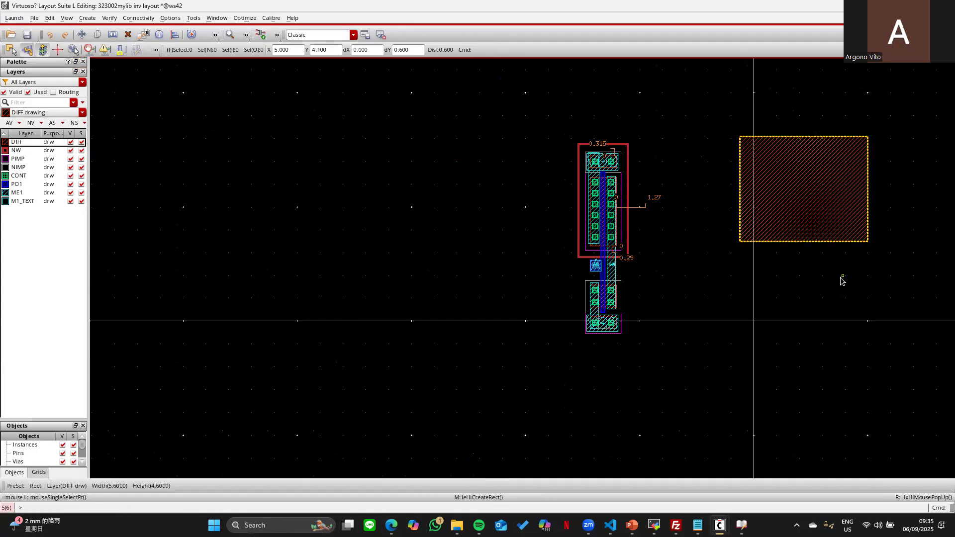
key("f")
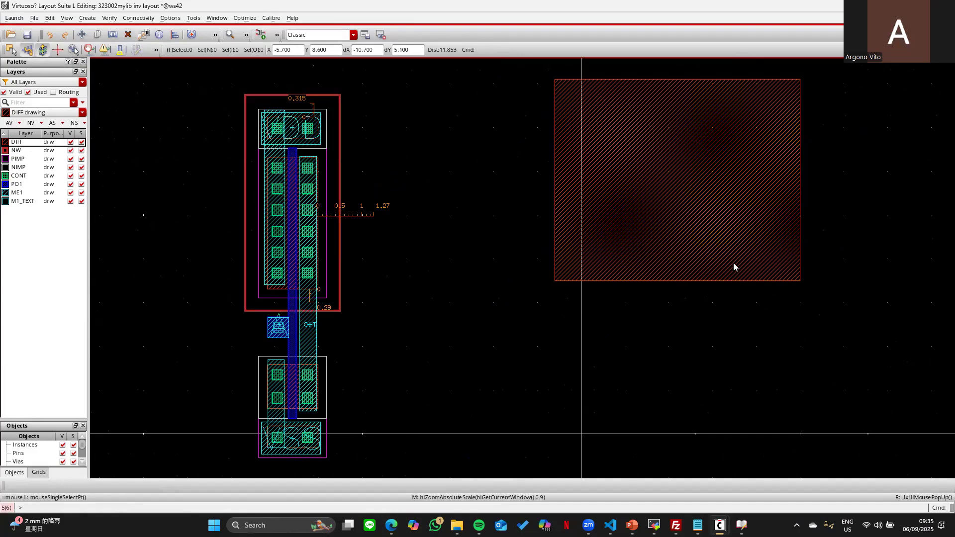
scroll(735, 267, "down", 2)
scroll(736, 307, "up", 2)
scroll(735, 305, "down", 2)
scroll(734, 303, "up", 2)
scroll(735, 304, "down", 2)
scroll(735, 303, "up", 2)
- Butt the DIFF rectangle's left edge against the NW edge with Quick Align, then undo it
key("a")
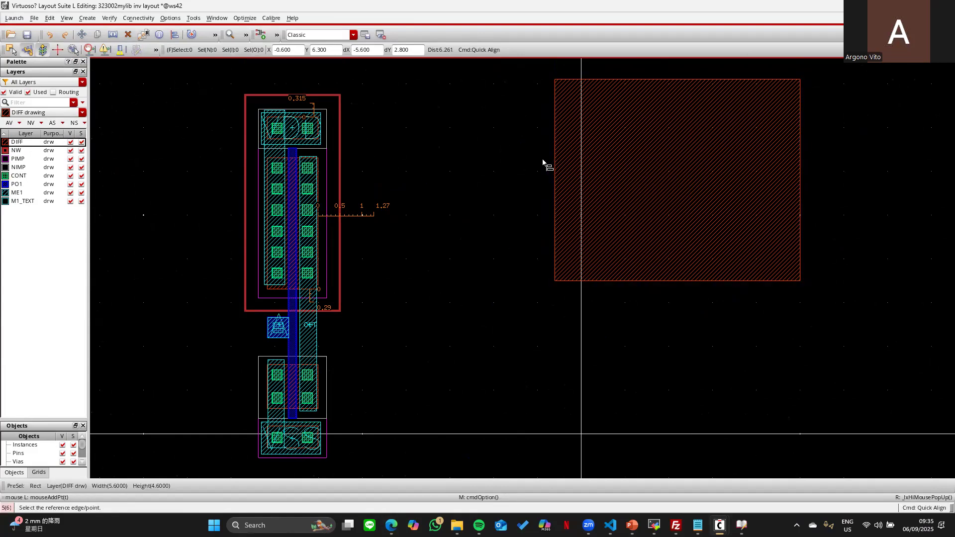
left_click(555, 152)
left_click(339, 154)
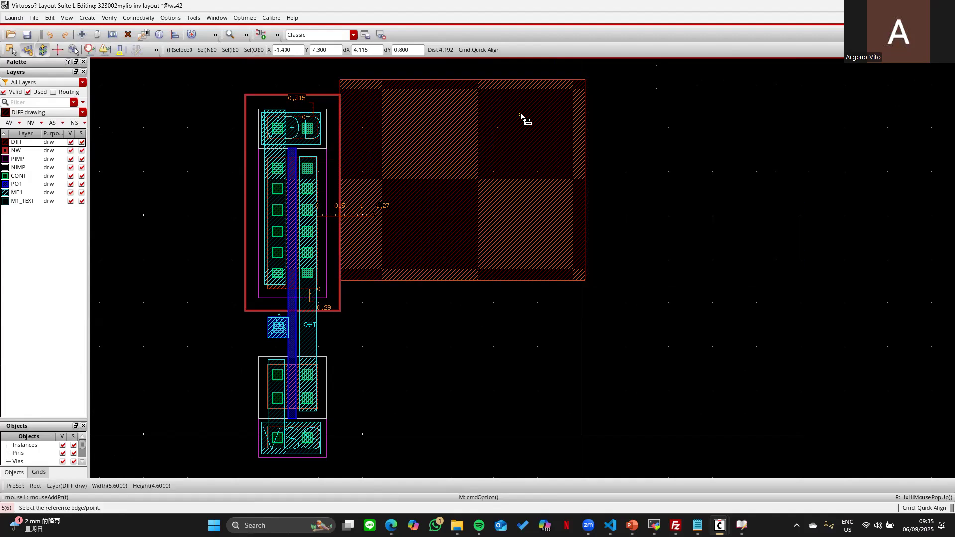
left_click(47, 35)
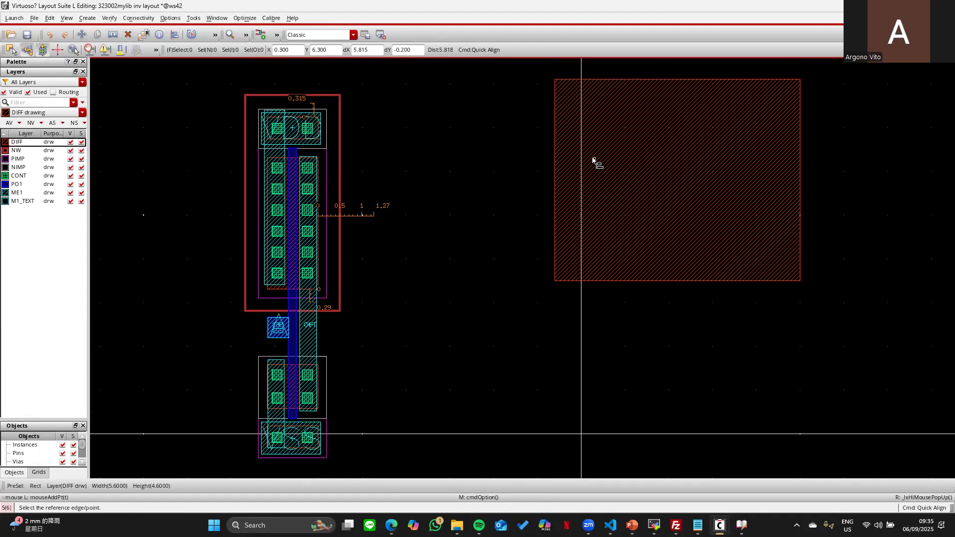
- Enable User Spacing in the Quick Align options, align the rectangle off NW, and measure the gap
key("F3")
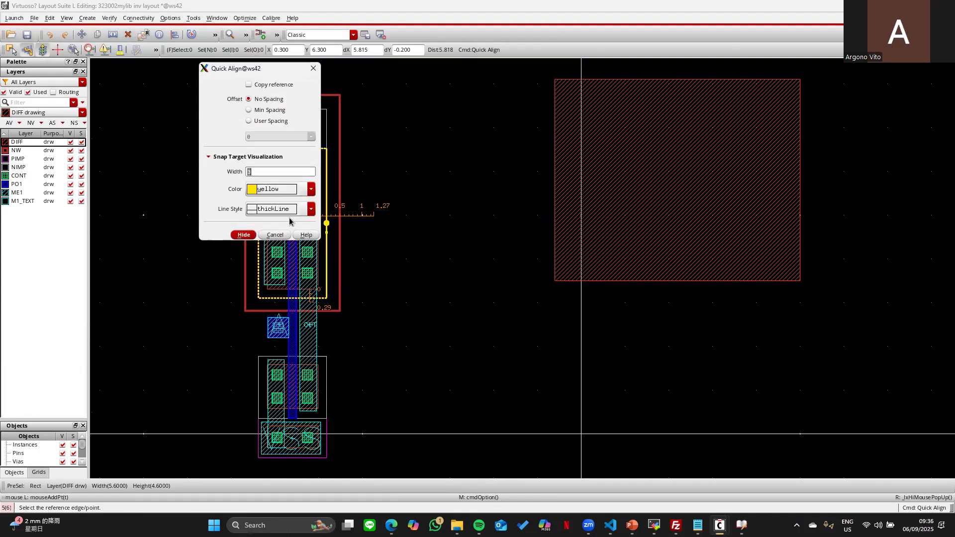
left_click(249, 121)
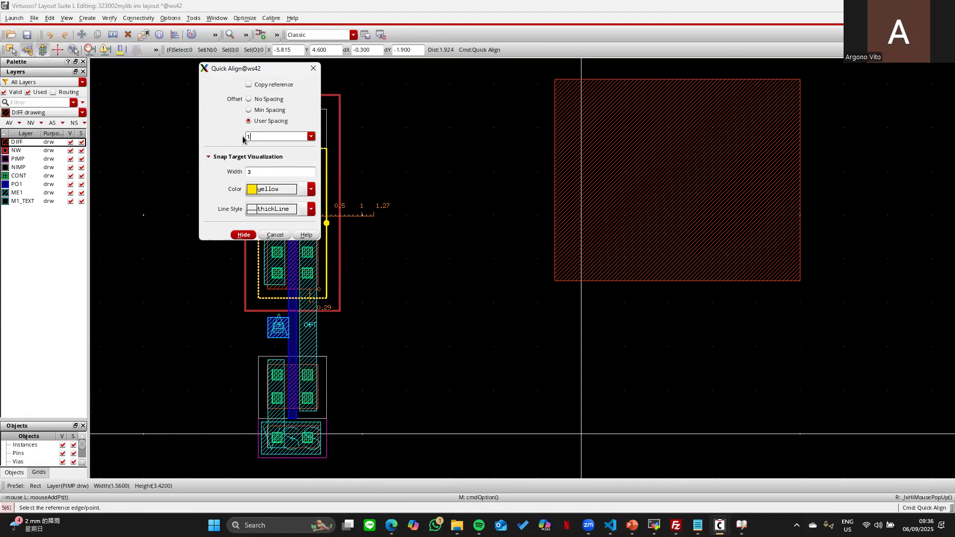
key("Return")
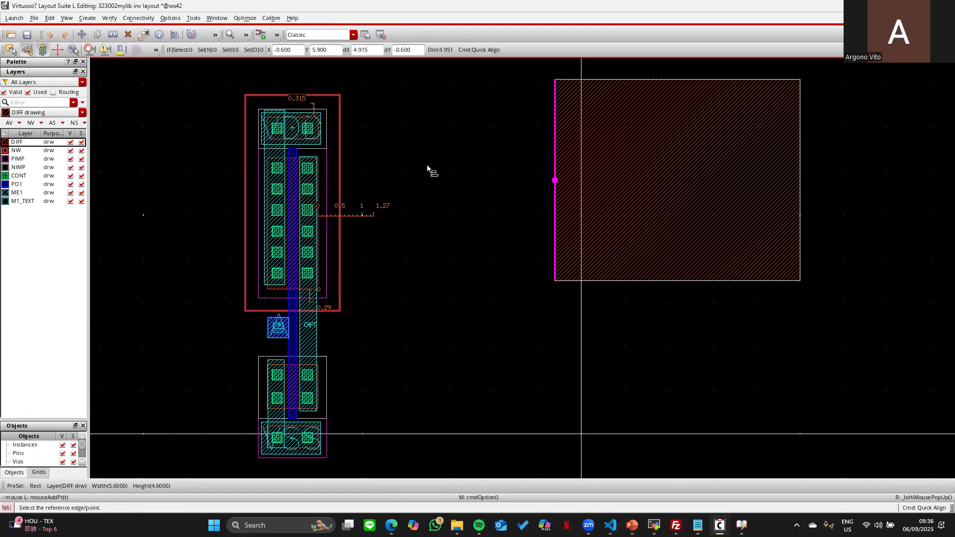
left_click(357, 124)
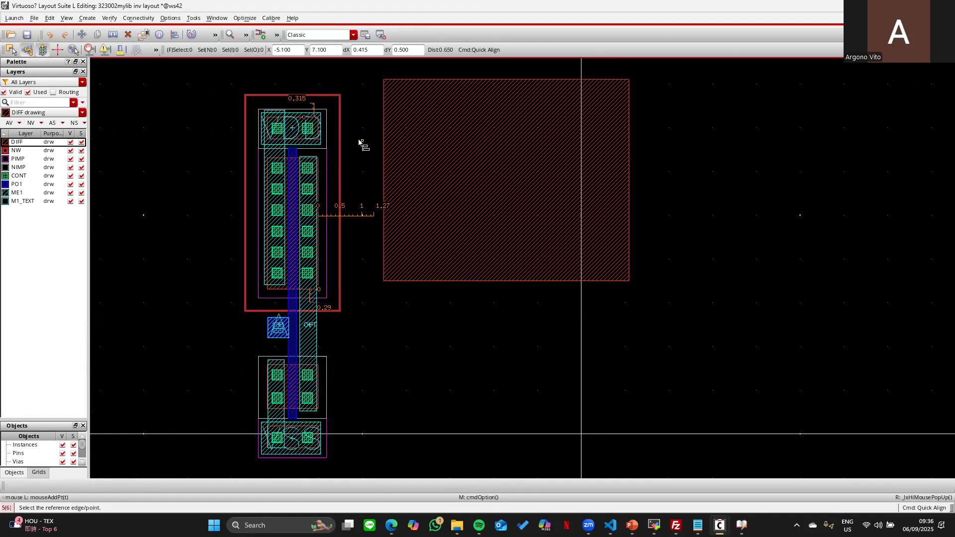
key("Escape")
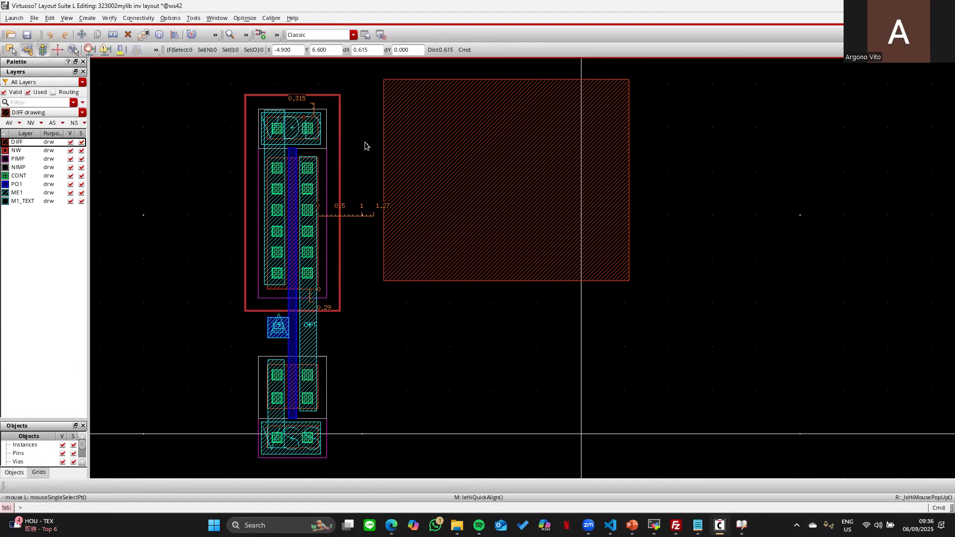
key("k")
left_click(339, 150)
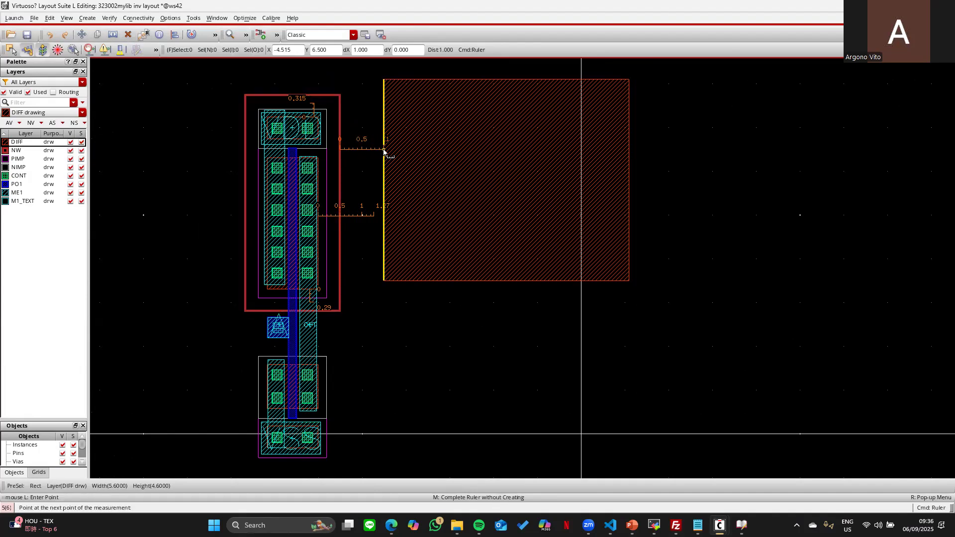
left_click(383, 150)
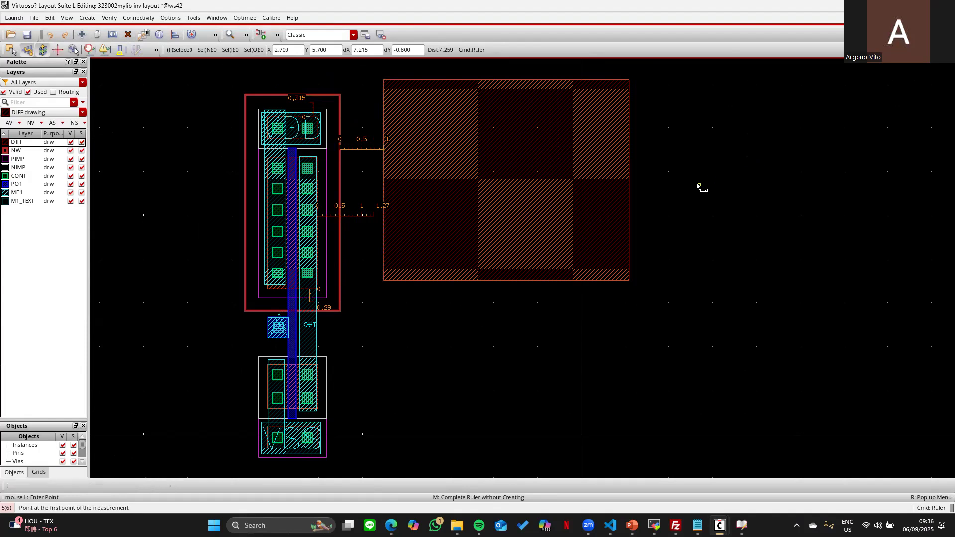
key("Escape")
- Re-align the rectangle's left edge 3 units from NW and confirm the 3 gap with a ruler
key("a")
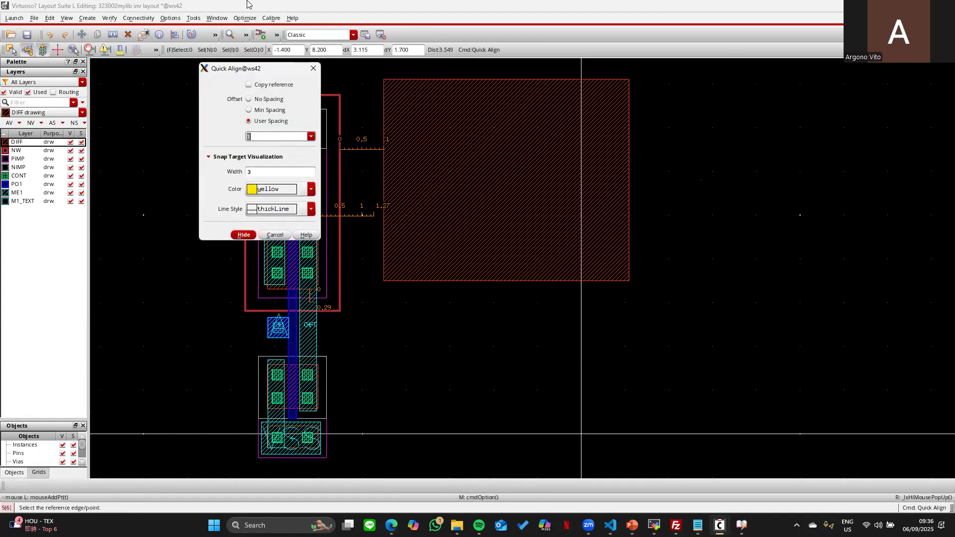
left_click(243, 234)
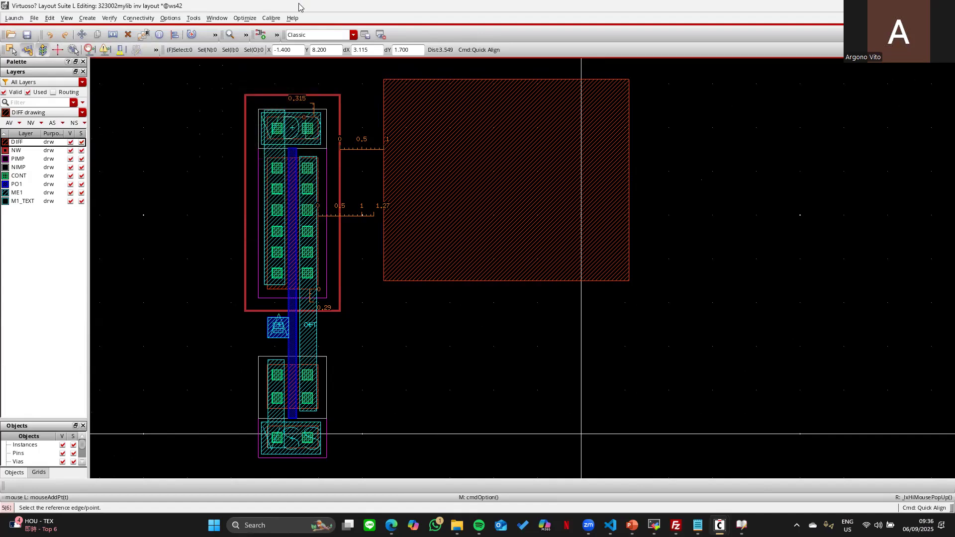
left_click(382, 121)
left_click(341, 123)
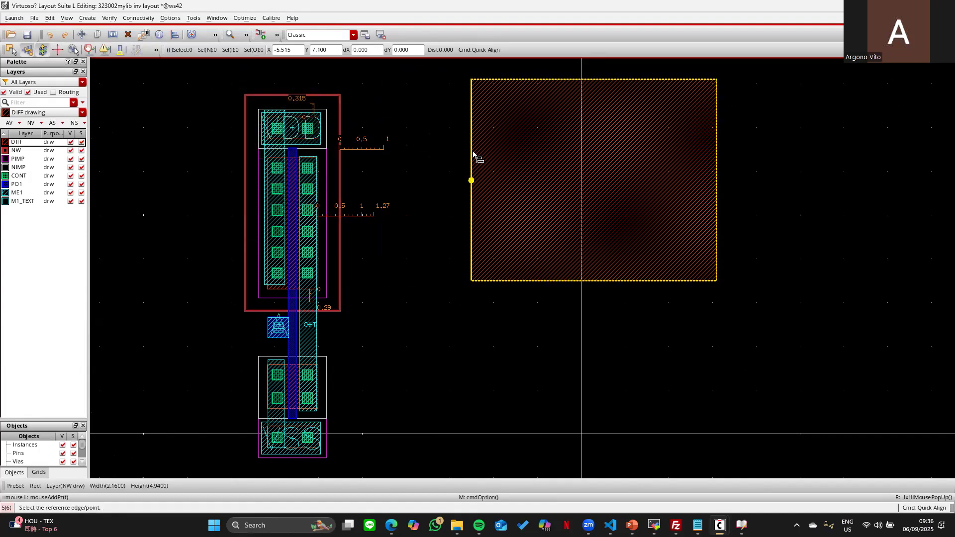
key("k")
left_click(340, 130)
left_click(473, 132)
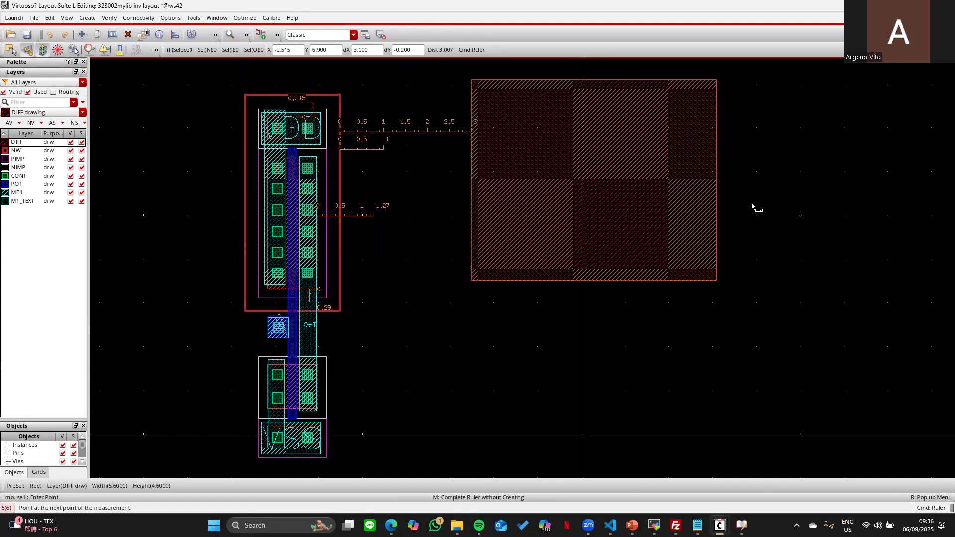
key("Escape")
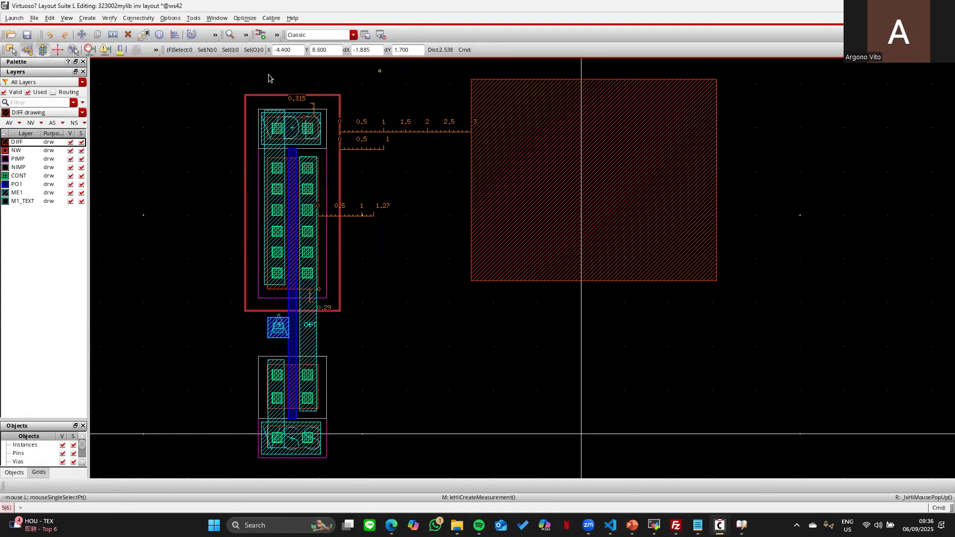
- Switch the select command to partial selection of shapes
left_click(13, 51)
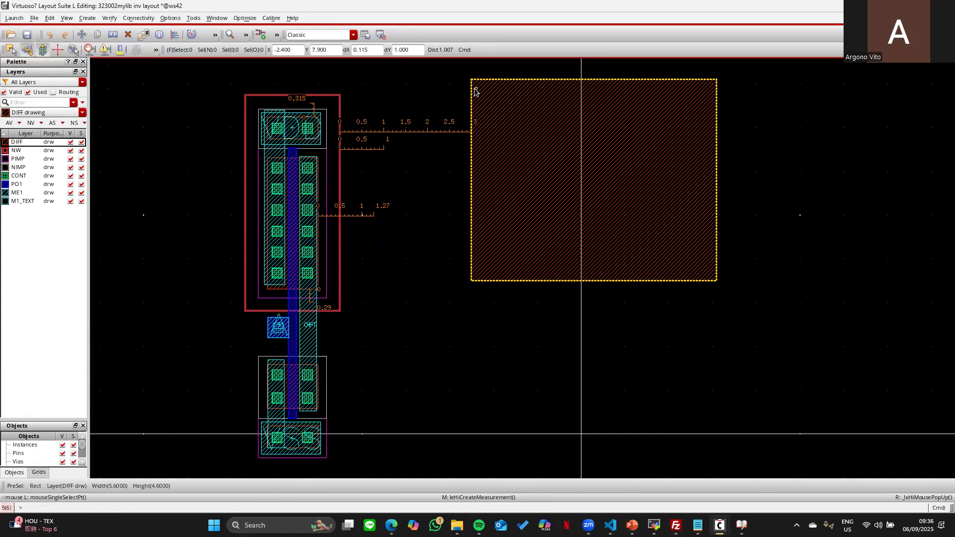
left_click(12, 50)
left_click(12, 51)
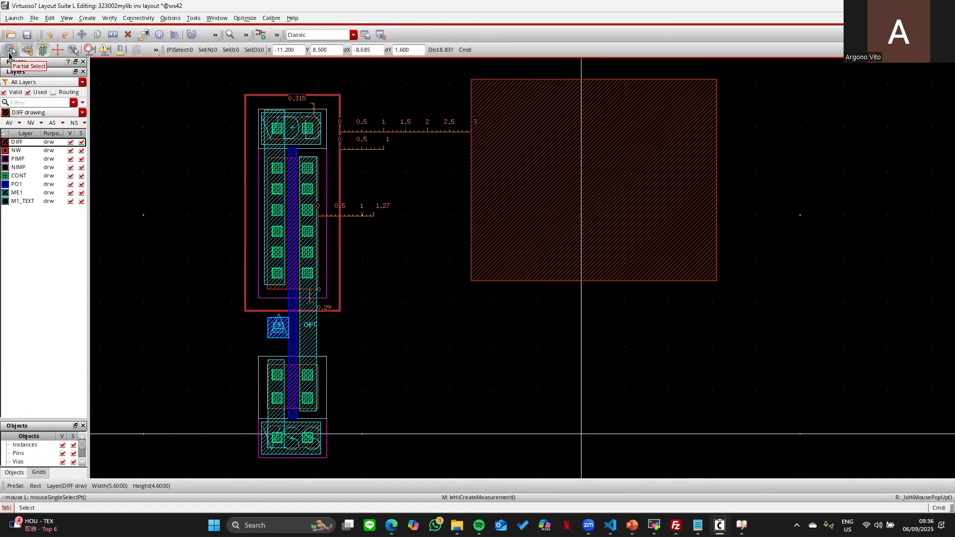
- Quick Align the large DIFF rectangle to the N-well edge with spacing 1, then delete it
key("a")
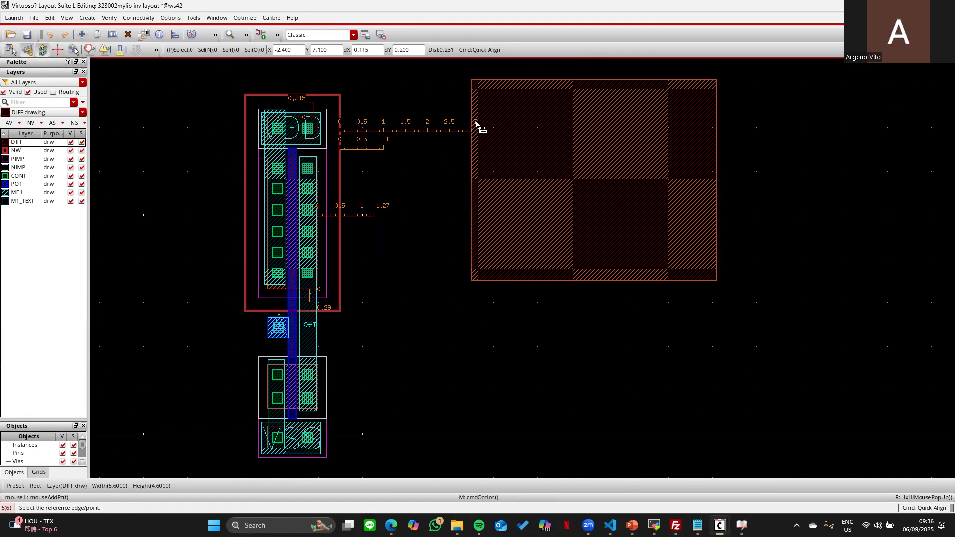
key("F3")
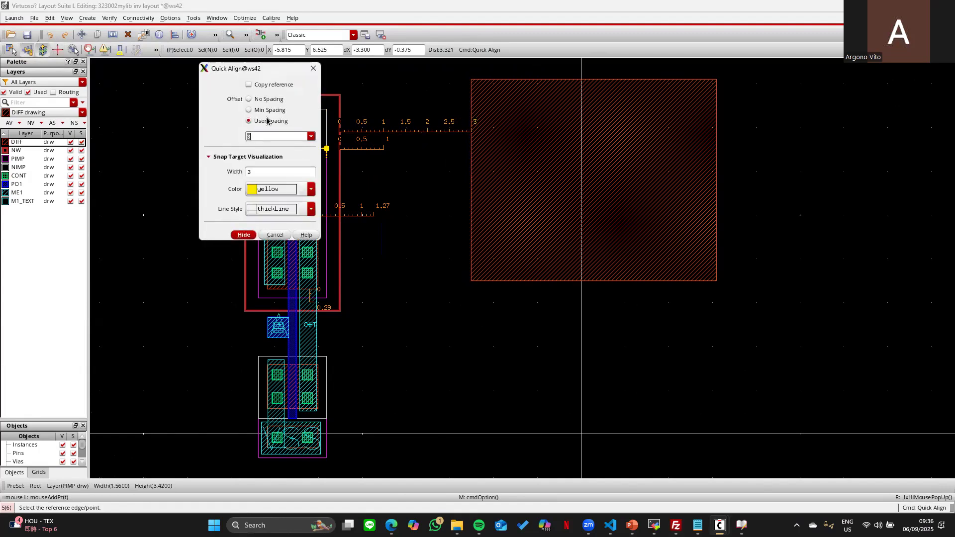
type("1")
key("Return")
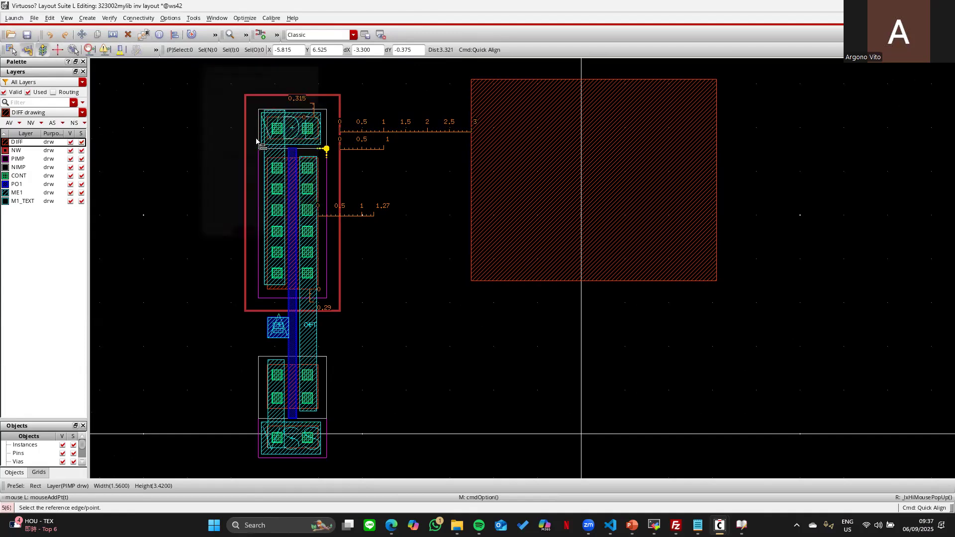
left_click(466, 155)
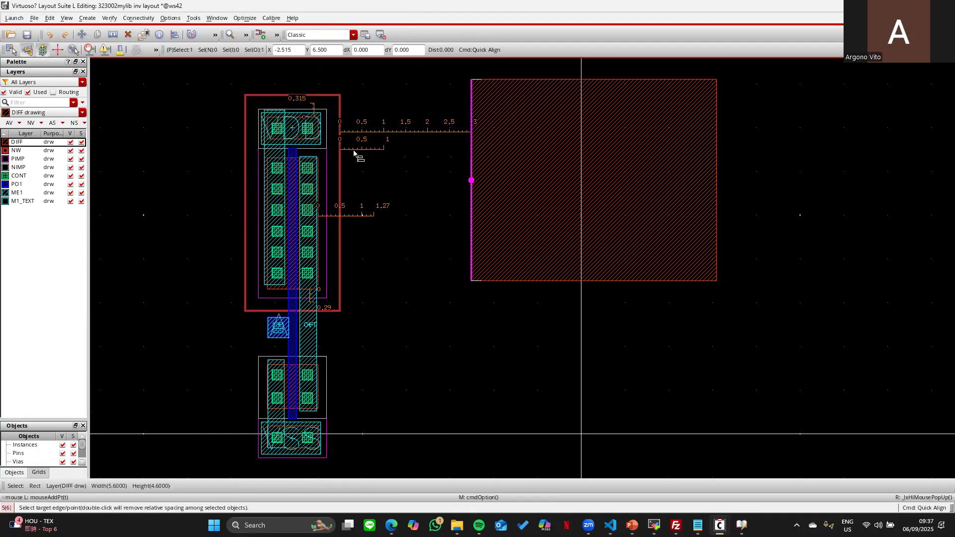
left_click(341, 160)
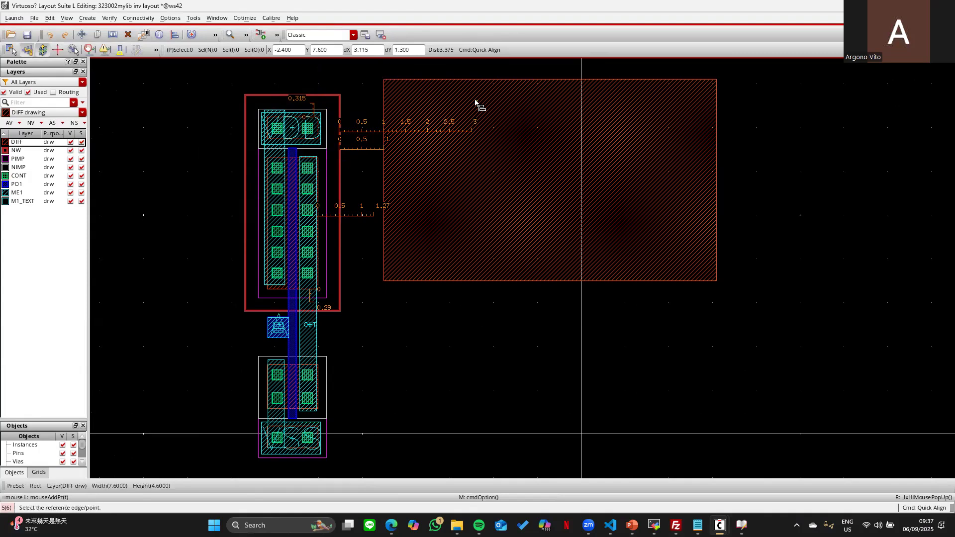
scroll(476, 99, "left", 1)
key("Escape")
left_click(571, 118)
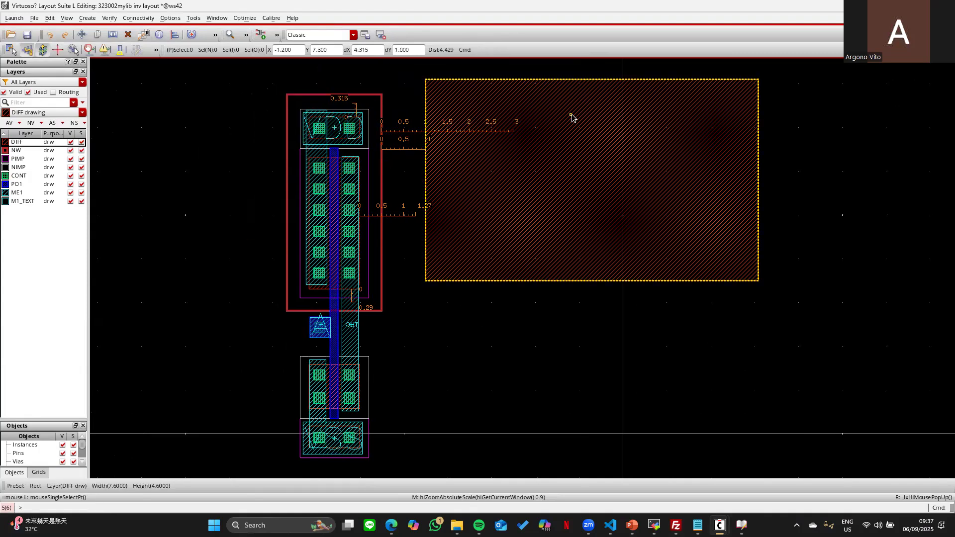
key("Delete")
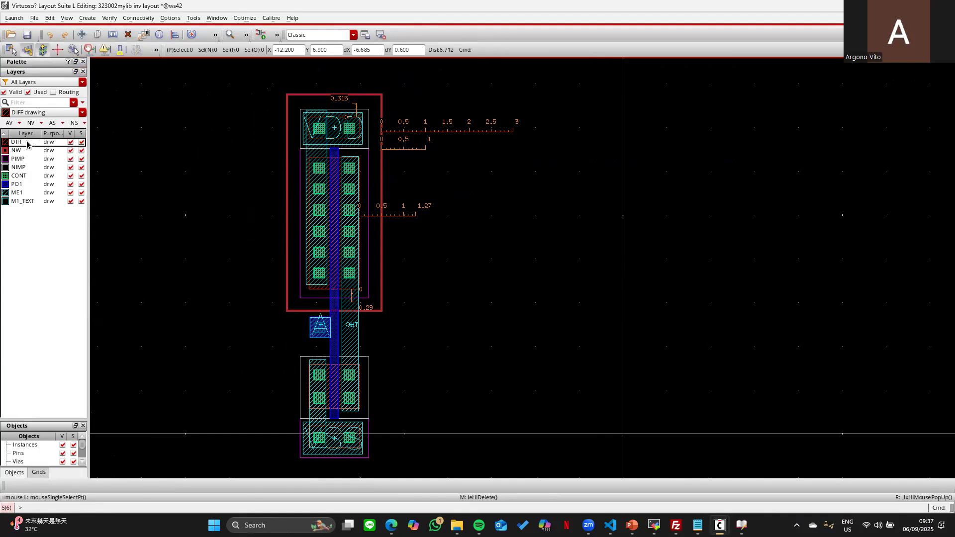
- Draw a 3.9 × 3.2 DIFF rectangle beside the inverter and trim its height to 3 with Quick Align
key("r")
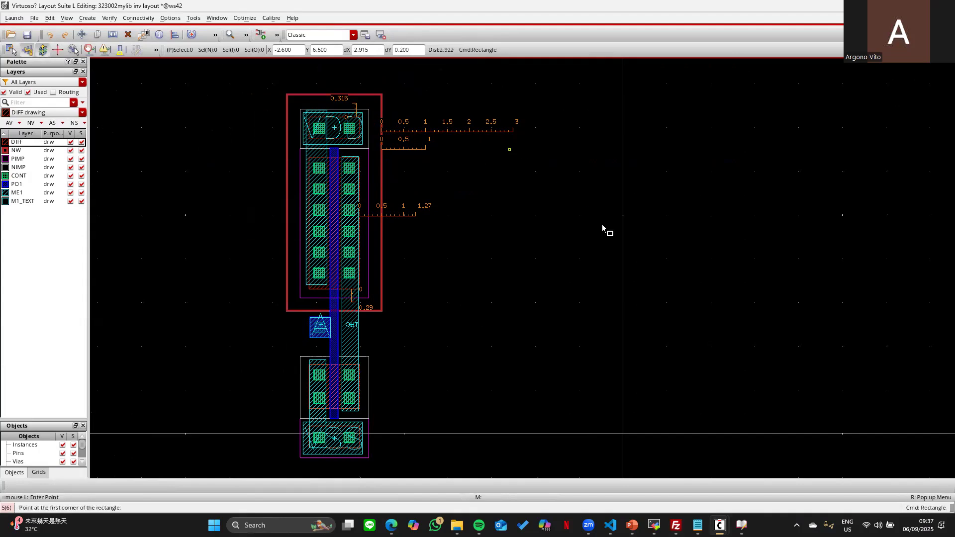
left_click(681, 290)
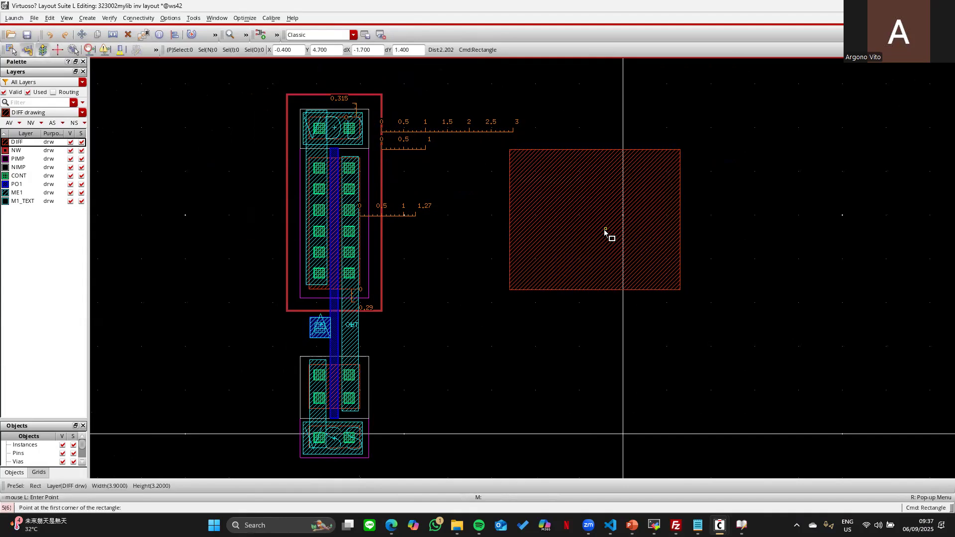
key("Escape")
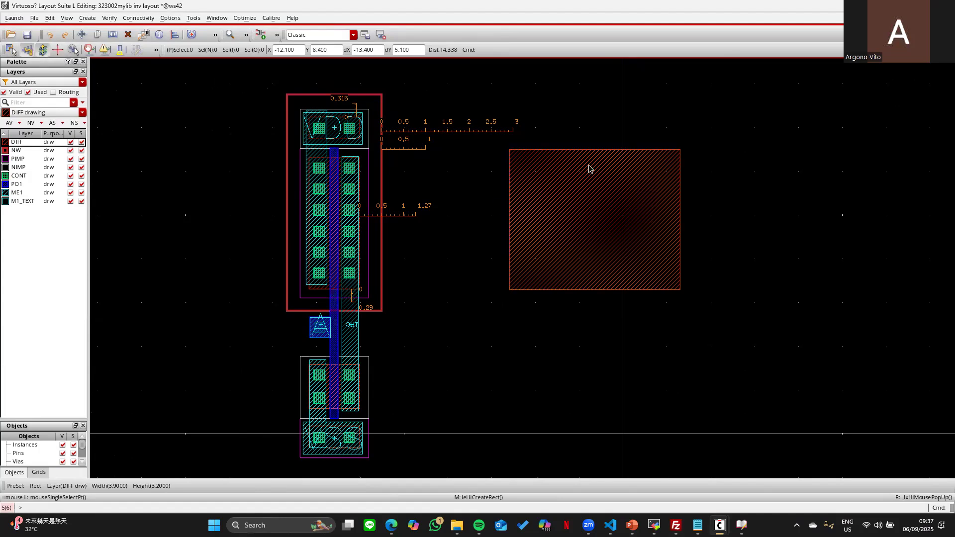
key("a")
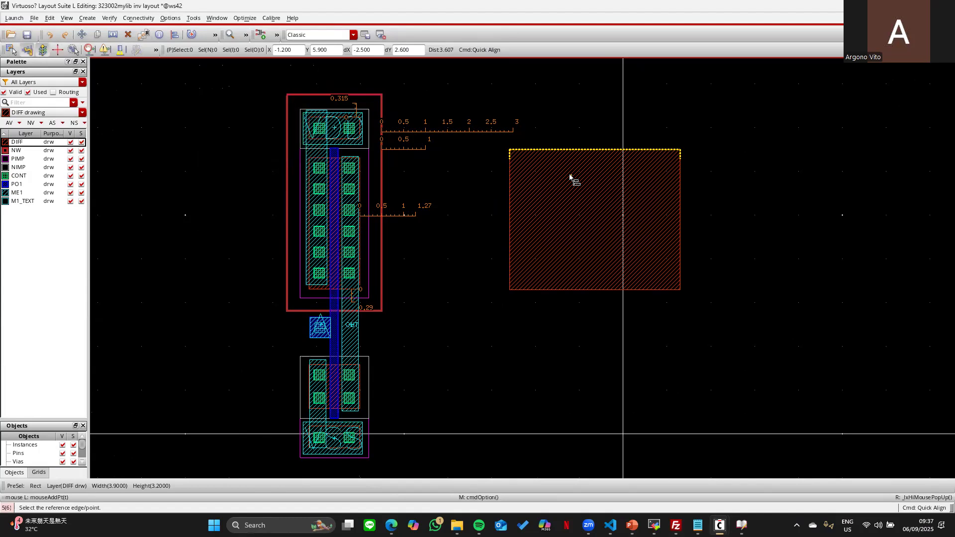
left_click(587, 150)
left_click(585, 288)
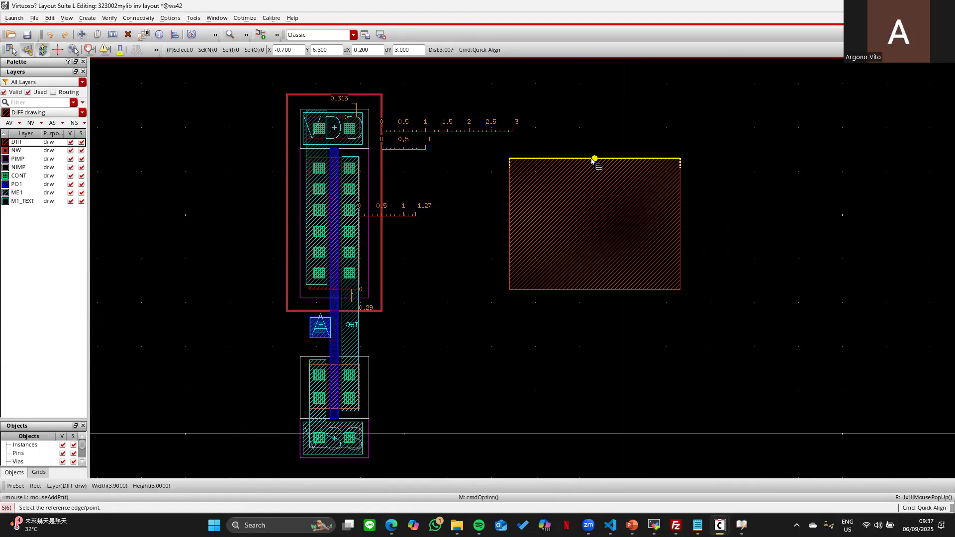
- Add a ruler measuring the rectangle's 3 height, clear all rulers, then restore them with Redo
key("k")
left_click(584, 204)
left_click(586, 290)
key("Escape")
key("shift+k")
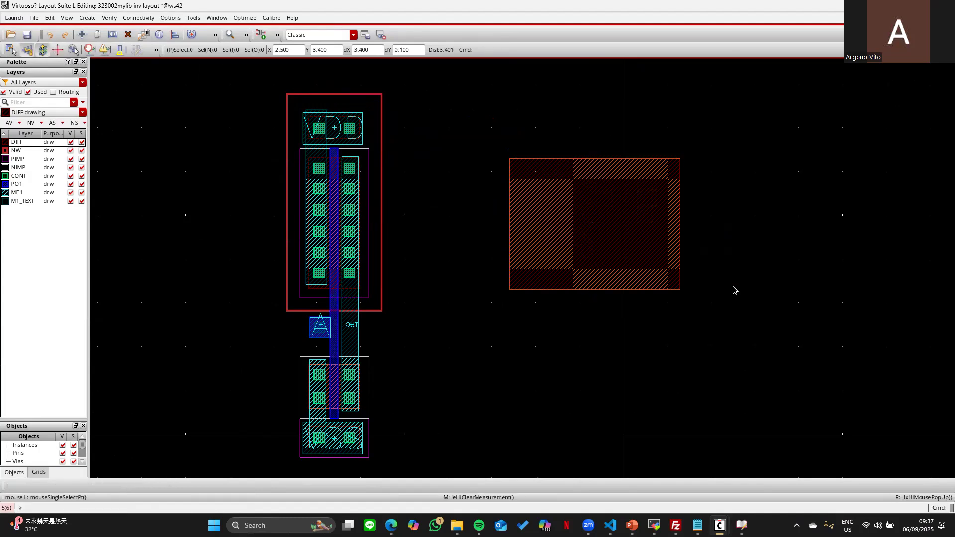
left_click(61, 37)
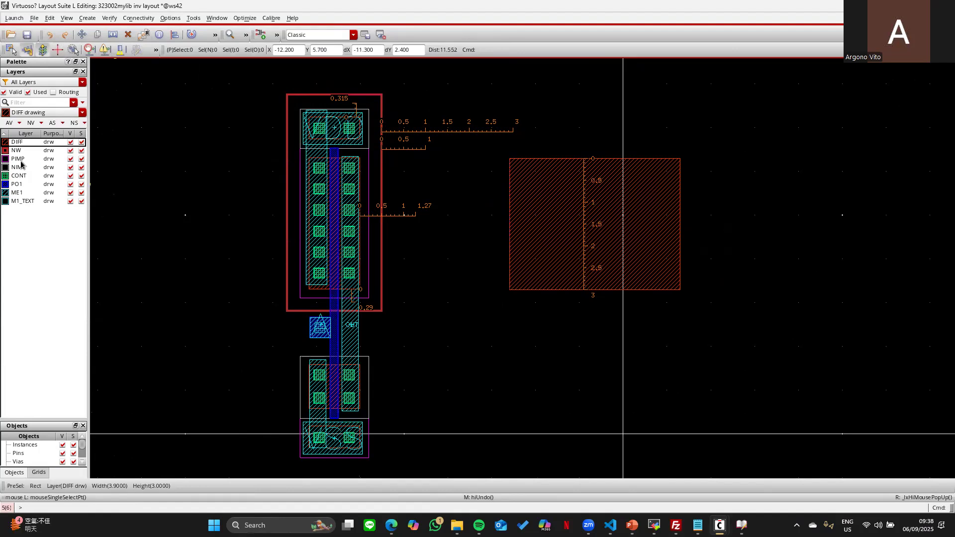
- Draw a PO1 rectangle across the new DIFF rectangle
left_click(18, 185)
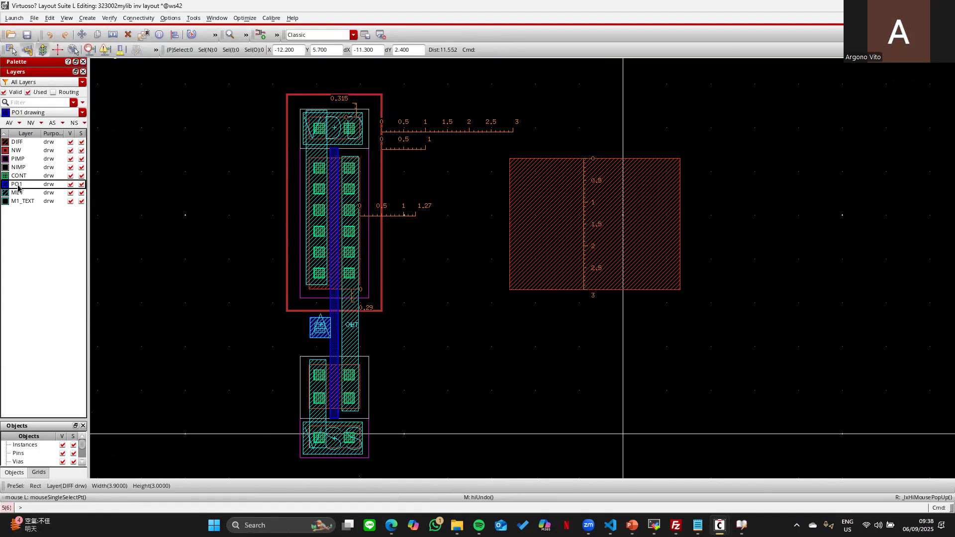
key("r")
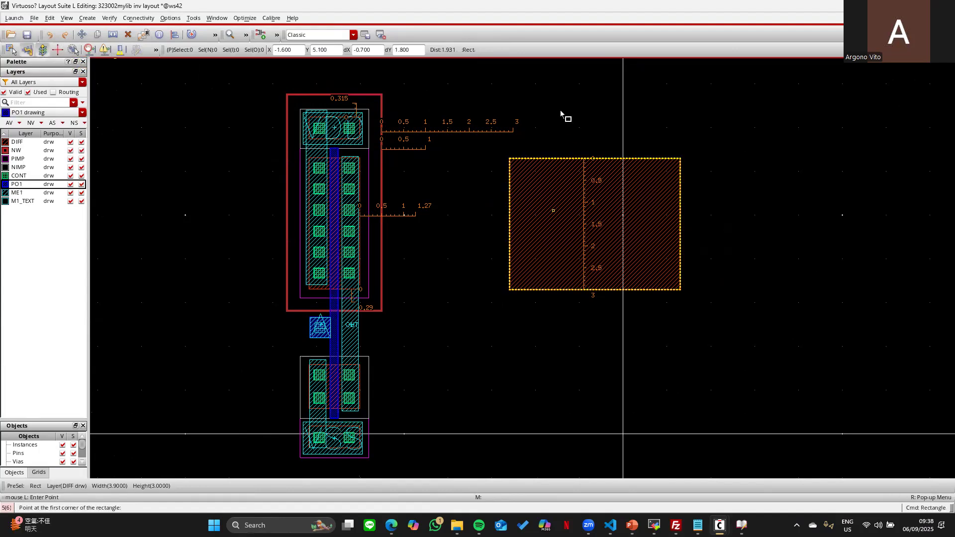
left_click(562, 109)
left_click(645, 438)
key("Escape")
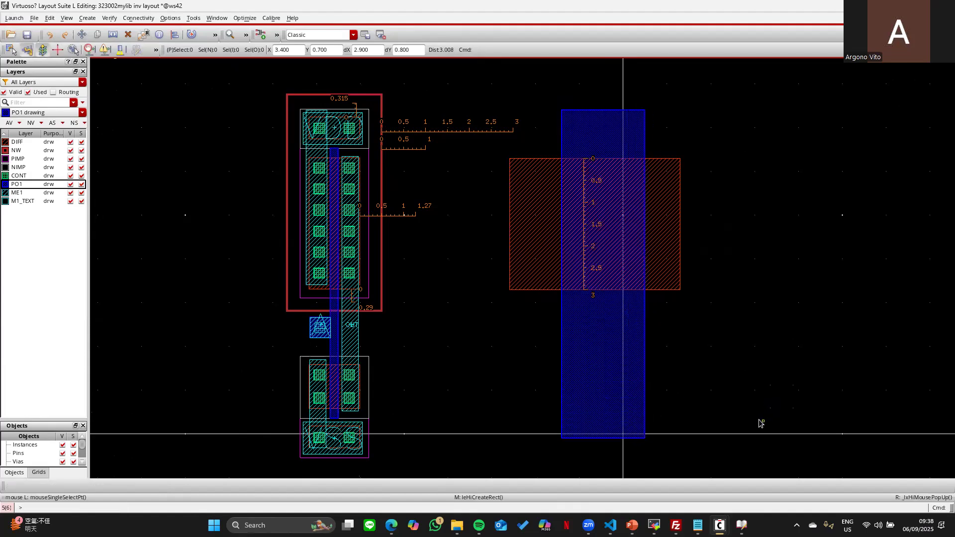
- Narrow the PO1 strip with Quick Align at 0.18 spacing, then show only the DIFF and PO1 layers
key("a")
key("F3")
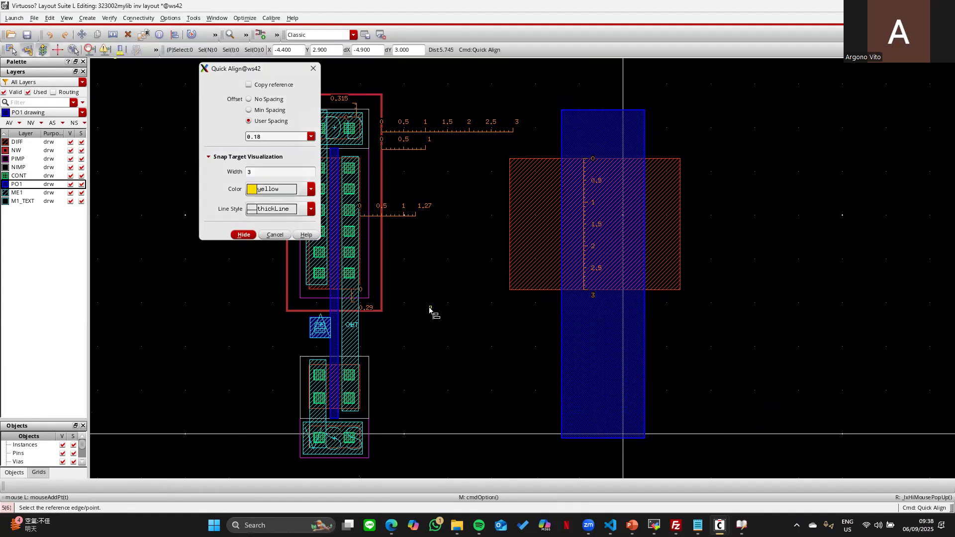
key("F3")
left_click(566, 139)
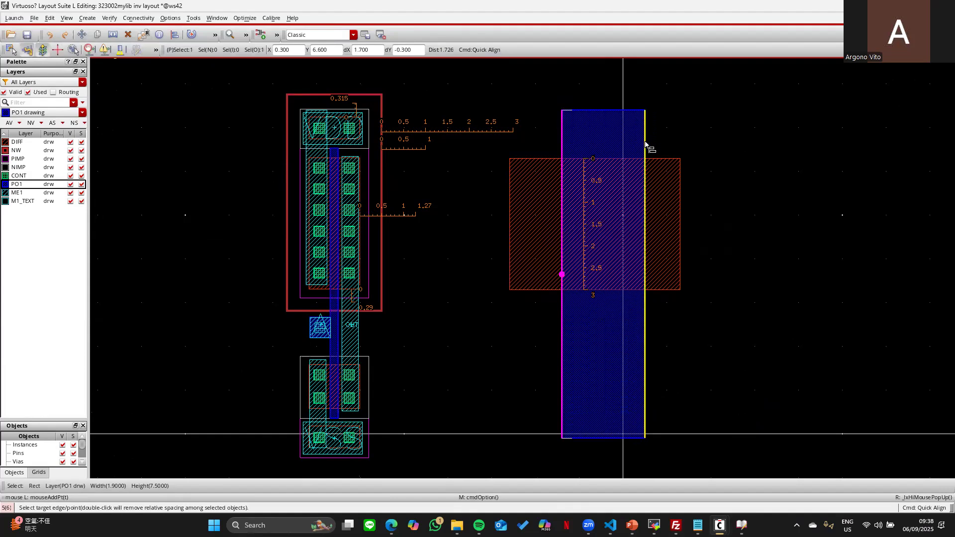
left_click(645, 143)
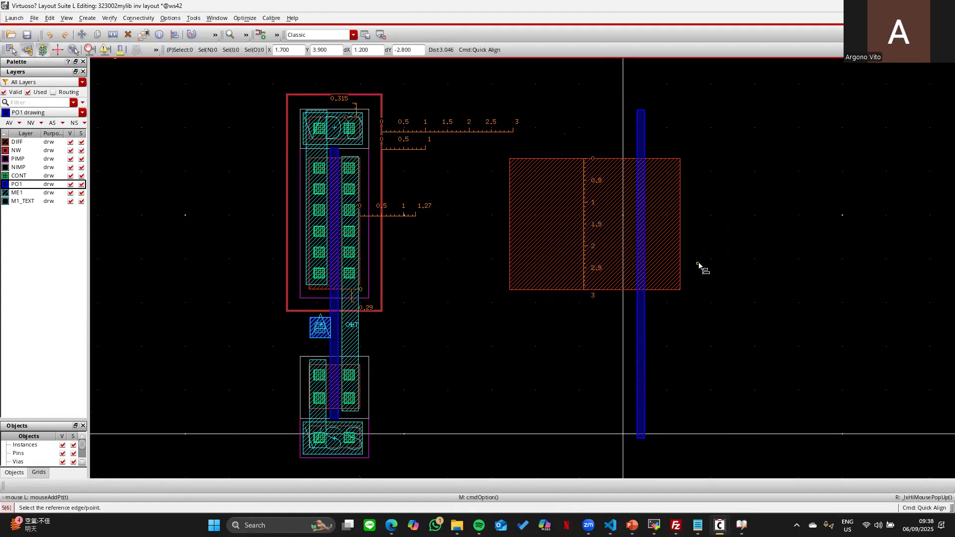
left_click(74, 133)
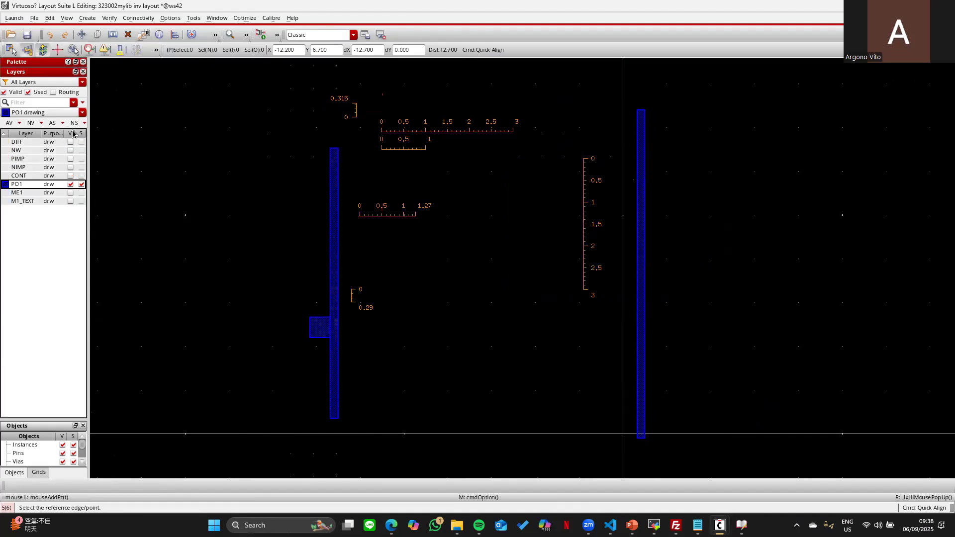
left_click(71, 142)
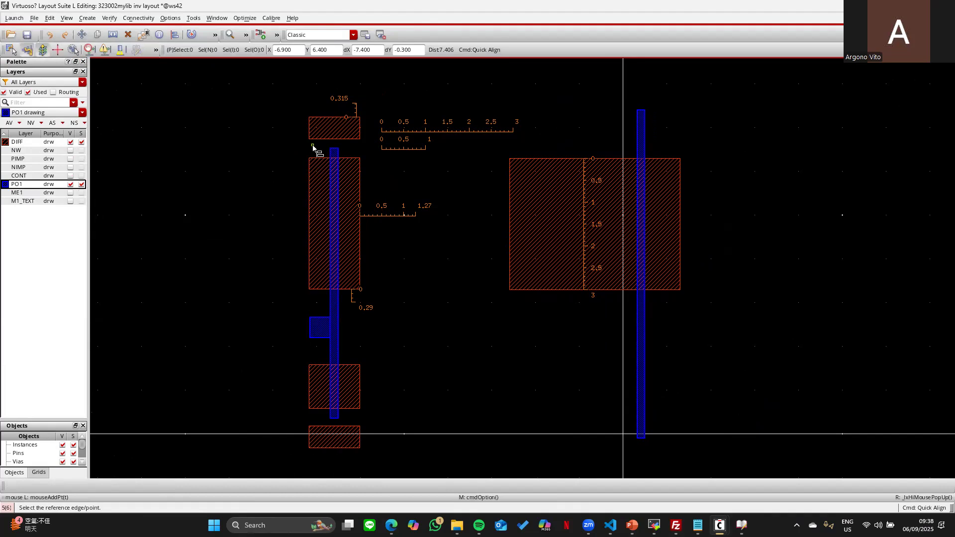
key("Escape")
- Add two rulers measuring the 0.49 poly-to-DIFF spacing on the right and left sides
key("k")
left_click(339, 172)
left_click(349, 176)
left_click(330, 176)
left_click(305, 175)
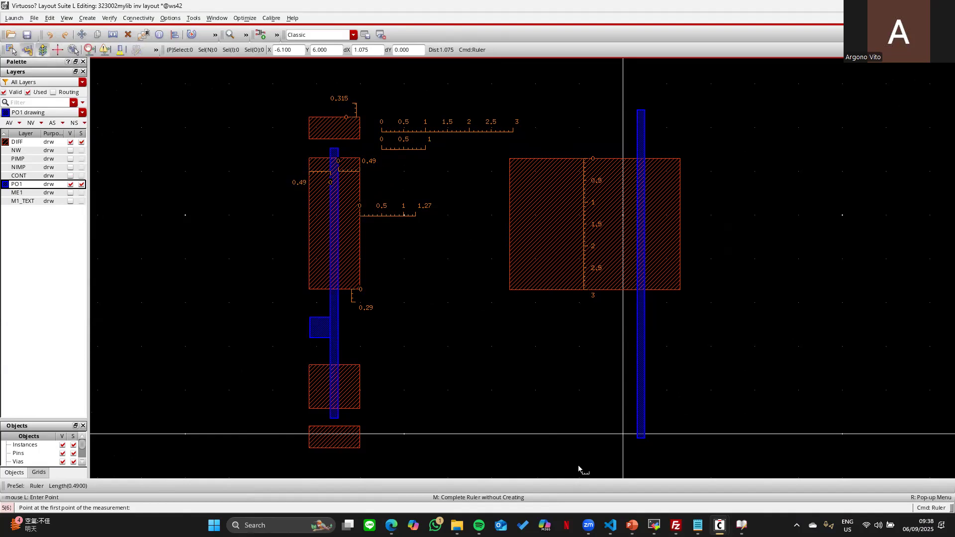
- Open the rule DRC file from Downloads\製程檔案 in Visual Studio Code and scroll through it
mouse_move(458, 526)
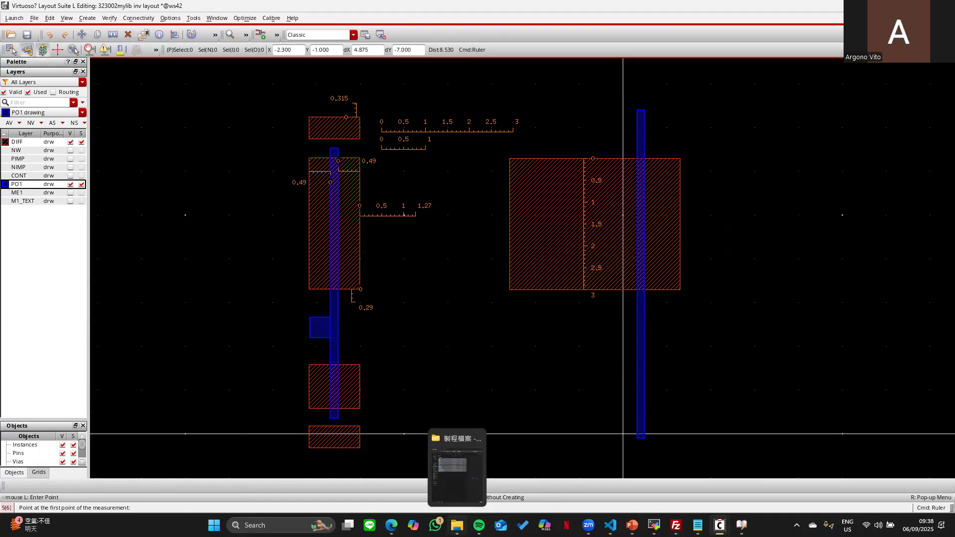
left_click(457, 475)
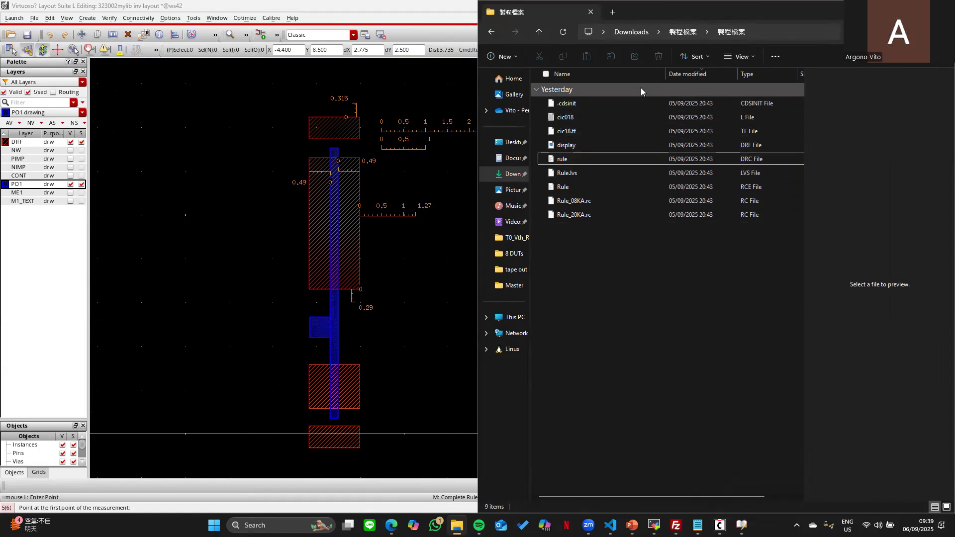
left_click(637, 187)
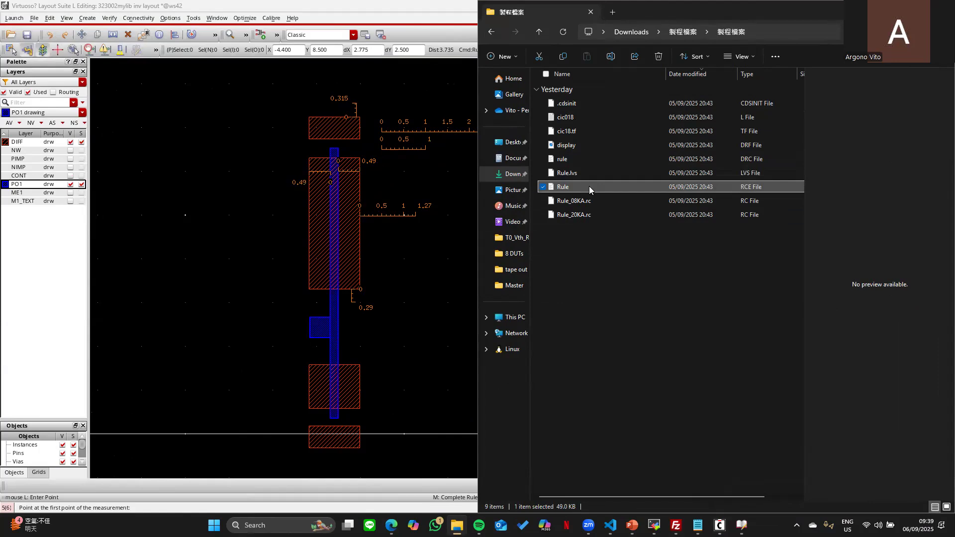
left_click(567, 158)
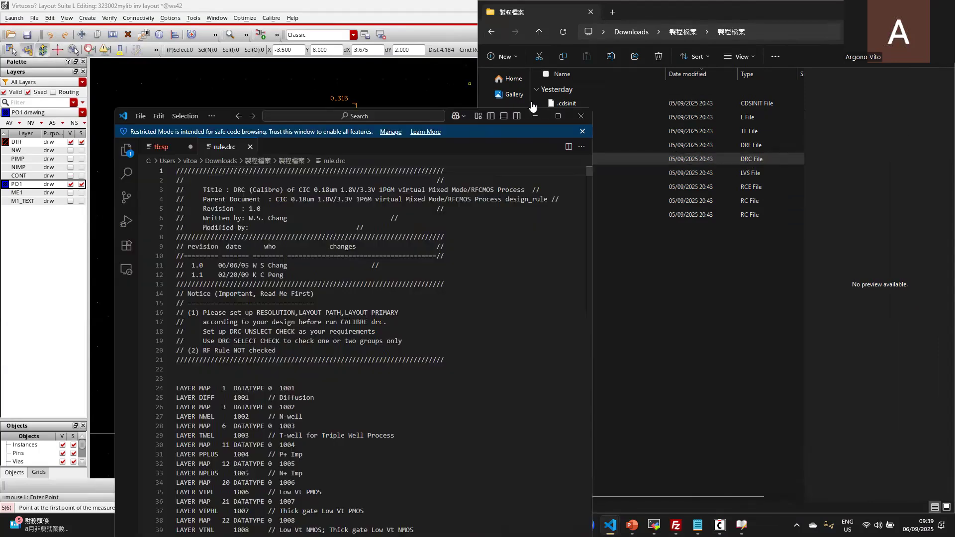
left_click(559, 110)
scroll(671, 253, "down", 14)
scroll(671, 253, "down", 6)
- Scroll through rule.drc, glance at the tutorial slides, then bring rule.drc back full-screen
left_click_drag(949, 77, 929, 181)
scroll(195, 242, "down", 4)
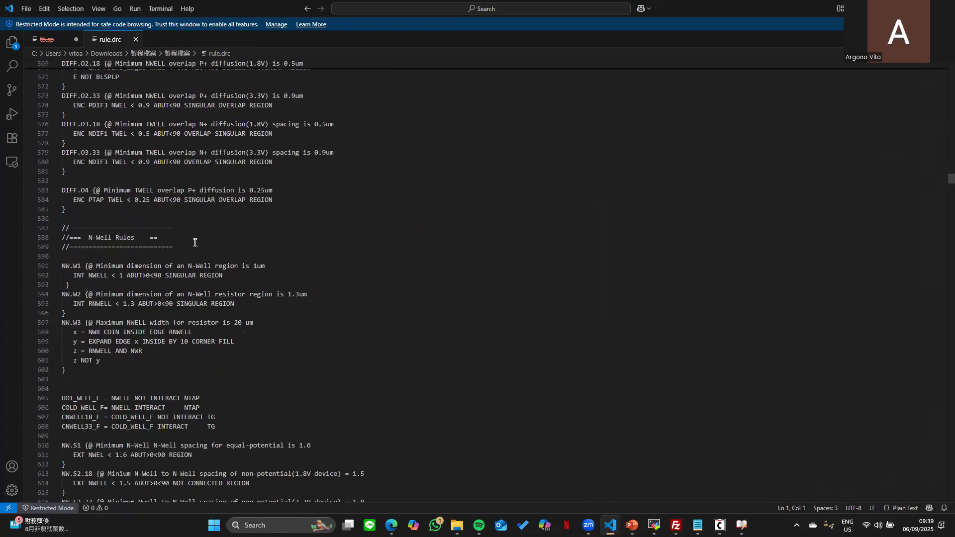
scroll(153, 248, "up", 1)
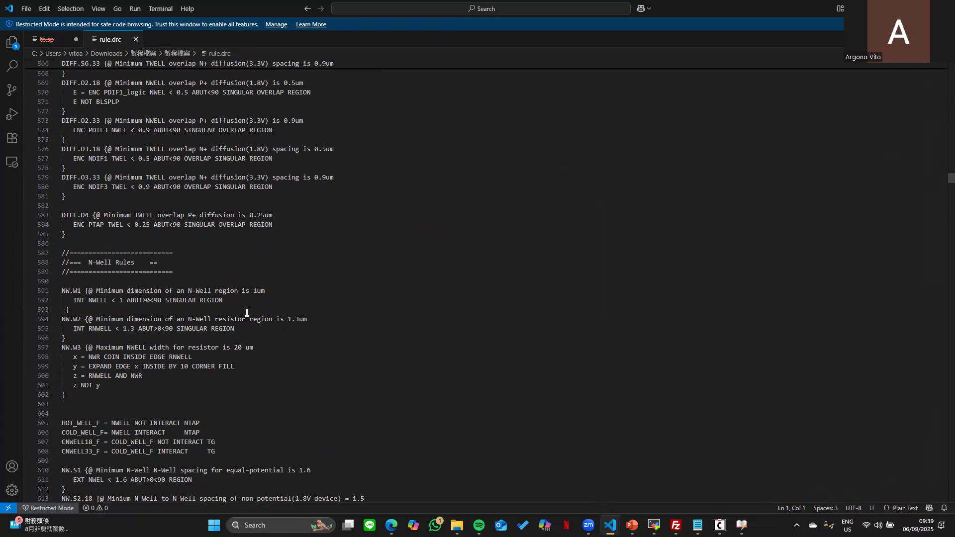
scroll(246, 312, "down", 14)
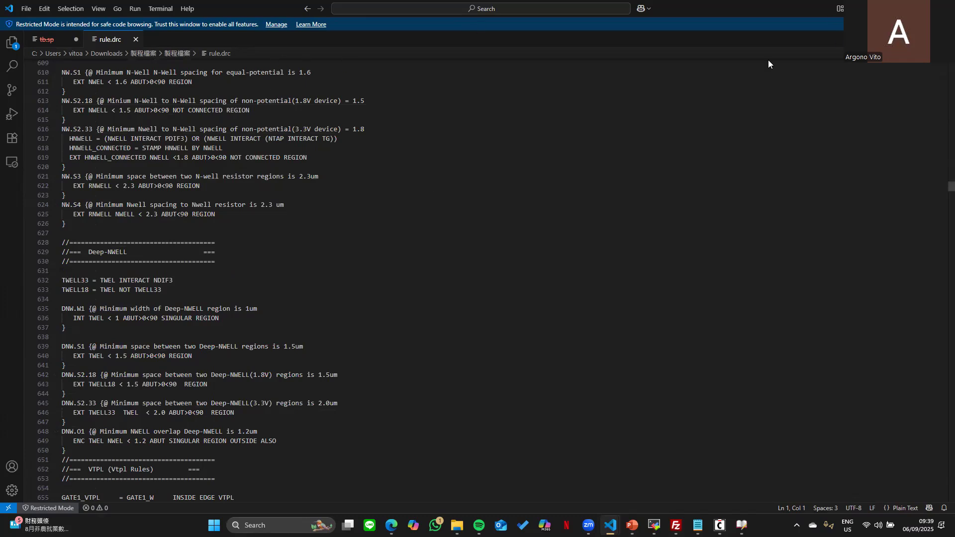
left_click(897, 7)
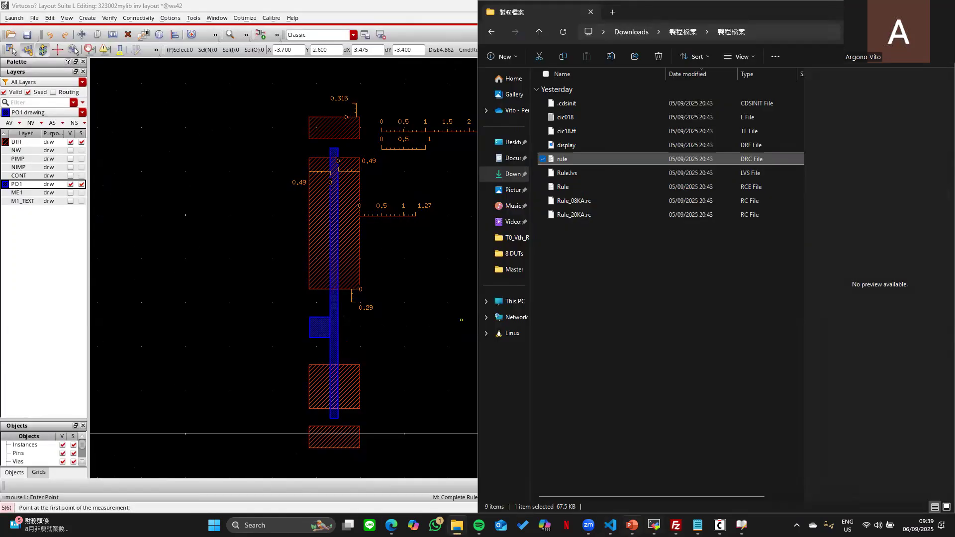
left_click(632, 525)
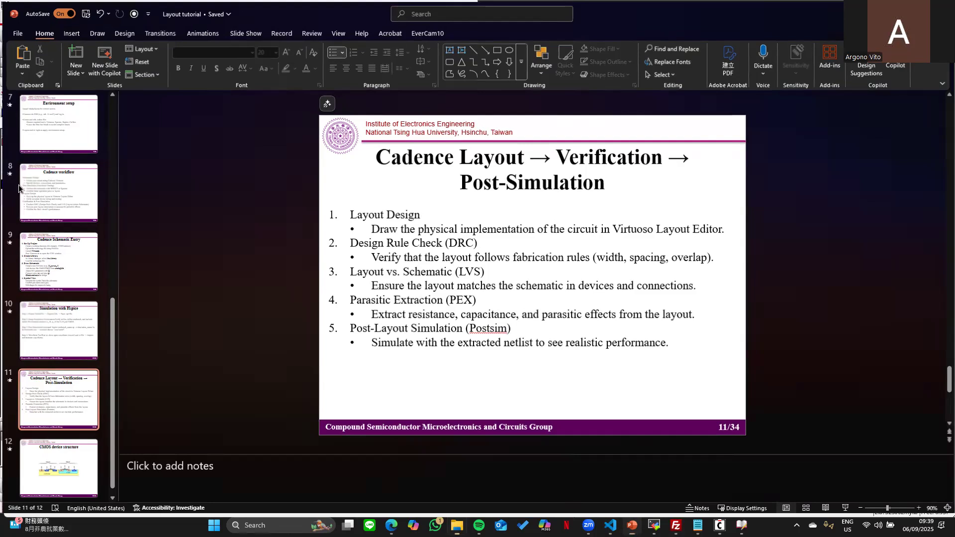
left_click(632, 525)
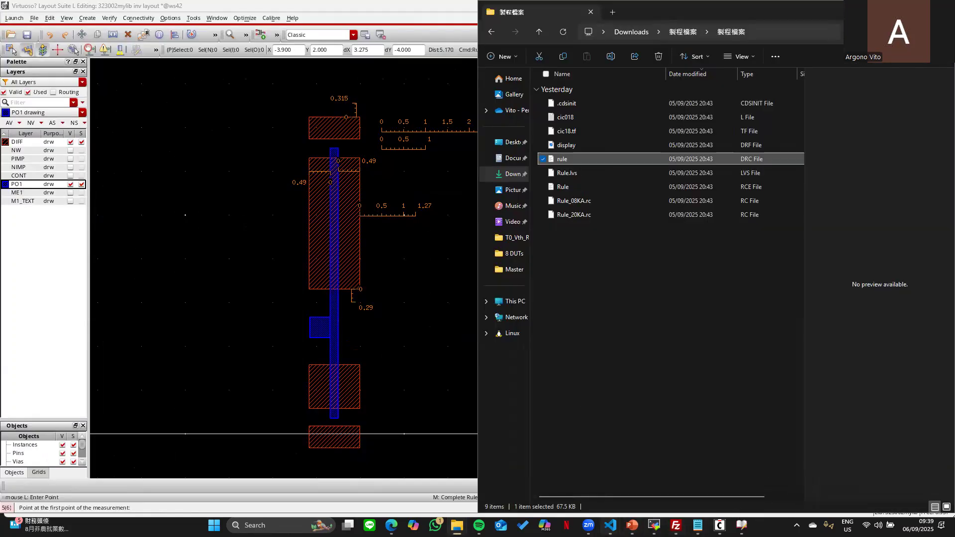
left_click(611, 526)
left_click(521, 473)
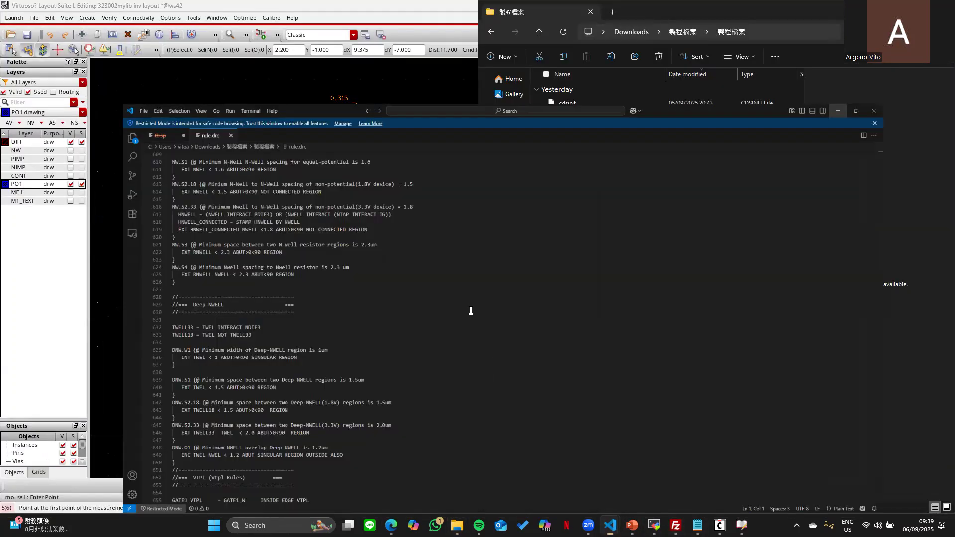
- Search rule.drc for 'Diff', select the Diffusion (Active) Layer Rules block, and close VS Code
key("ctrl+f")
type("Diff")
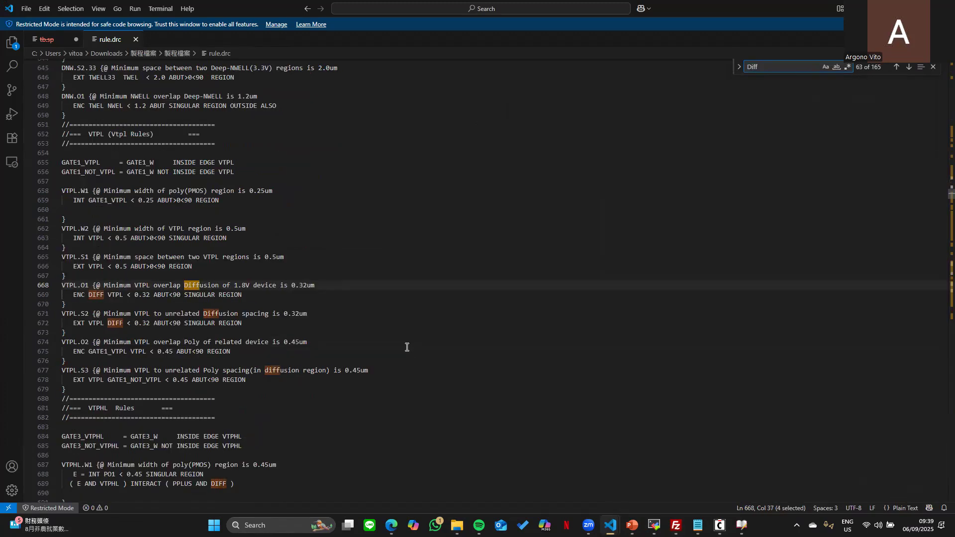
left_click_drag(949, 193, 944, 165)
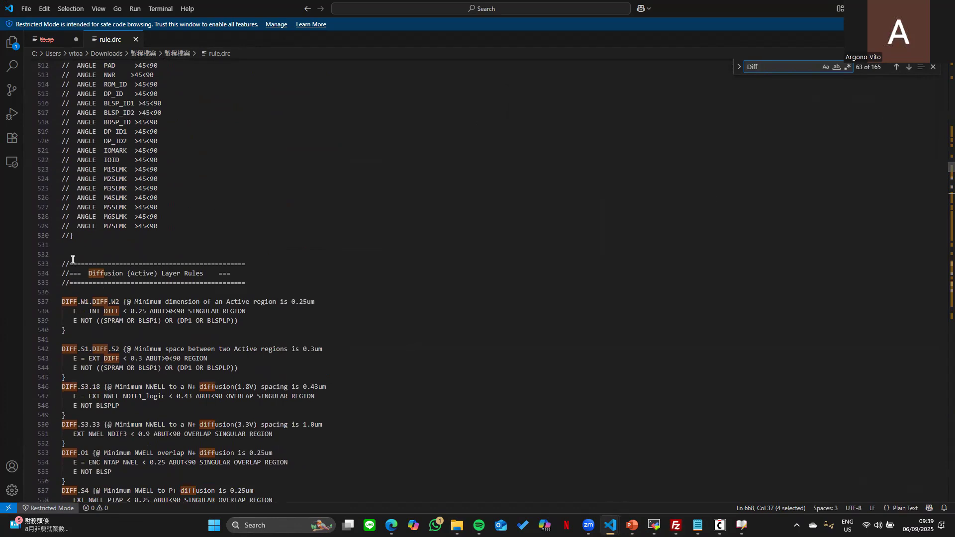
left_click_drag(84, 258, 361, 467)
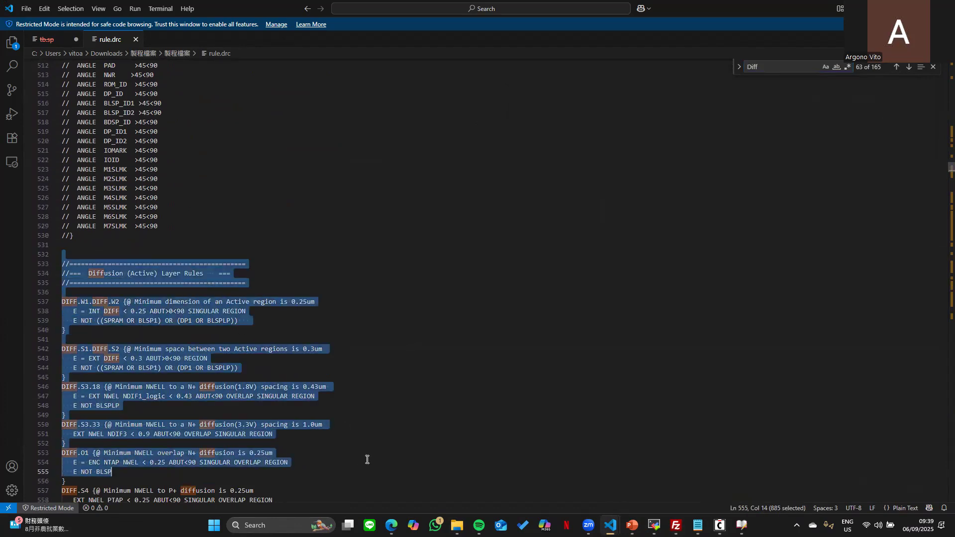
scroll(465, 359, "down", 3)
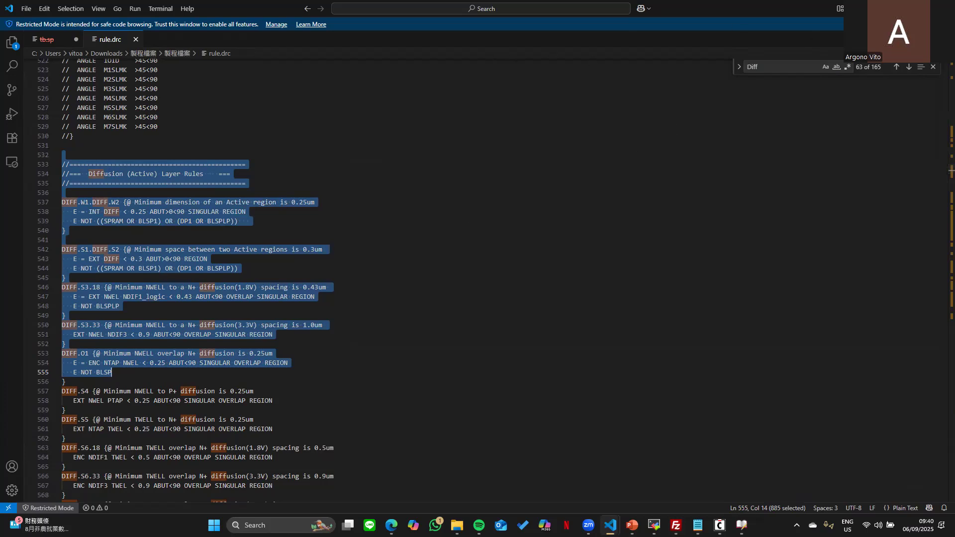
key("alt+F4")
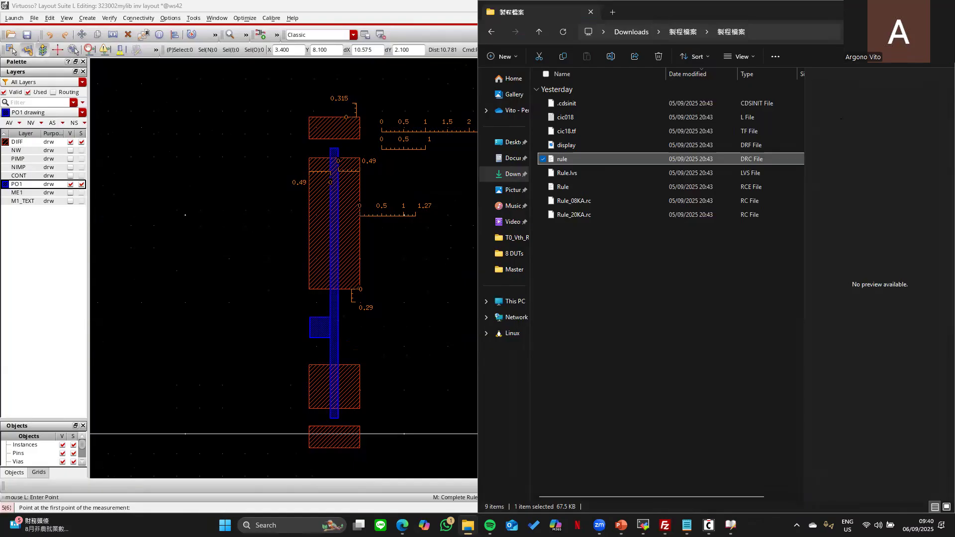
- Quick Align the DIFF rectangle's left and right edges to the poly bar at 0.4 spacing
key("alt+Tab")
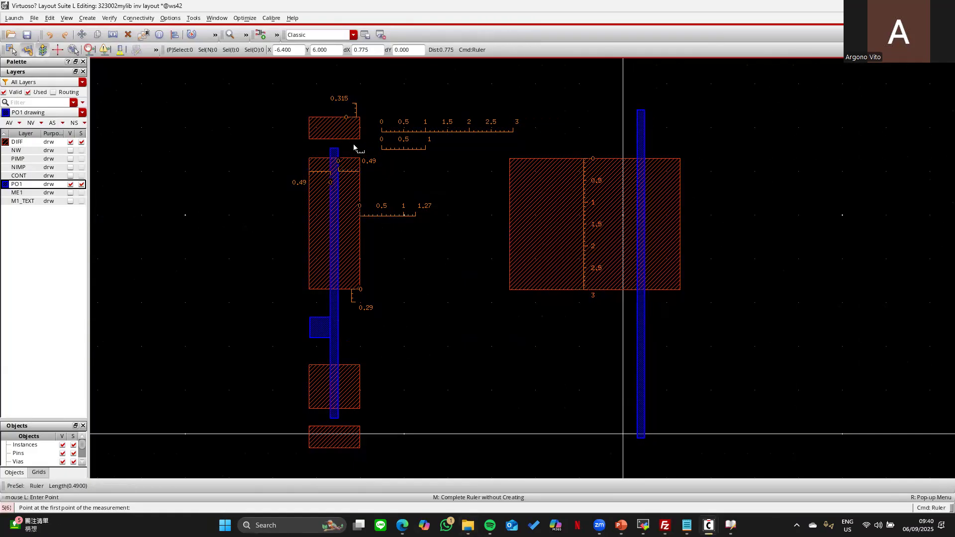
key("Escape")
key("a")
key("F3")
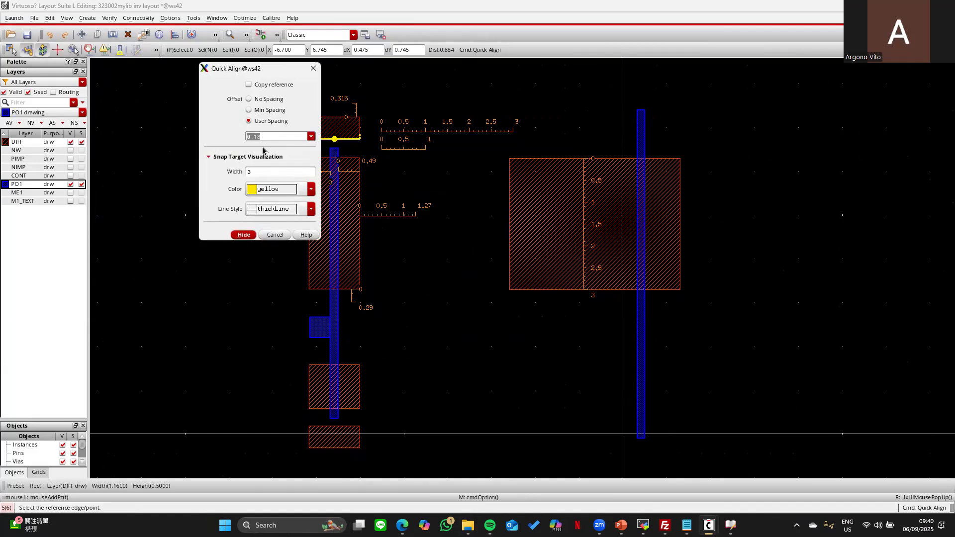
key("BackSpace")
key("Return")
left_click(509, 215)
left_click(637, 211)
left_click(680, 217)
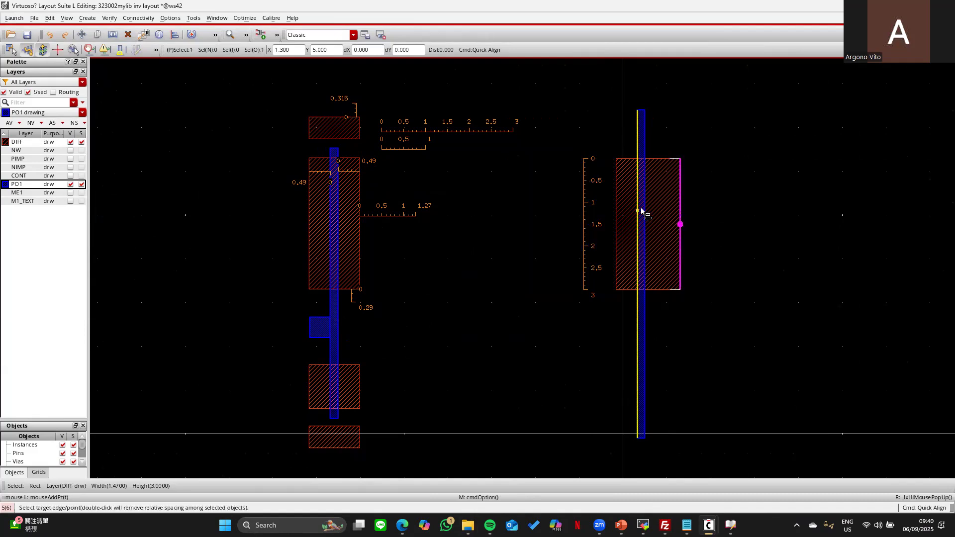
left_click(823, 256)
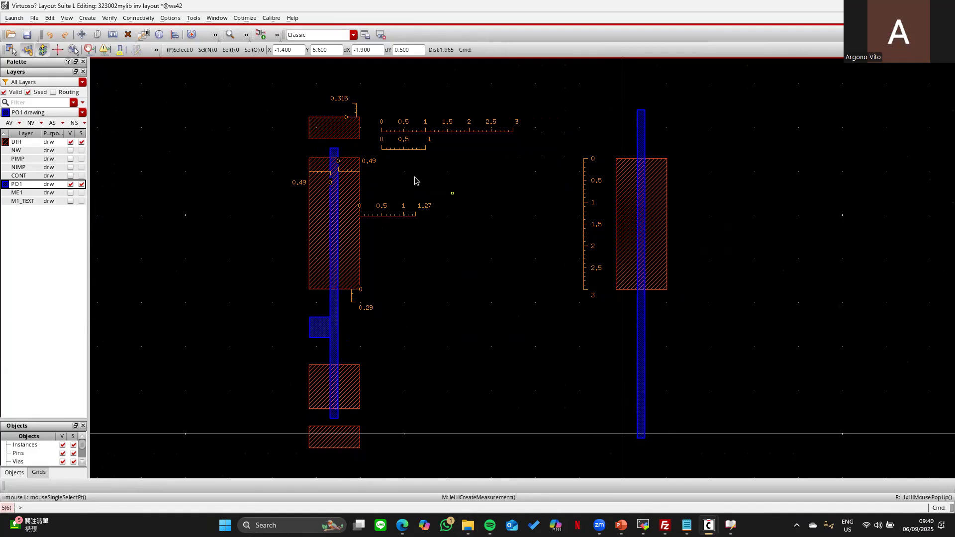
- Turn on NW layer visibility and review the CMOS device structure slide, then return to Virtuoso
left_click(69, 150)
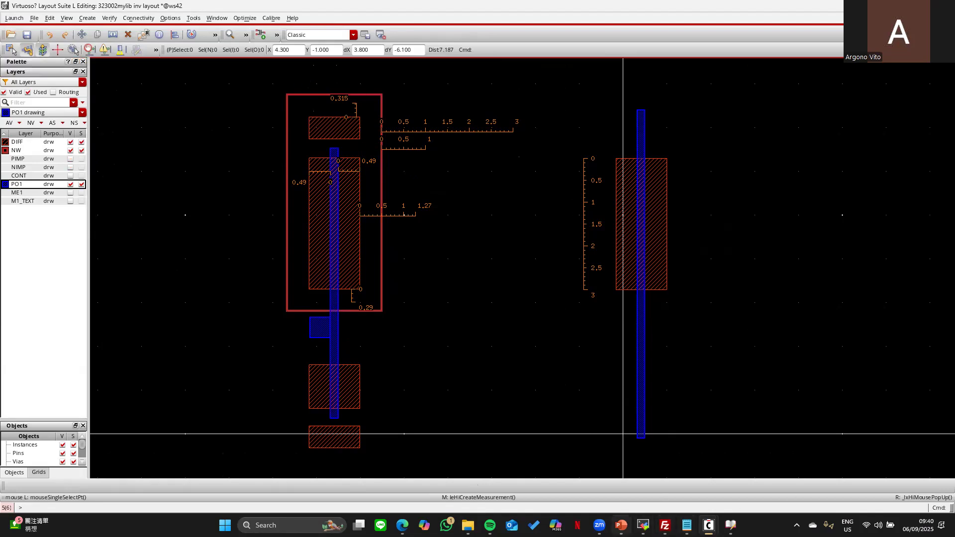
left_click(621, 525)
scroll(581, 278, "down", 1)
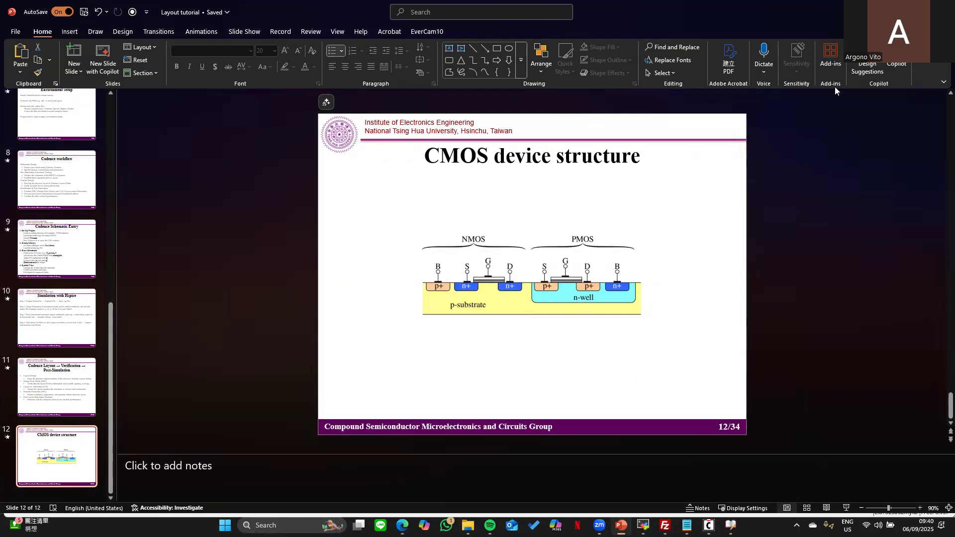
left_click(898, 10)
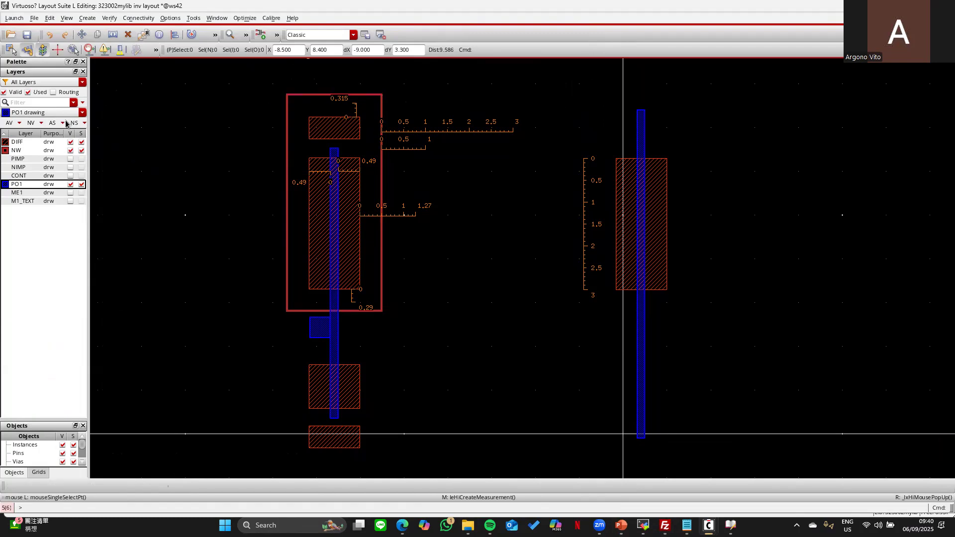
- Measure a 0.5 ruler beside the DIFF and draw a rough NW rectangle around the right device
key("k")
left_click(360, 241)
left_click(382, 243)
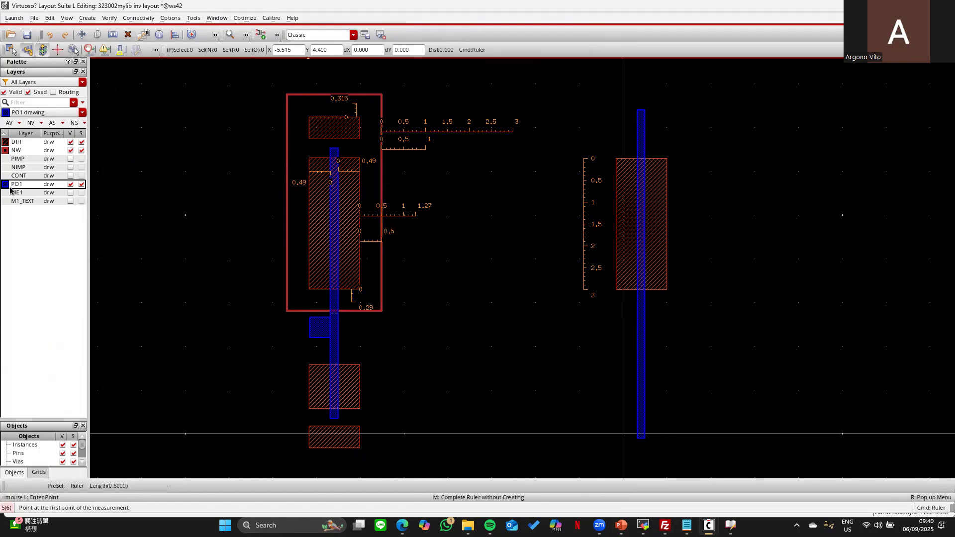
left_click(19, 151)
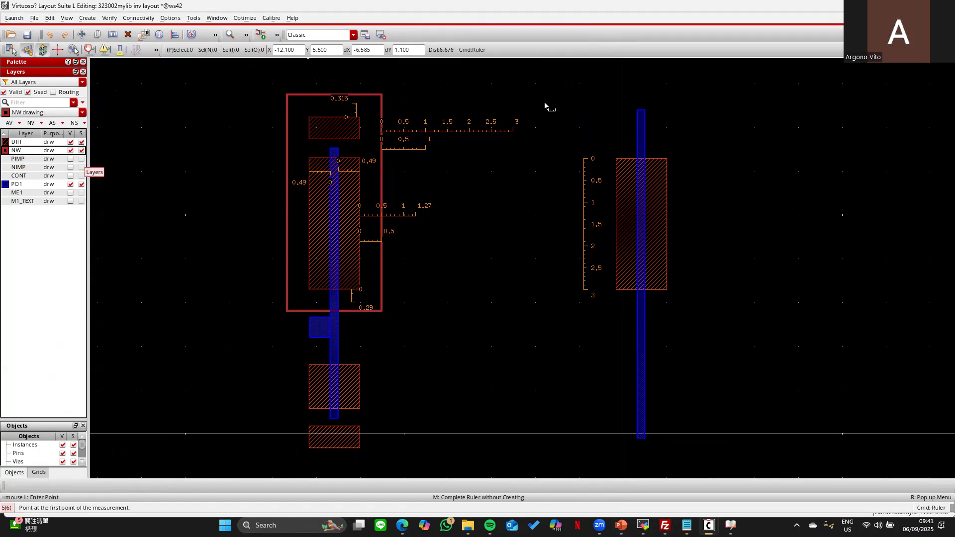
key("r")
left_click(545, 75)
left_click(788, 374)
key("Escape")
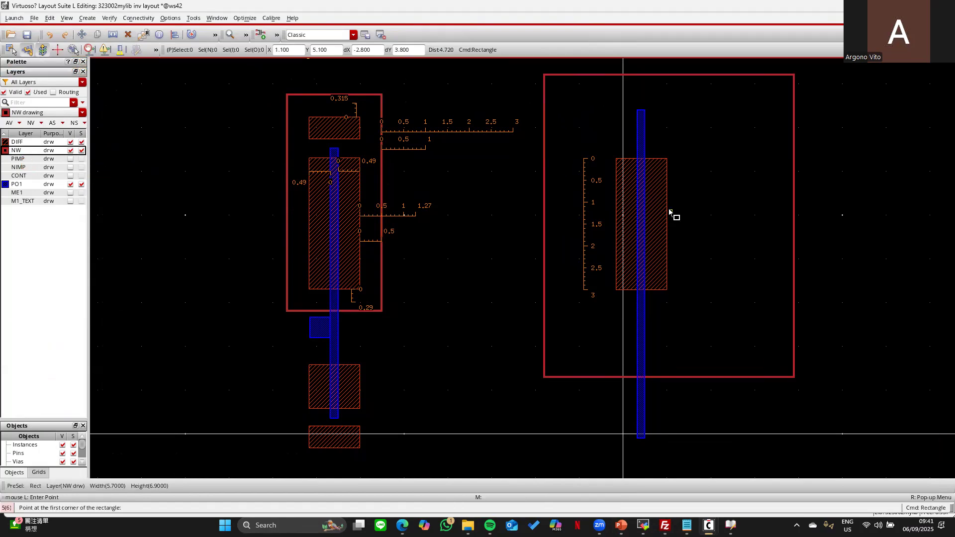
- Quick Align the NW left, right and bottom edges 0.5 from the DIFF edges
key("a")
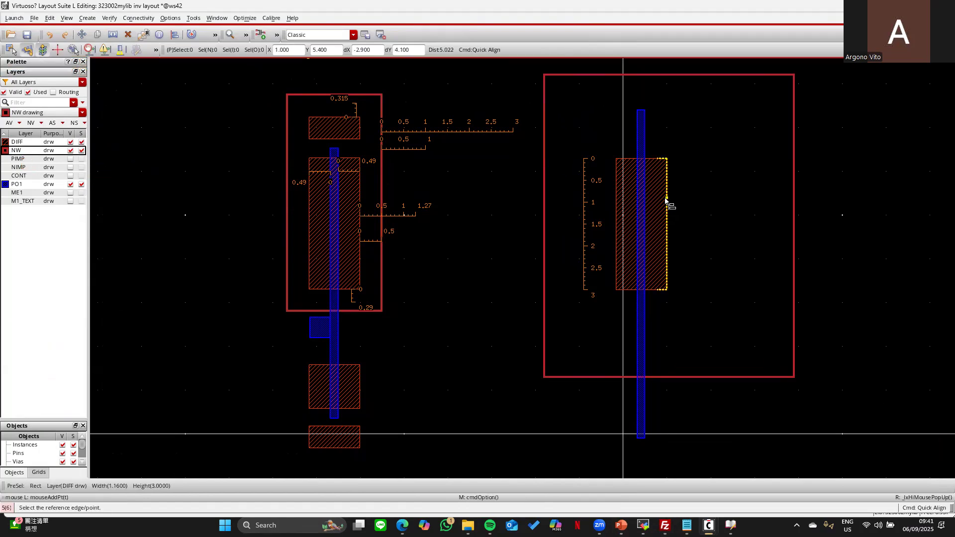
key("F3")
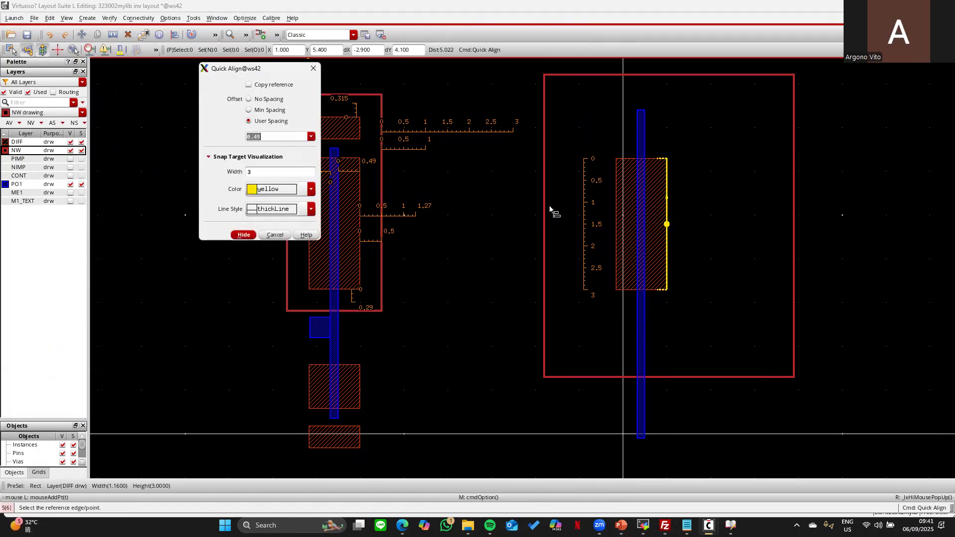
type("0.")
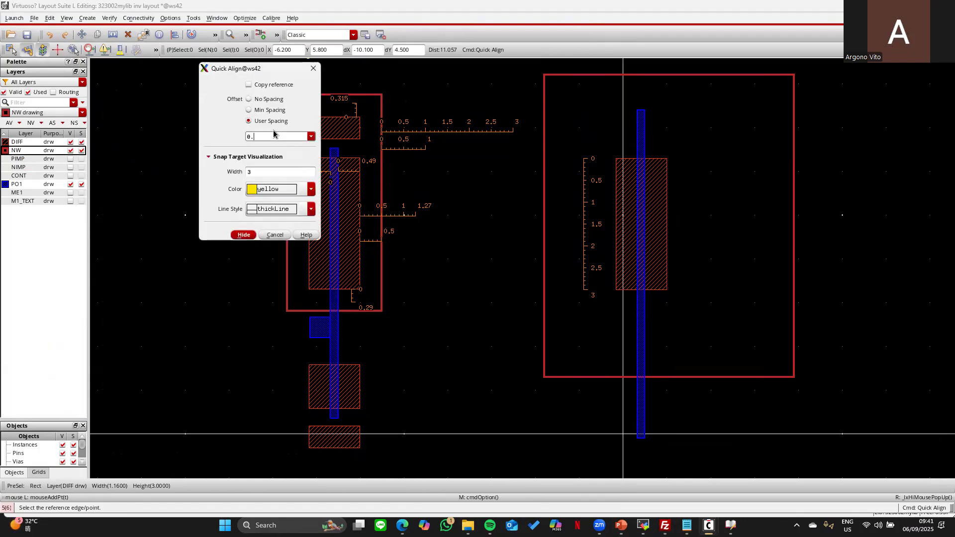
key("Return")
left_click(544, 245)
left_click(794, 226)
left_click(668, 220)
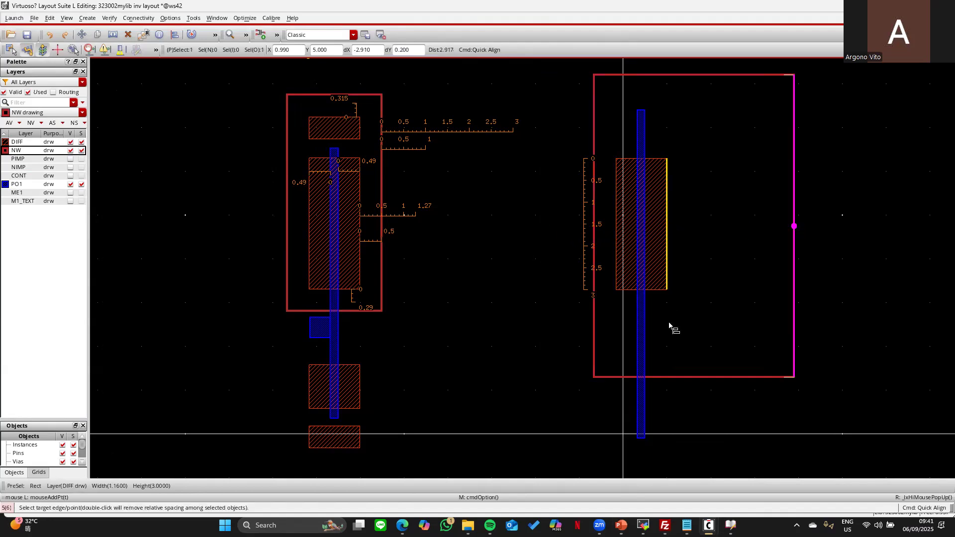
left_click(670, 376)
left_click(662, 294)
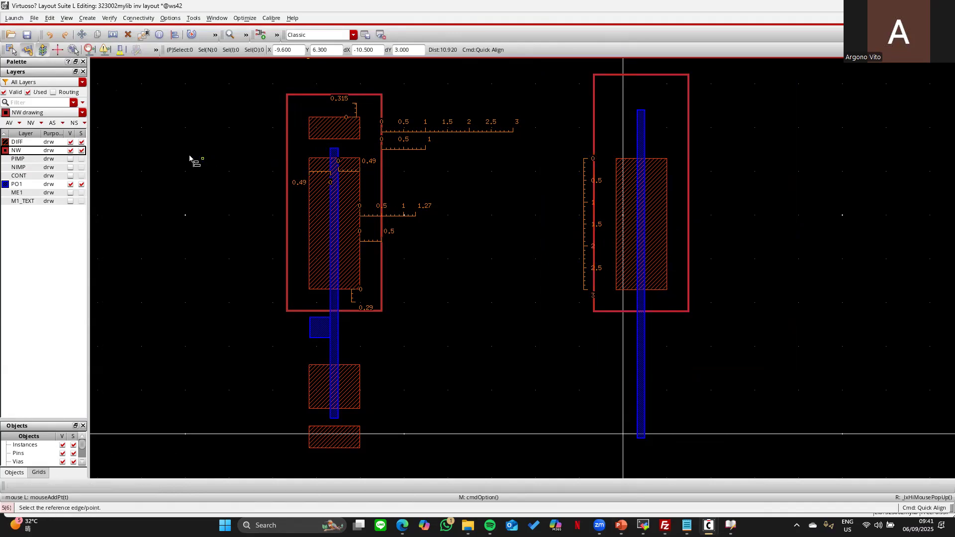
key("shift+k")
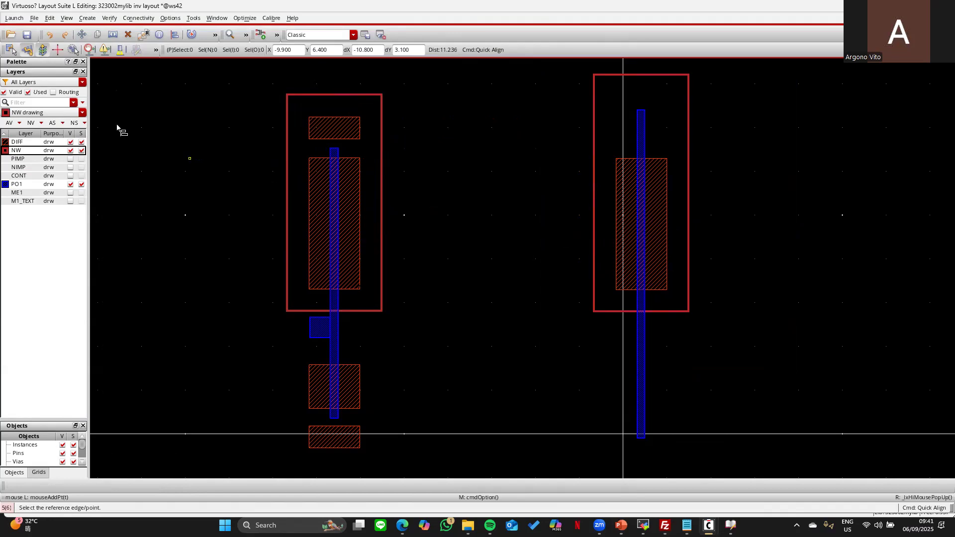
left_click(51, 35)
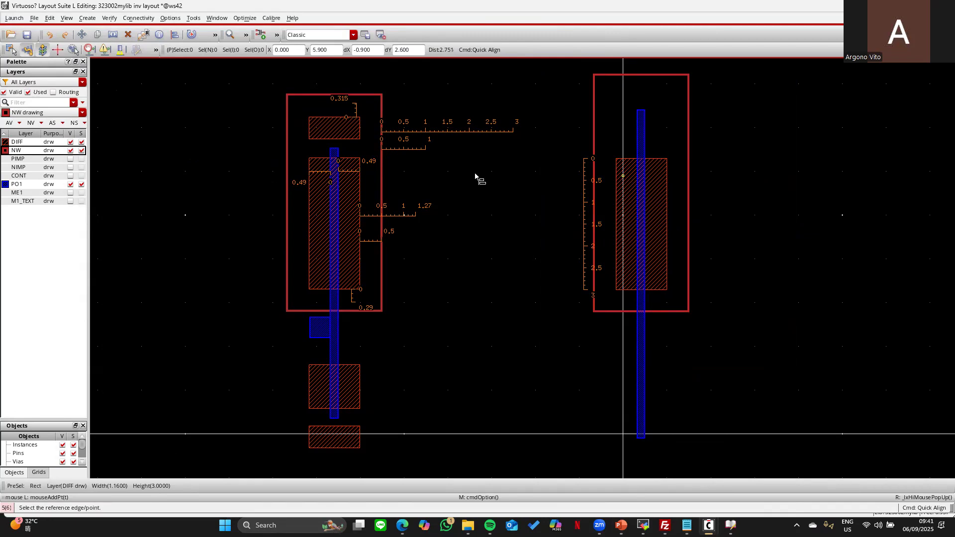
key("Escape")
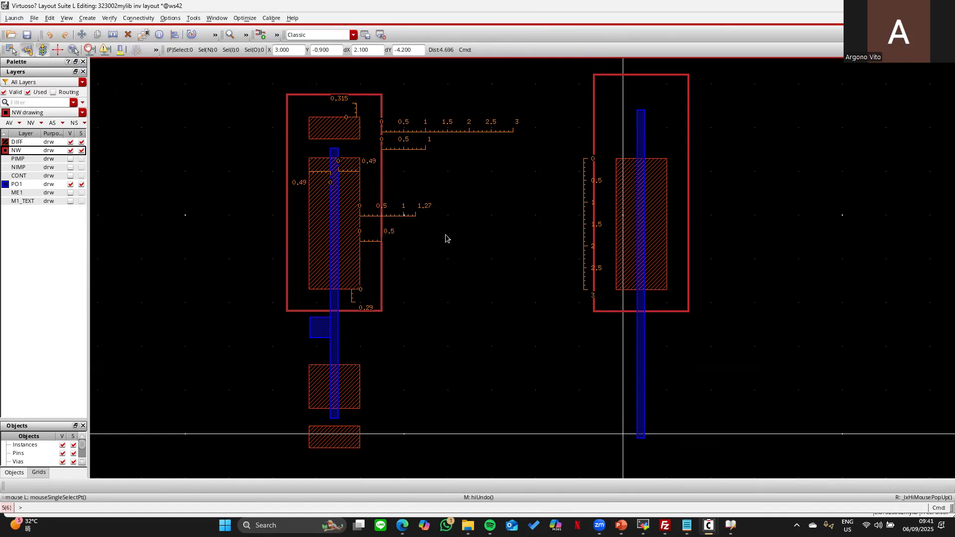
left_click(11, 49)
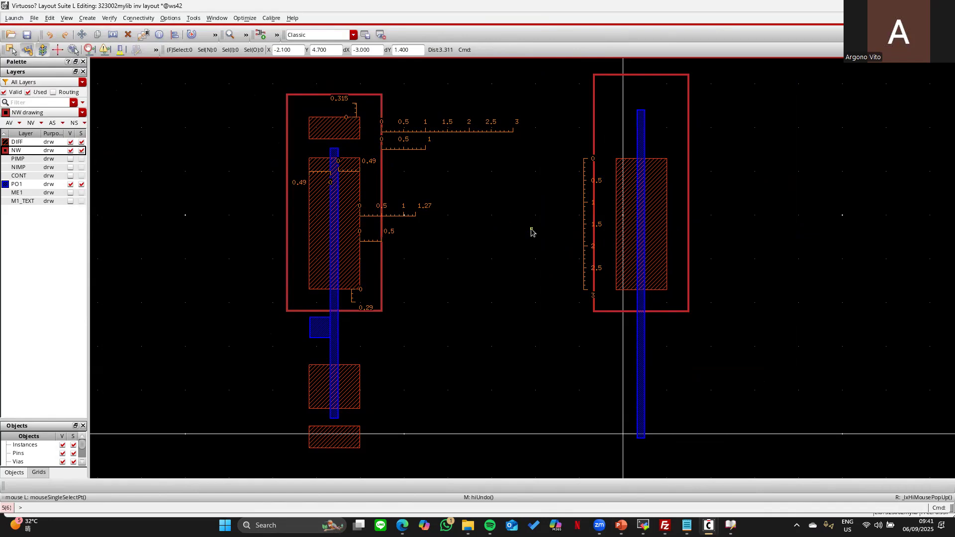
- Box-select the right device's four shapes and align them, with no spacing, to the left DIFF top
key("a")
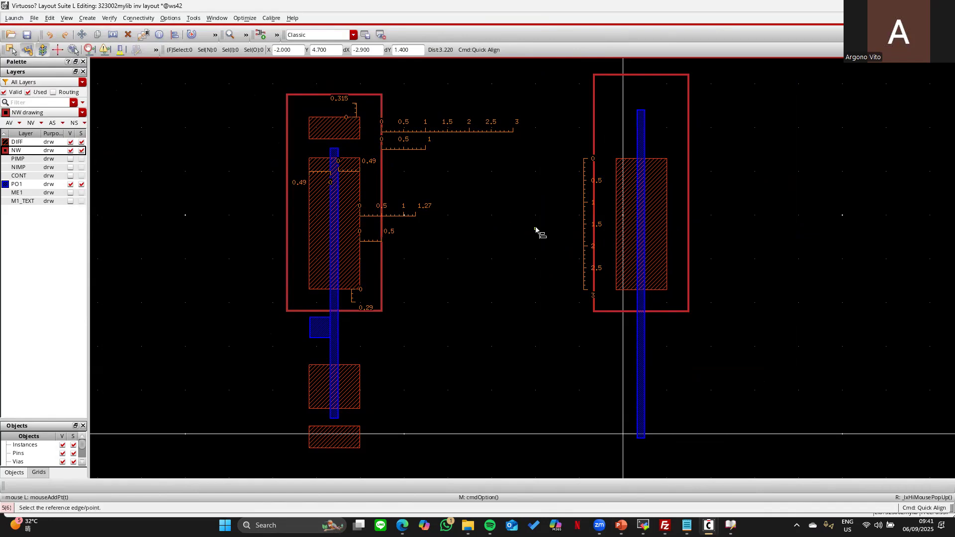
key("F3")
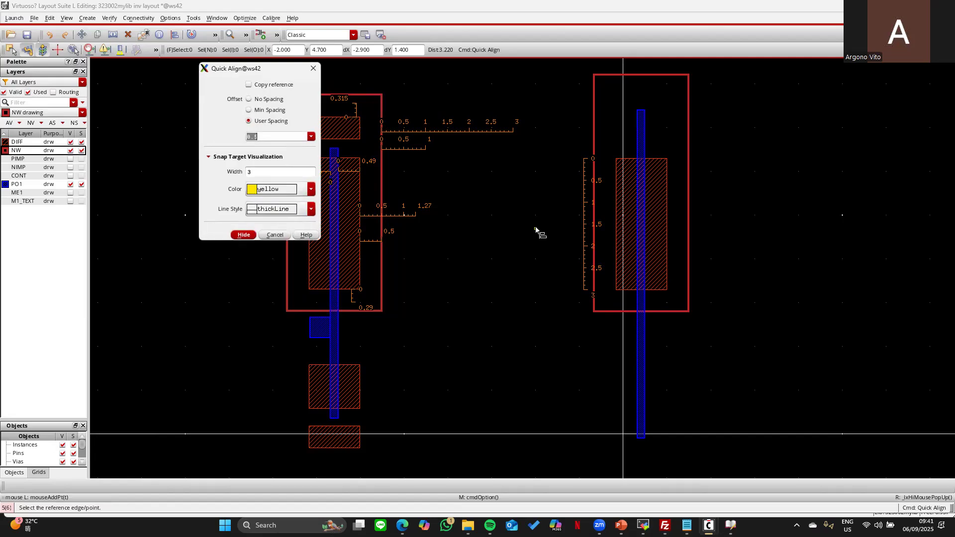
left_click(249, 99)
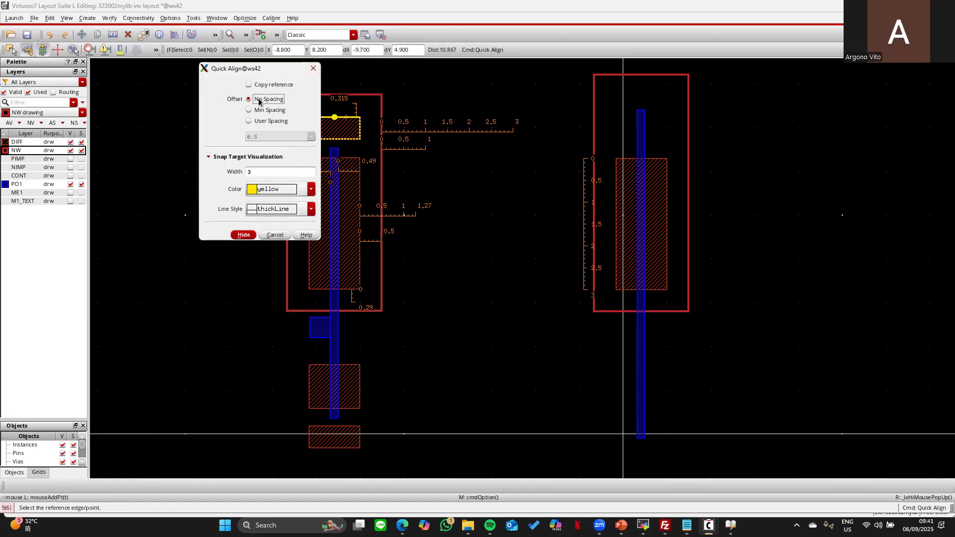
key("Return")
left_click_drag(562, 63, 851, 325)
left_click(770, 457)
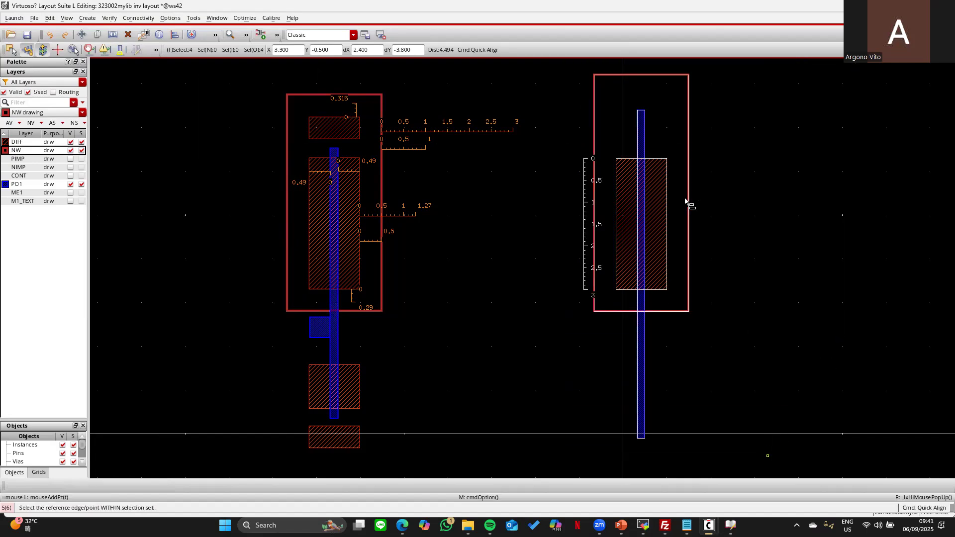
left_click(644, 158)
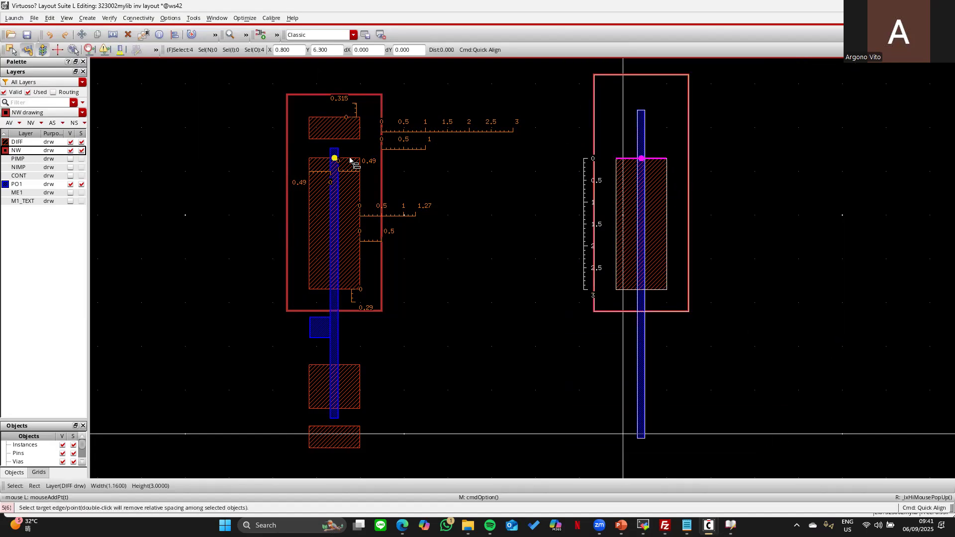
left_click(351, 160)
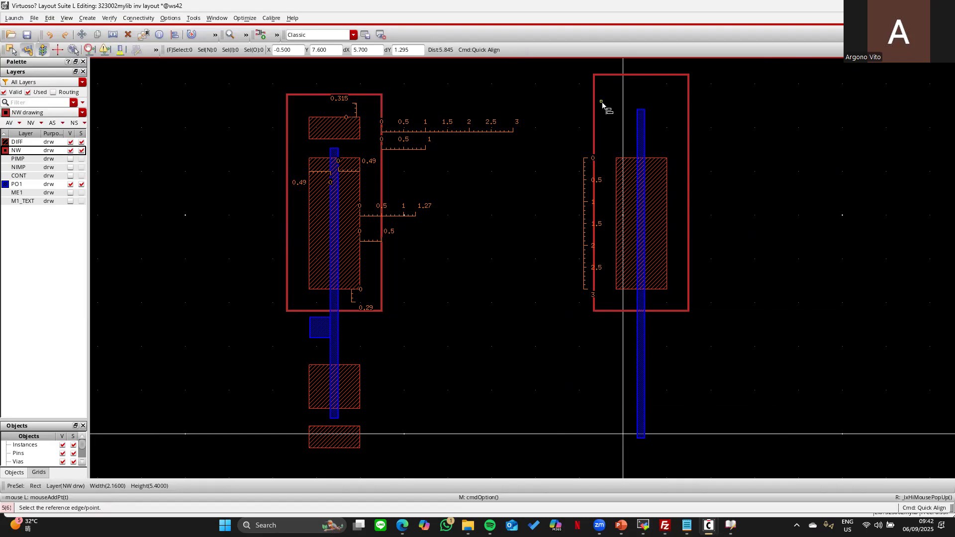
- With partial select, snap the right poly strip's top edge to the left poly strip's top
left_click(9, 50)
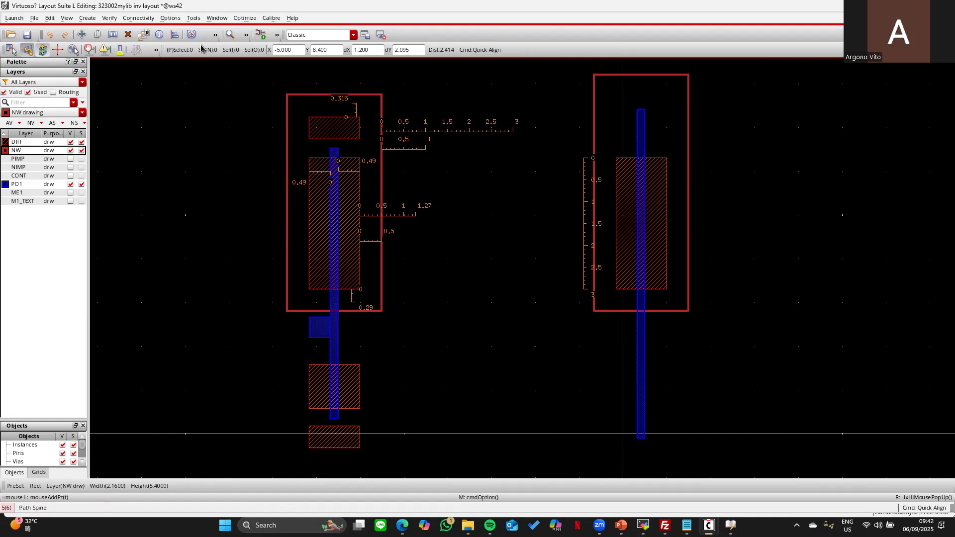
left_click(625, 75)
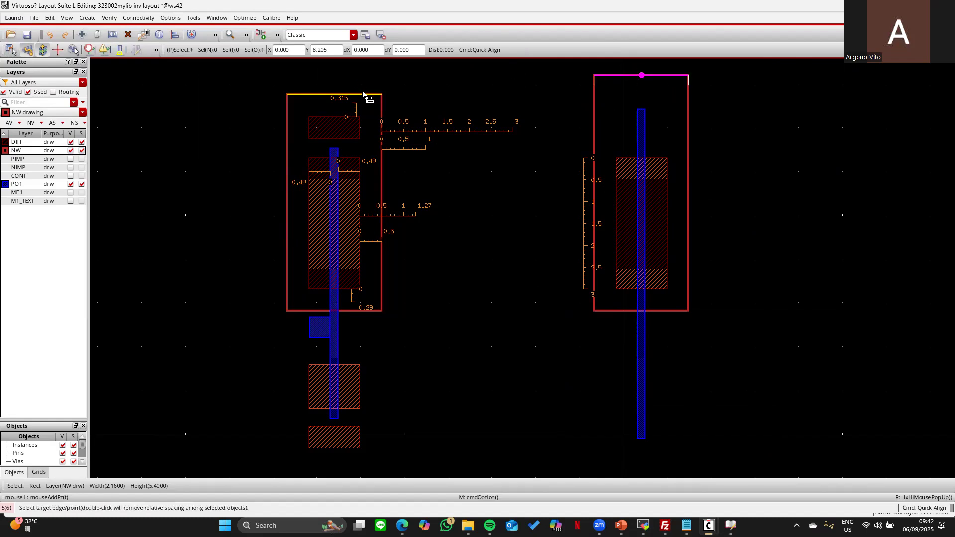
left_click(641, 110)
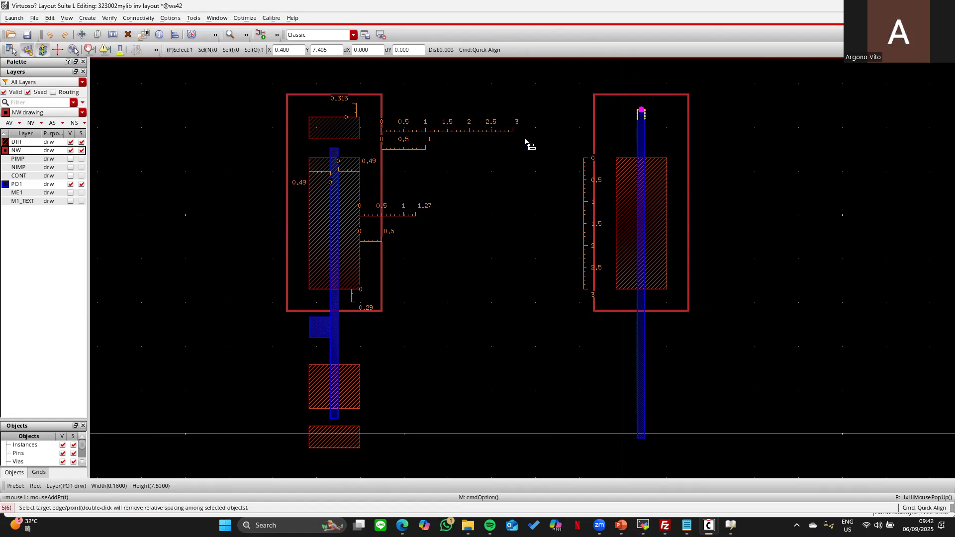
left_click(334, 150)
key("Escape")
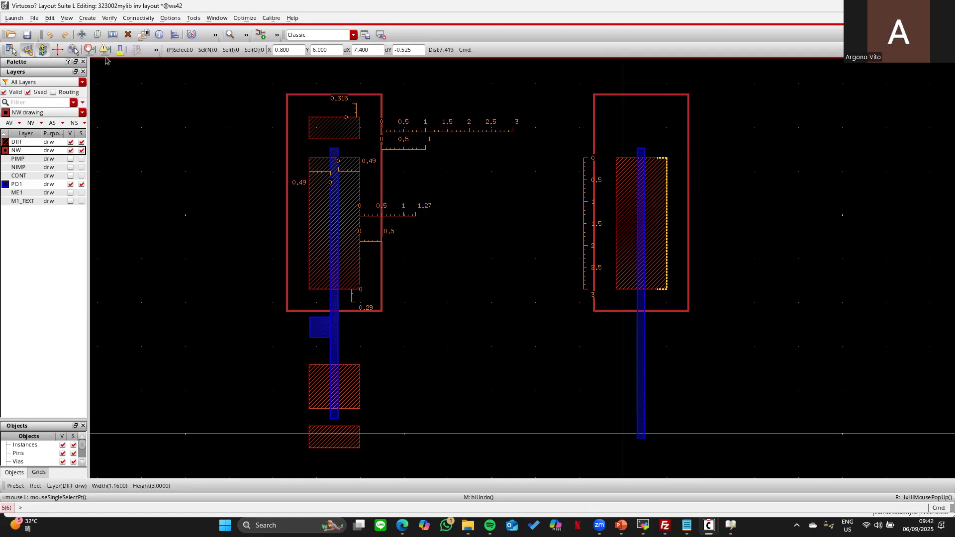
left_click(7, 51)
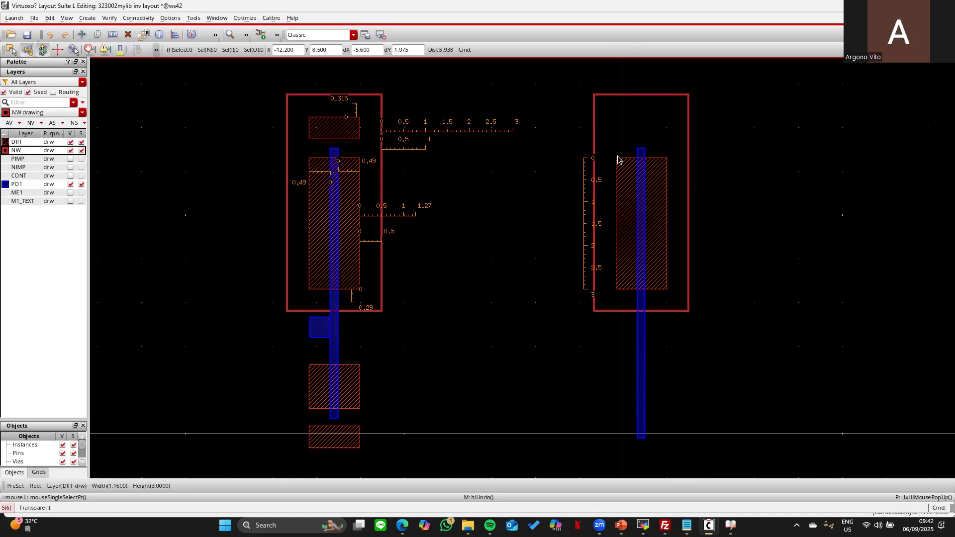
key("q")
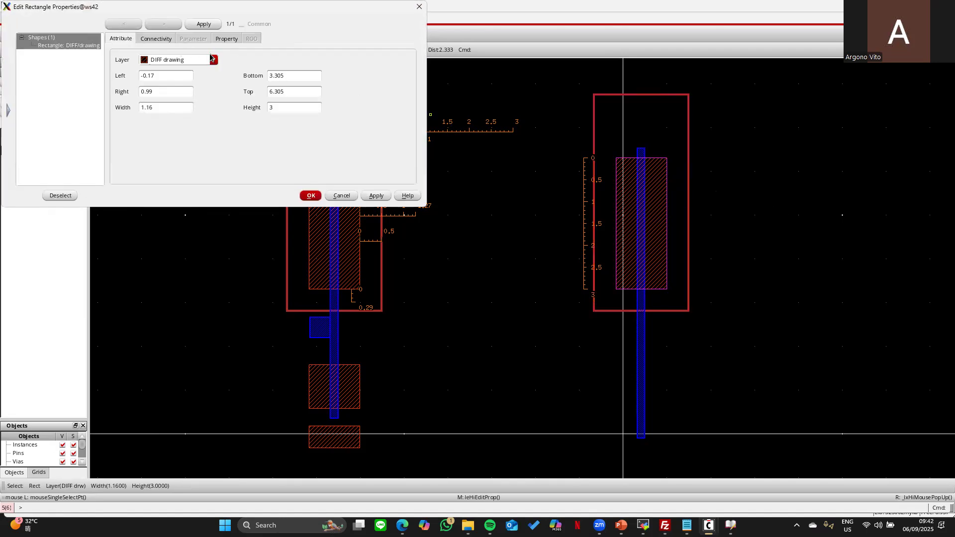
left_click(213, 61)
left_click(214, 60)
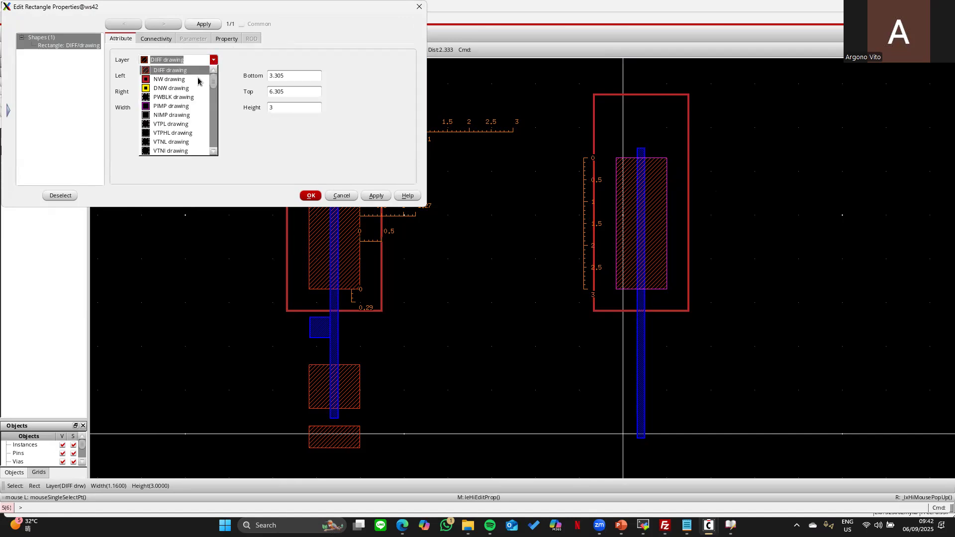
left_click(174, 107)
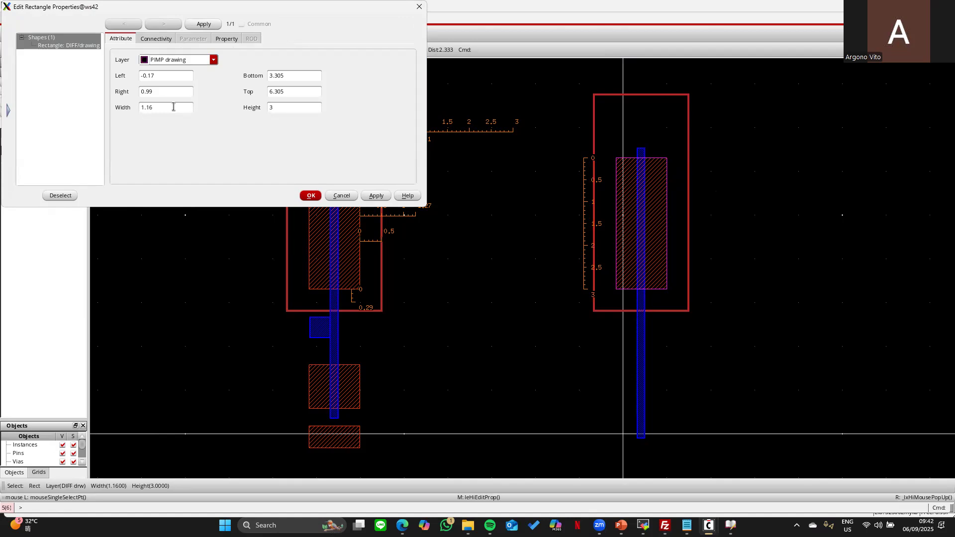
left_click(312, 197)
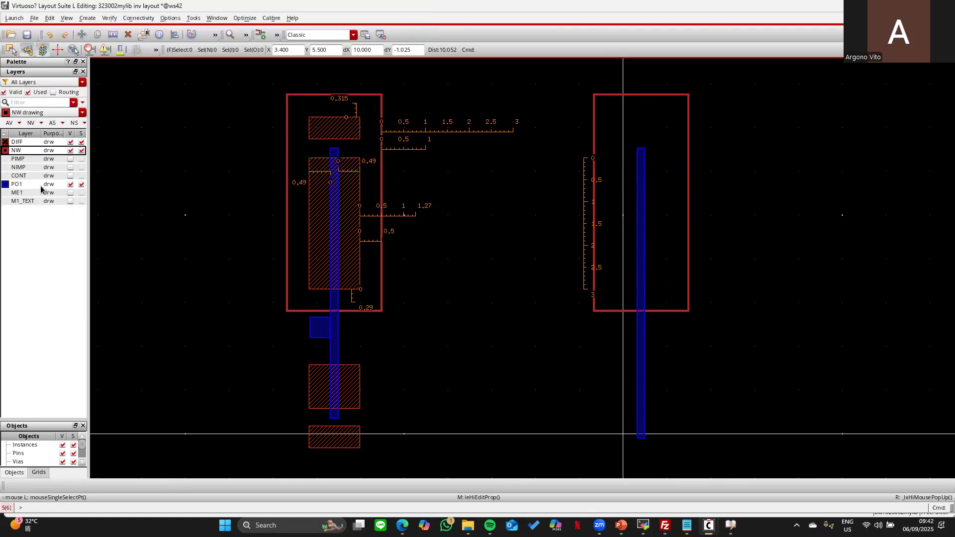
left_click(71, 159)
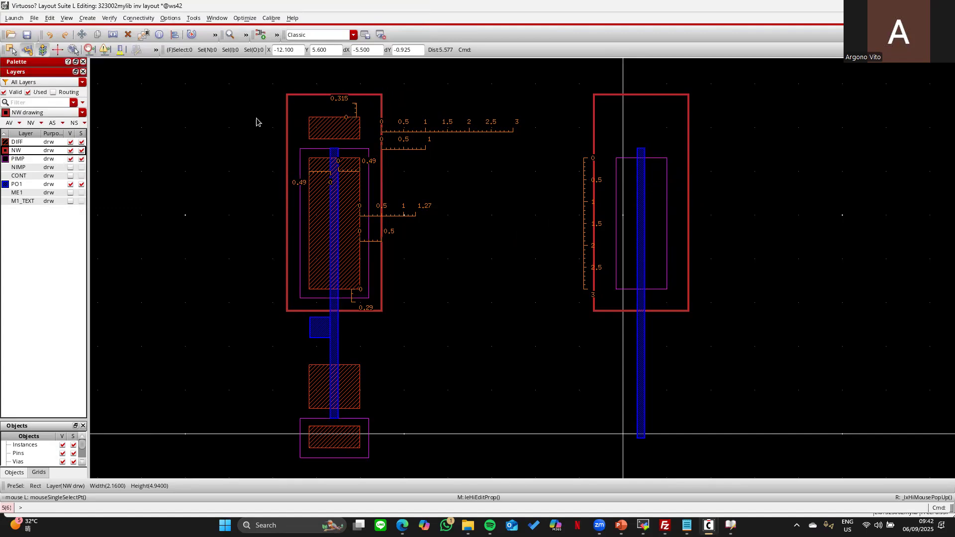
left_click(71, 159)
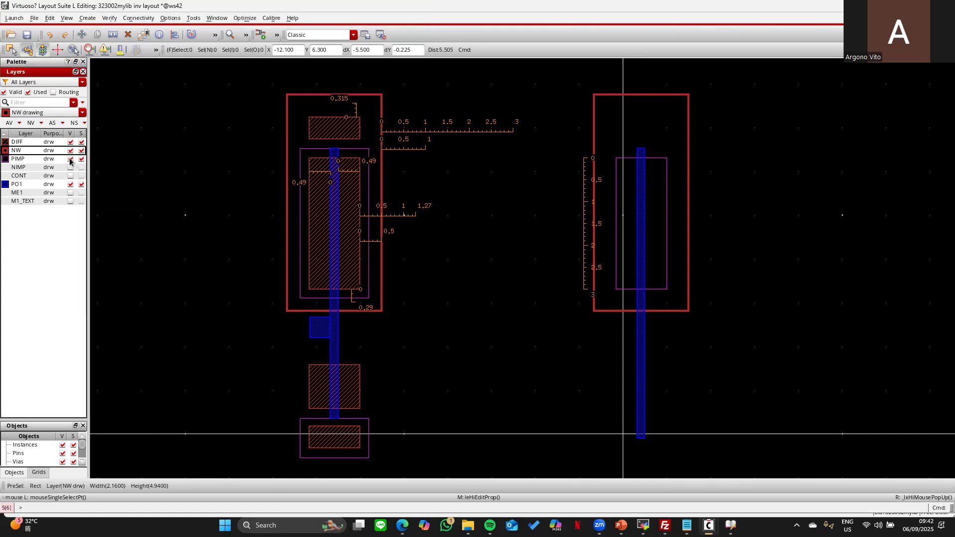
left_click(52, 36)
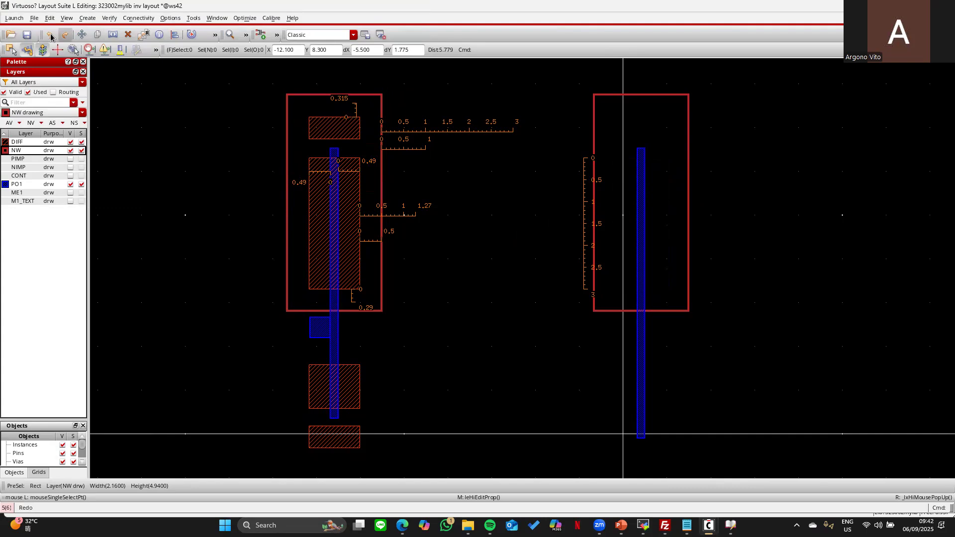
left_click(625, 179)
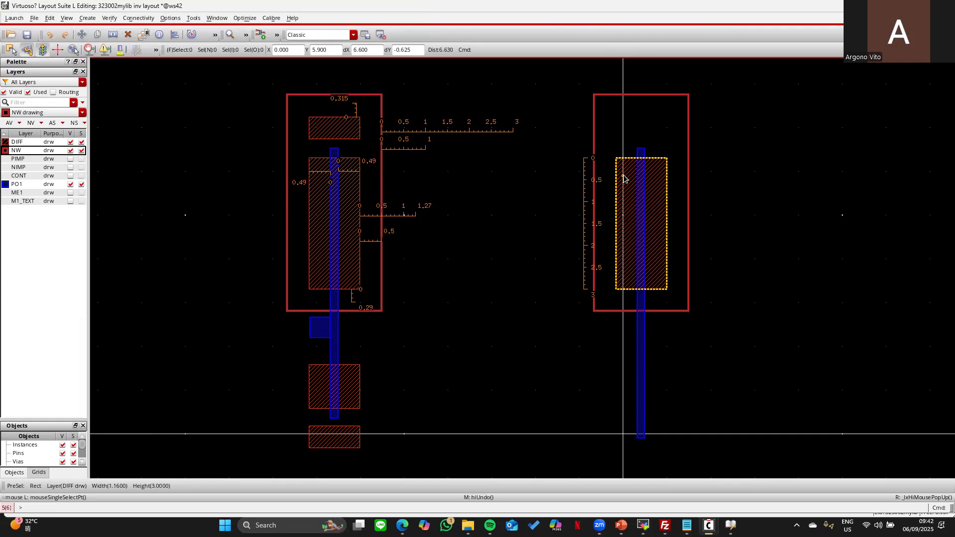
key("q")
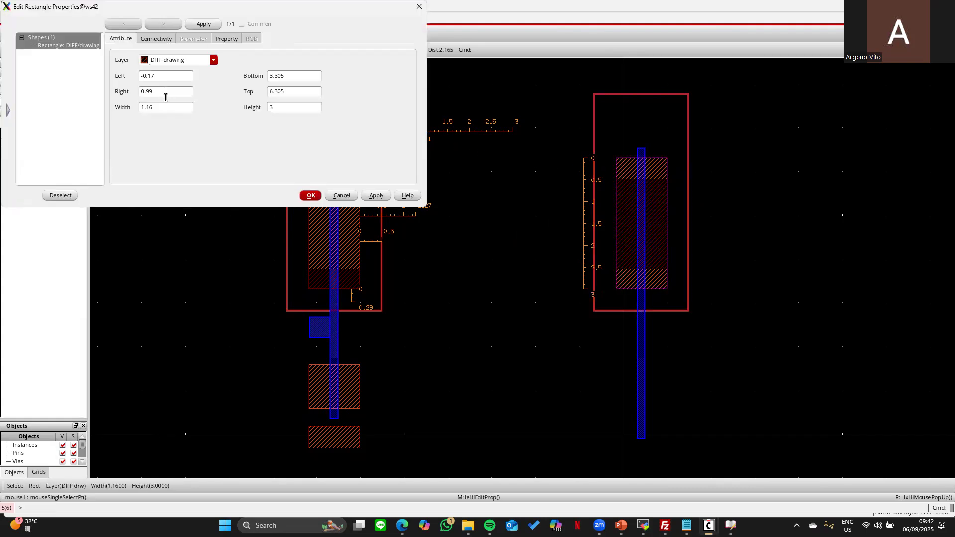
left_click(283, 108)
type("4")
key("Return")
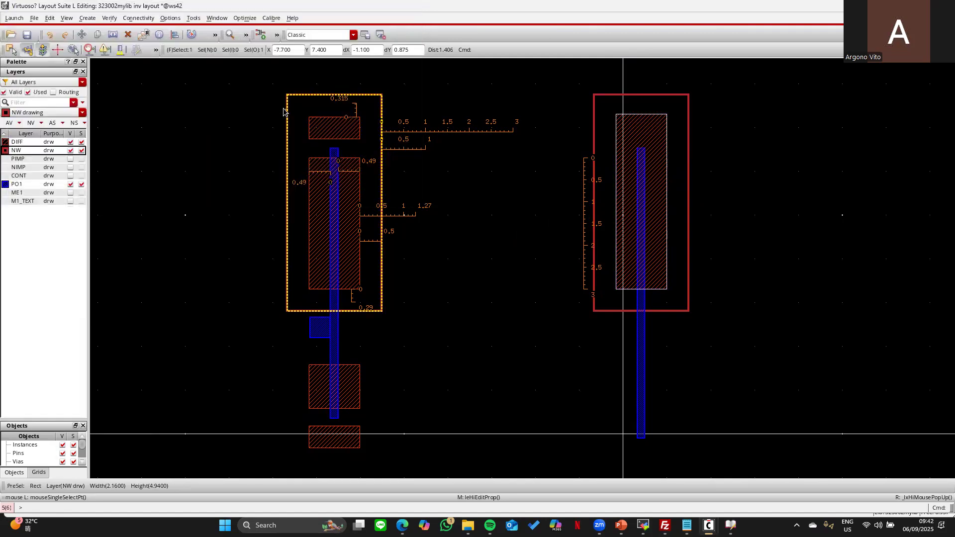
left_click(51, 35)
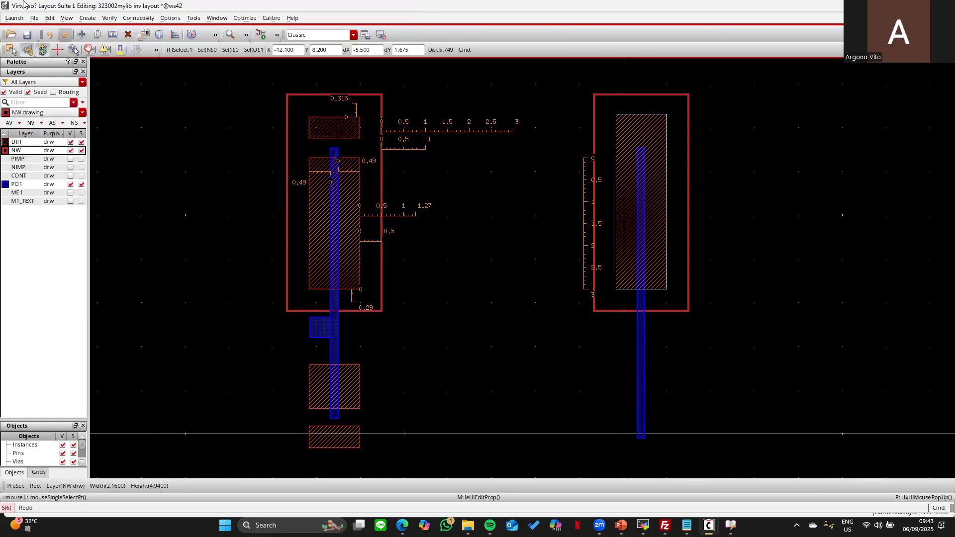
left_click(780, 154)
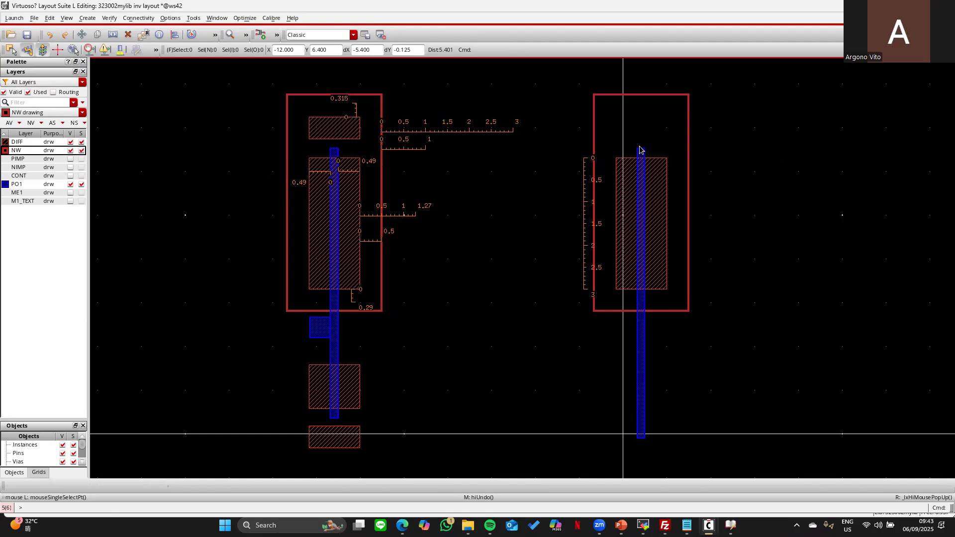
- Show PIMP, make it the drawing layer, and ruler the PIMP-to-NW spacing at the left edge
left_click(70, 158)
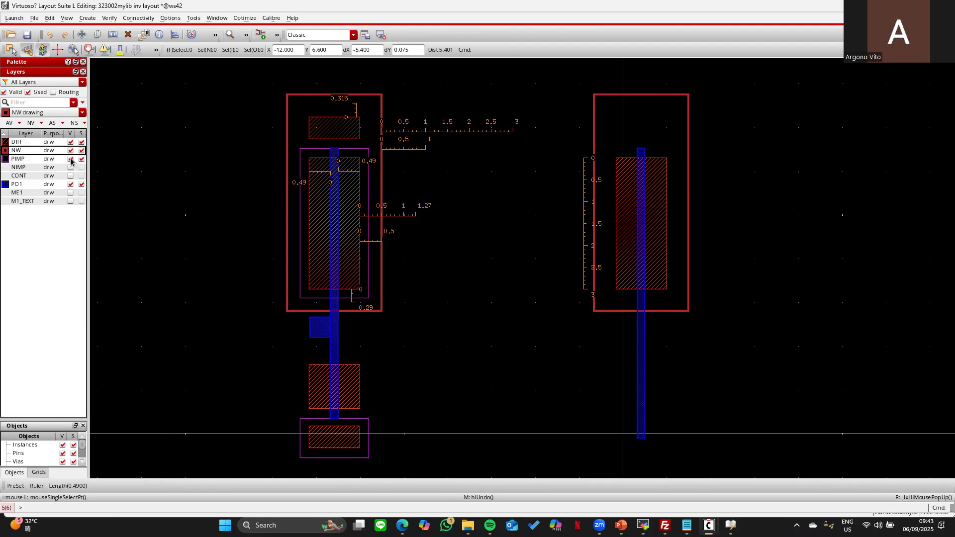
left_click(35, 159)
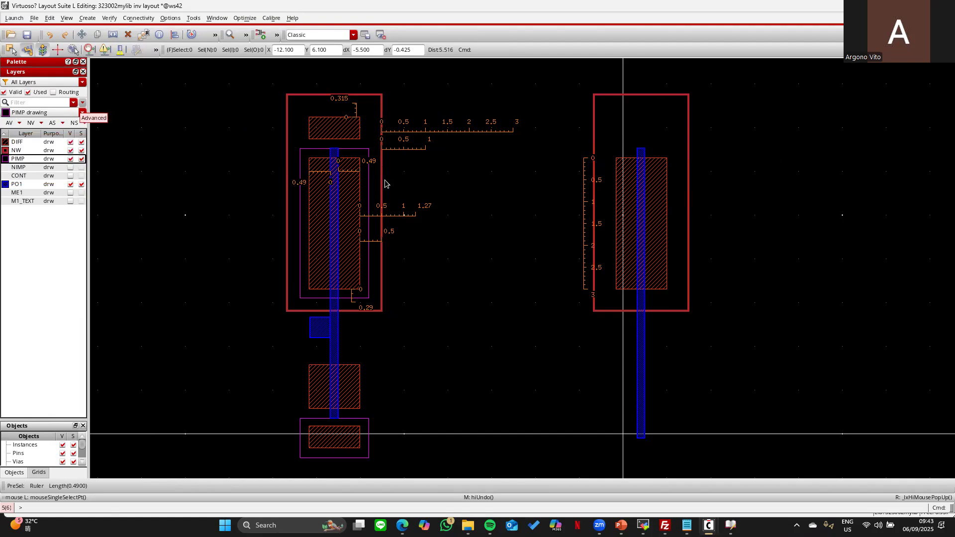
key("k")
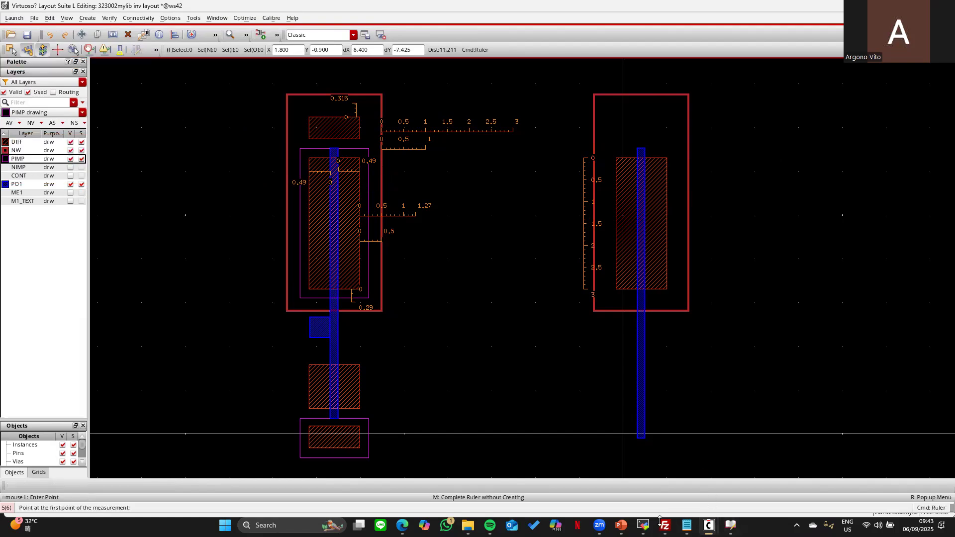
left_click(360, 252)
left_click(368, 256)
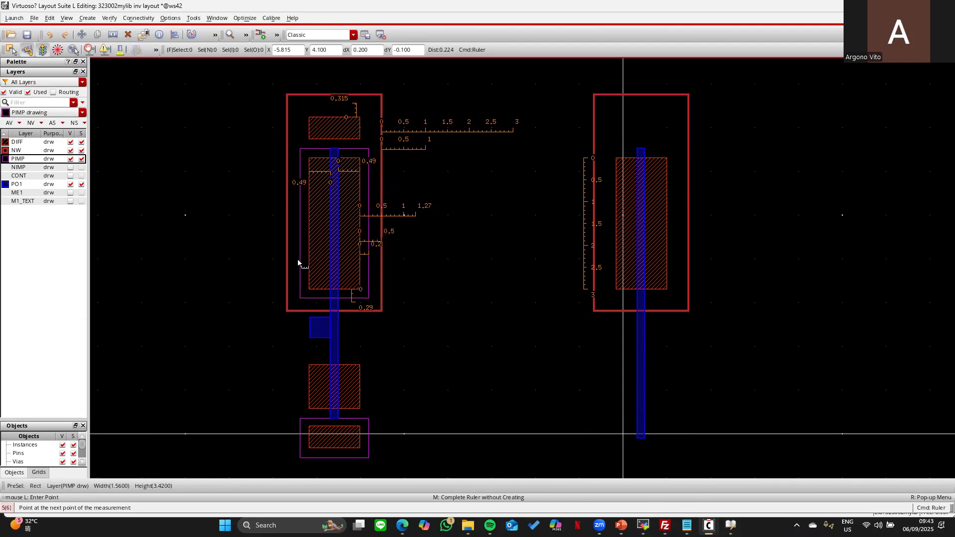
left_click(305, 261)
left_click(301, 260)
- Measure the PIMP top and bottom spacings to the NW edges, then clear and restore the rulers
left_click(328, 159)
left_click(322, 149)
left_click(321, 290)
key("Escape")
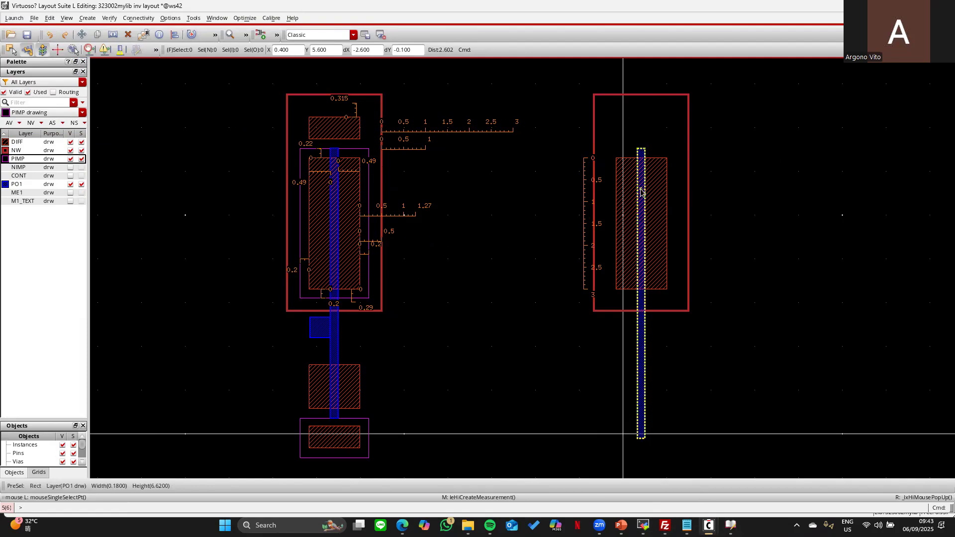
key("shift+k")
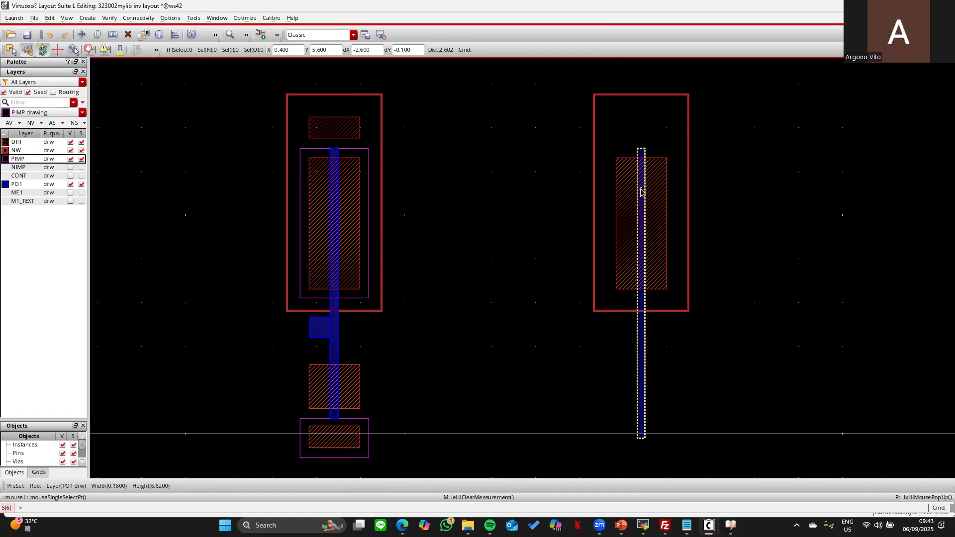
left_click(47, 34)
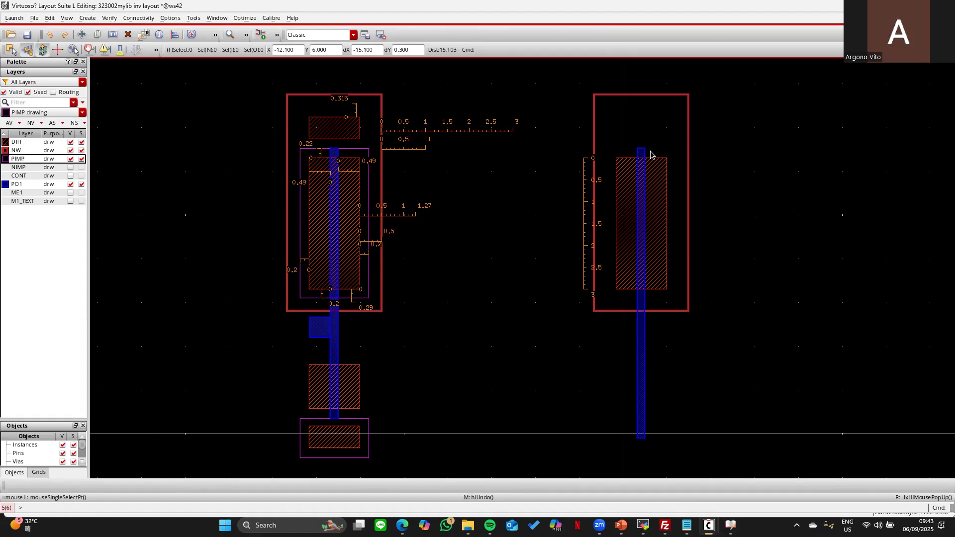
- Draw a PIMP rectangle over the right DIFF and set the Quick Align spacing to 0.2
key("r")
left_click(606, 146)
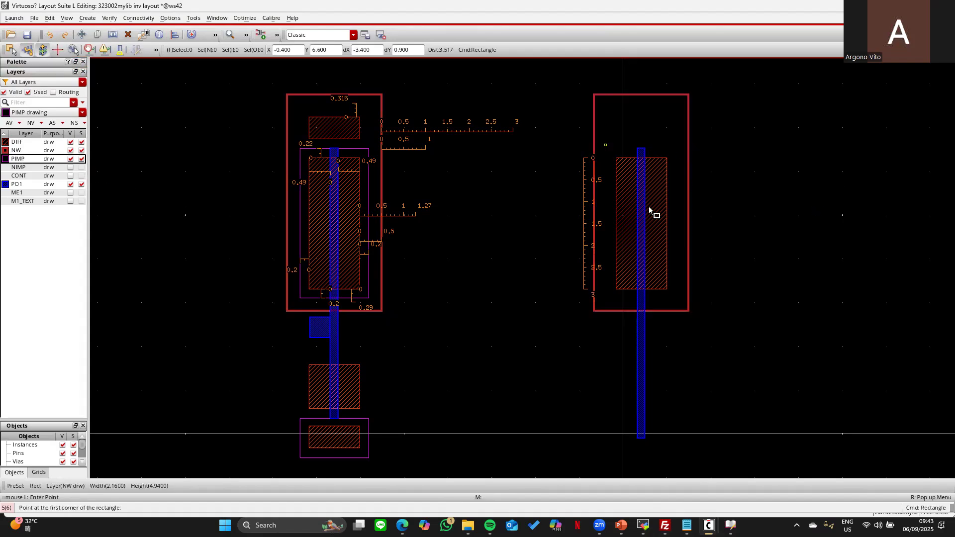
left_click(680, 302)
key("a")
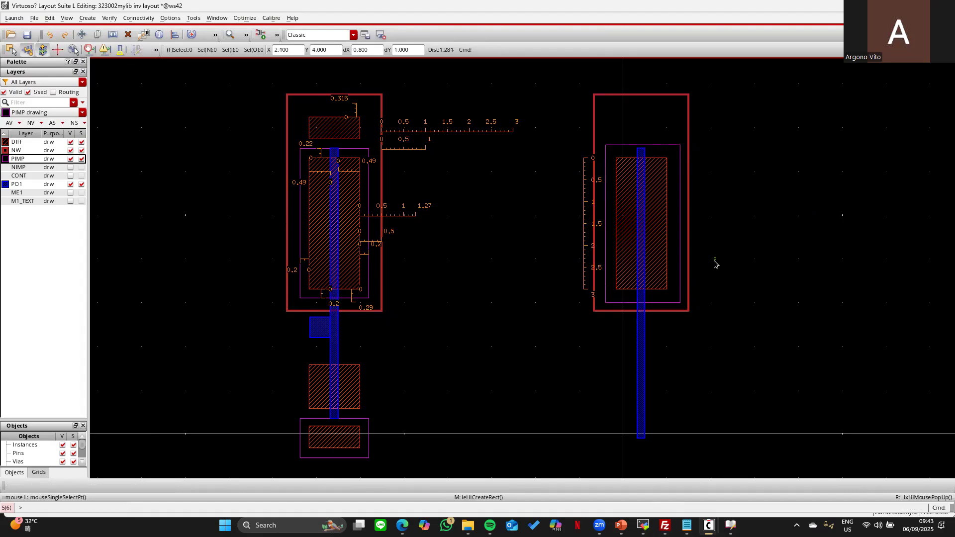
key("F3")
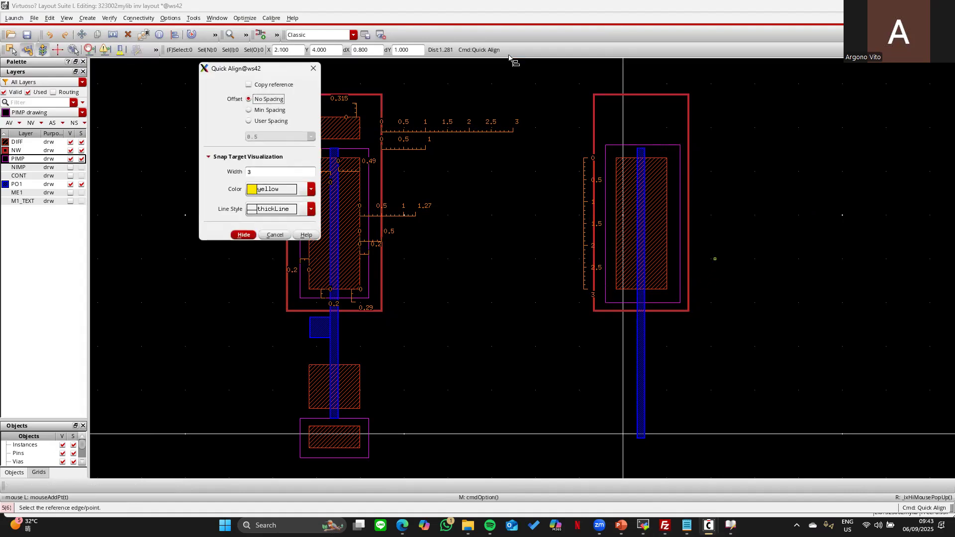
left_click(247, 122)
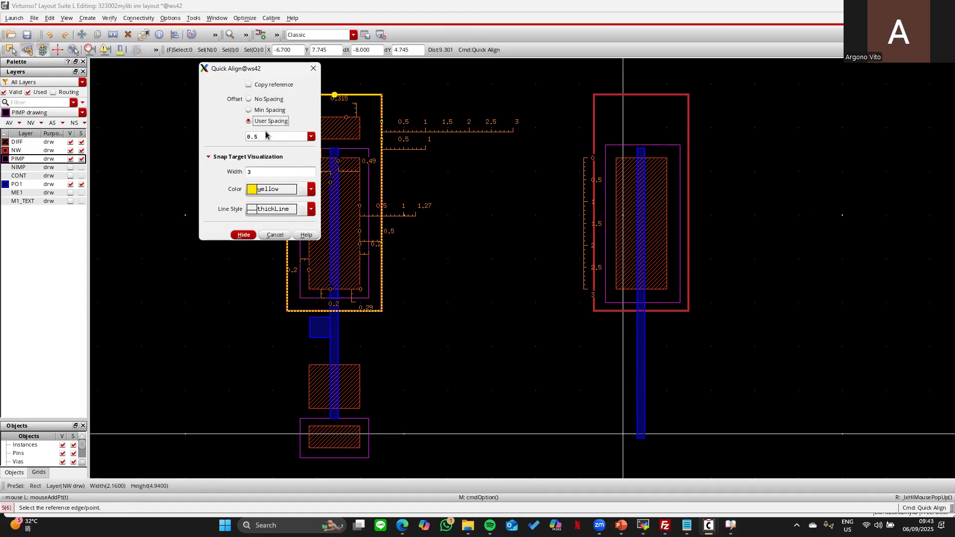
key("BackSpace")
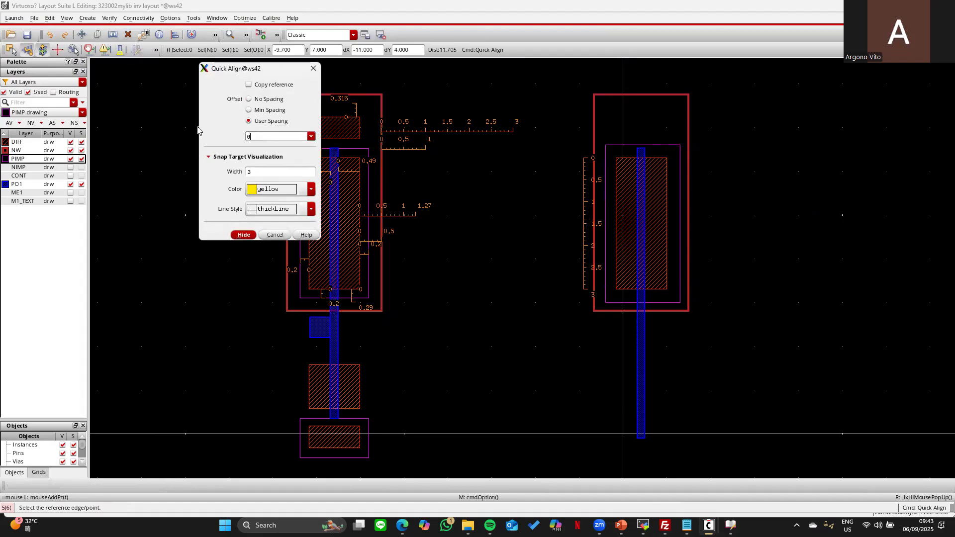
key("Return")
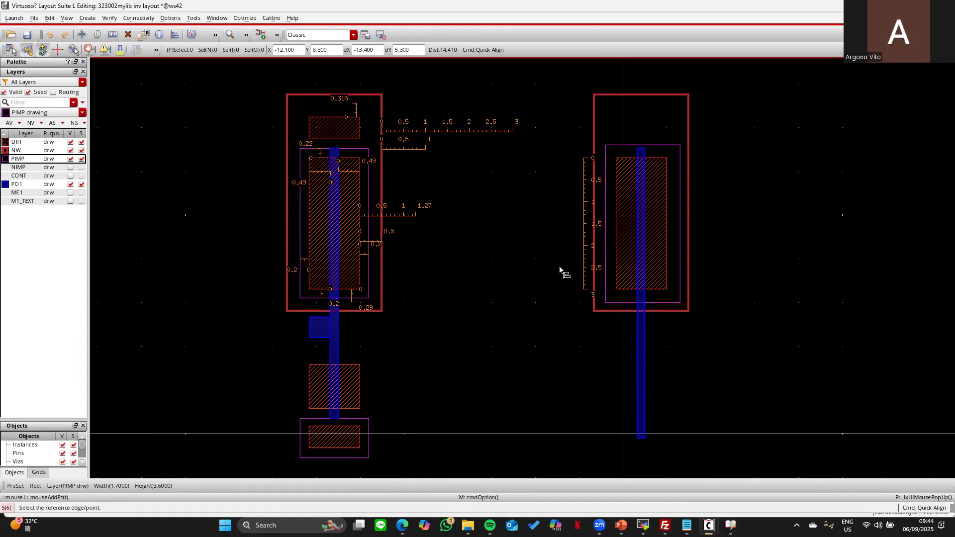
- Snap the PIMP bottom, right and top edges to 0.2 from the DIFF edges
left_click(621, 295)
left_click(620, 287)
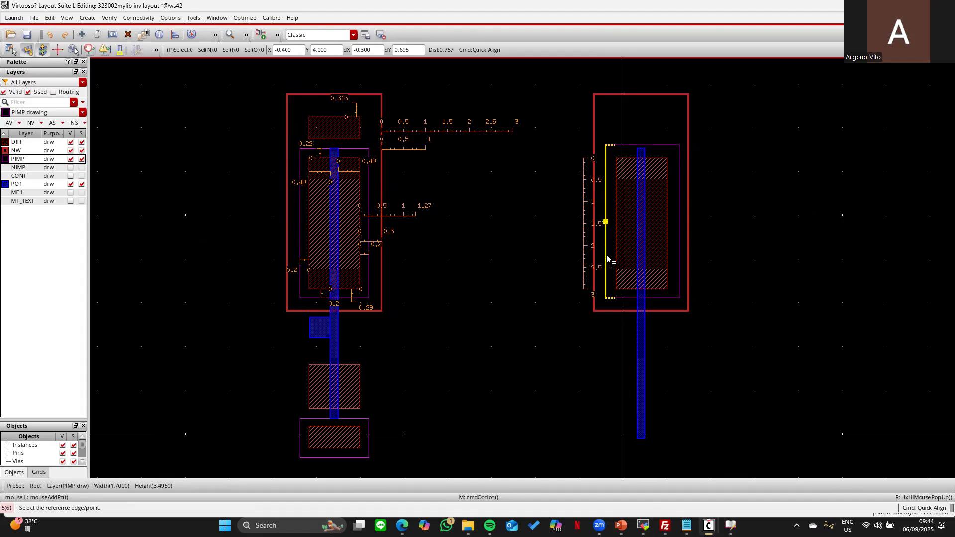
left_click(675, 242)
left_click(668, 241)
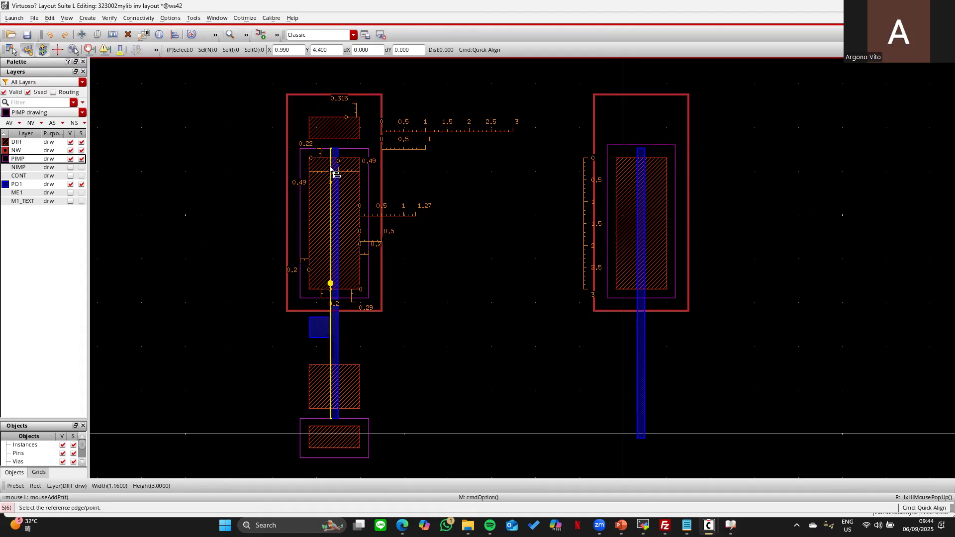
key("Escape")
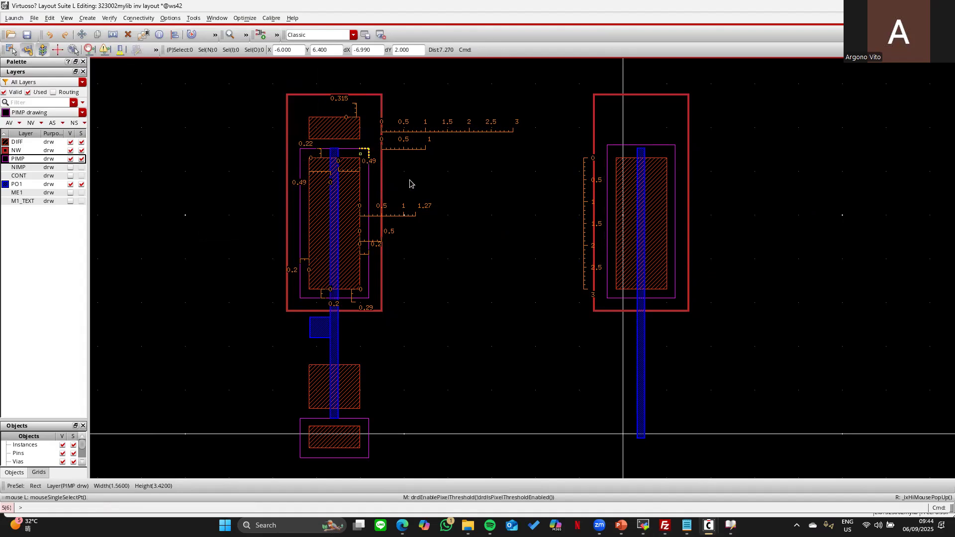
key("a")
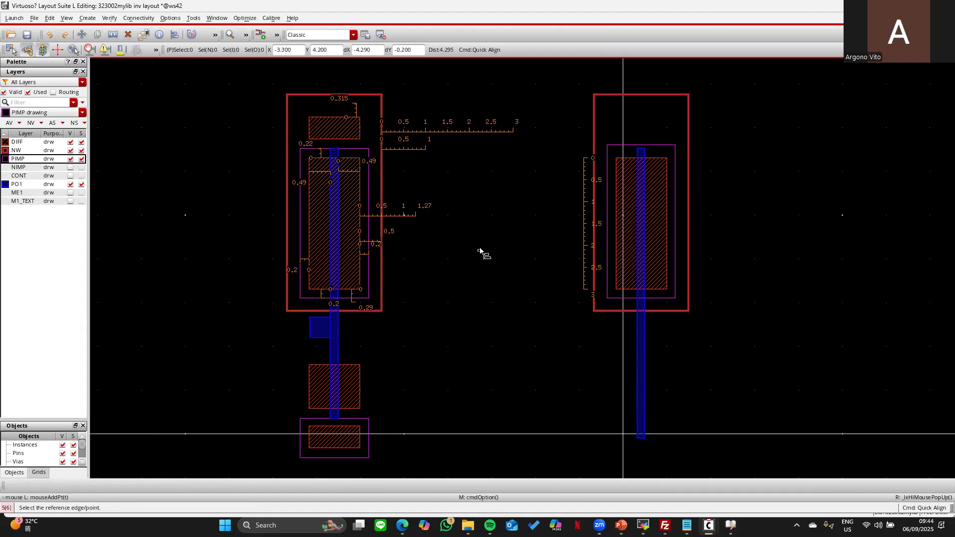
key("F3")
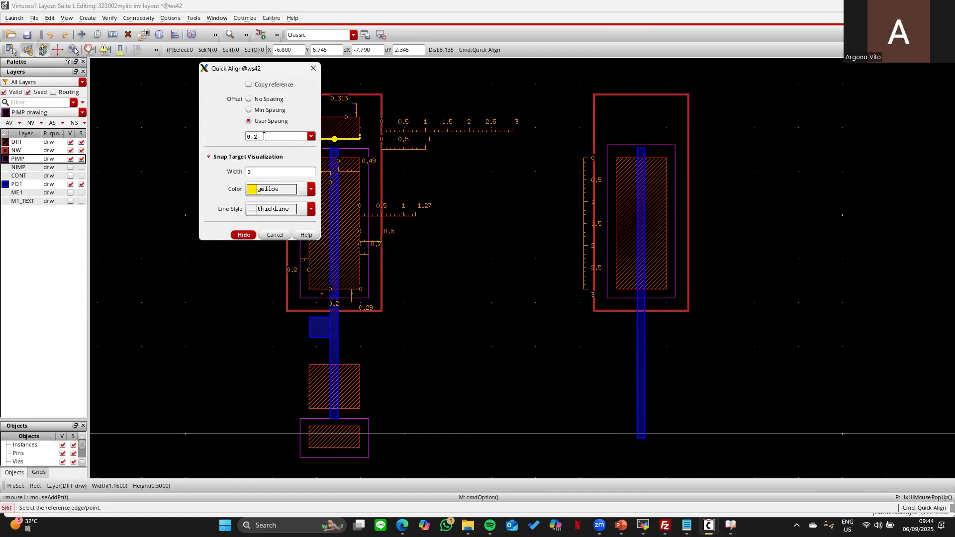
key("Return")
left_click(620, 146)
left_click(626, 158)
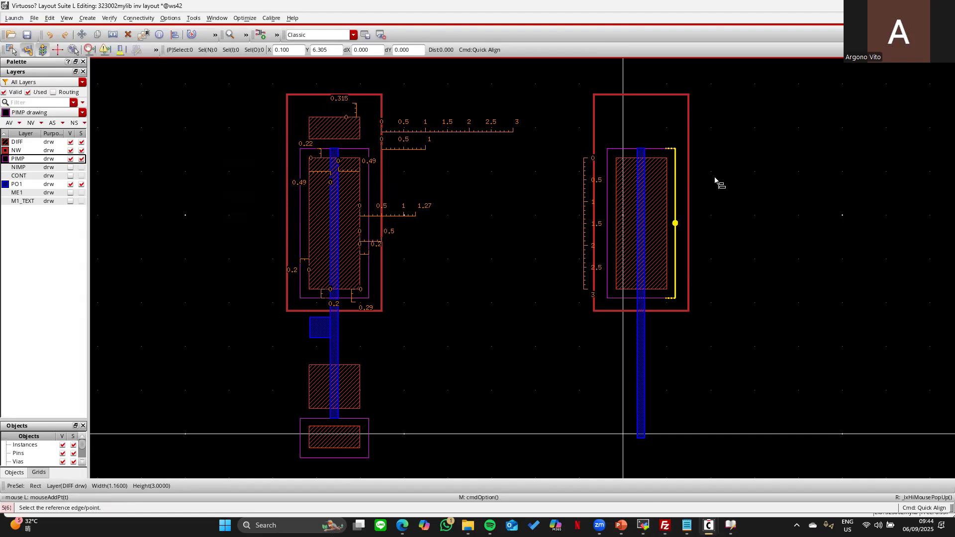
key("Escape")
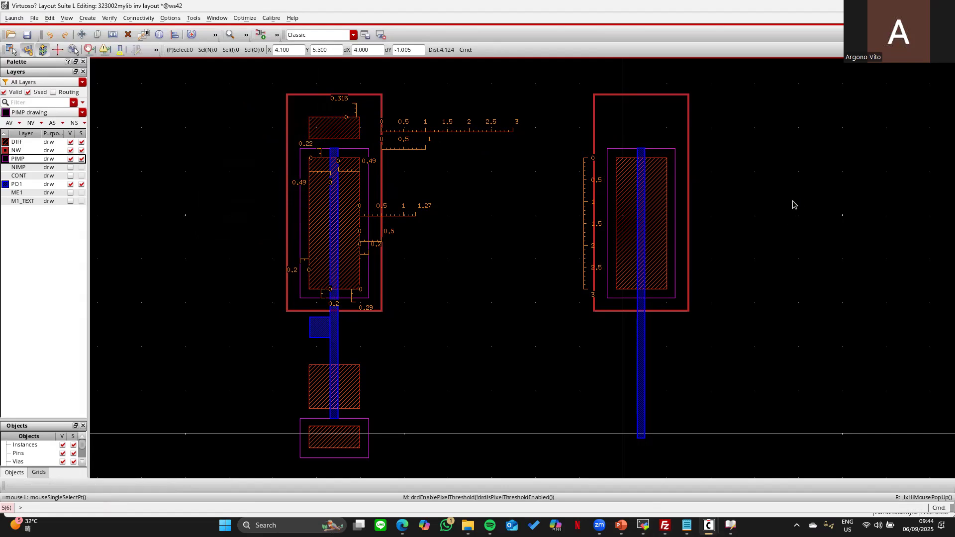
- Copy the small top DIFF rectangle over to the right cell
key("c")
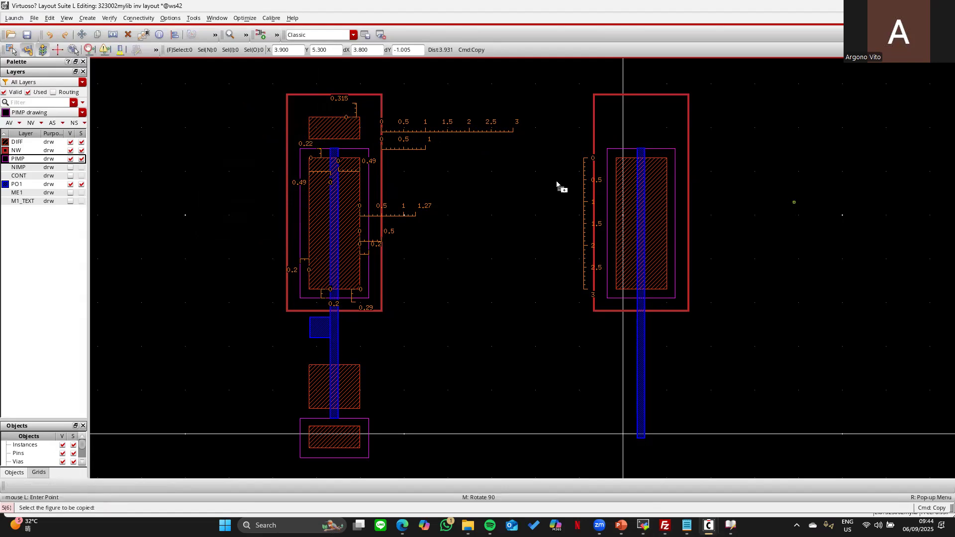
left_click(332, 125)
left_click(796, 126)
key("Escape")
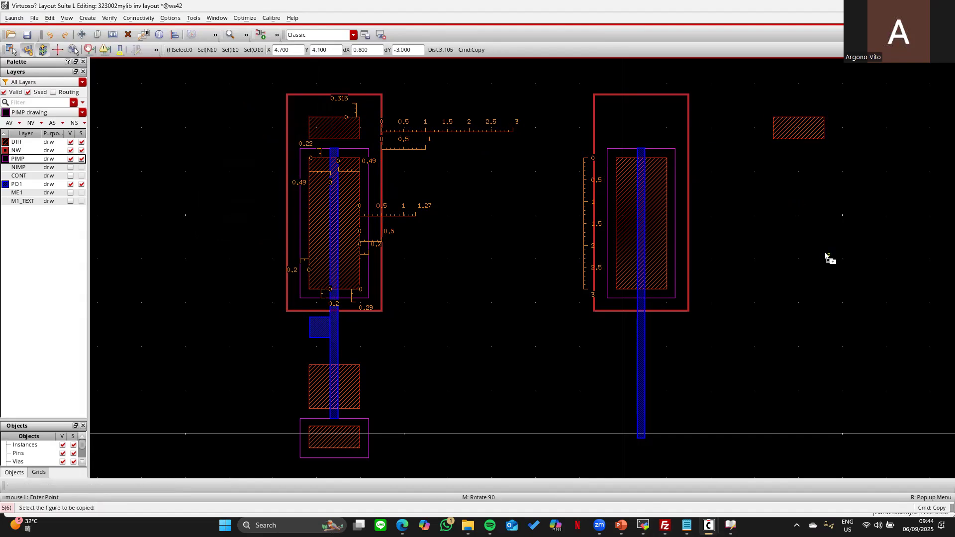
- Align the copy's left edge to the right DIFF with no spacing, then make NIMP visible and active
key("a")
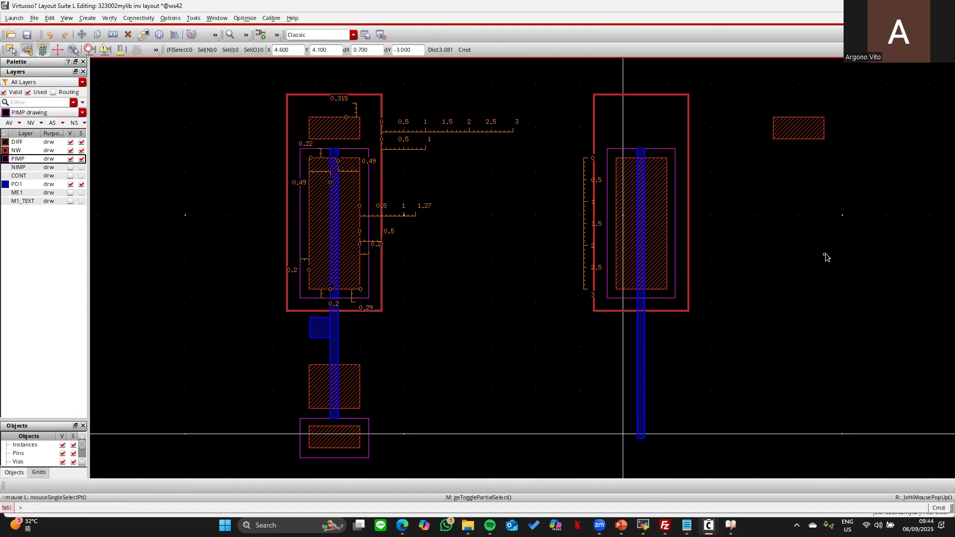
key("F3")
left_click(249, 99)
key("Return")
left_click(774, 128)
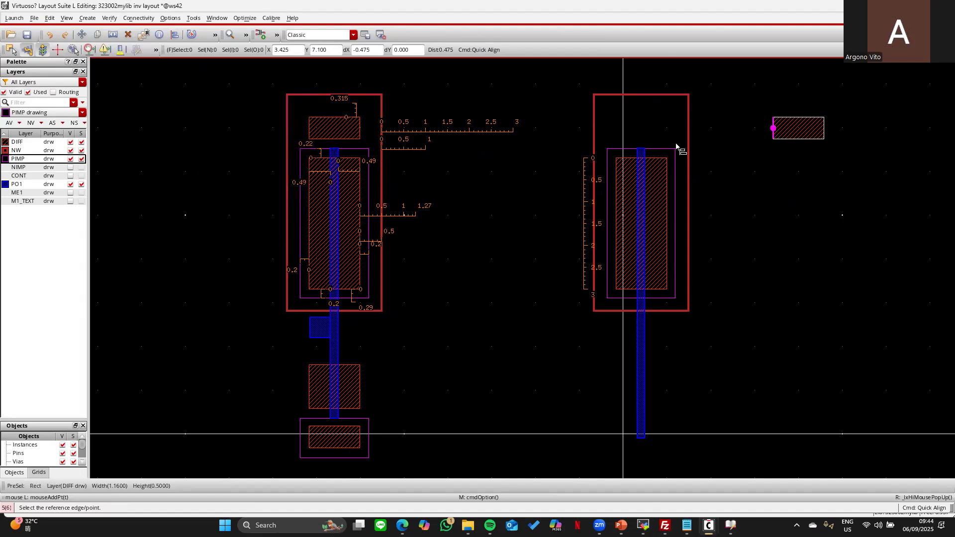
left_click(617, 166)
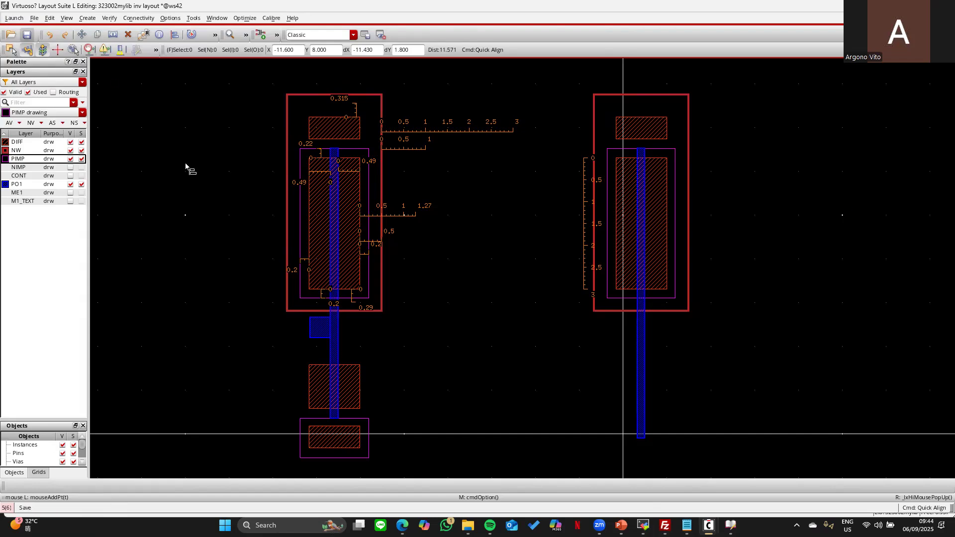
left_click(70, 167)
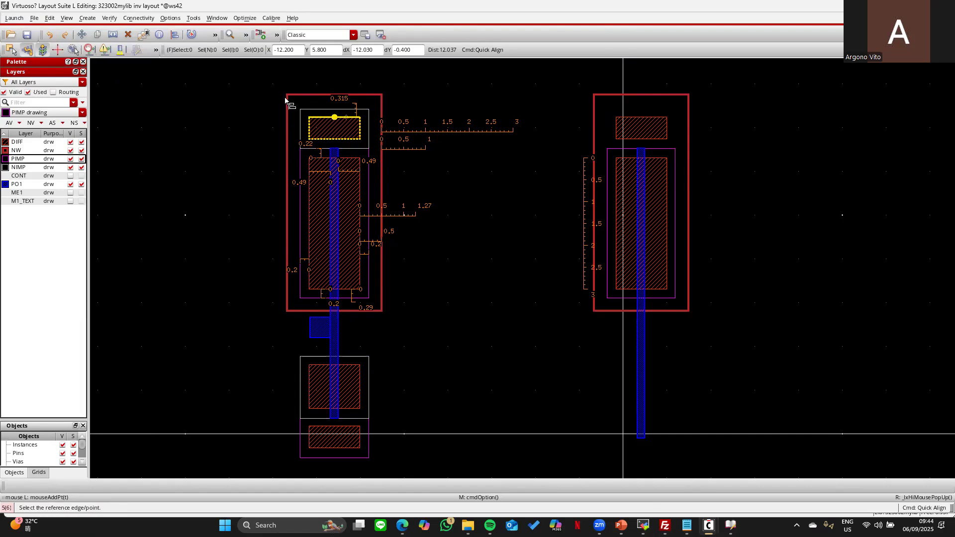
left_click(28, 168)
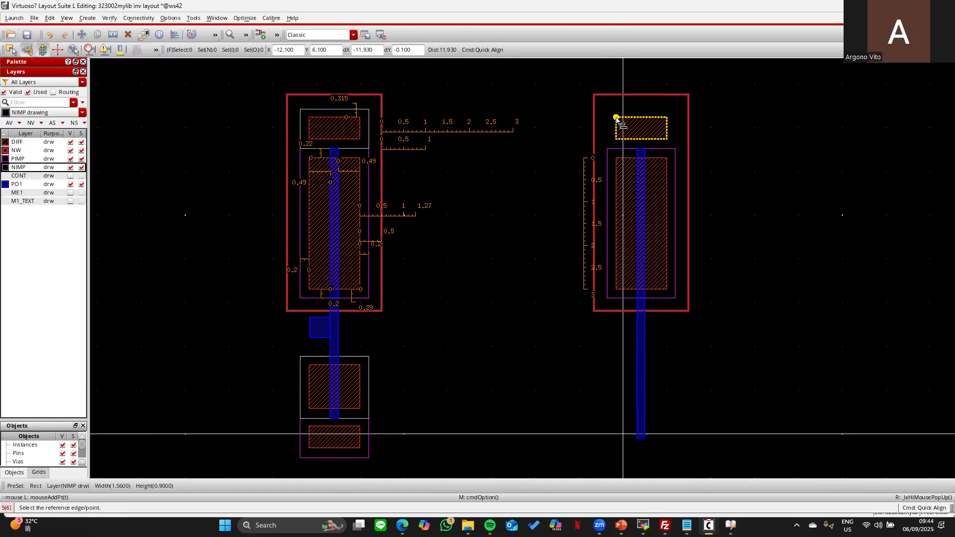
- Draw an NIMP rectangle over the right cell's top DIFF and align its bottom, right and left edges to the PIMP
key("r")
left_click_drag(589, 80, 746, 158)
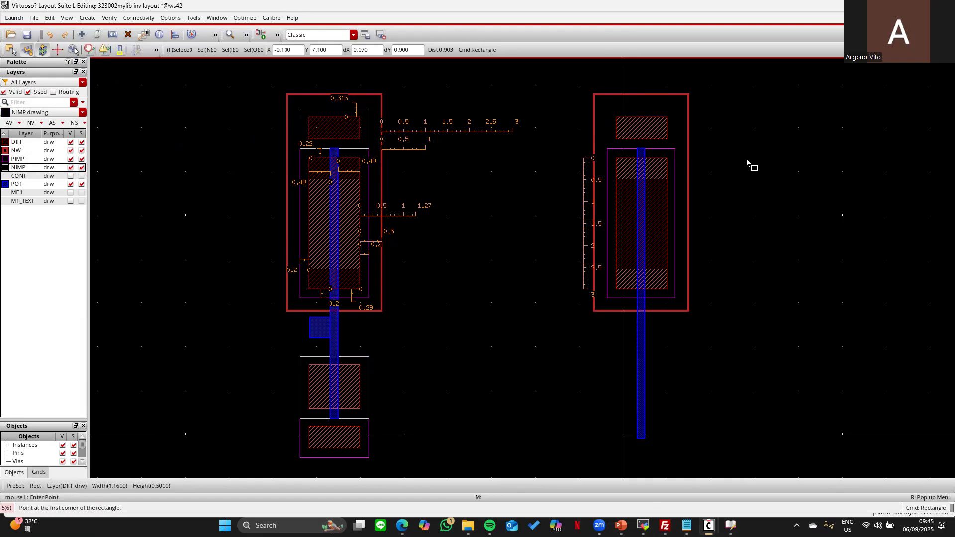
key("Escape")
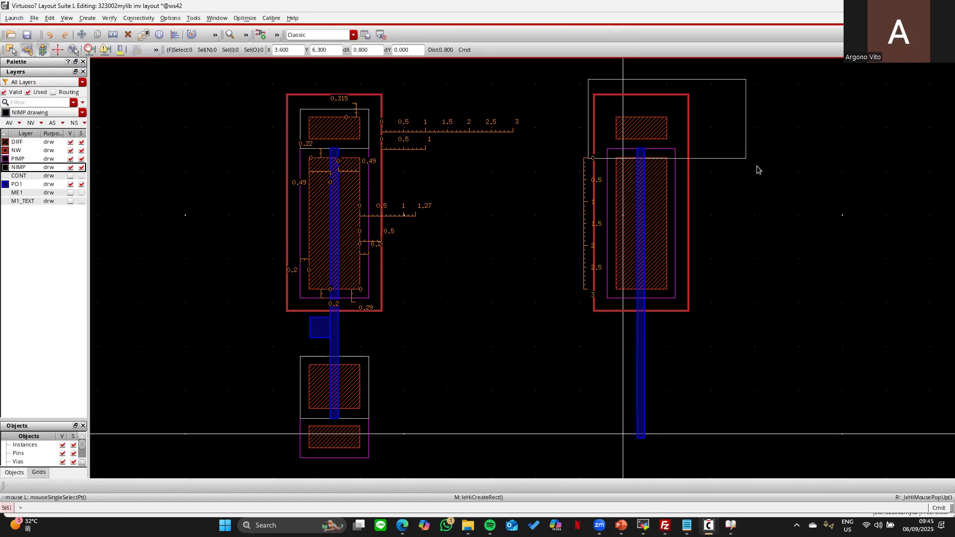
left_click(10, 50)
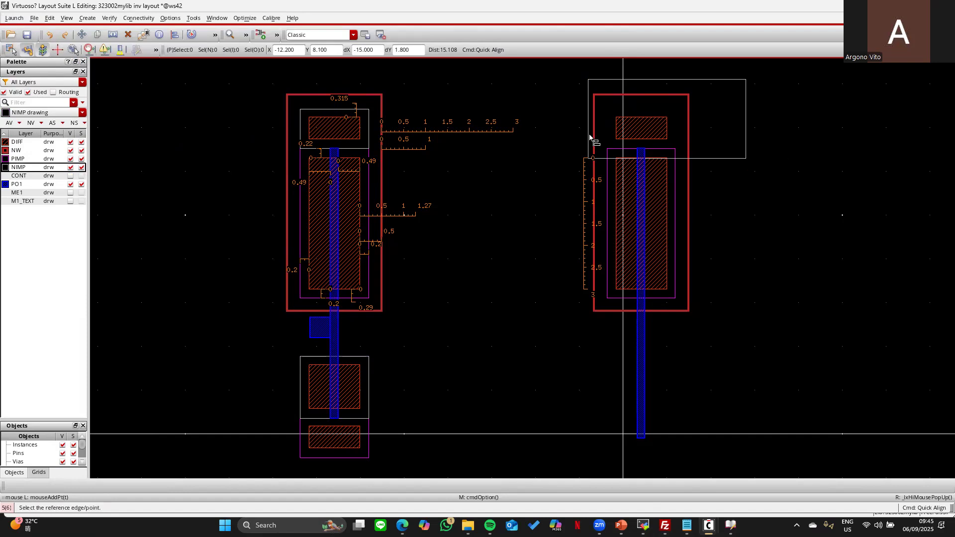
left_click(667, 158)
left_click(657, 148)
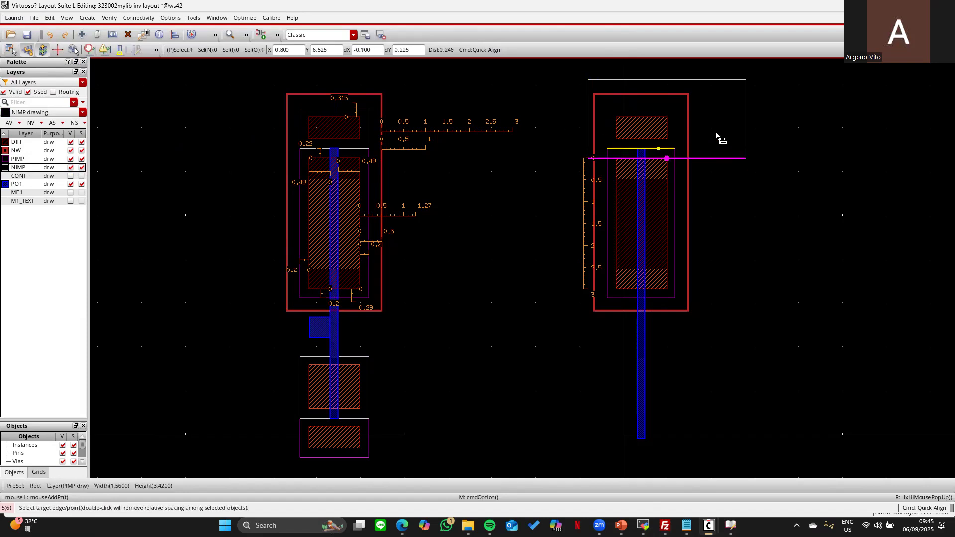
left_click(676, 157)
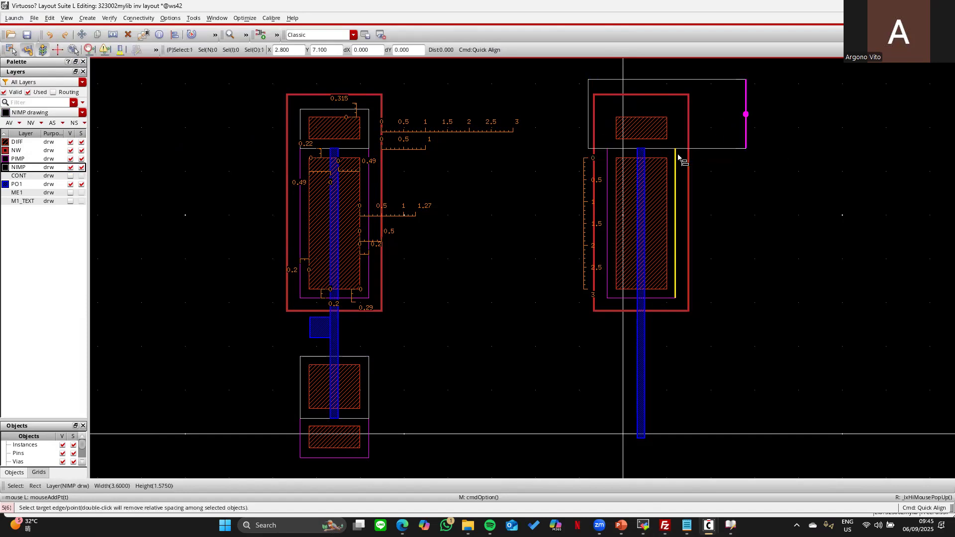
left_click(616, 134)
left_click(609, 159)
key("Escape")
- Measure the 0.18 gap, align the NIMP top 0.18 above the DIFF with user spacing, and show CONT
key("k")
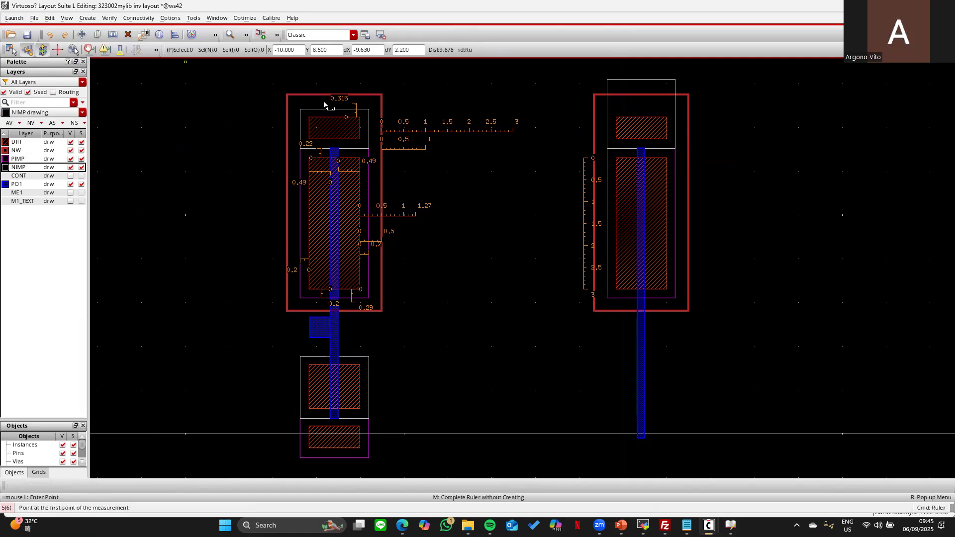
left_click(330, 118)
left_click(344, 108)
key("a")
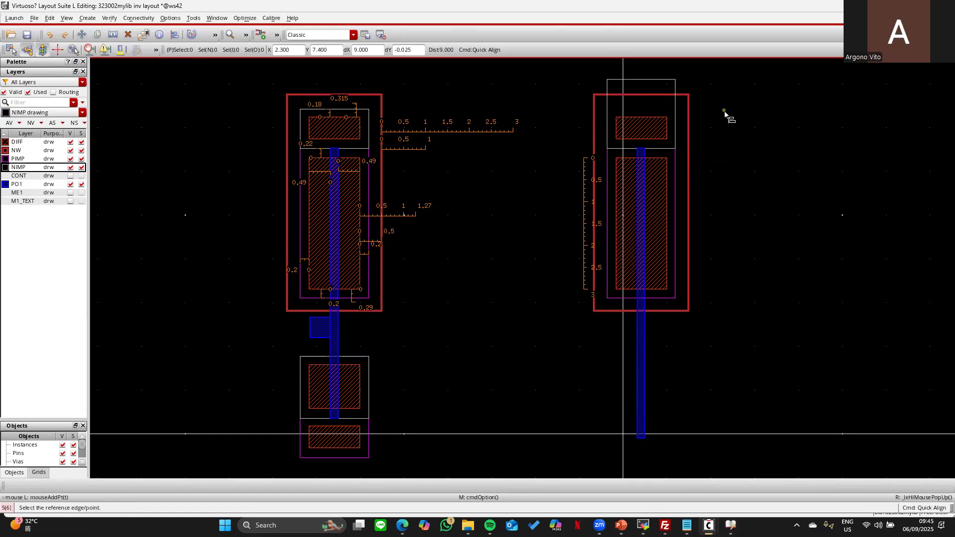
key("F3")
left_click(249, 121)
left_click(269, 135)
type("18")
key("Return")
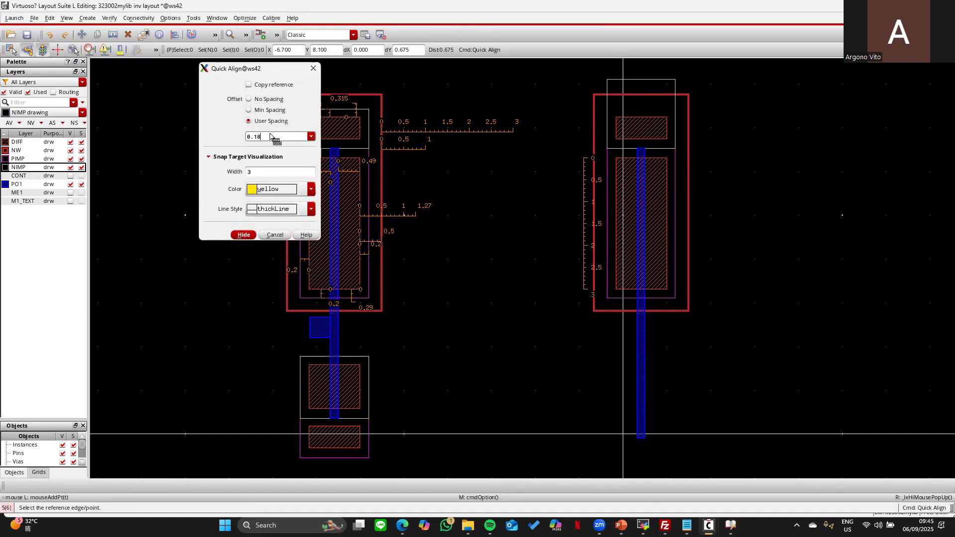
left_click(642, 79)
left_click(641, 118)
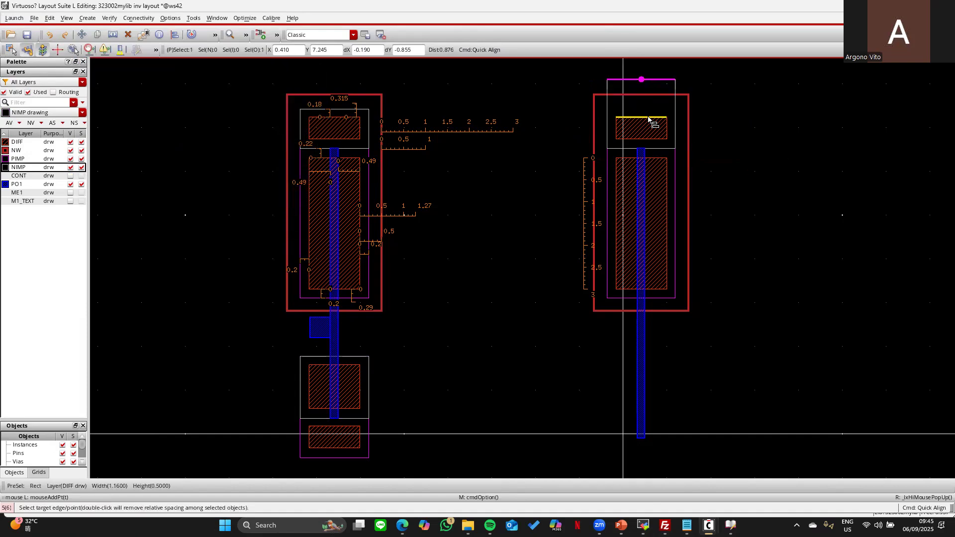
key("Escape")
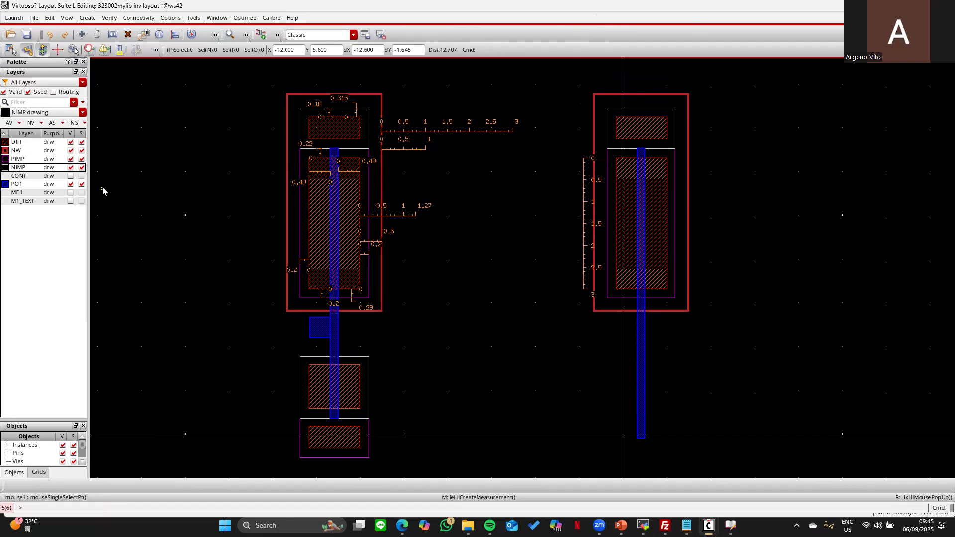
left_click(71, 177)
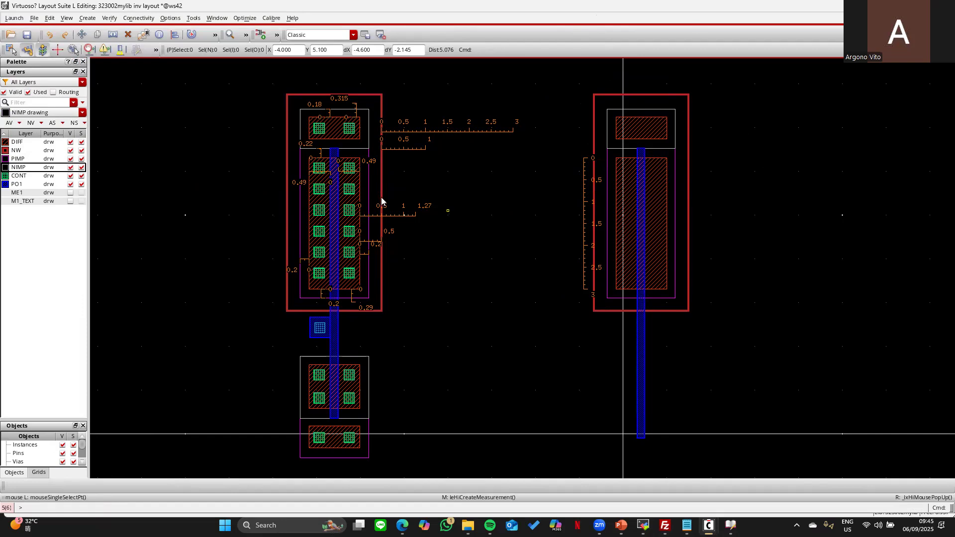
- Measure the left transistor's 0.23 contact and its 0.12 spacing to the diffusion edge with the ruler
key("k")
left_click(351, 165)
left_click(347, 172)
left_click(344, 166)
left_click(355, 169)
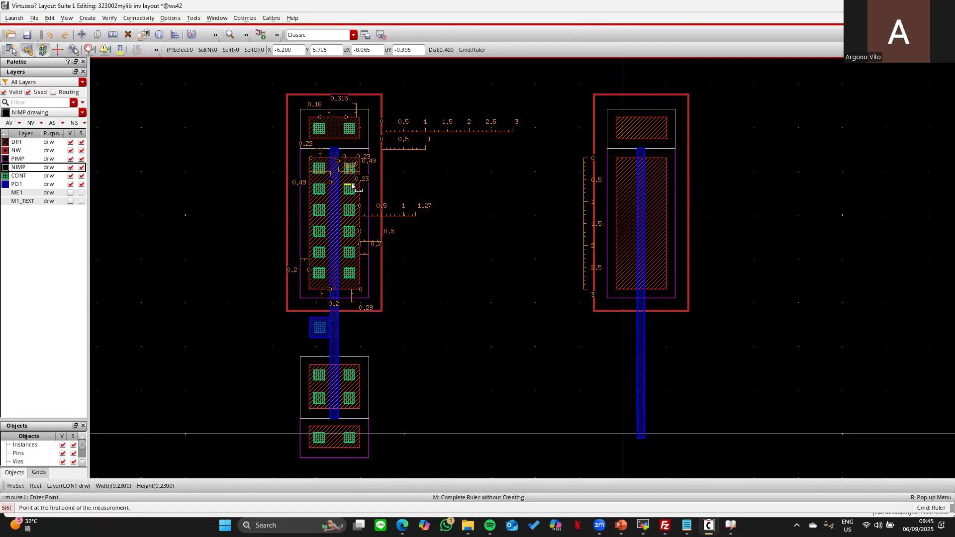
left_click(351, 176)
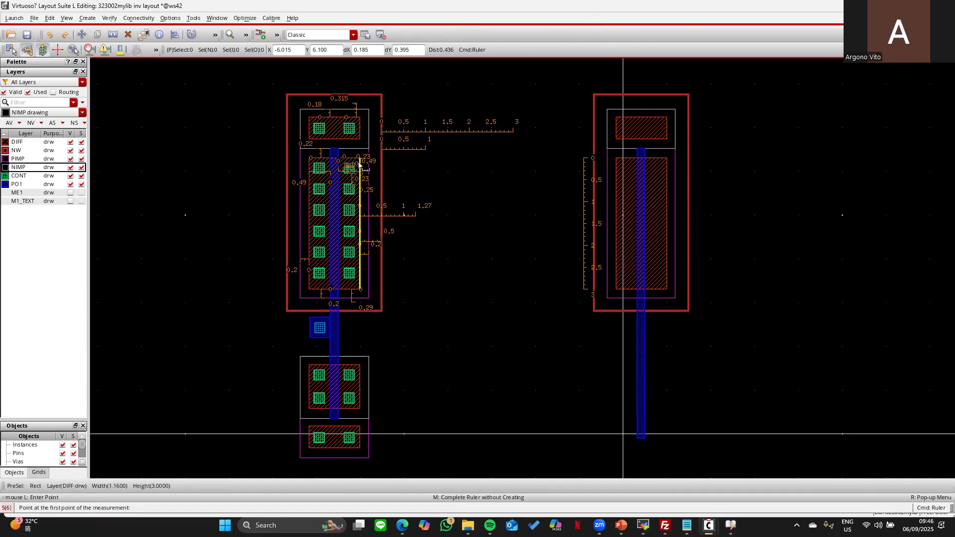
left_click(351, 159)
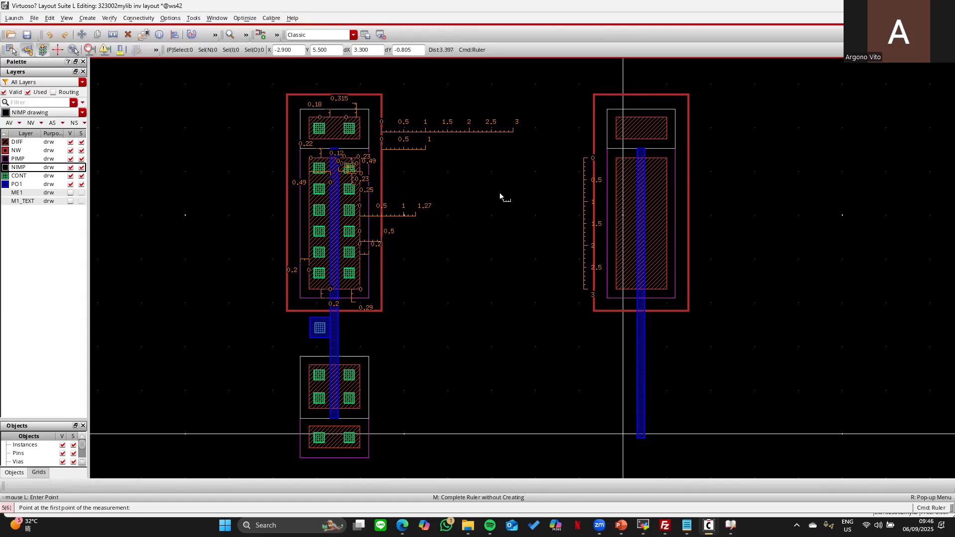
key("Escape")
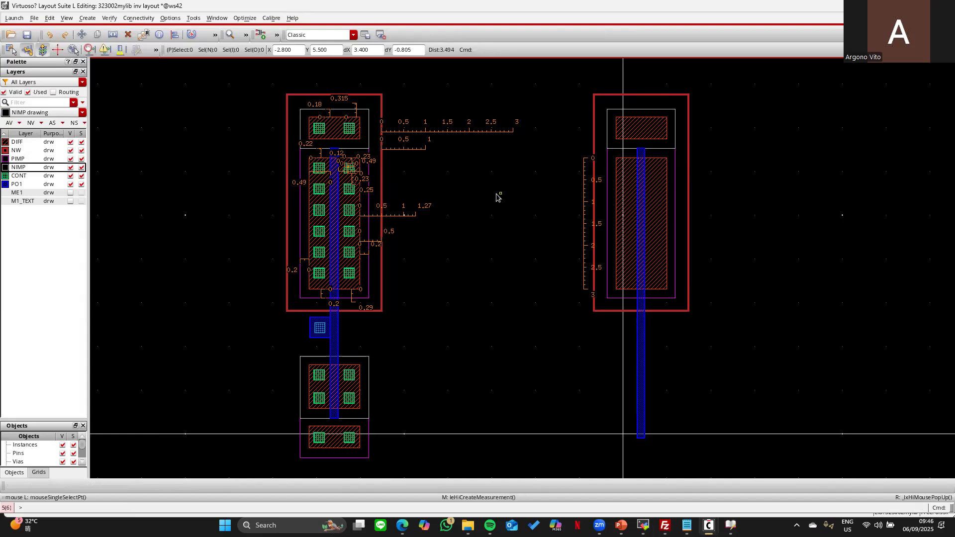
- Draw a new rectangle on the CONT layer
left_click(27, 177)
key("r")
left_click(484, 229)
left_click(535, 280)
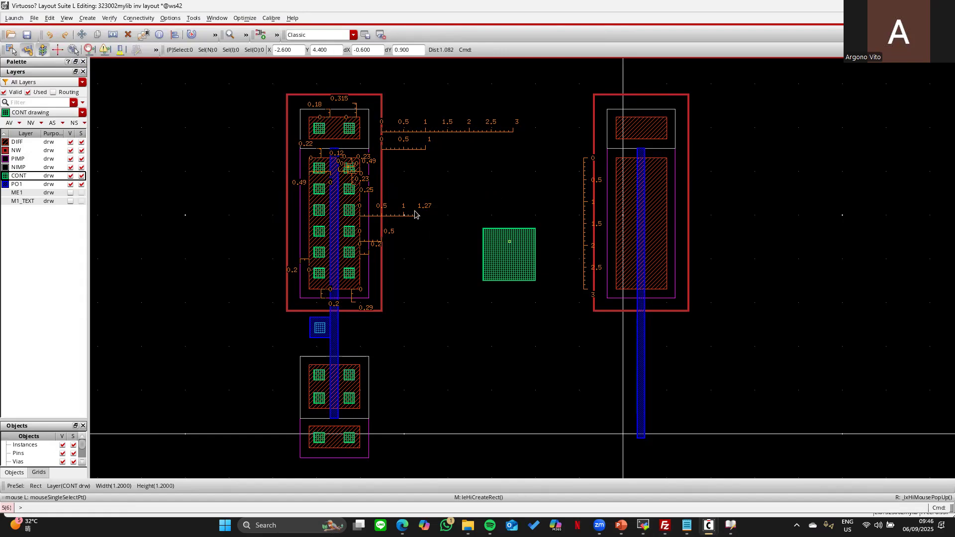
- Set the new CONT rectangle's width and height to 0.23 in its properties
left_click(12, 52)
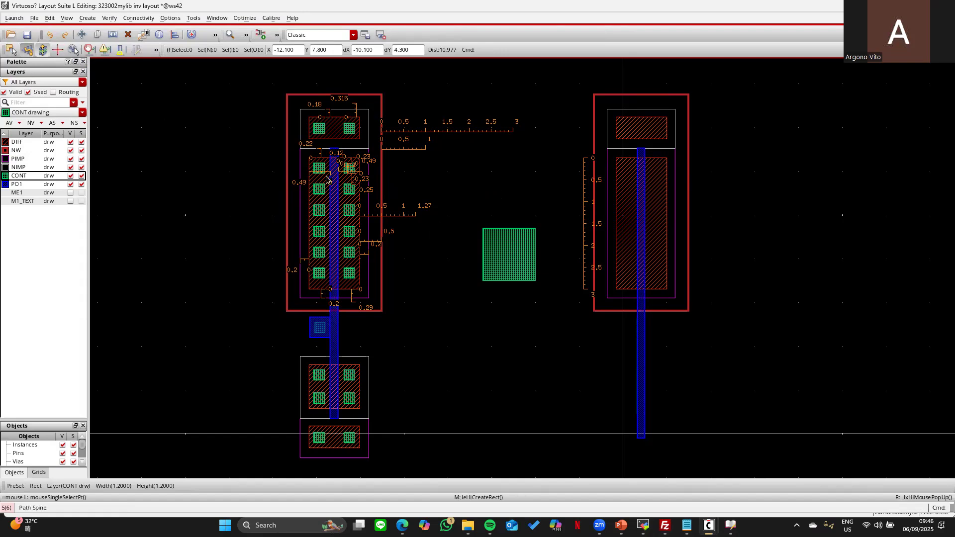
left_click(510, 259)
key("q")
left_click_drag(160, 110, 121, 117)
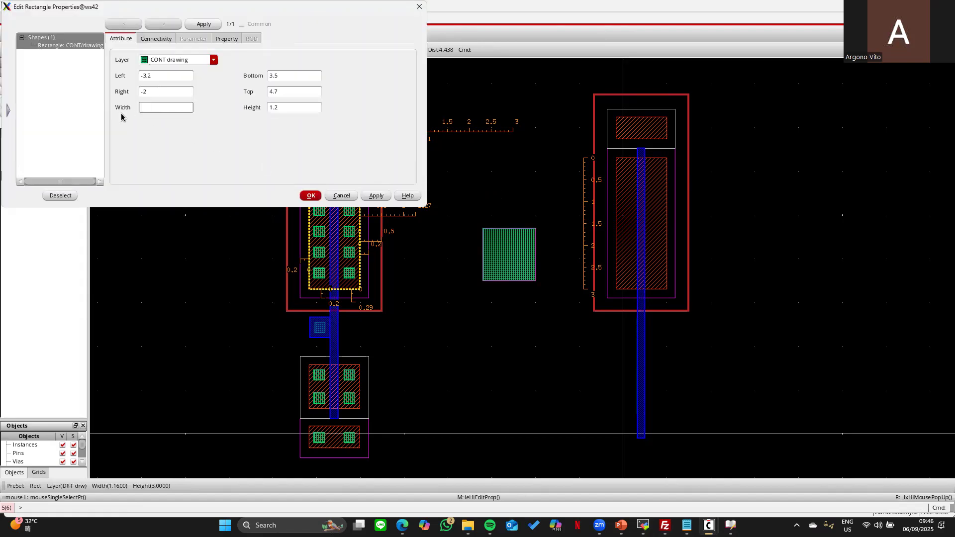
type("0.23")
key("Tab")
type("0")
key("Return")
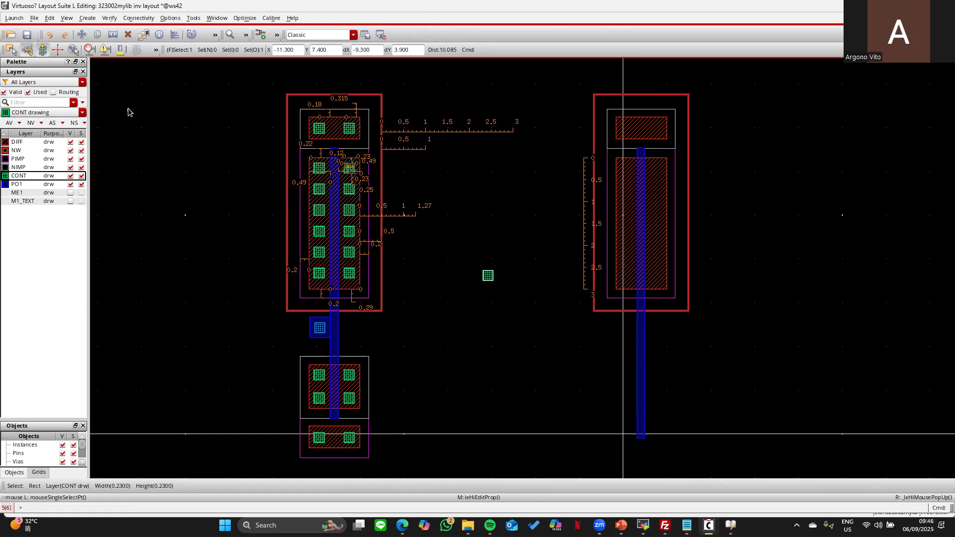
- Clear all ruler measurements from the layout
key("shift+k")
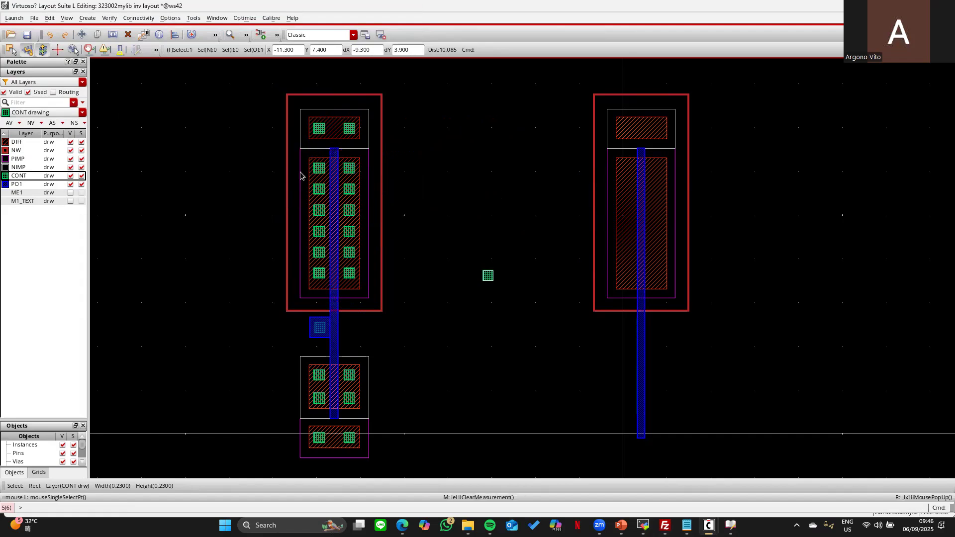
key("k")
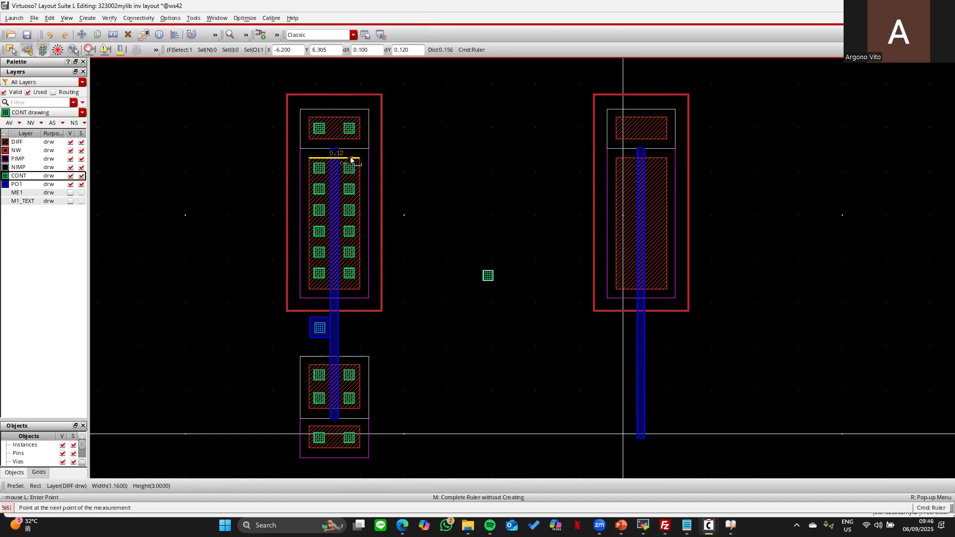
key("Escape")
key("XF86AudioRaiseVolume")
key("a")
key("Escape")
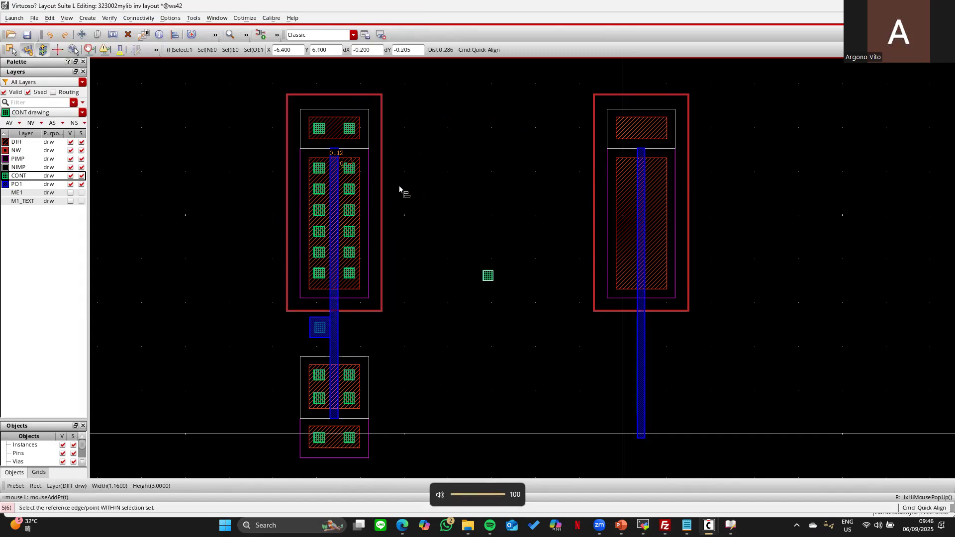
key("k")
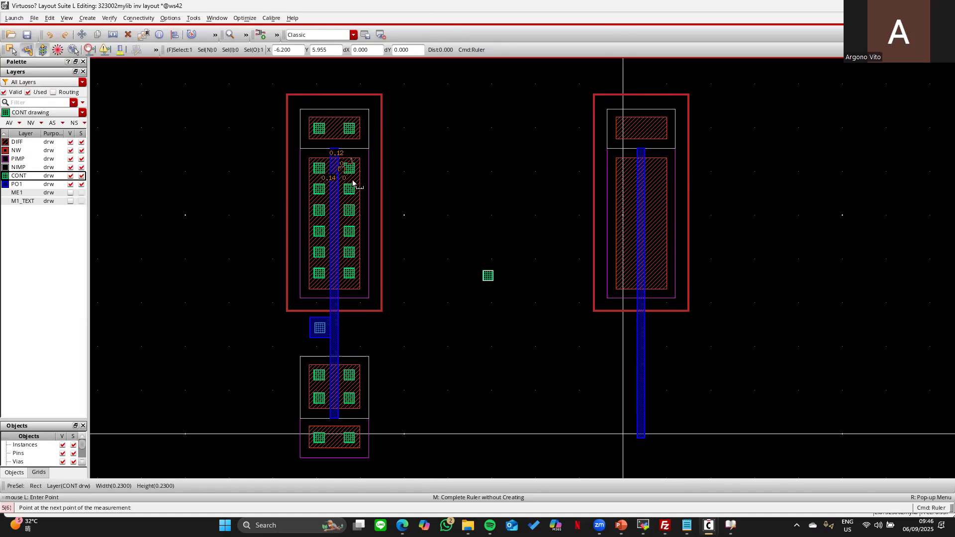
- Quick-align the lone contact to the right diffusion's top edge using user spacing
key("a")
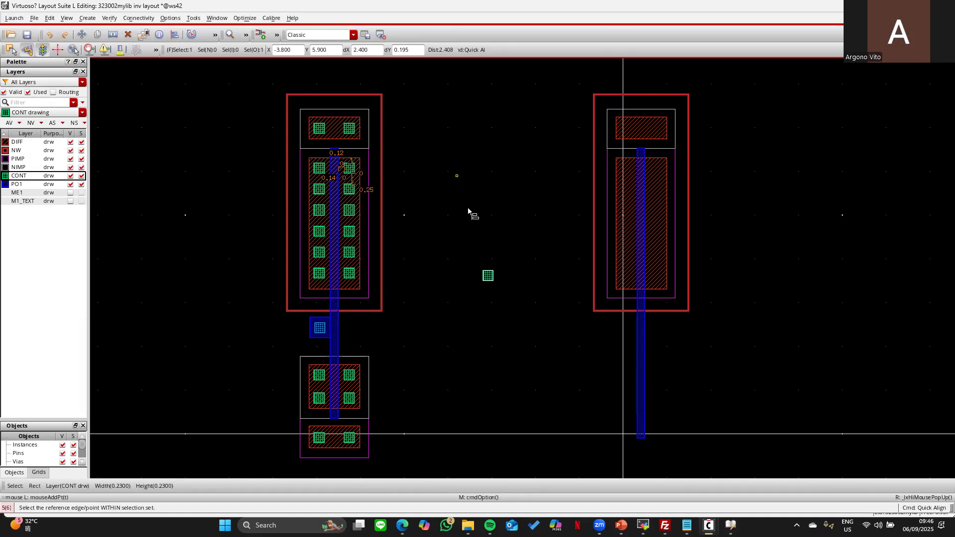
key("F3")
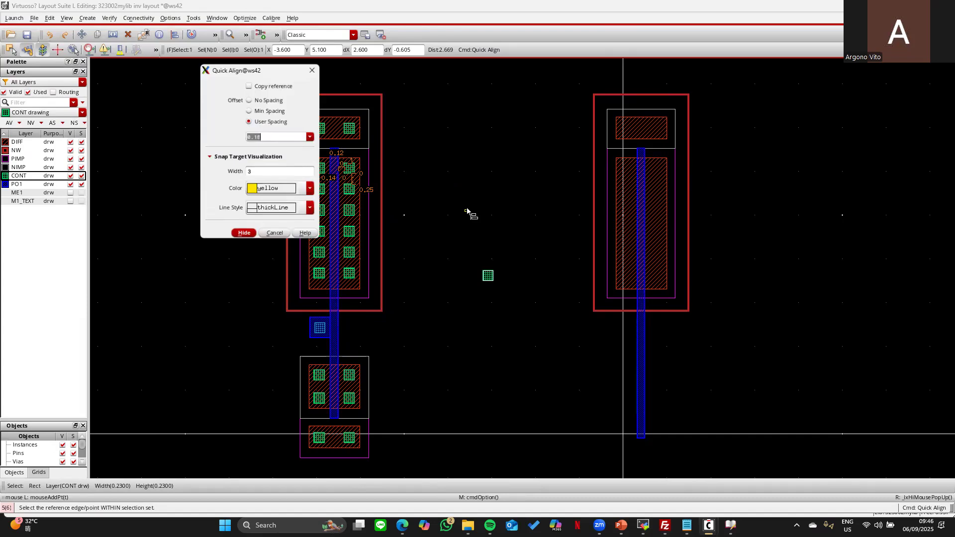
key("BackSpace")
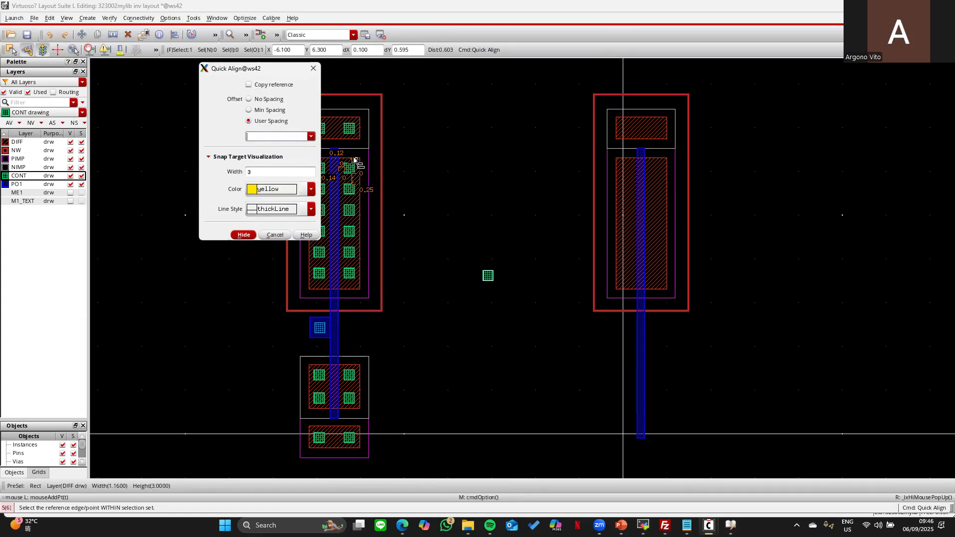
key("Return")
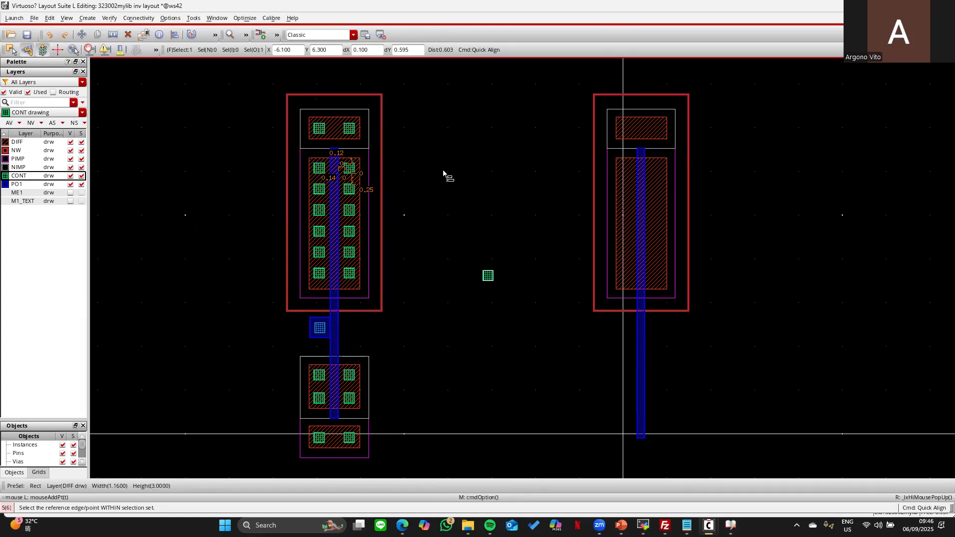
left_click(489, 272)
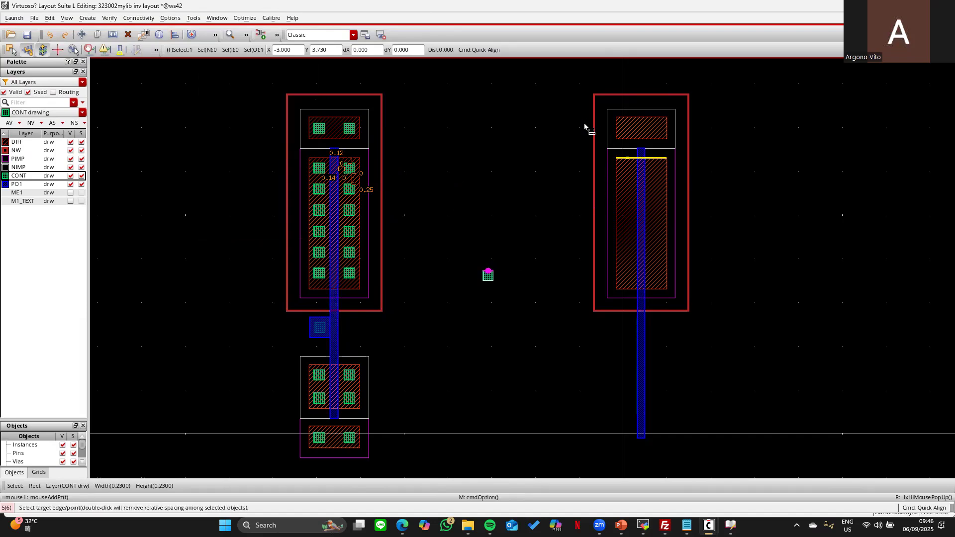
left_click(567, 121)
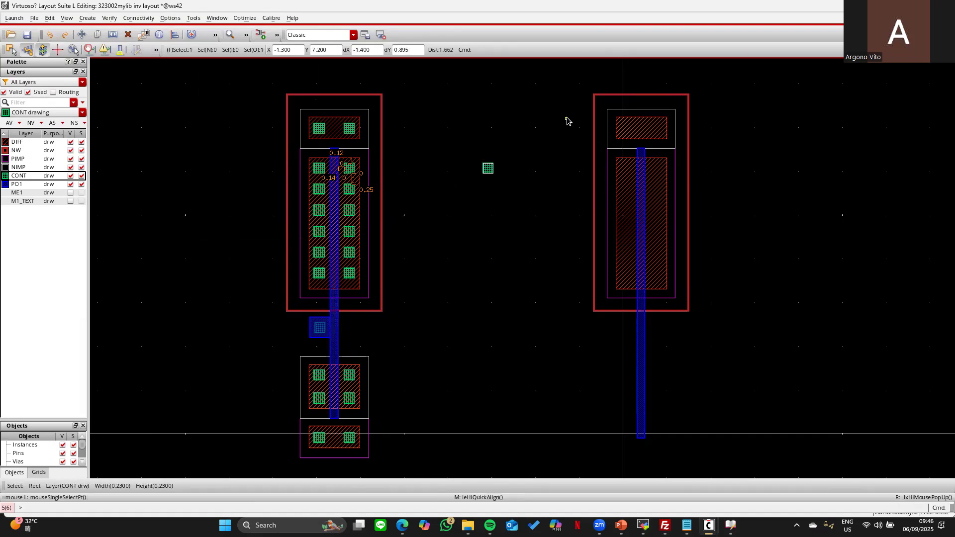
- Copy the contact to the right of the right transistor
key("c")
left_click(489, 170)
left_click(746, 171)
key("Escape")
- Align the contact to the right poly gate with 0.14 spacing
key("a")
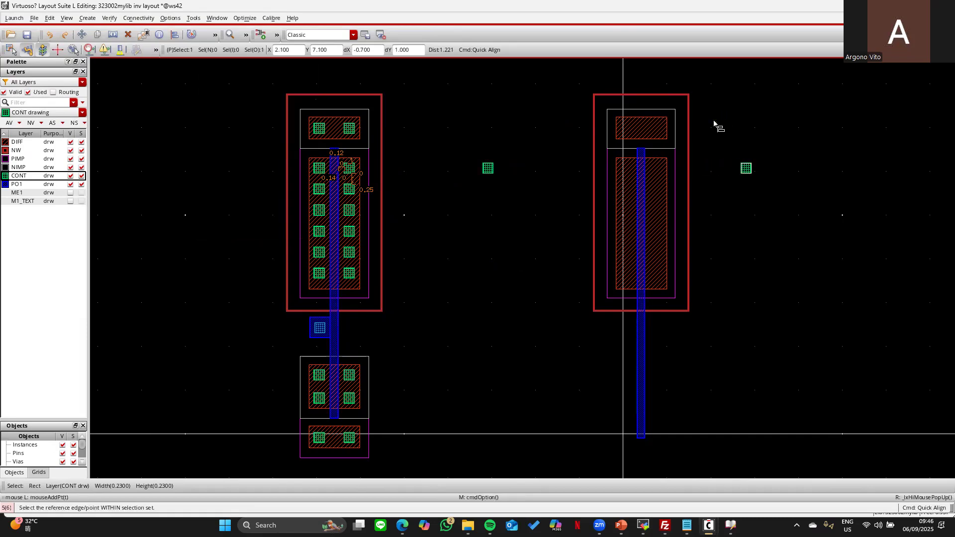
key("F3")
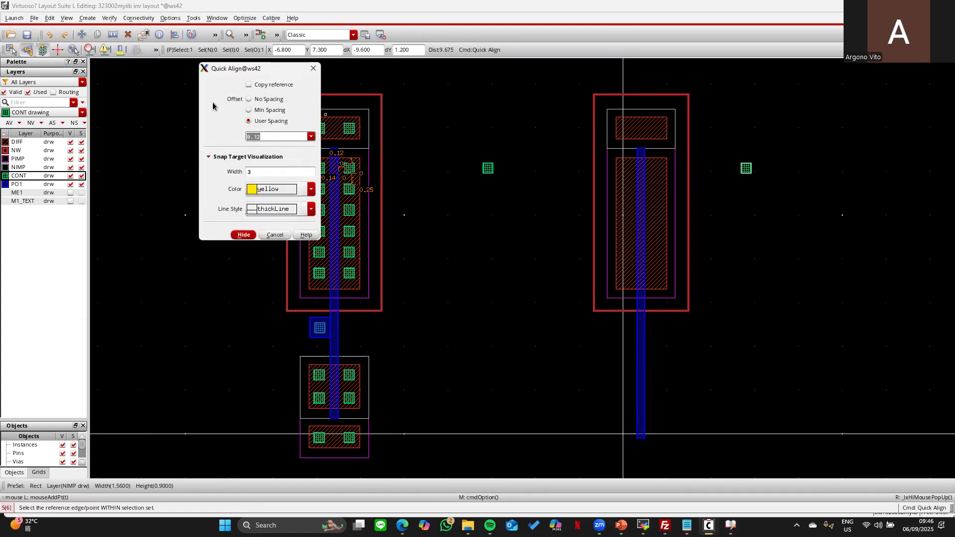
key("BackSpace")
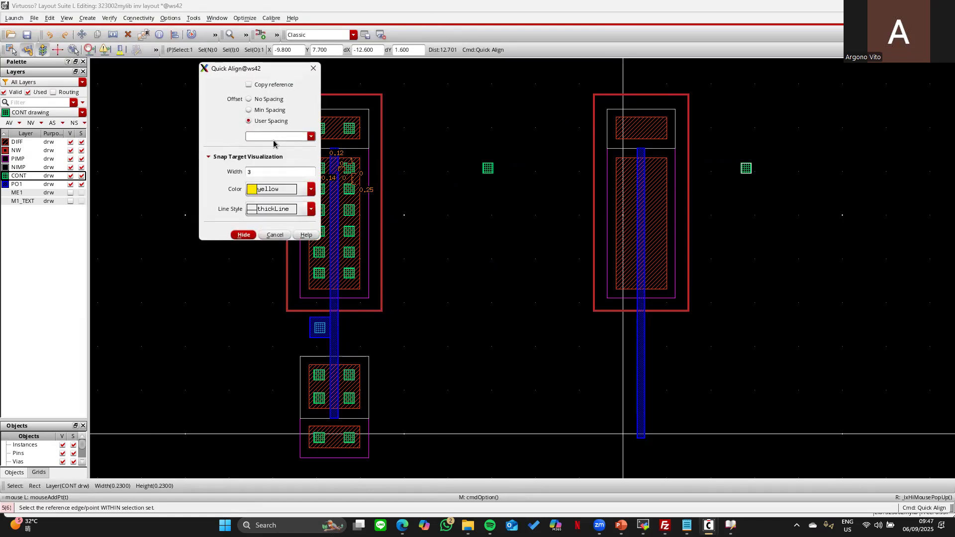
key("Return")
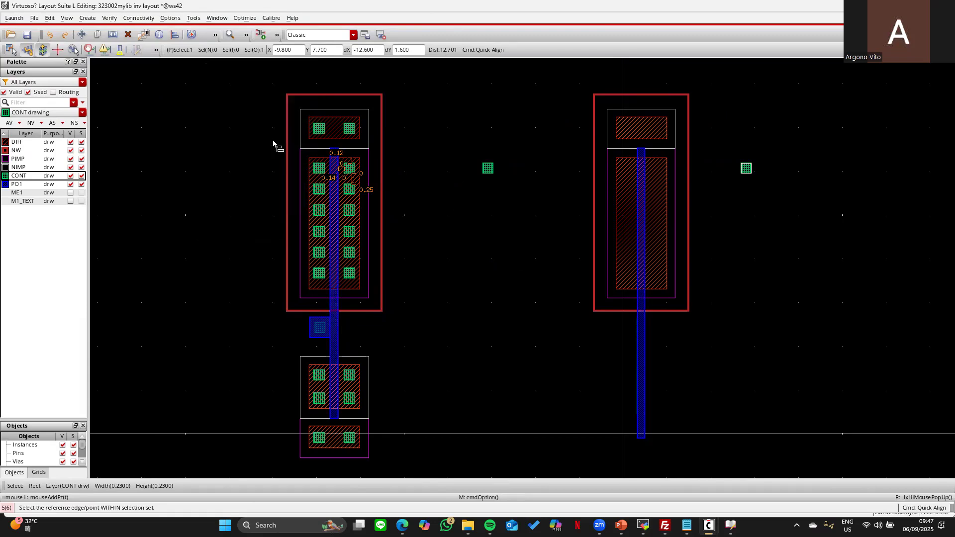
left_click(494, 169)
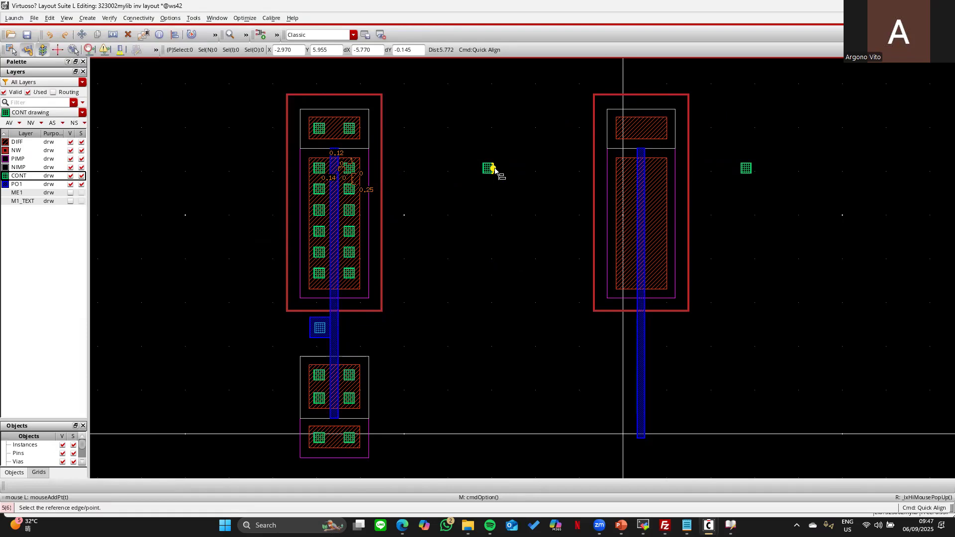
left_click(637, 171)
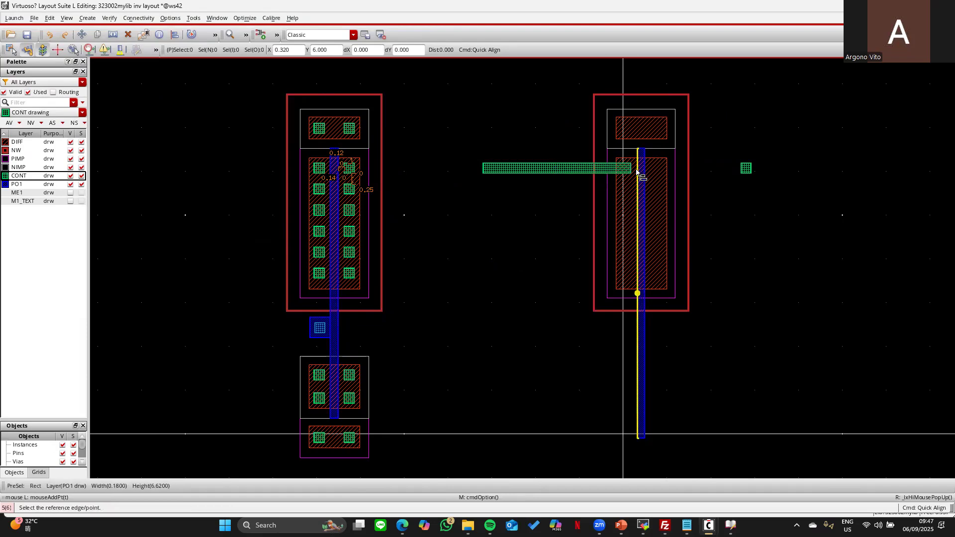
- Undo the stretched contact bar and realign both contacts beside the right poly gate
left_click(49, 34)
left_click(9, 50)
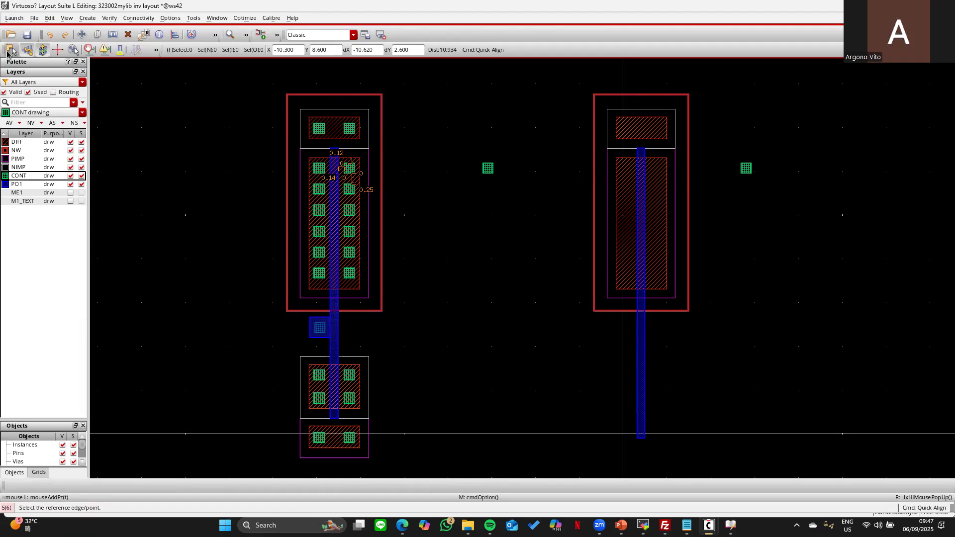
left_click(493, 168)
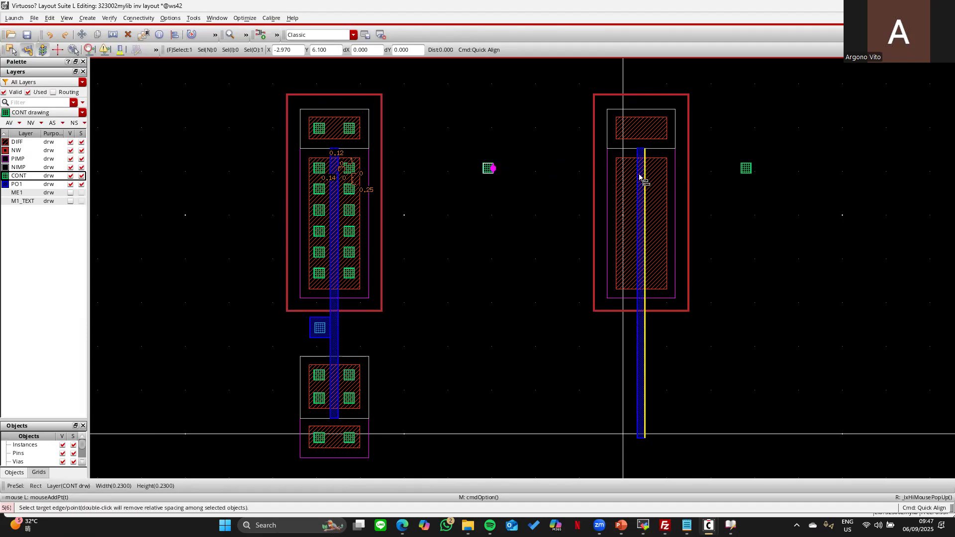
left_click(641, 174)
left_click(741, 169)
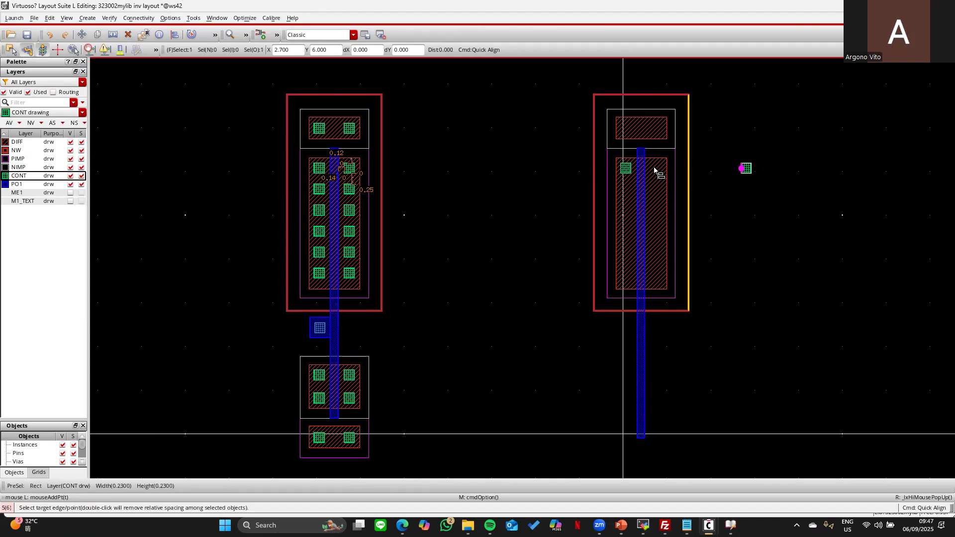
left_click(656, 170)
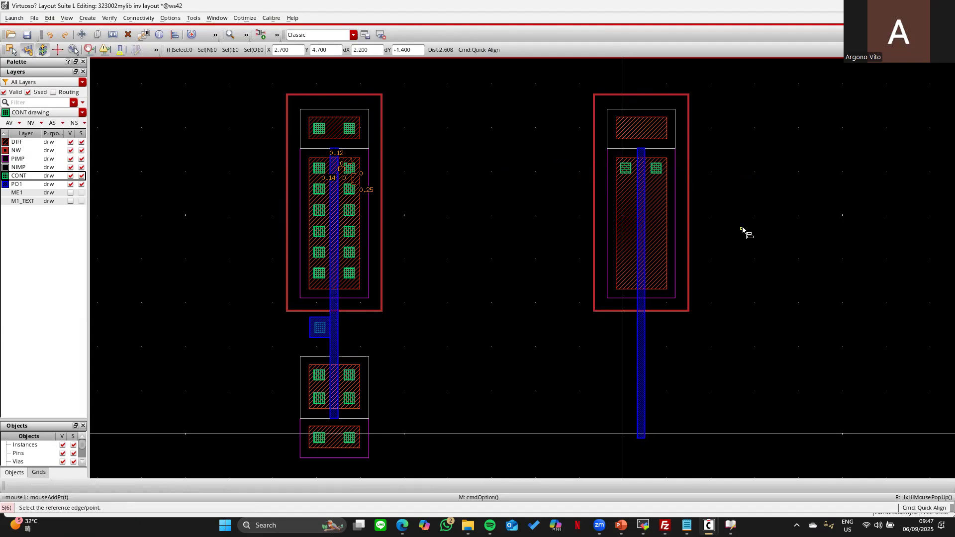
key("Escape")
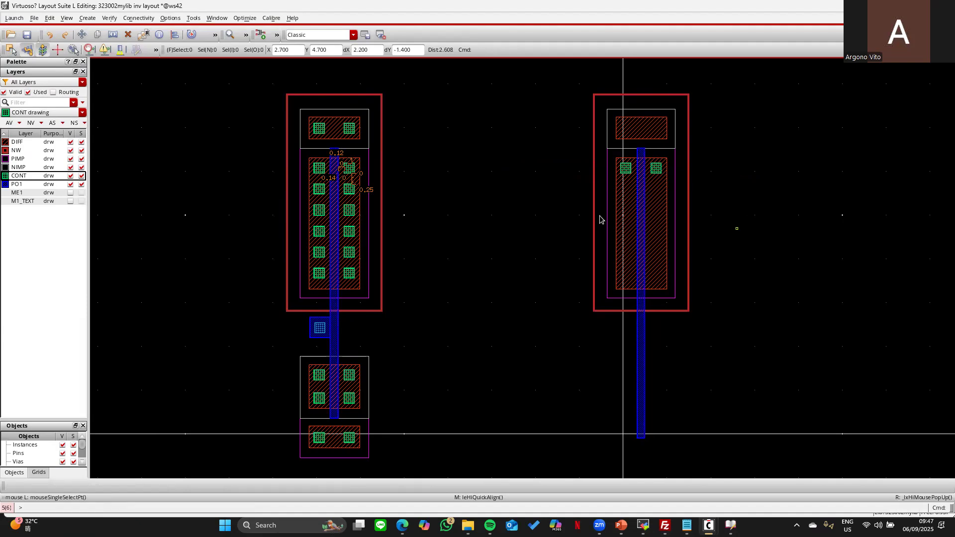
- Copy the right diffusion's two contacts below the originals
left_click_drag(621, 160, 670, 177)
key("c")
left_click(660, 170)
left_click(660, 205)
key("Escape")
- Align the lower contact pair 0.25 below the upper pair
key("a")
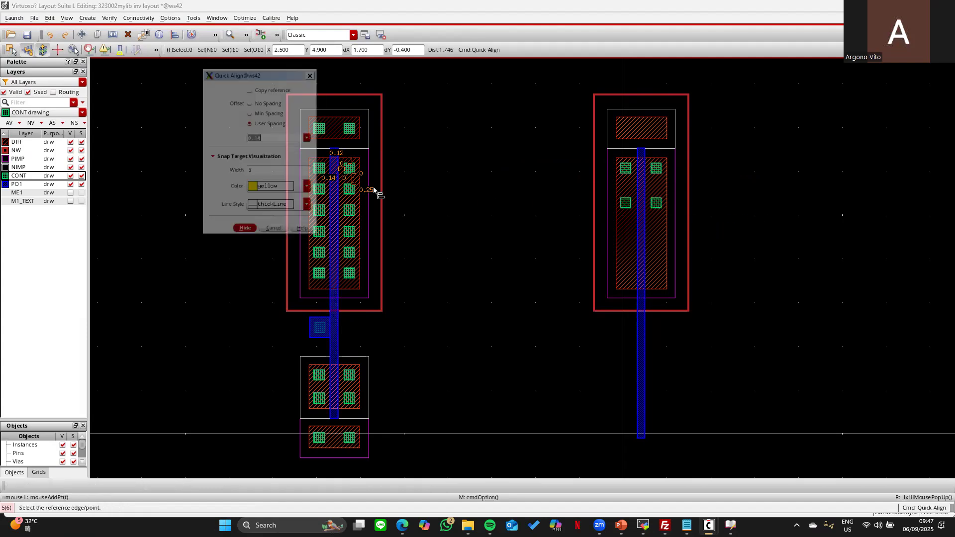
left_click(265, 135)
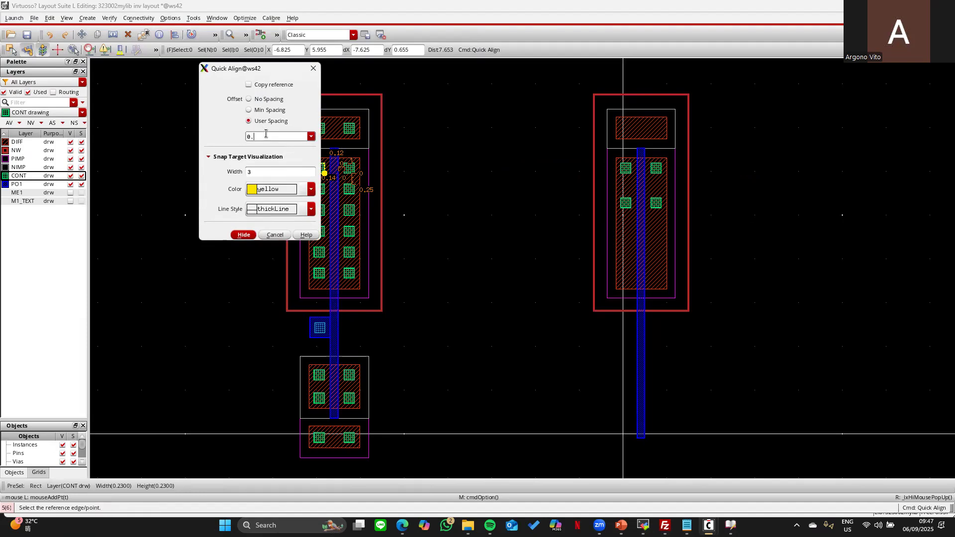
key("Return")
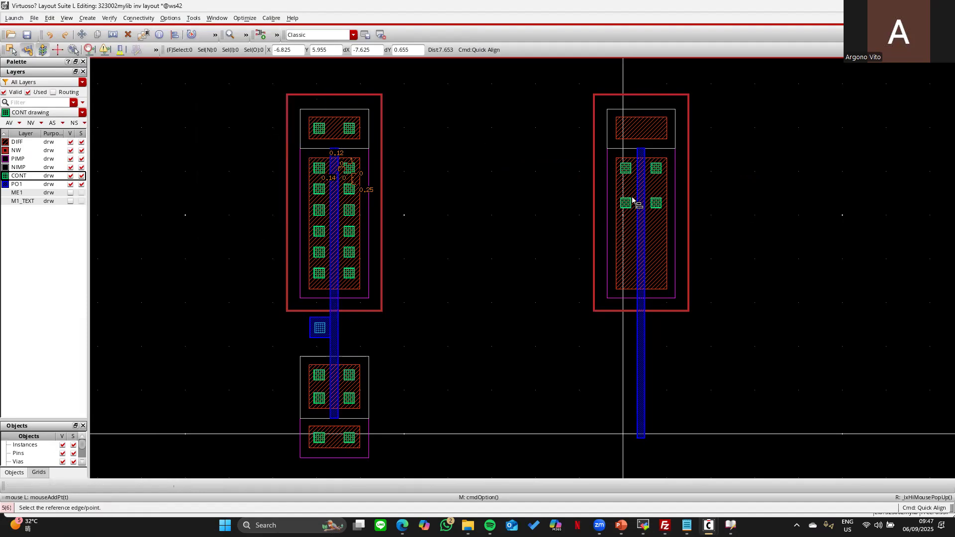
left_click(679, 218)
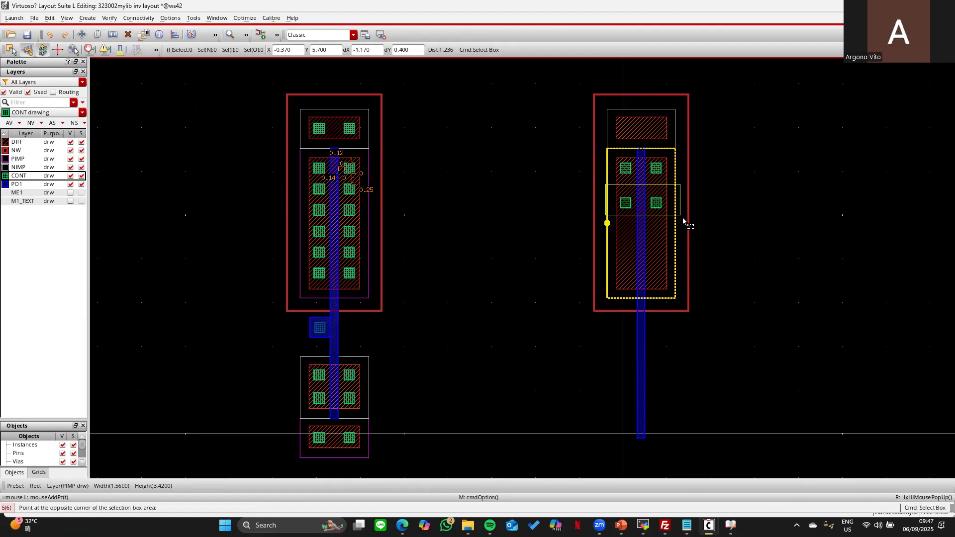
left_click(657, 198)
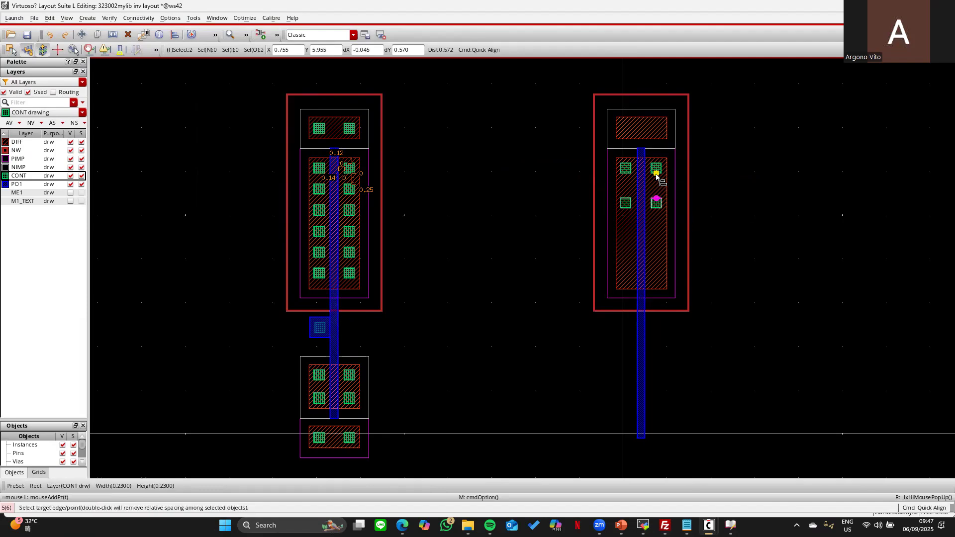
left_click(656, 173)
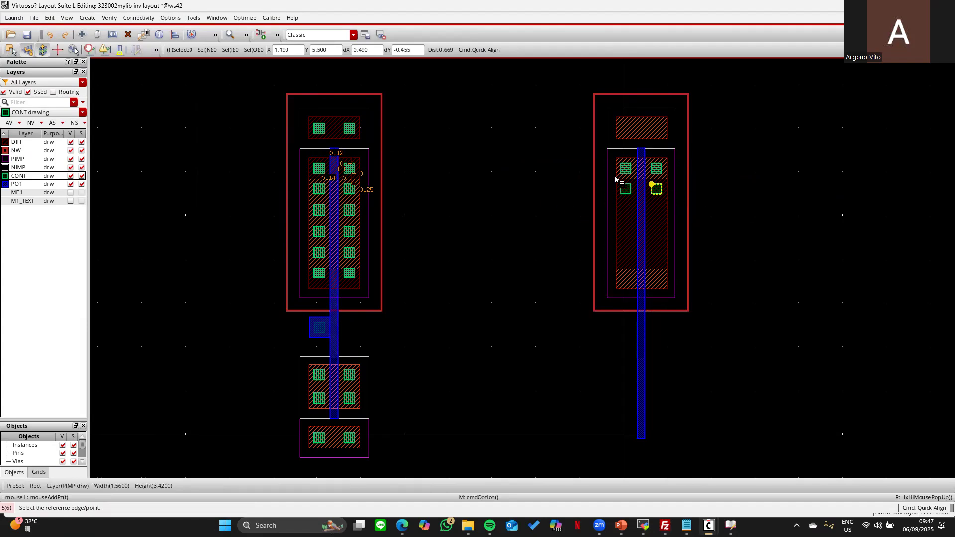
key("Escape")
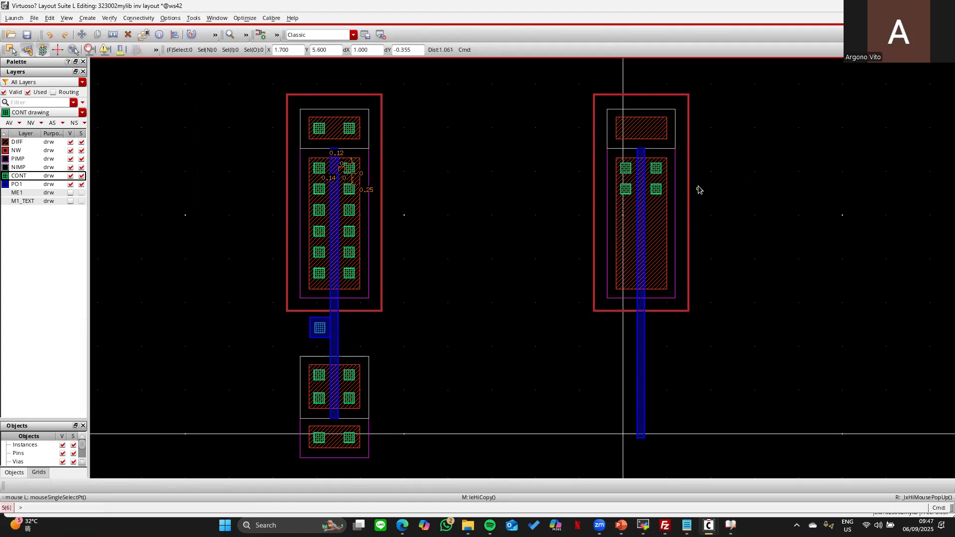
- Copy the right transistor's top two contacts above the transistor
key("c")
left_click_drag(606, 154, 681, 179)
left_click(660, 162)
left_click(660, 76)
key("Escape")
- Align the copied contacts into the top tap with zero spacing
key("a")
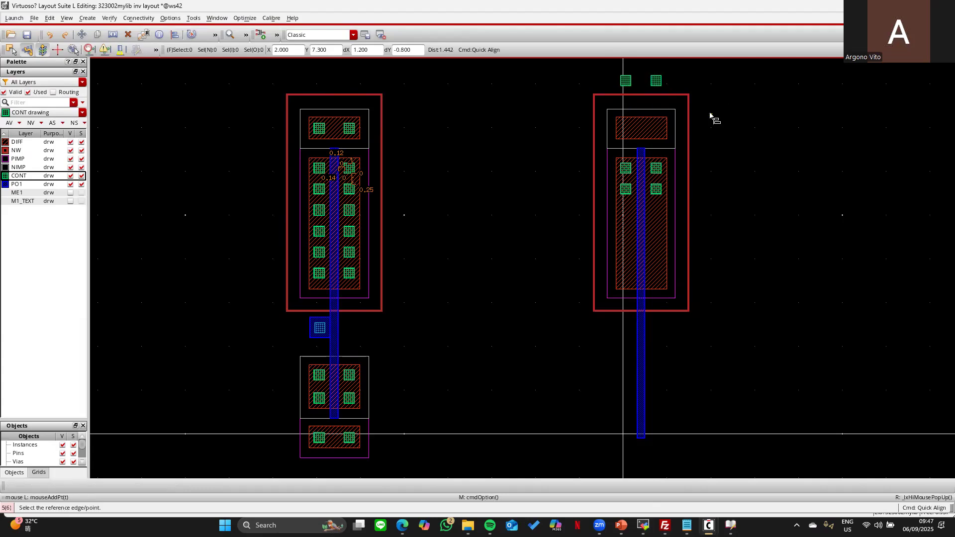
key("F3")
left_click(249, 99)
key("Return")
left_click_drag(607, 61, 712, 98)
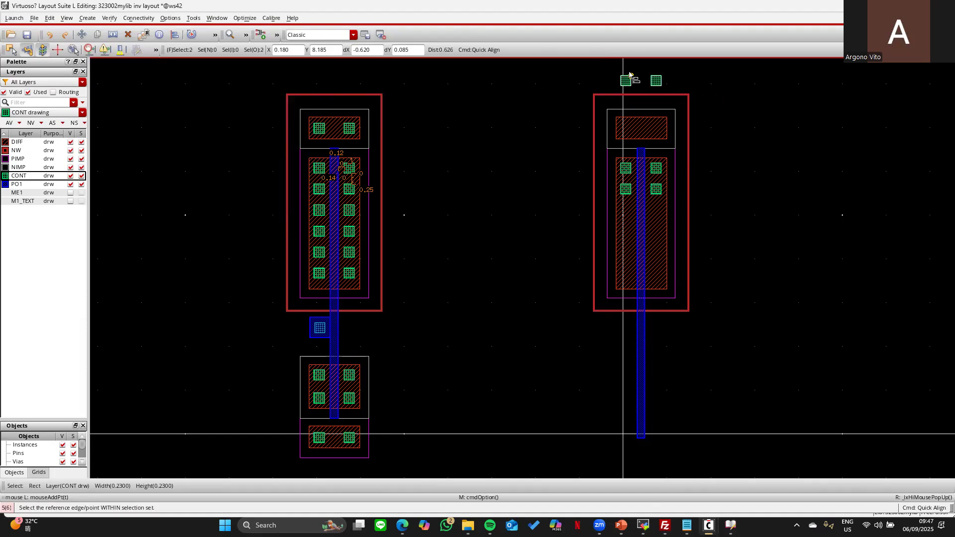
left_click(626, 87)
left_click(325, 134)
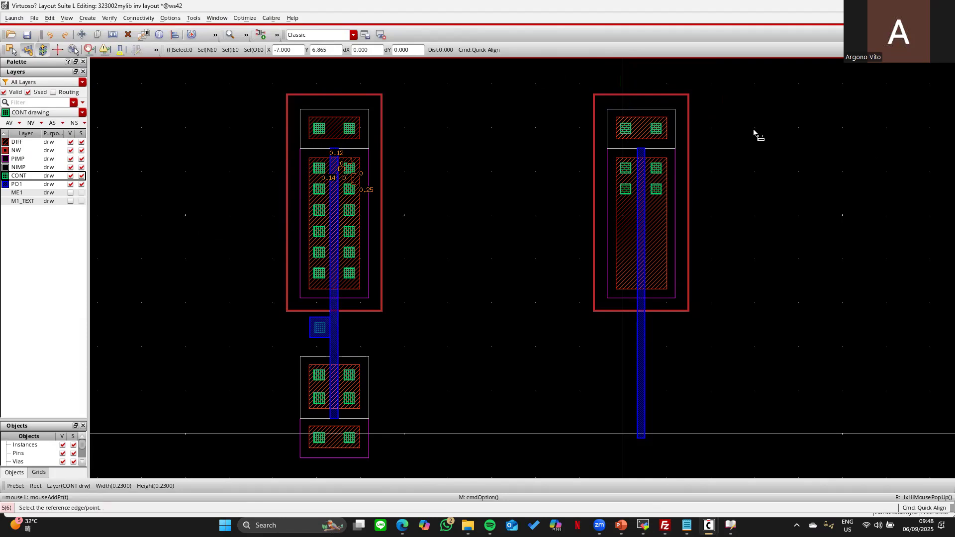
key("f")
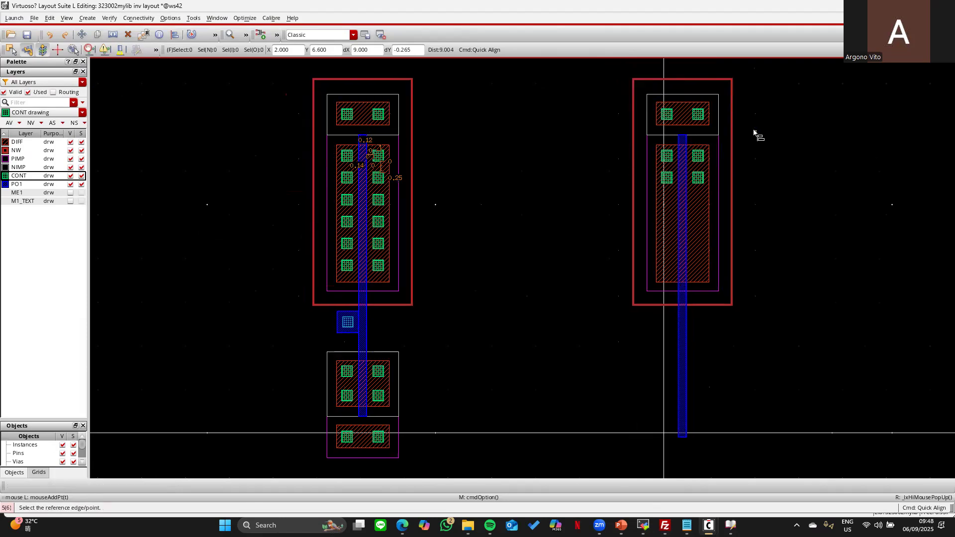
key("Escape")
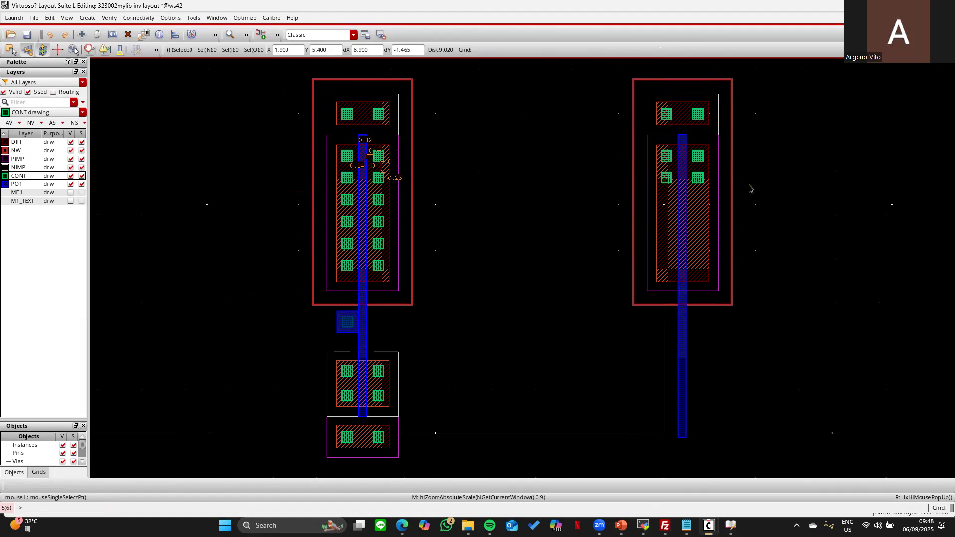
- Copy the top tap block below the right transistor
key("c")
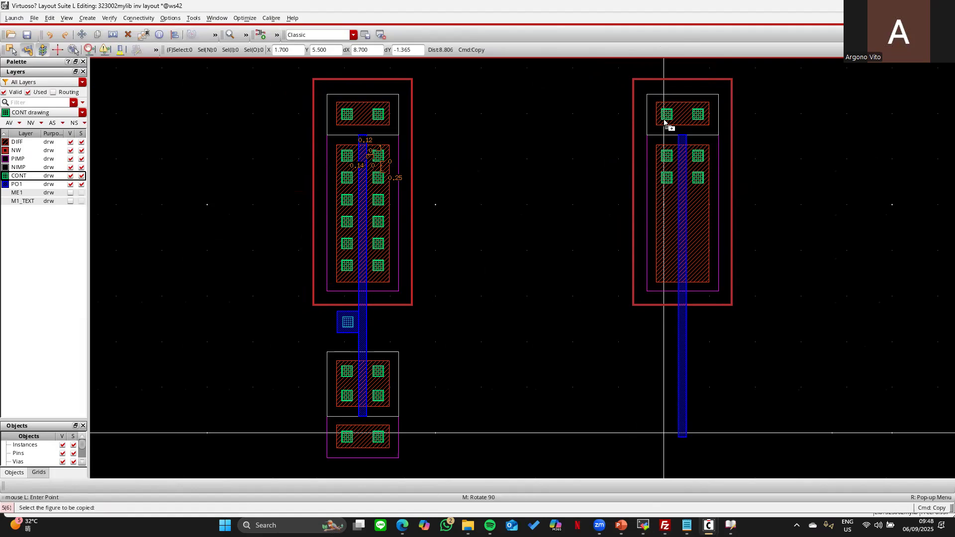
left_click(618, 64)
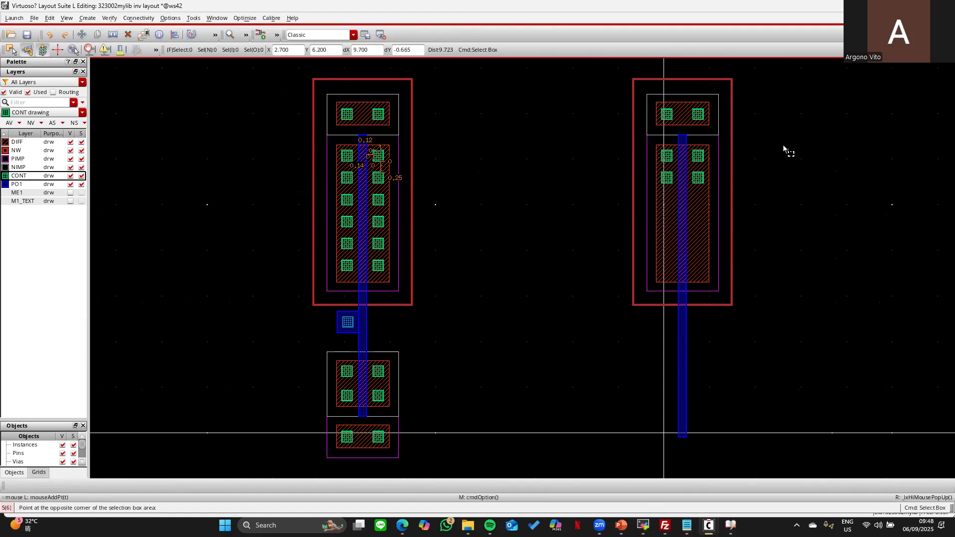
left_click(786, 150)
left_click(691, 119)
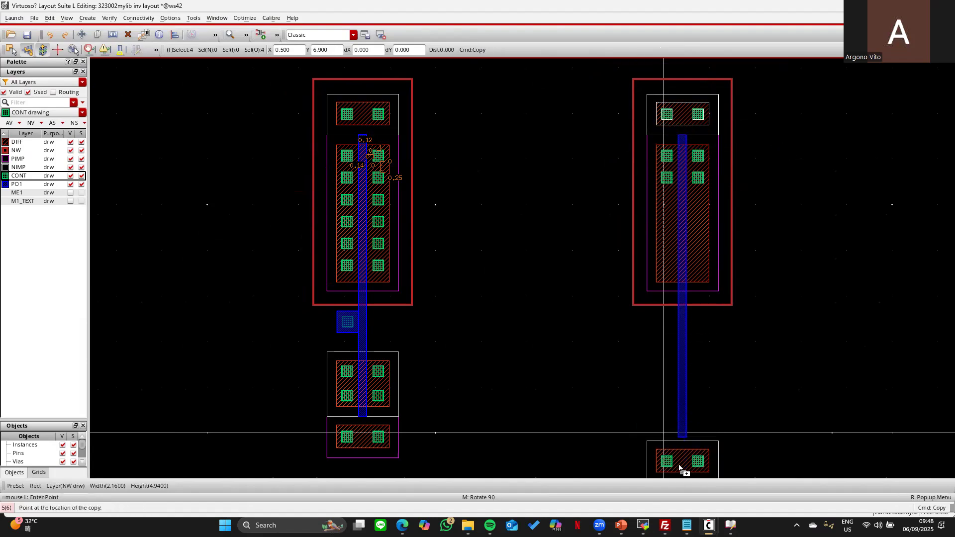
left_click(678, 468)
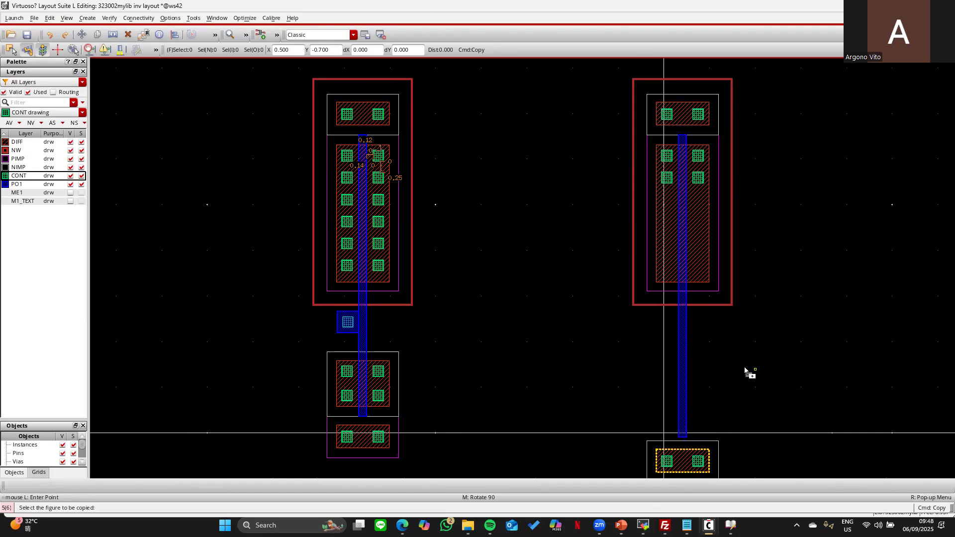
key("Escape")
- Shorten the right gate's bottom end to just past the diffusion
key("s")
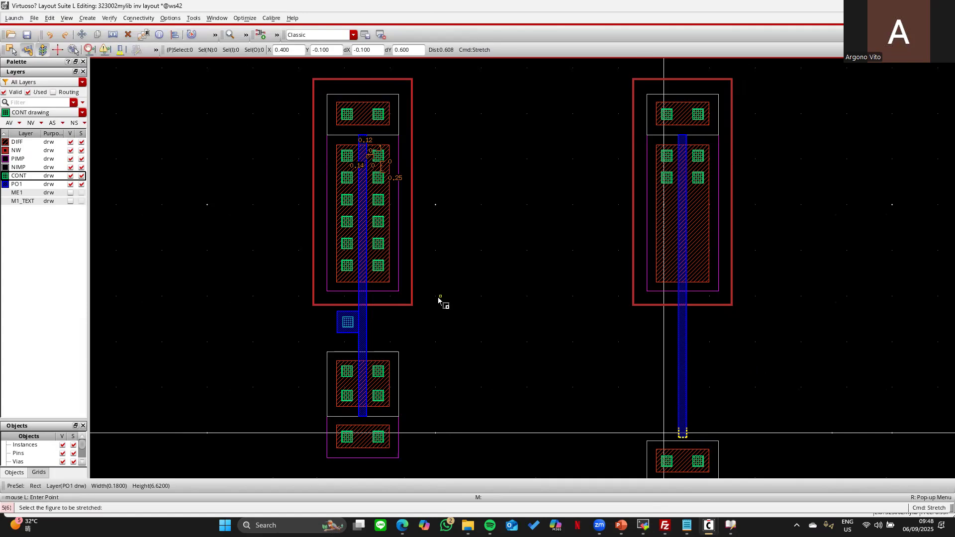
left_click(686, 437)
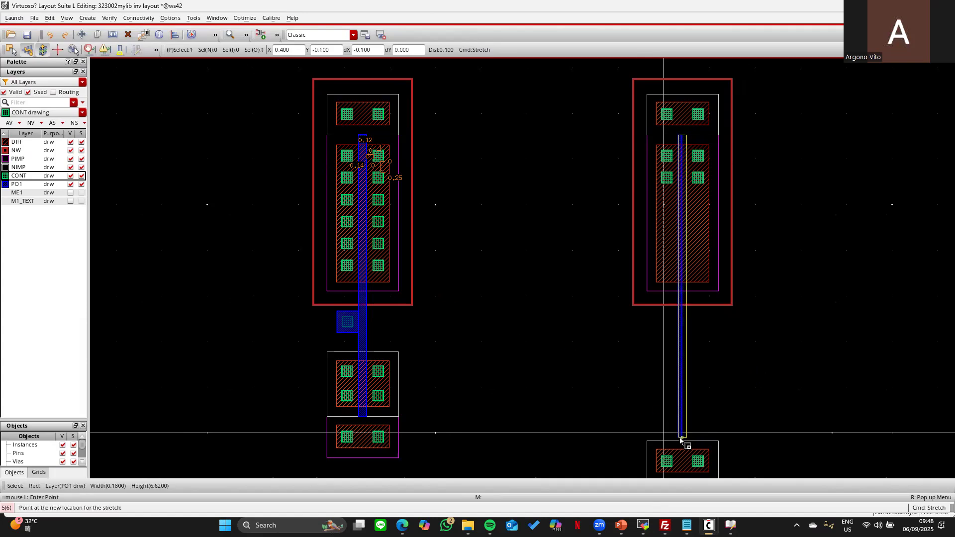
left_click(693, 296)
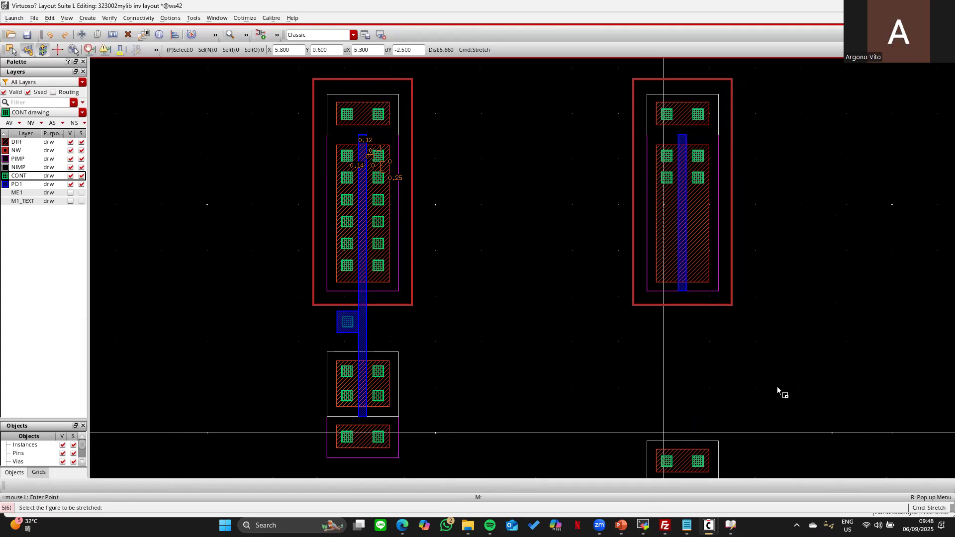
key("f")
key("Escape")
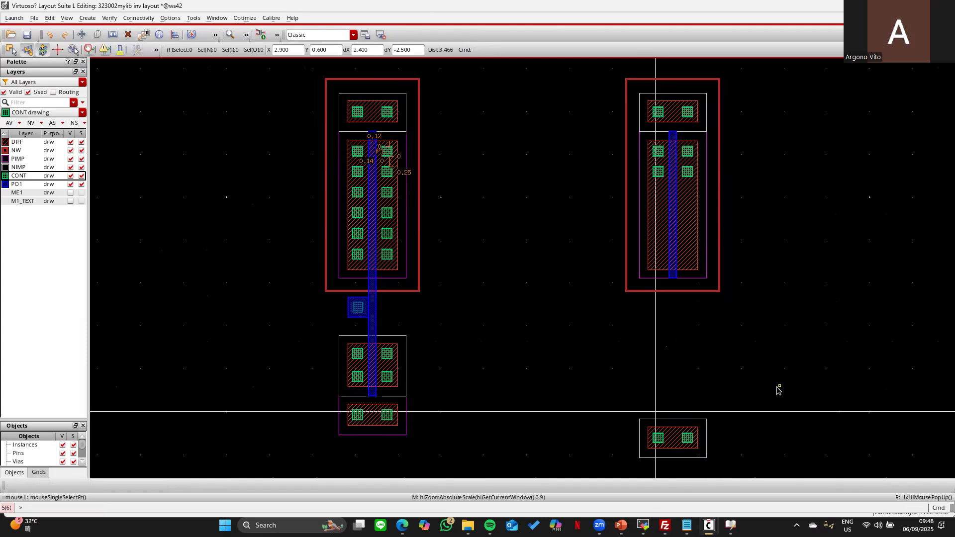
key("a")
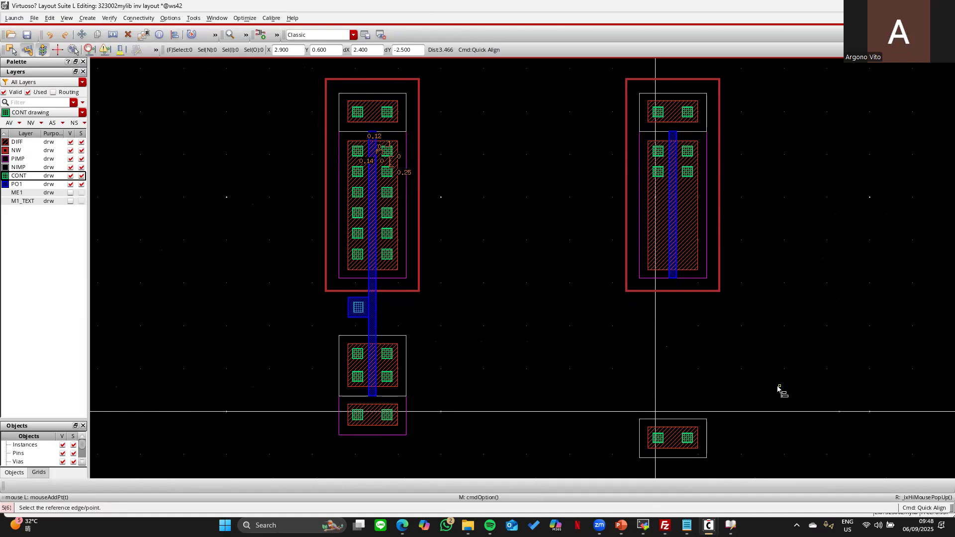
key("Escape")
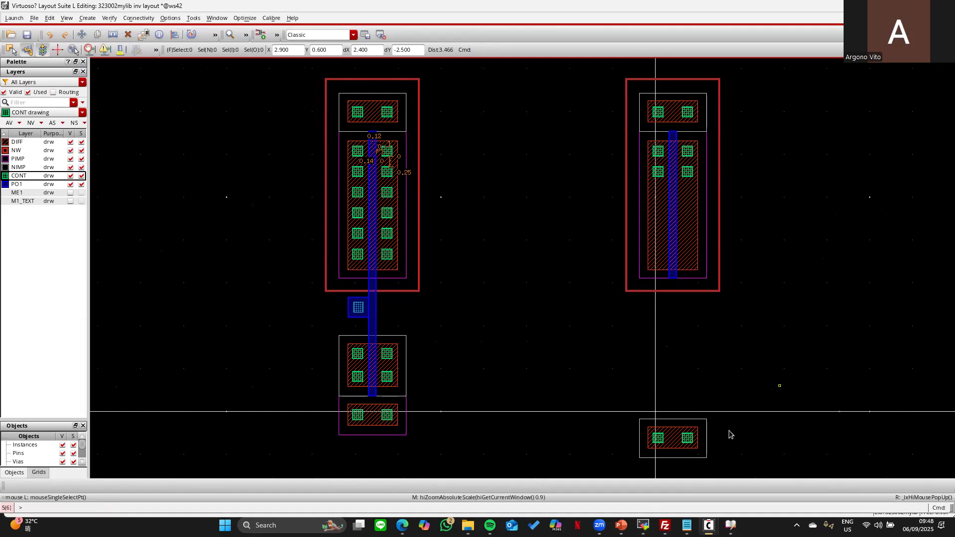
- Change the bottom-right tap's implant rectangle to the PIMP layer
left_click(688, 420)
key("q")
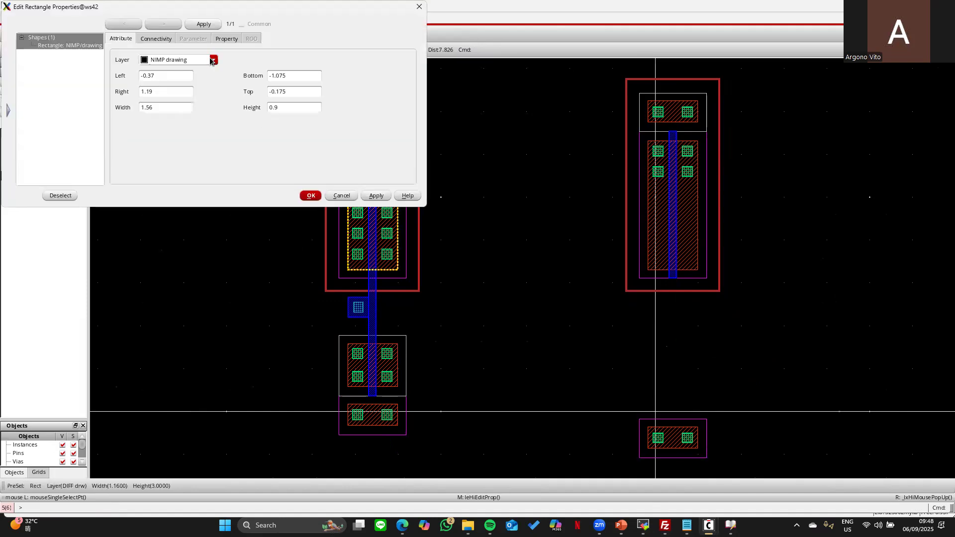
triple_click(168, 62)
key("Left")
key("BackSpace")
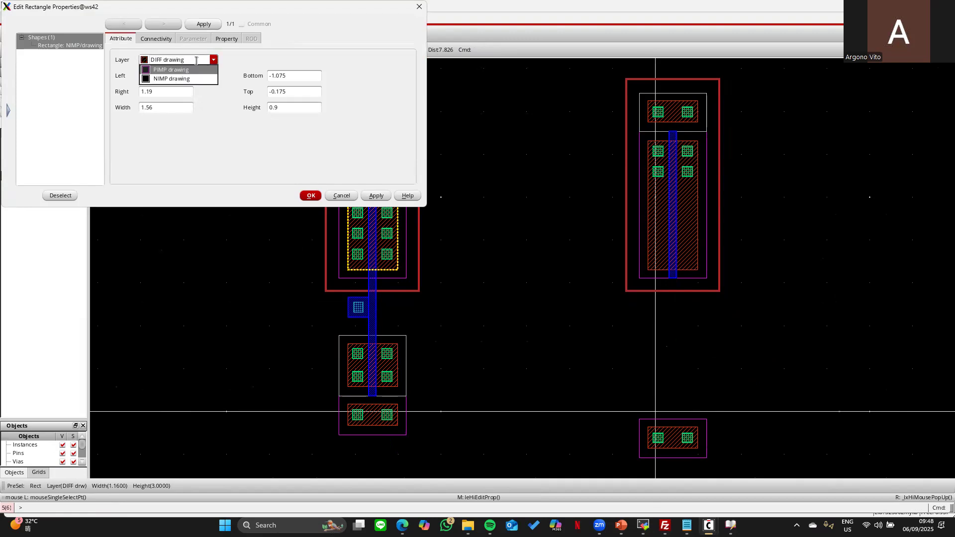
key("Return")
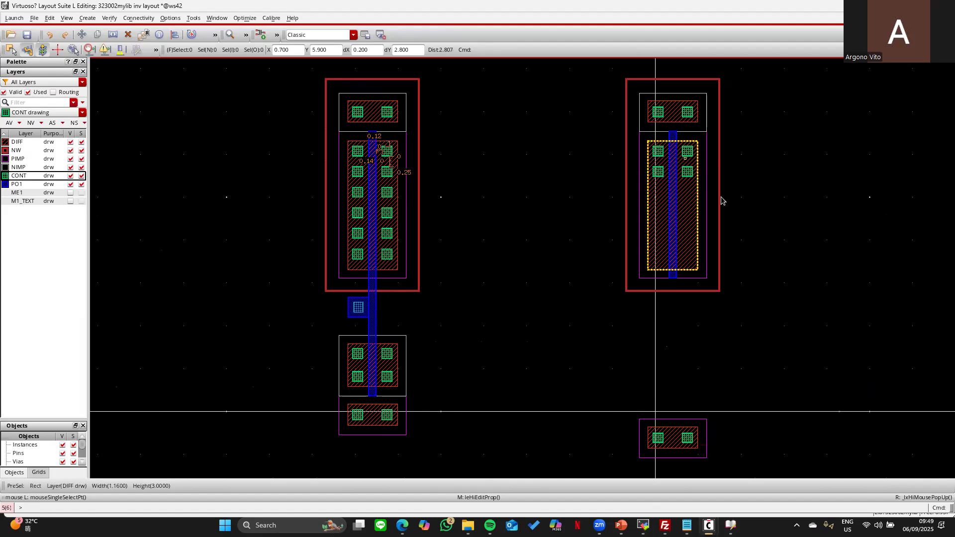
- Copy the bottom-right tap block just above the original
key("c")
left_click_drag(608, 389, 737, 468)
left_click(677, 437)
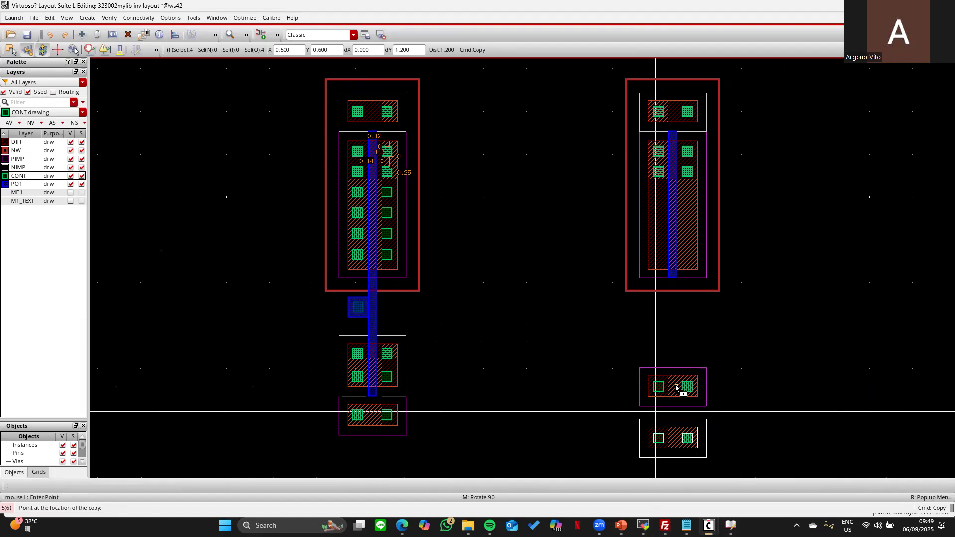
left_click(678, 378)
key("Escape")
left_click(784, 339)
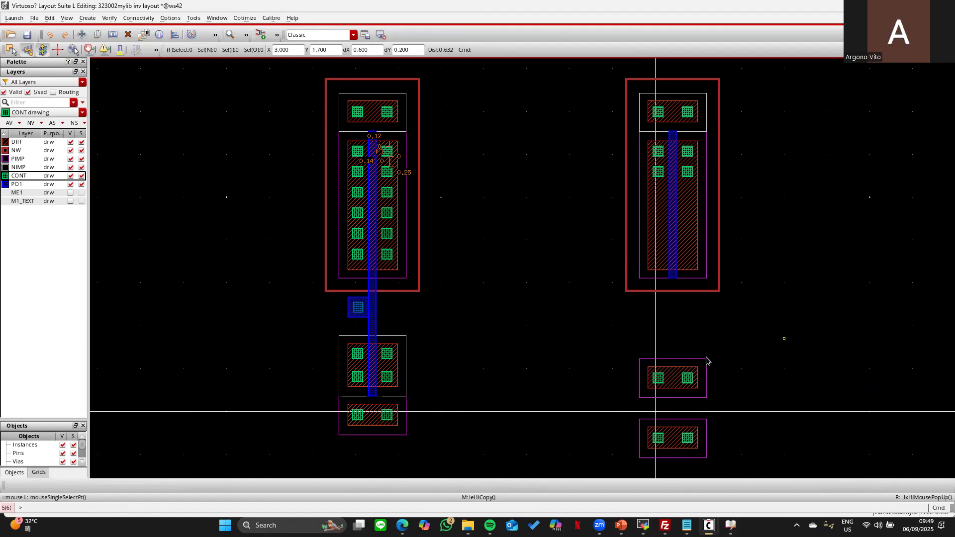
- Set the copied tap's implant rectangle to the NIMP drawing layer
left_click(664, 364)
key("q")
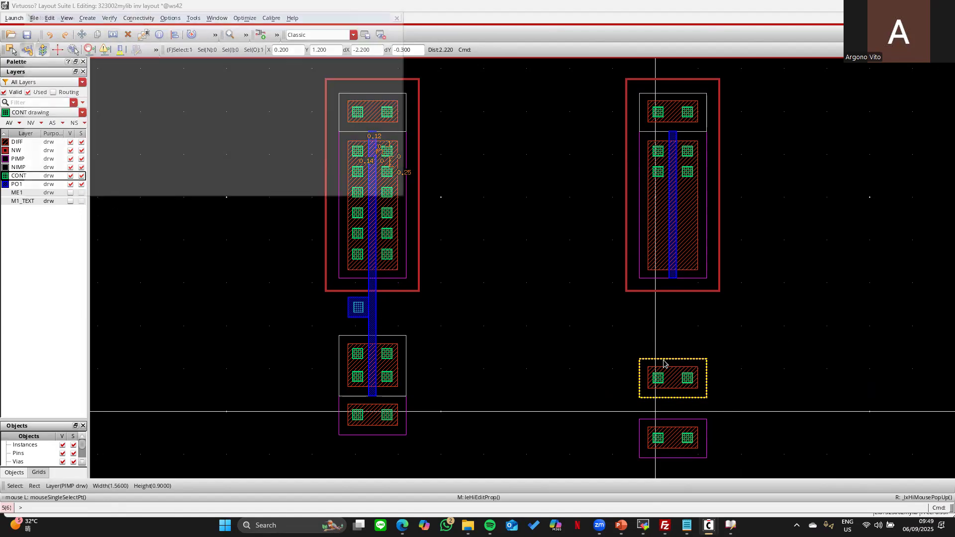
left_click(211, 61)
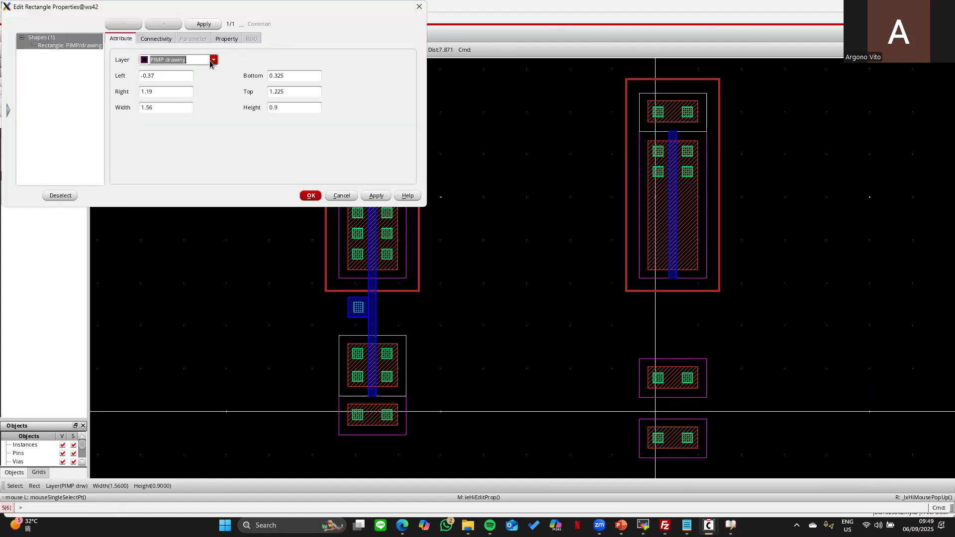
key("BackSpace")
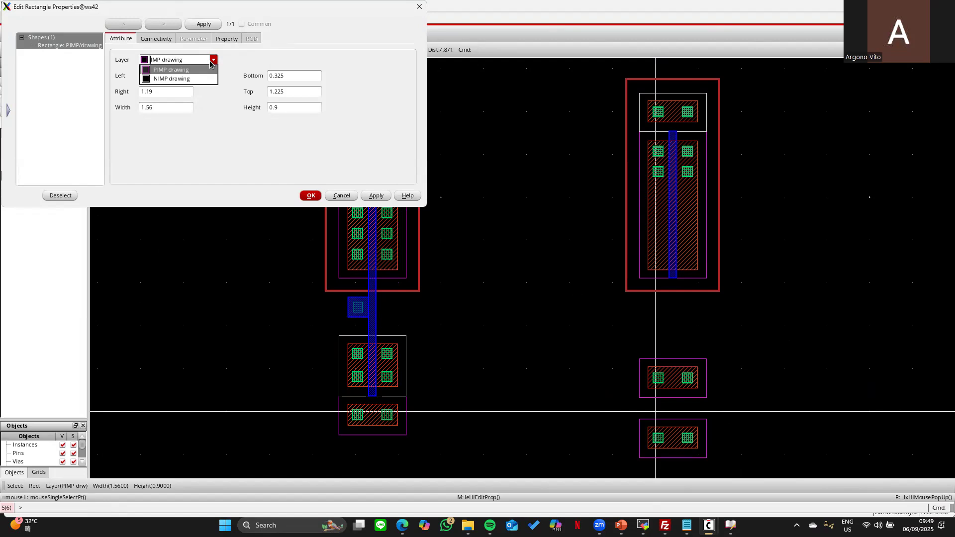
type("N")
key("Return")
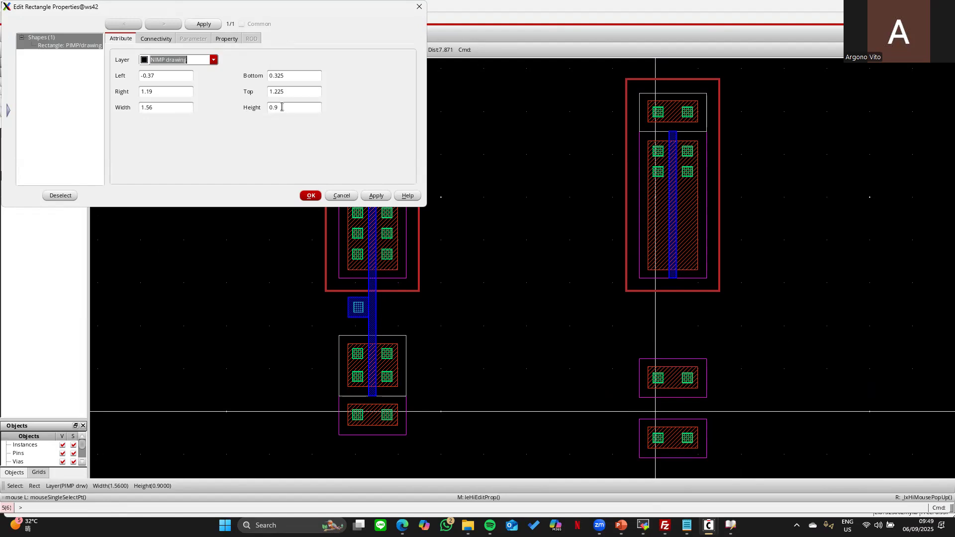
left_click(311, 196)
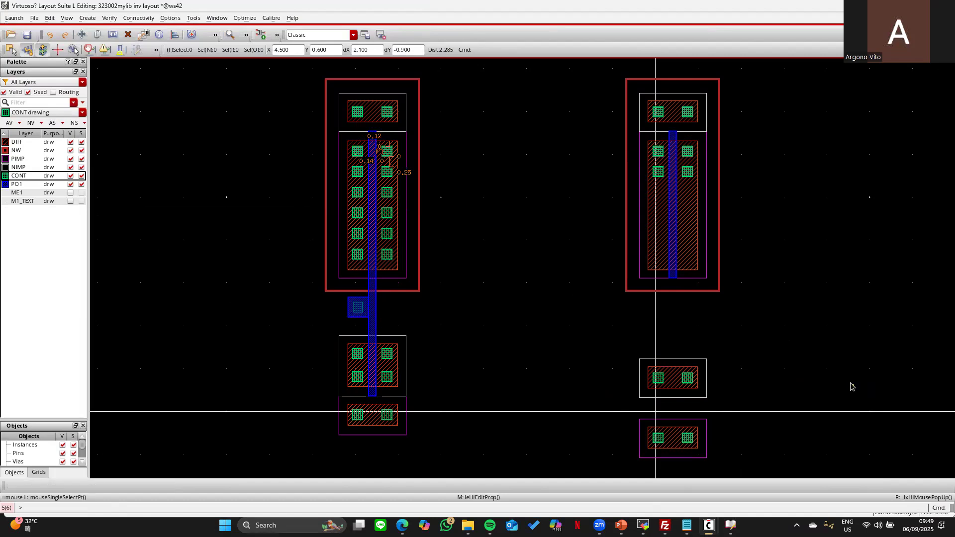
key("a")
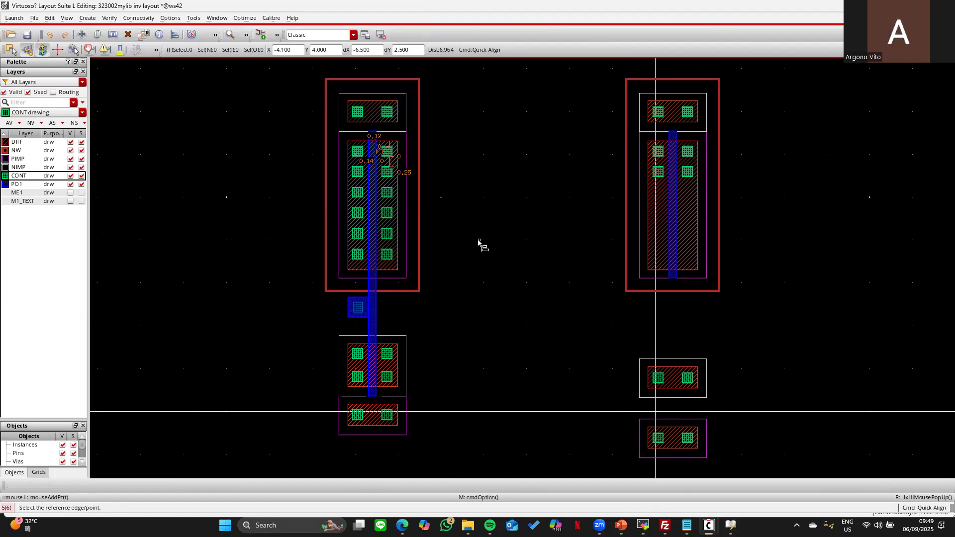
- Align the lower-right device's four shapes down onto the lower rectangle's bottom edge
key("F3")
key("F3")
left_click_drag(611, 334, 738, 407)
left_click(675, 398)
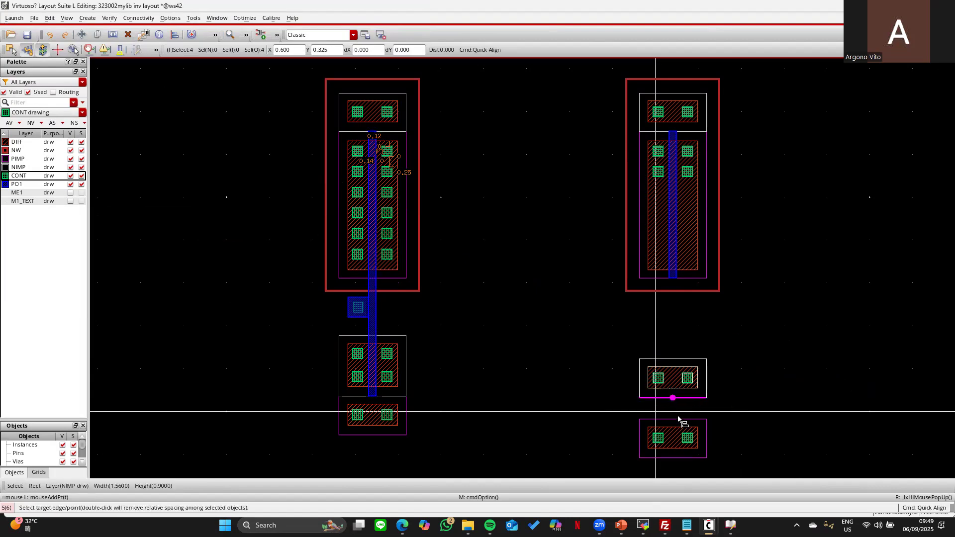
left_click(679, 420)
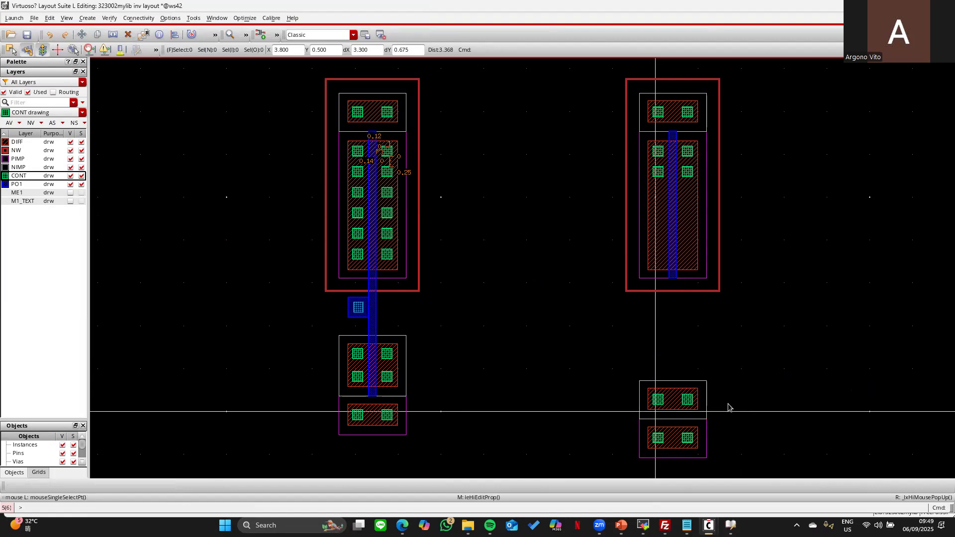
- Set the lower-right diffusion rectangle's height to 1
left_click(676, 396)
middle_click(676, 393)
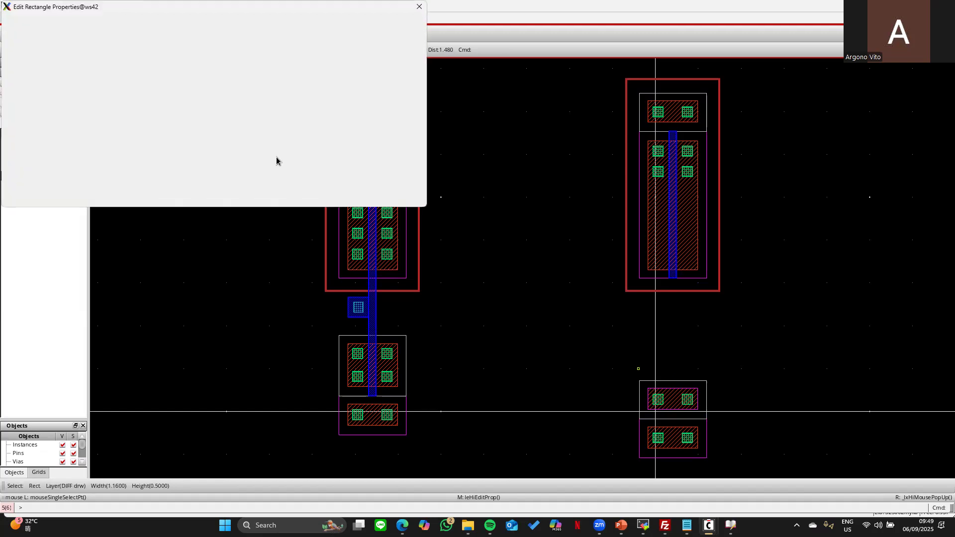
left_click(278, 107)
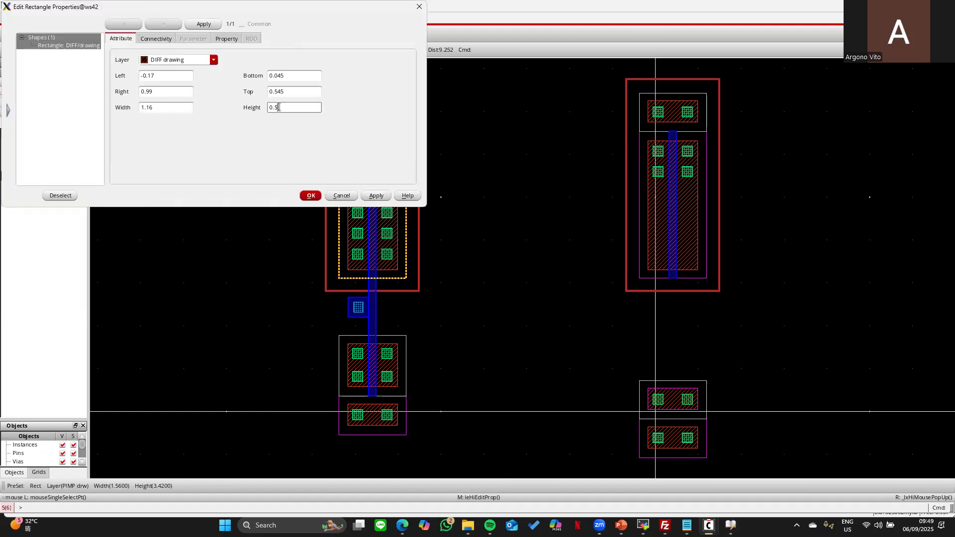
type("1")
key("Return")
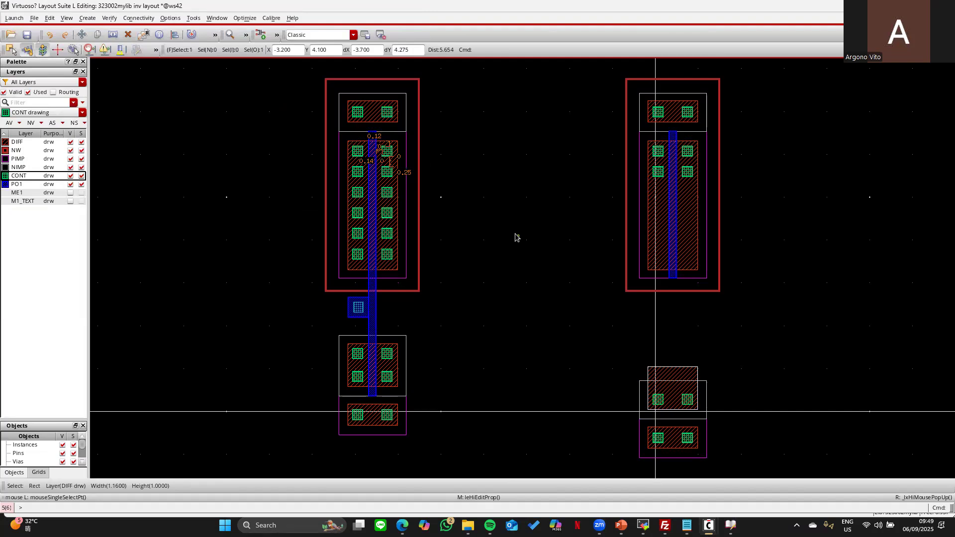
- Measure the 0.2 diffusion spacing and stretch the NIMP rectangle's top edge upward
key("k")
left_click(389, 337)
left_click(389, 343)
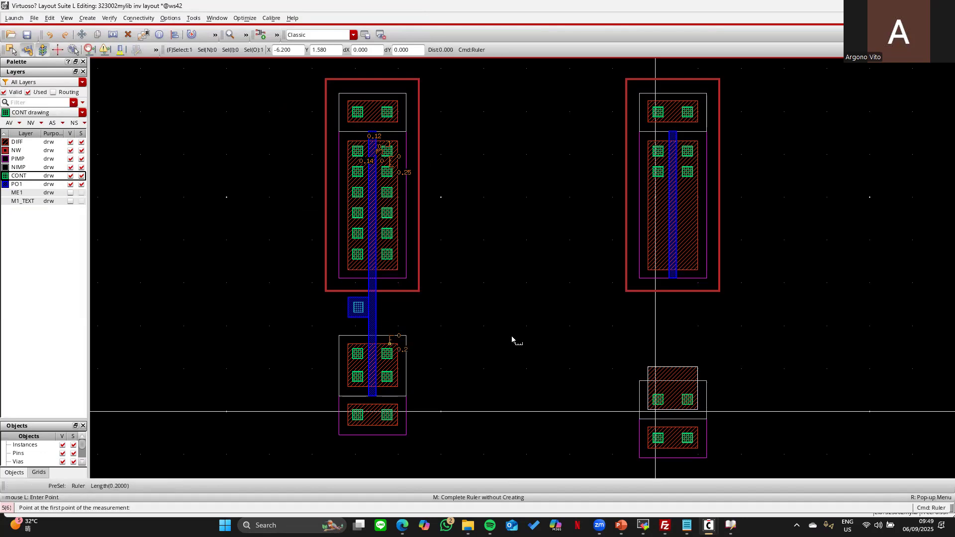
key("Escape")
key("s")
left_click(705, 386)
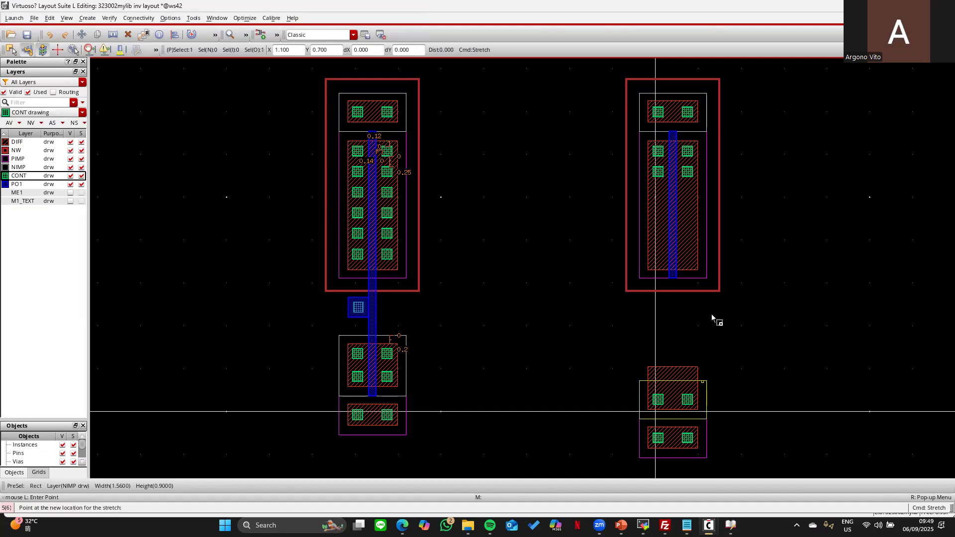
left_click(678, 311)
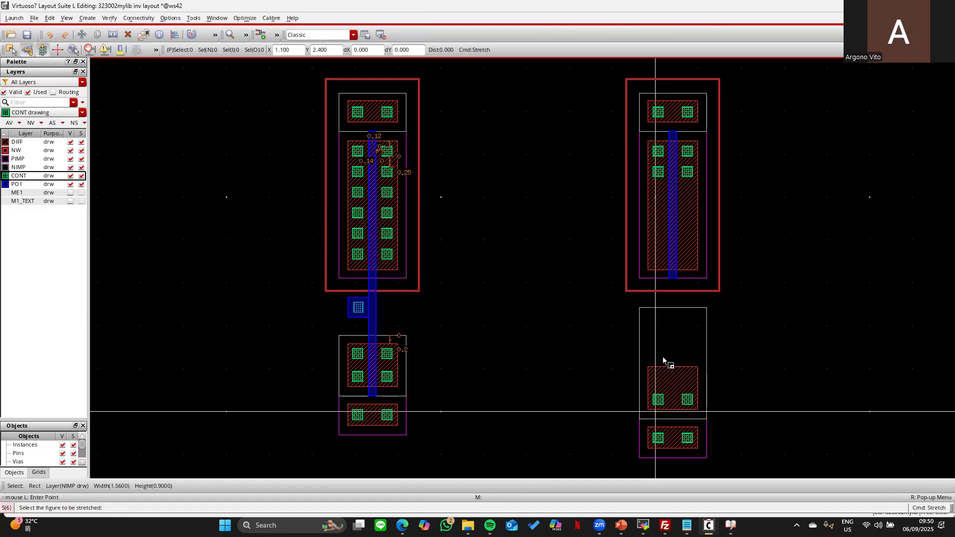
key("Escape")
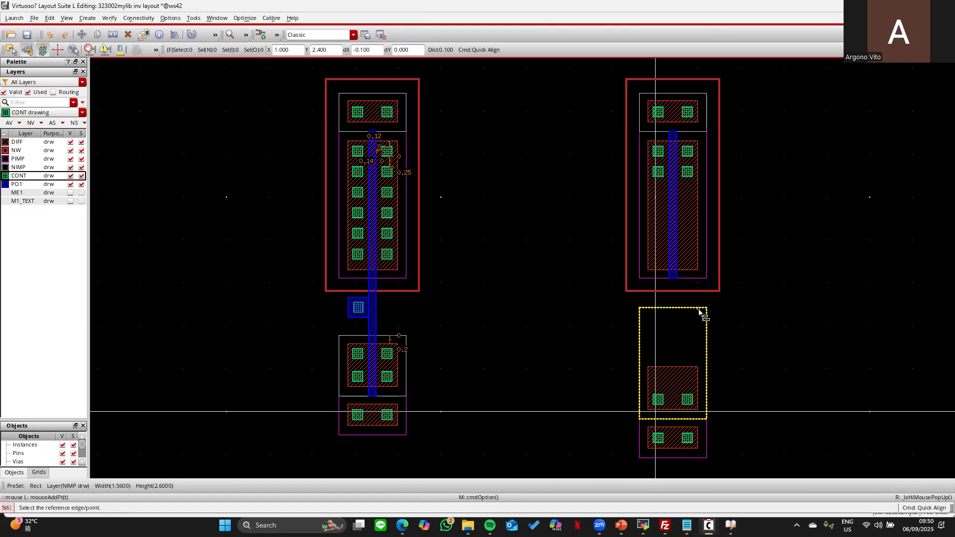
- Align the lower-right rectangle's top edge, undoing an unwanted sideways move
key("a")
left_click(264, 137)
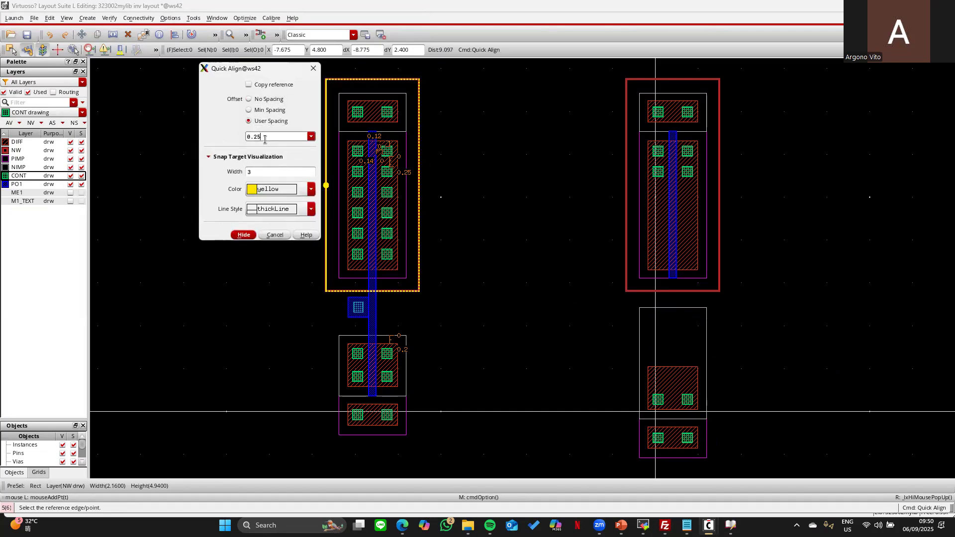
key("Return")
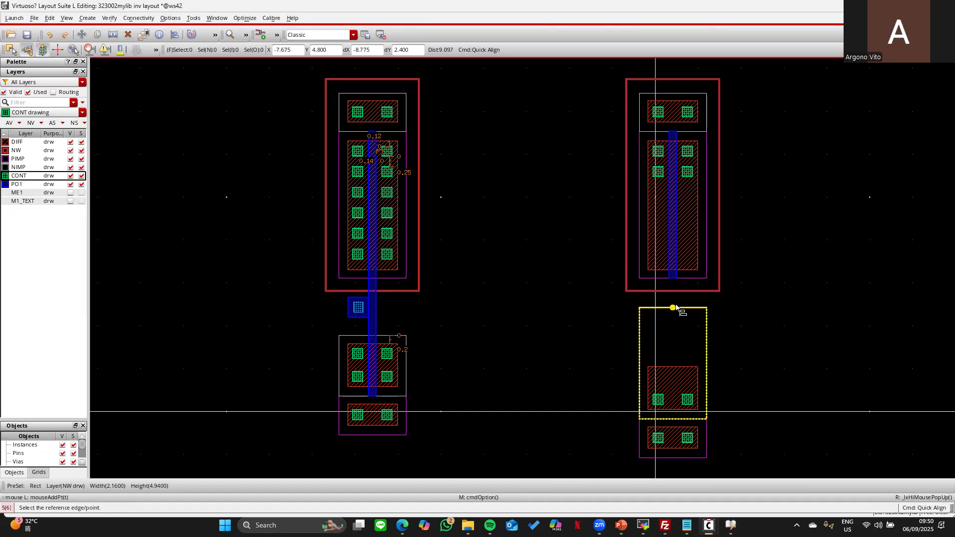
left_click(689, 307)
left_click(794, 315)
key("Escape")
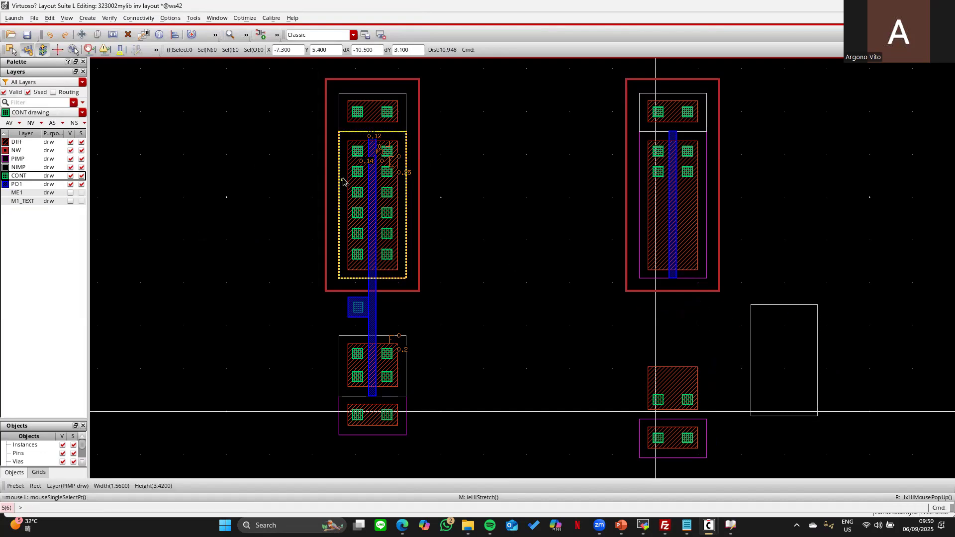
left_click(49, 34)
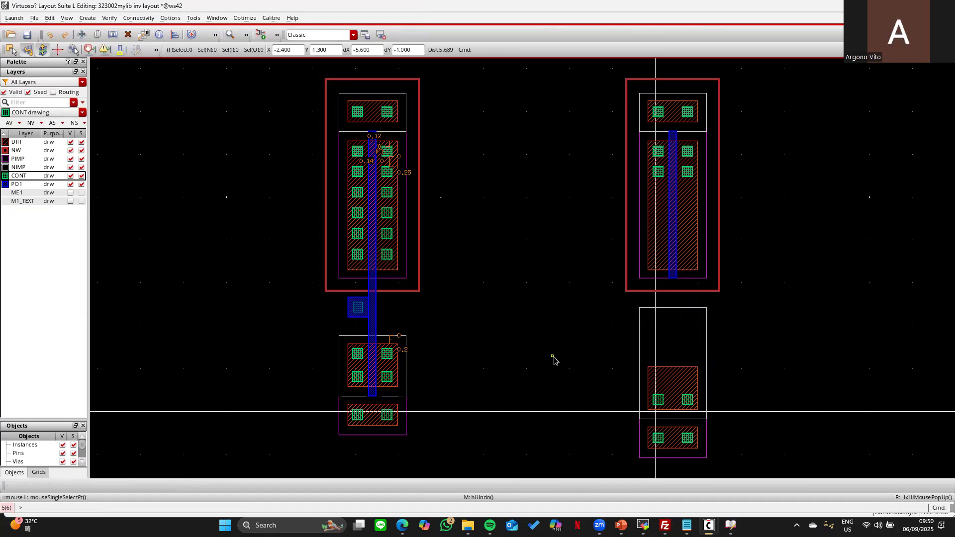
left_click(11, 50)
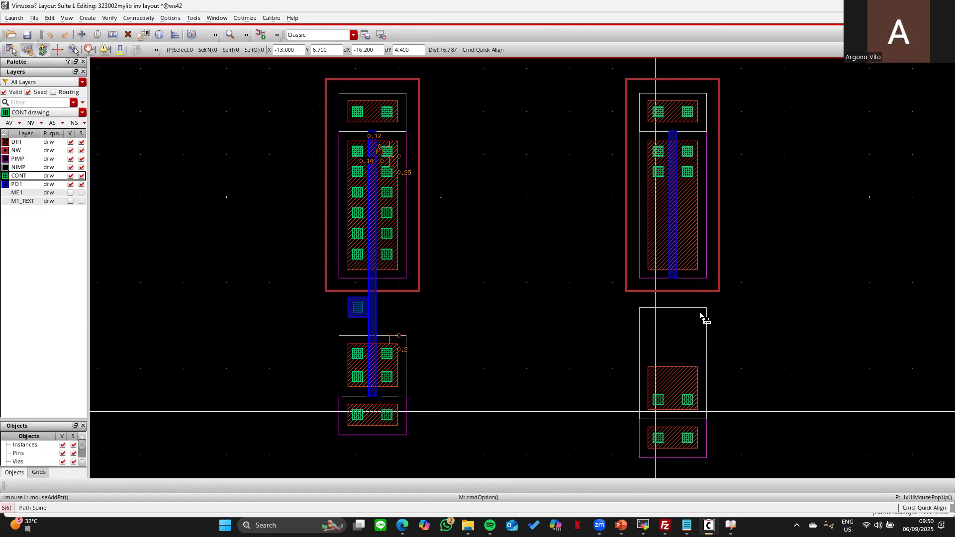
left_click(682, 365)
left_click(799, 330)
key("Escape")
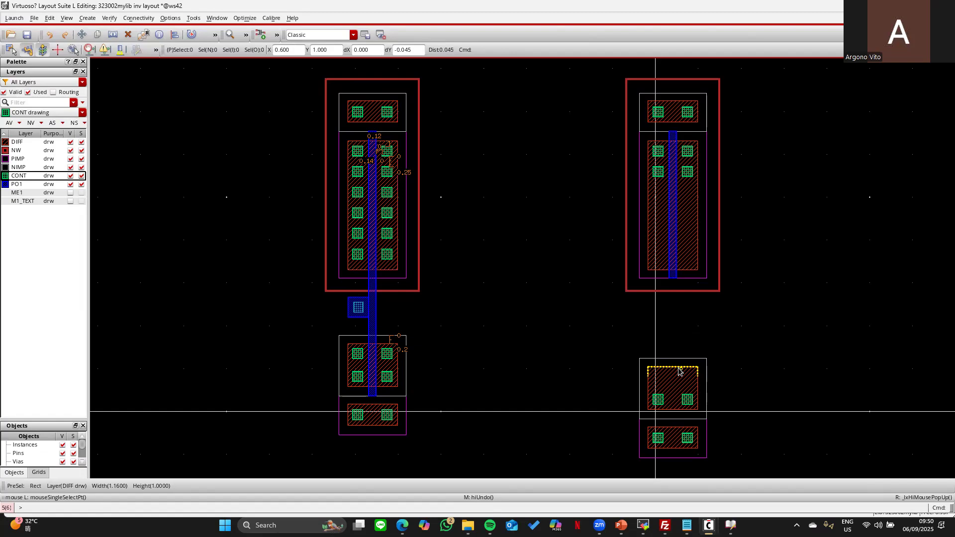
- With zero alignment spacing, line up the lower-right device's eight objects with the left device
key("a")
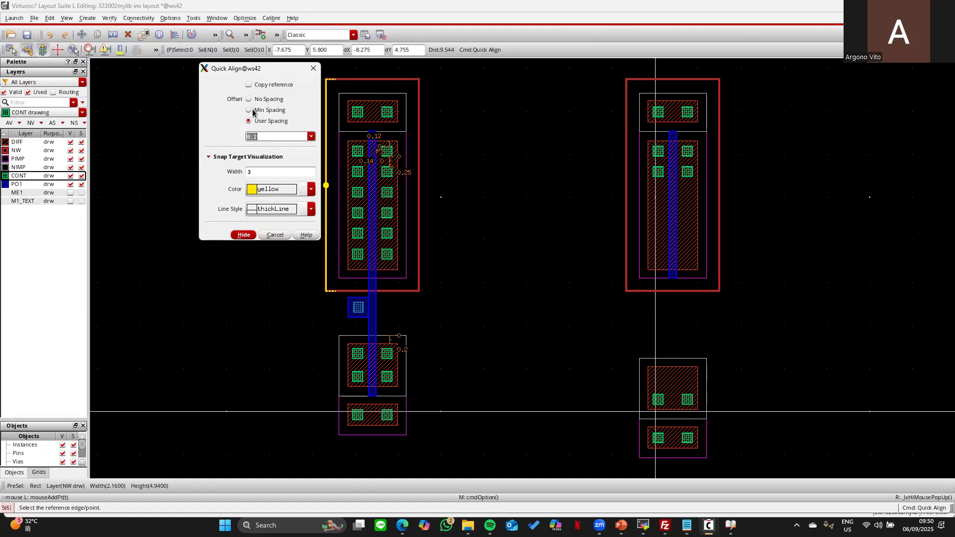
left_click(250, 99)
left_click(313, 68)
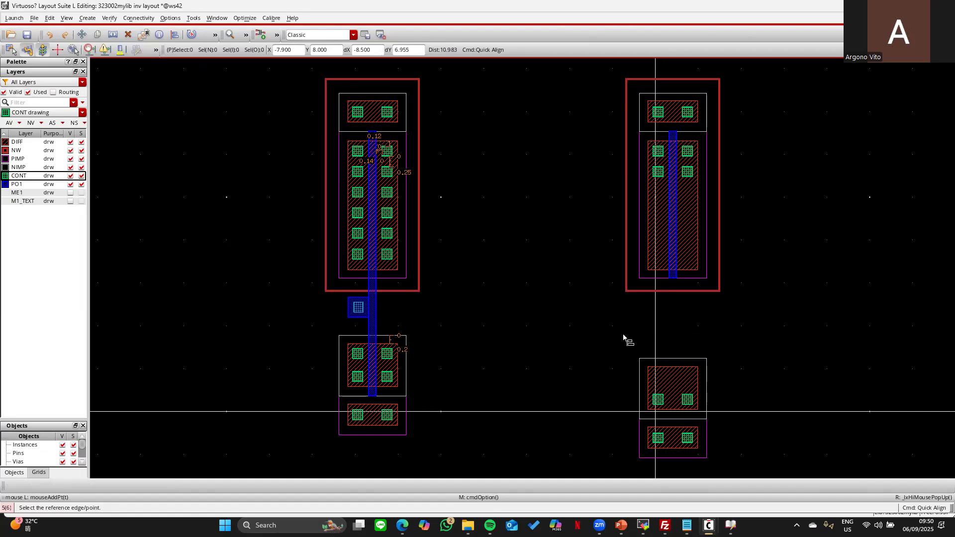
left_click(634, 333)
left_click(734, 463)
key("a")
left_click(672, 366)
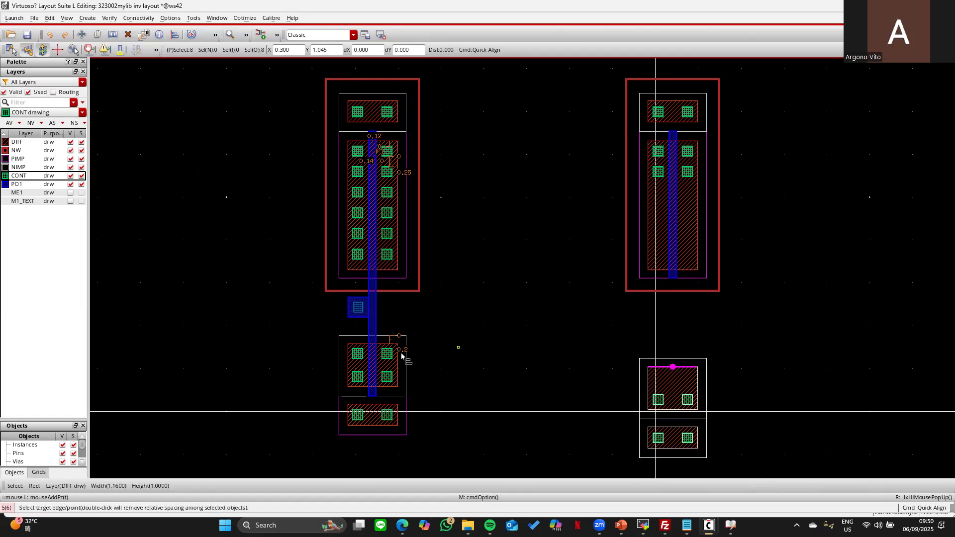
left_click(387, 348)
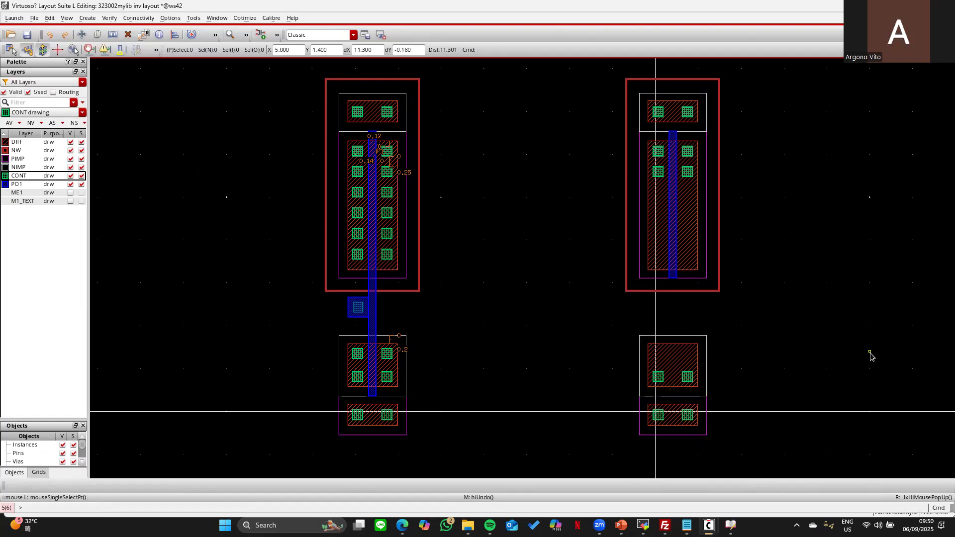
- Extend the right poly gate down to the lower rectangle and show the metal layers
key("a")
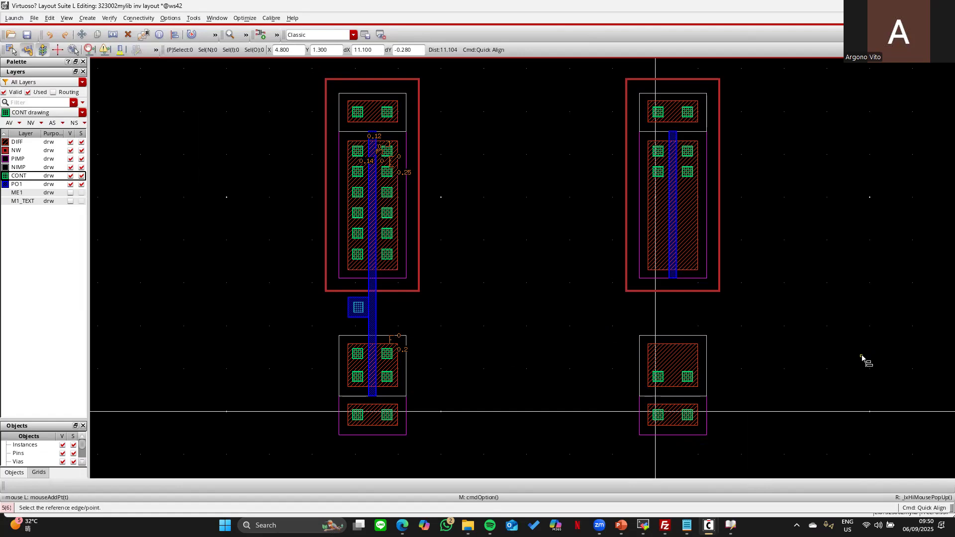
key("F3")
left_click(249, 100)
key("F3")
left_click(674, 279)
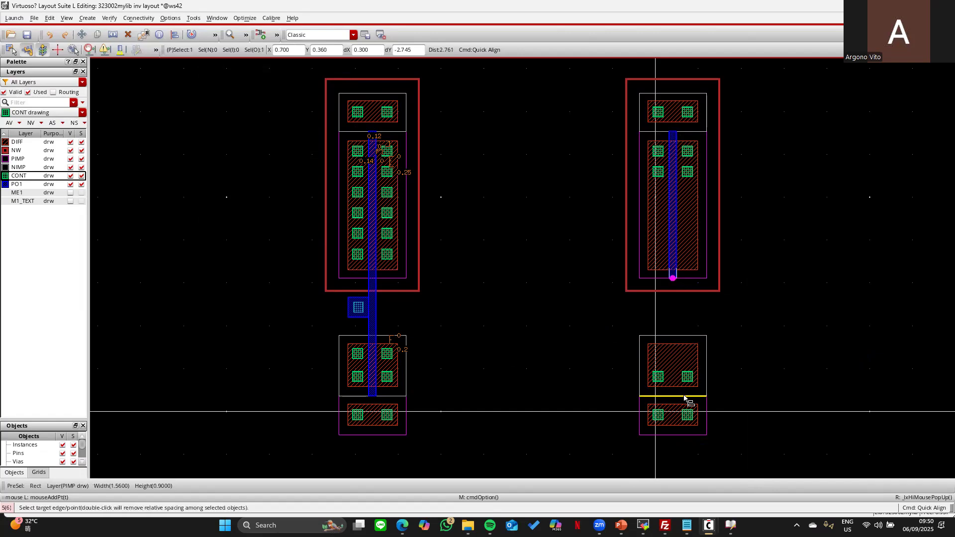
left_click(693, 397)
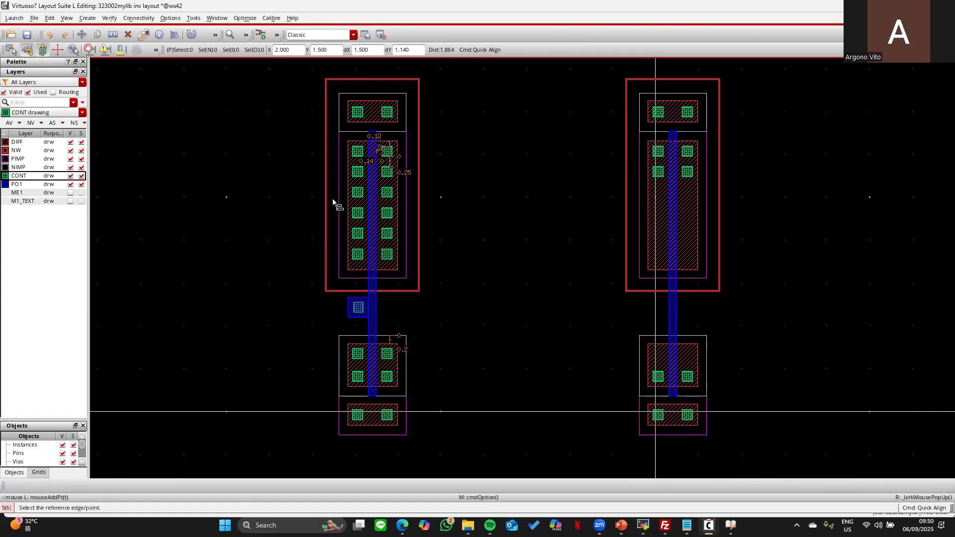
left_click(73, 134)
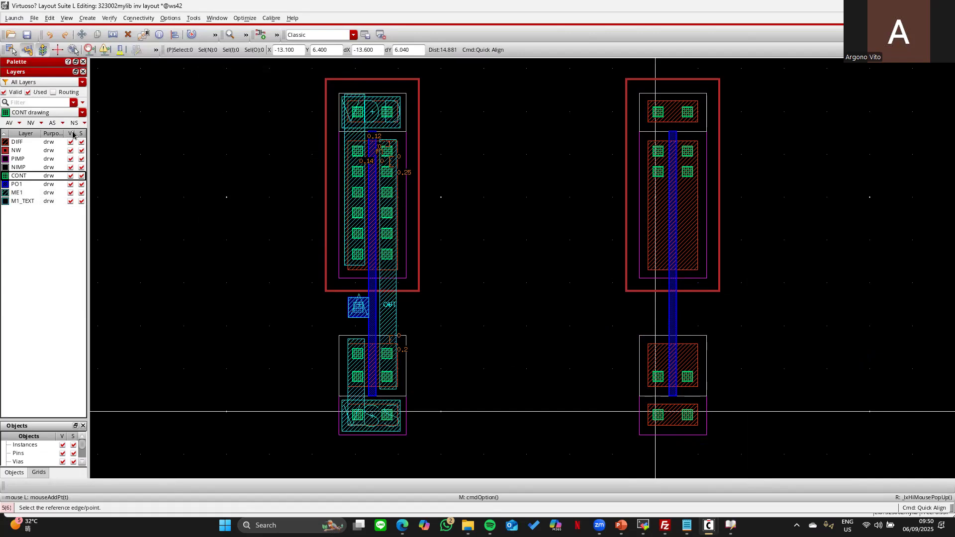
- Hide the M1_TEXT labels, discard a stray contact rectangle, and select PO1 for drawing
left_click(72, 202)
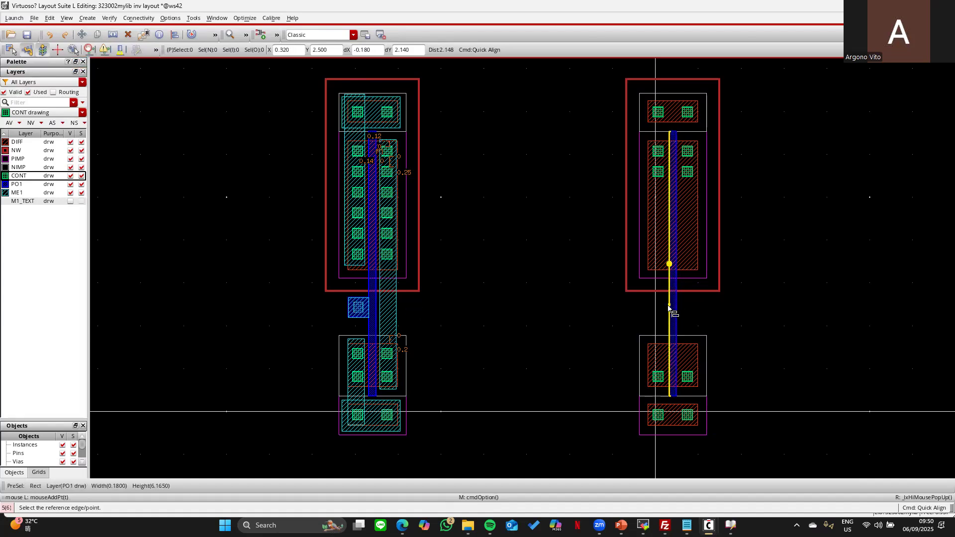
key("r")
left_click(513, 274)
left_click(556, 302)
left_click(50, 36)
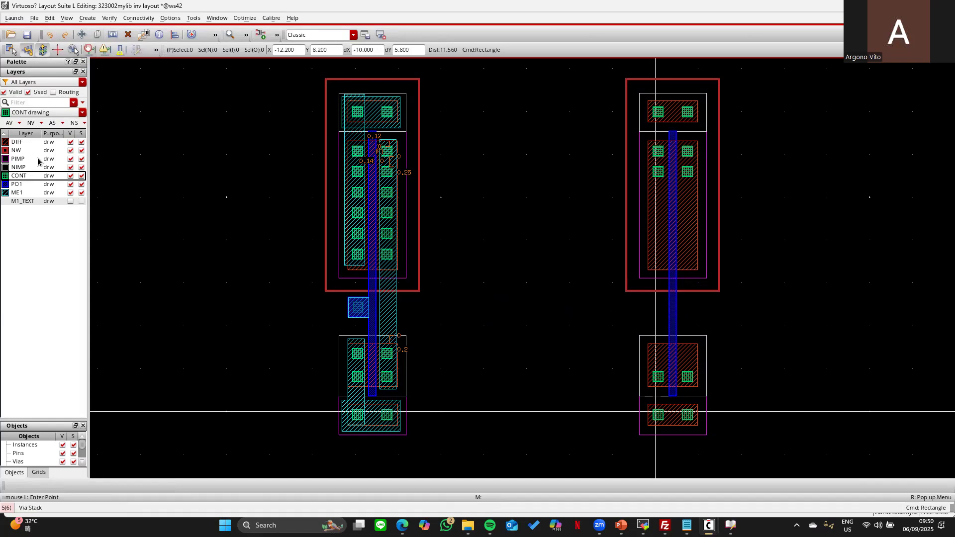
left_click(25, 185)
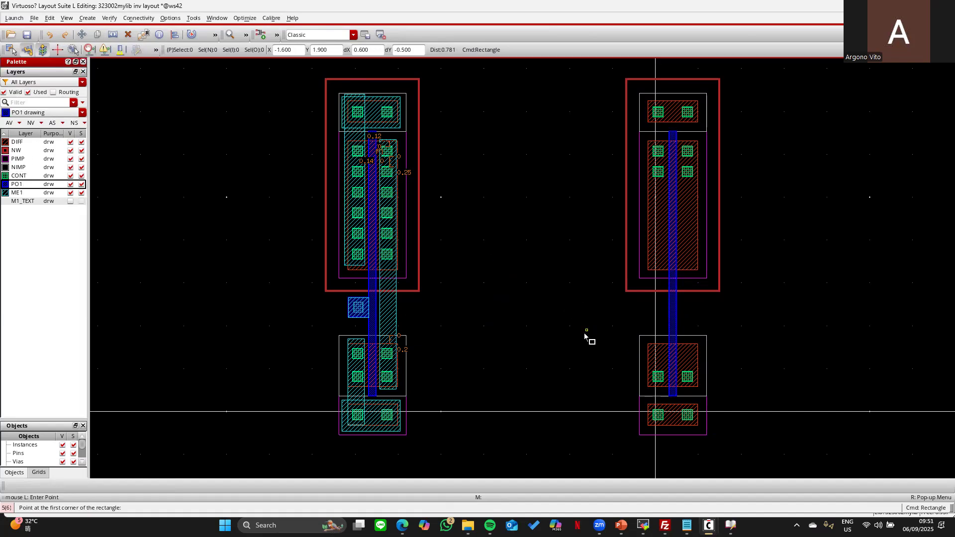
- Draw a poly square between the devices and hide the metal layer
left_click(604, 352)
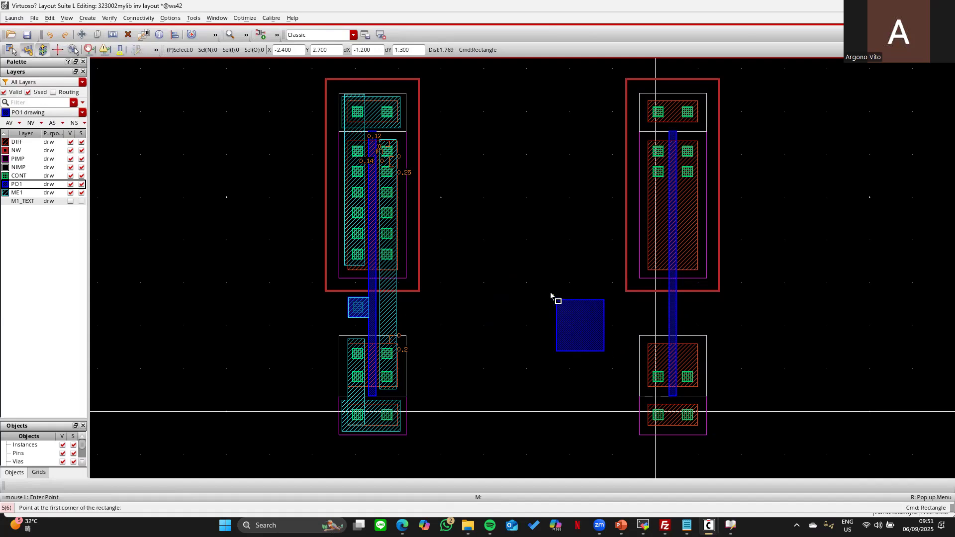
key("Escape")
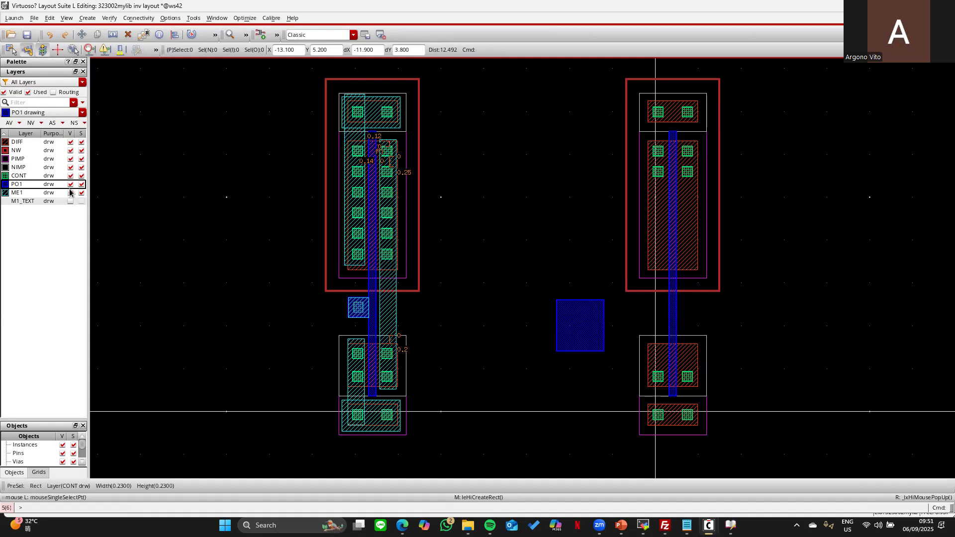
left_click(71, 185)
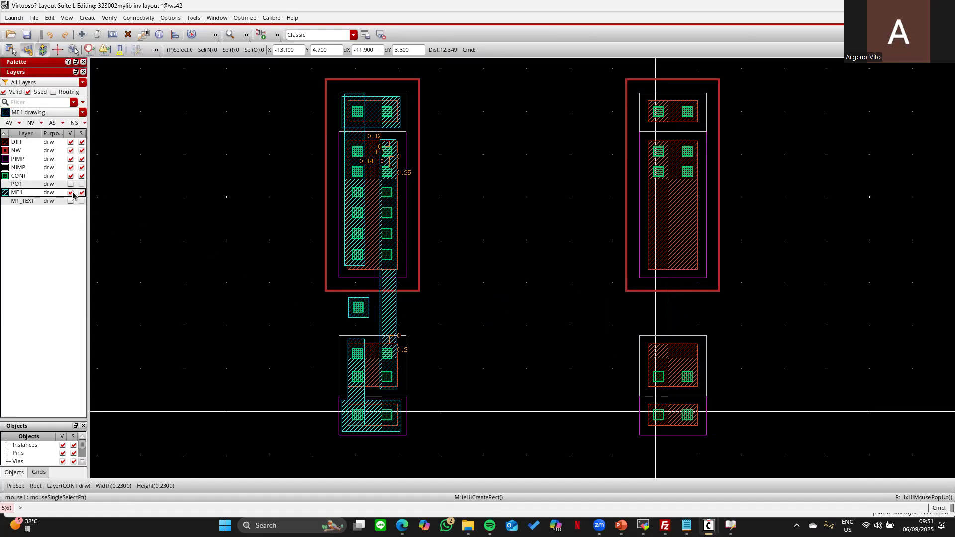
left_click(70, 193)
left_click(70, 185)
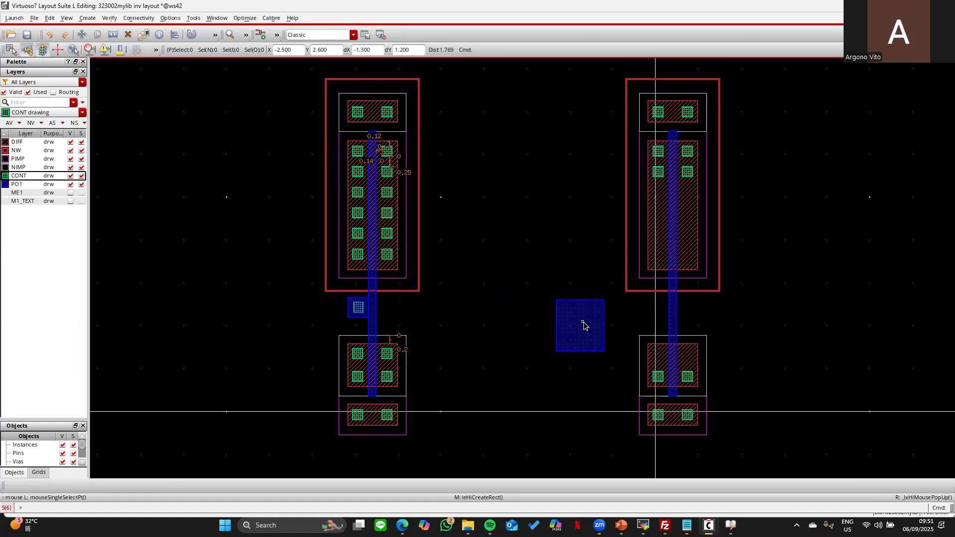
- Delete the large poly rectangle and copy the left gate's poly contact pad
left_click(579, 340)
key("Delete")
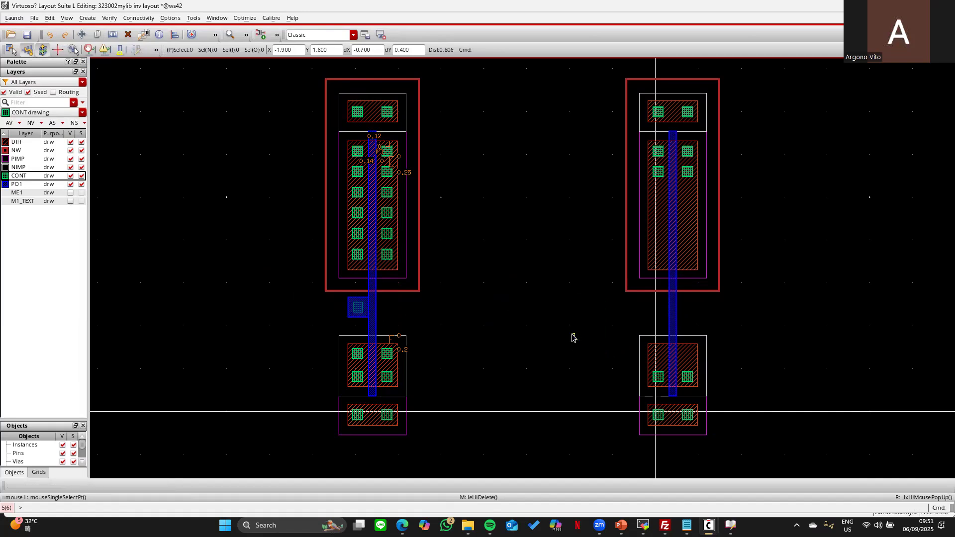
left_click_drag(338, 288, 371, 324)
key("c")
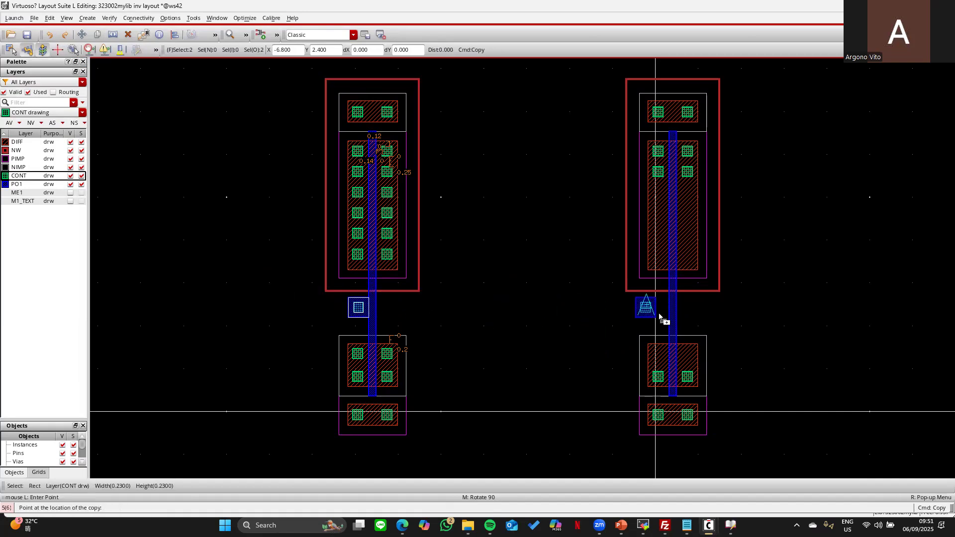
- Place the pad copy by the right gate and align it against the poly bar
left_click(657, 316)
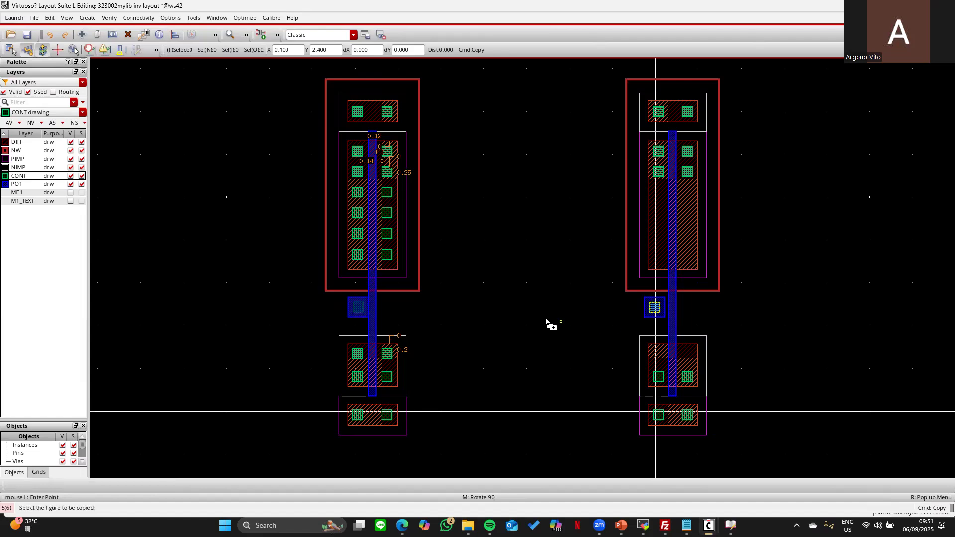
key("a")
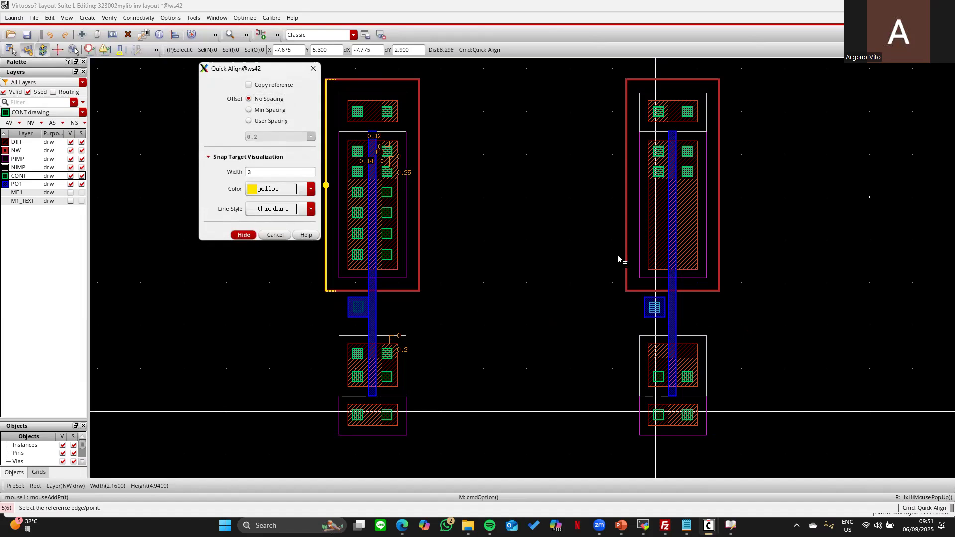
left_click(665, 305)
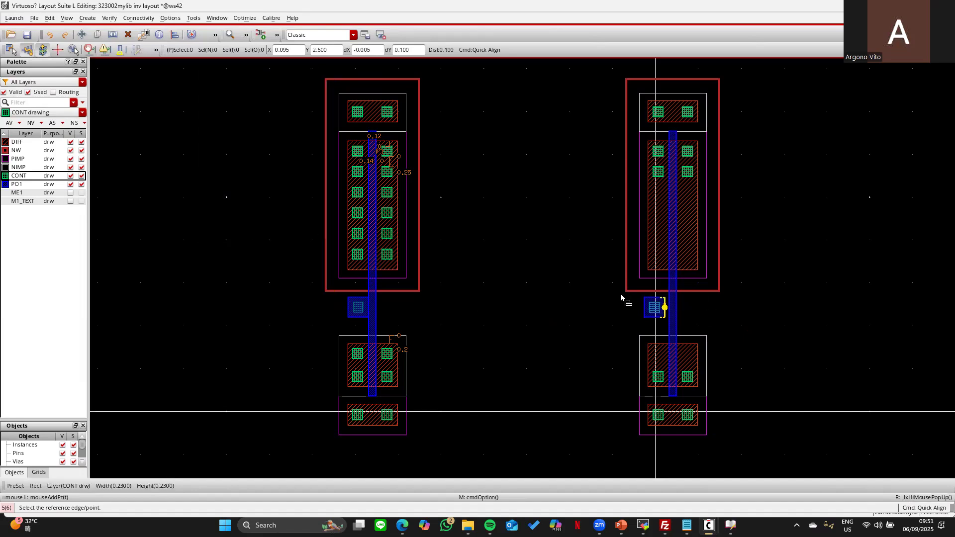
key("F4")
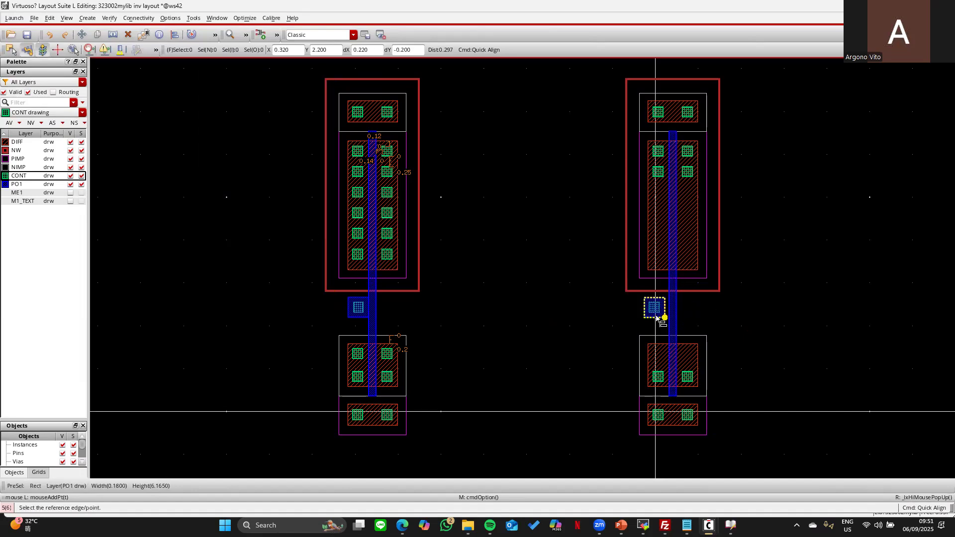
left_click_drag(640, 297, 671, 322)
left_click(664, 307)
left_click(669, 303)
key("Escape")
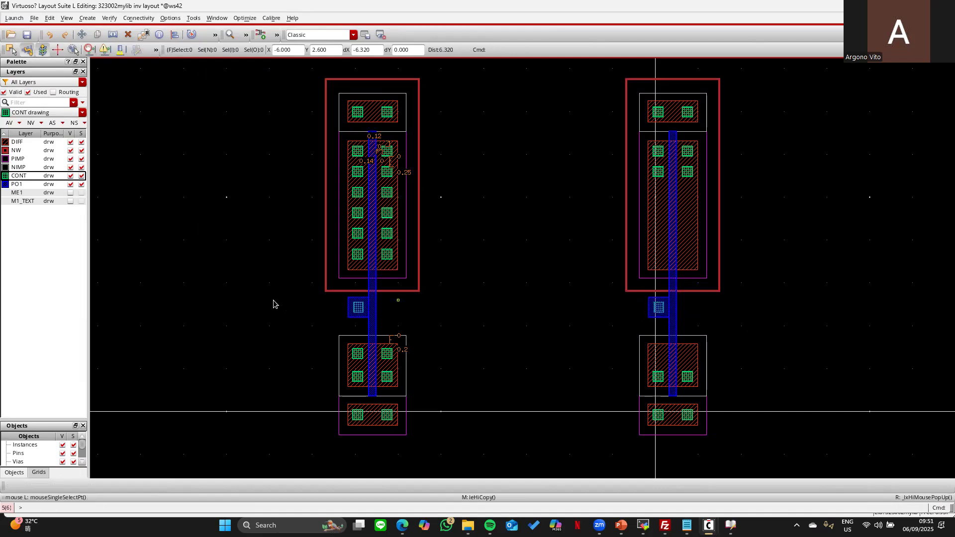
- Measure the contact's spacing to the pad edge and make ME1 visible
key("k")
left_click(361, 298)
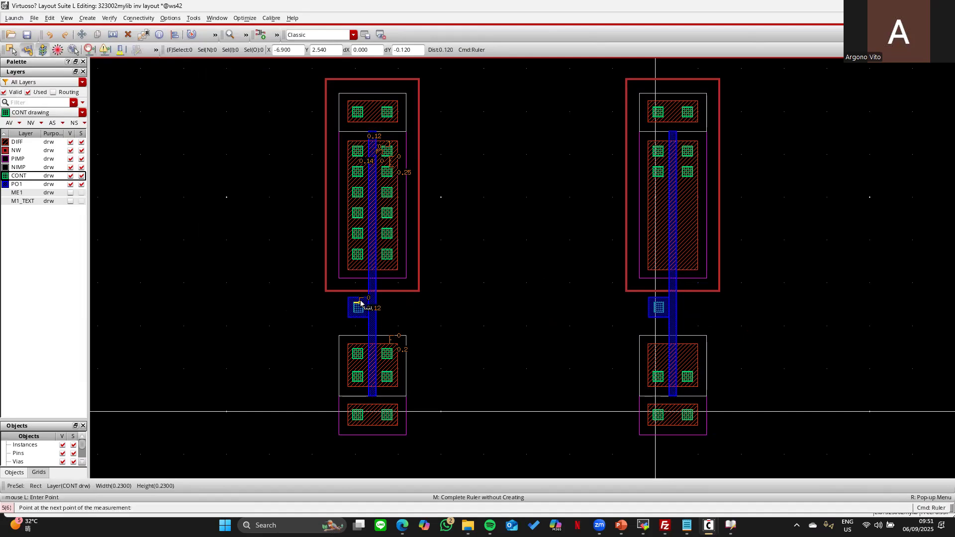
left_click(352, 306)
left_click(353, 308)
middle_click(458, 324)
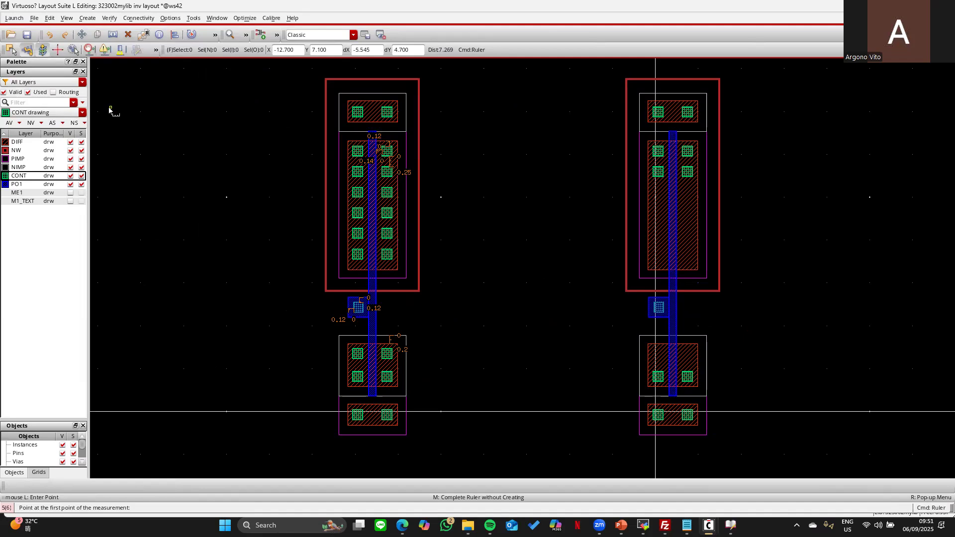
left_click(70, 193)
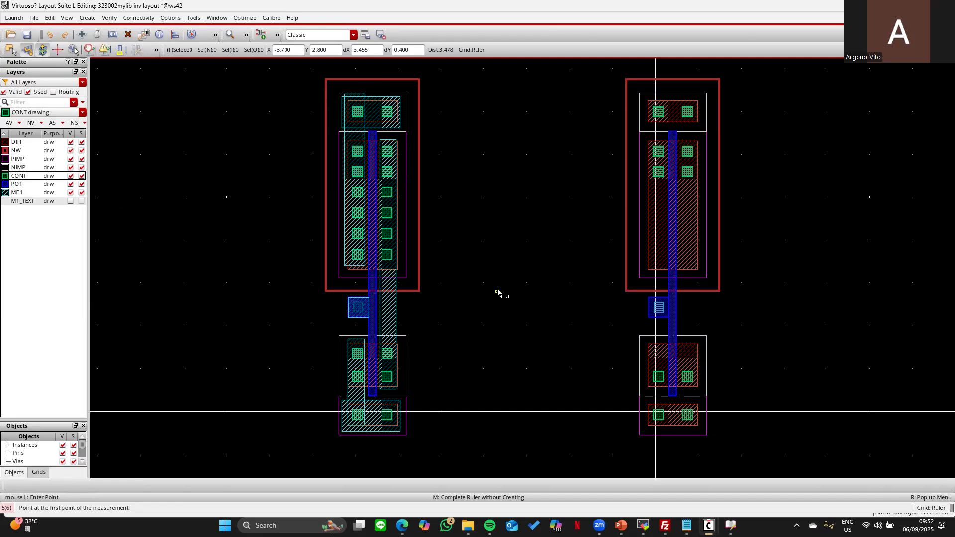
- Draw ME1 rectangles: top supply strap, left contact strip, output strip, and wide bottom strap
left_click(36, 194)
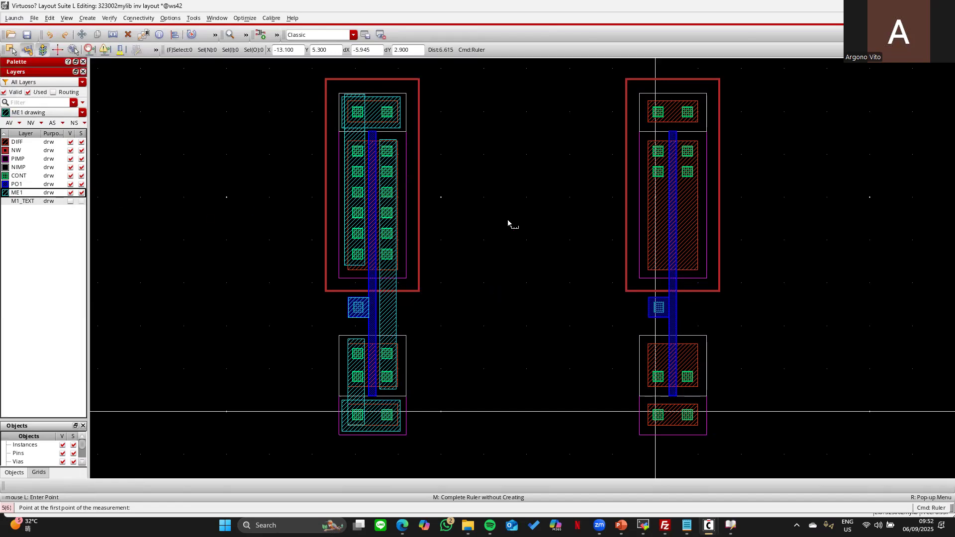
key("r")
left_click(629, 86)
left_click(719, 128)
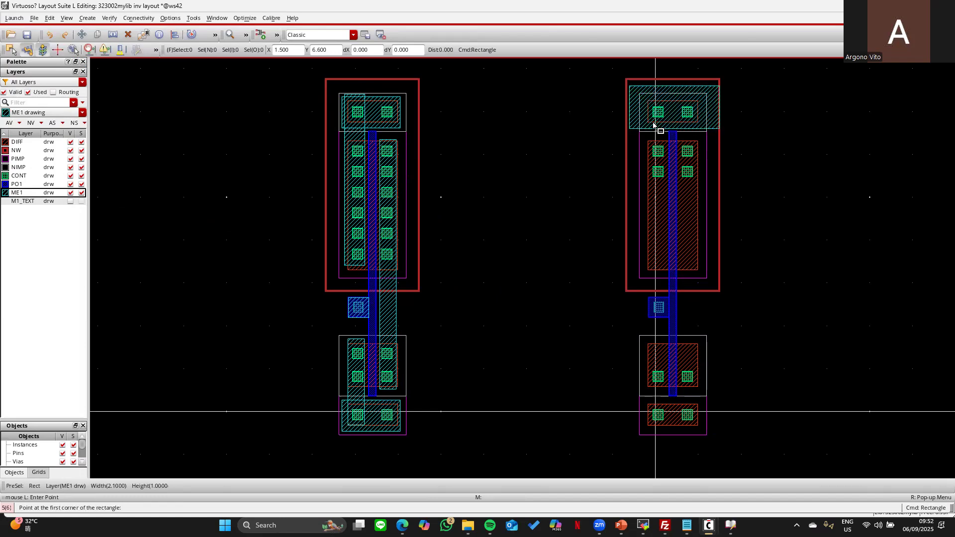
left_click(668, 285)
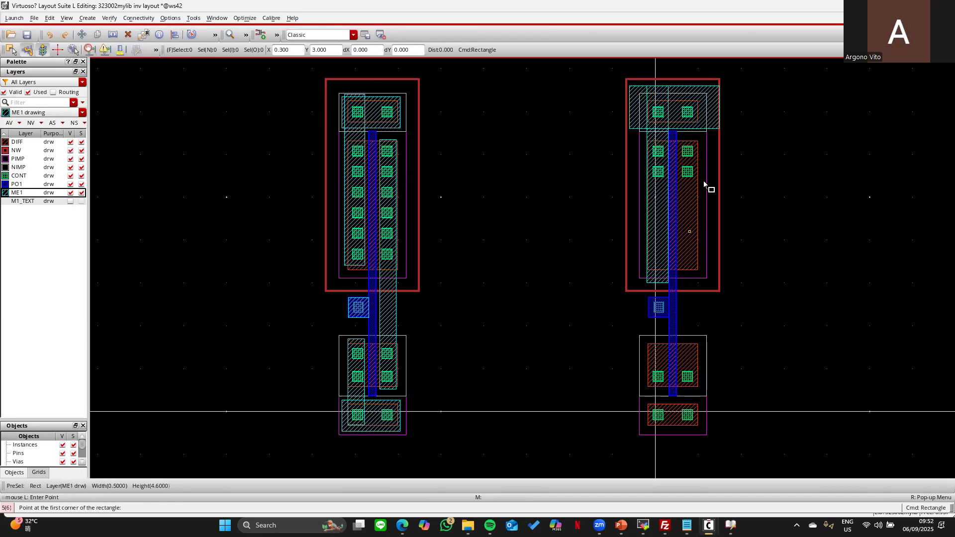
left_click(682, 133)
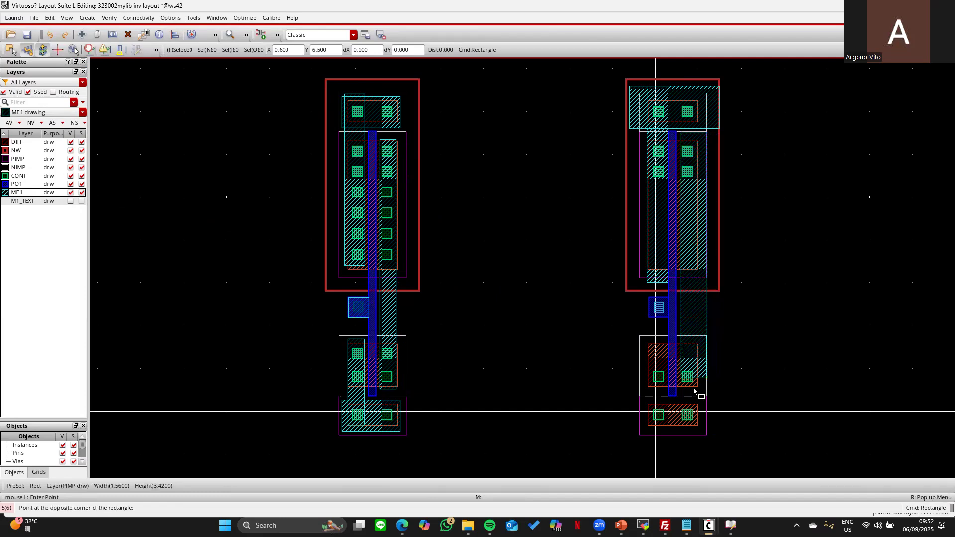
left_click(696, 385)
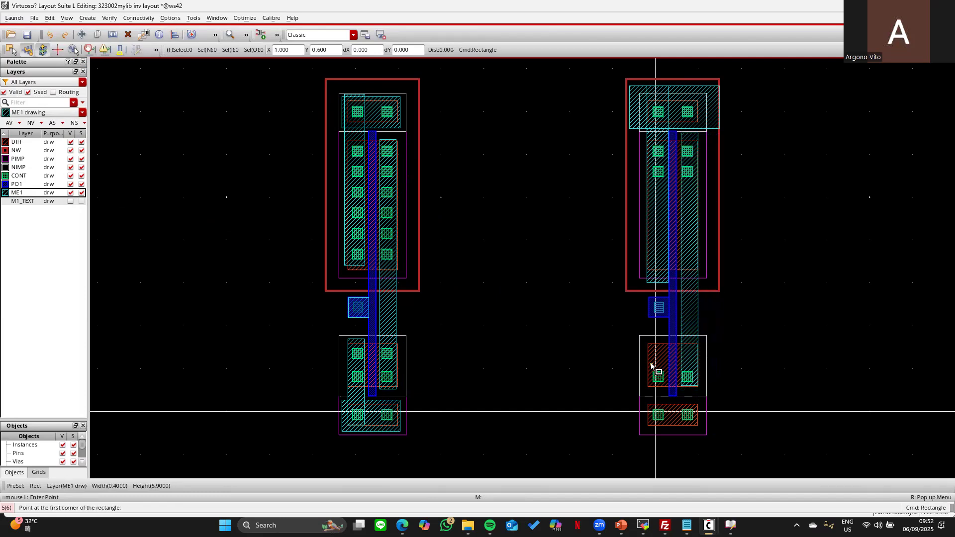
left_click(664, 433)
left_click(604, 386)
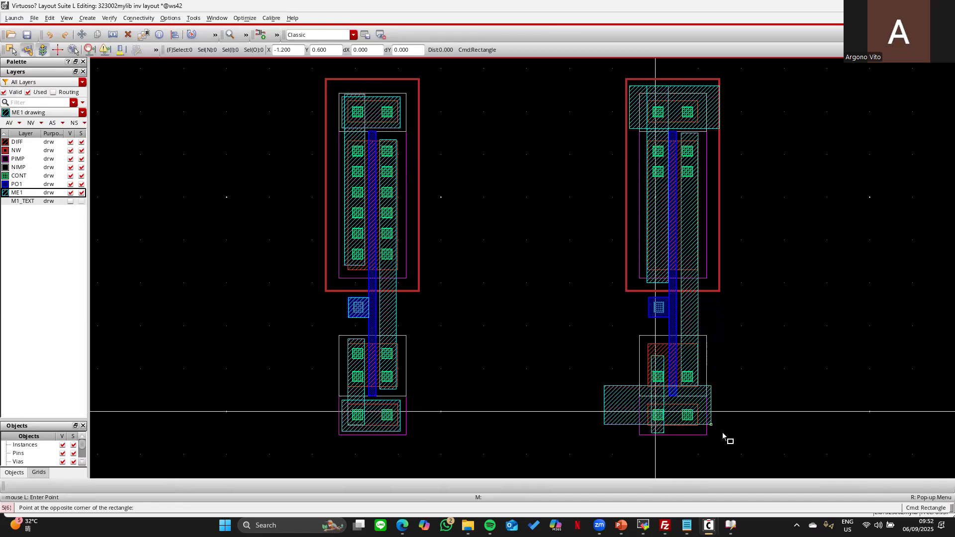
left_click(731, 440)
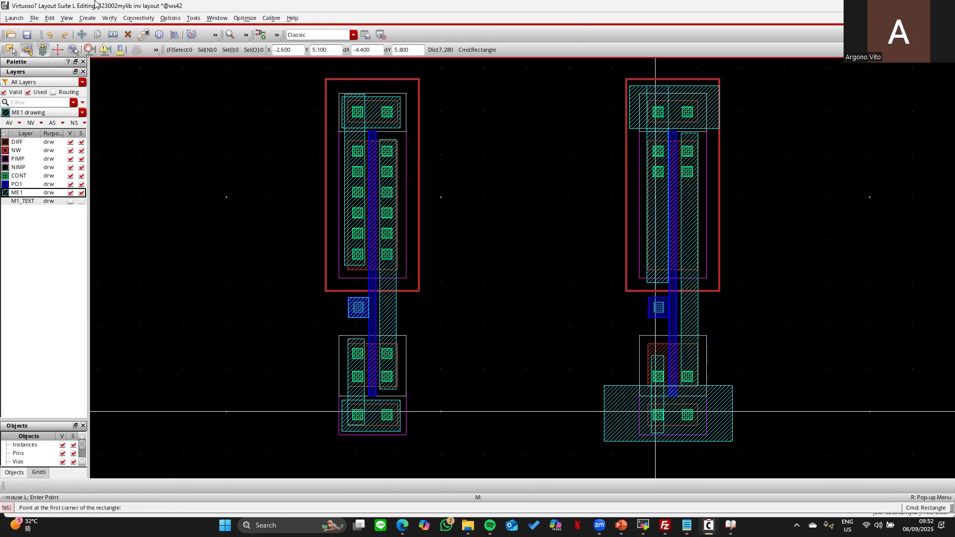
left_click(83, 36)
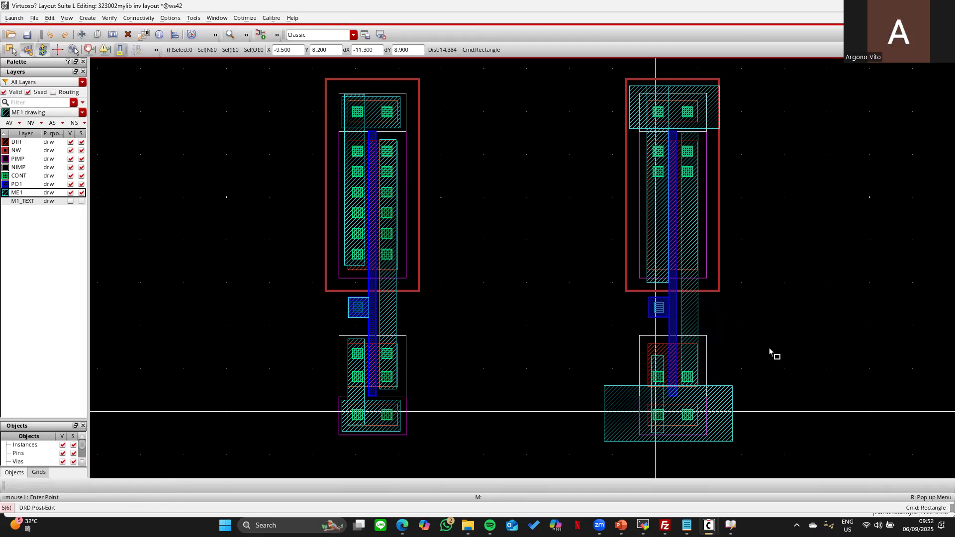
key("Escape")
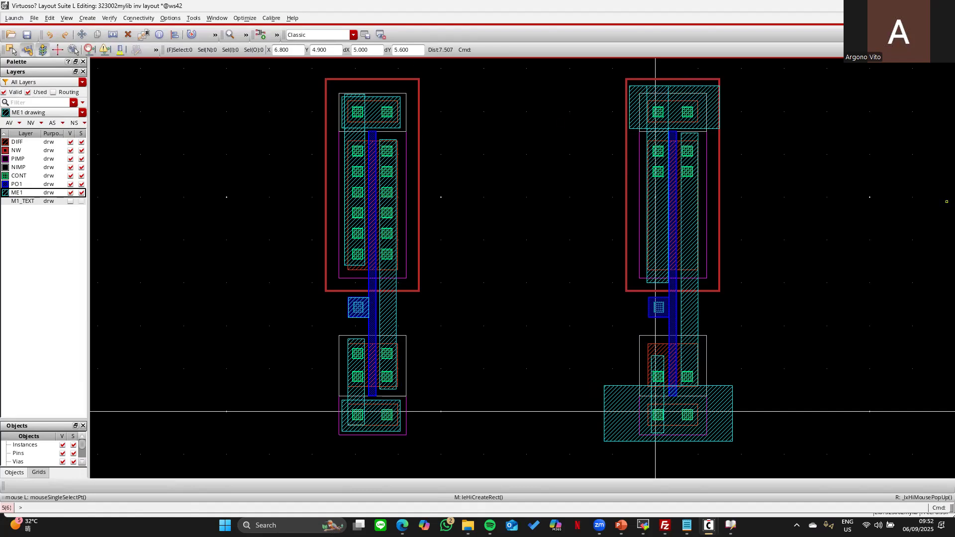
- Activate M1_TEXT, list all layers, and place a VDD label on the top supply strap
left_click(22, 201)
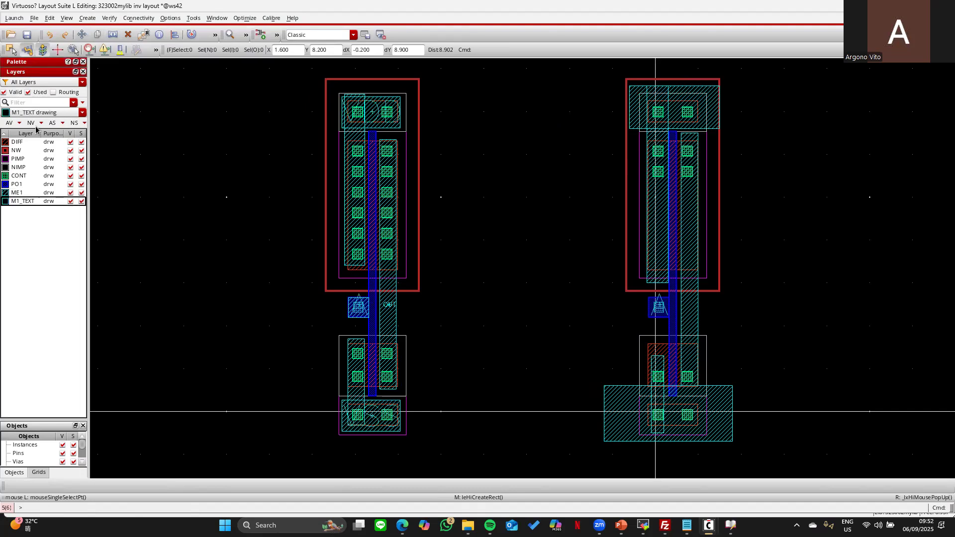
left_click(28, 93)
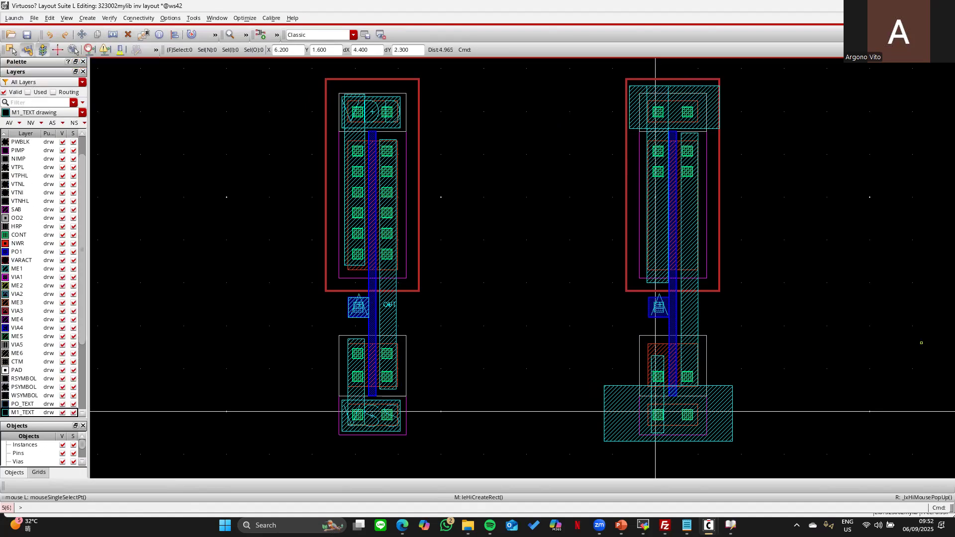
key("l")
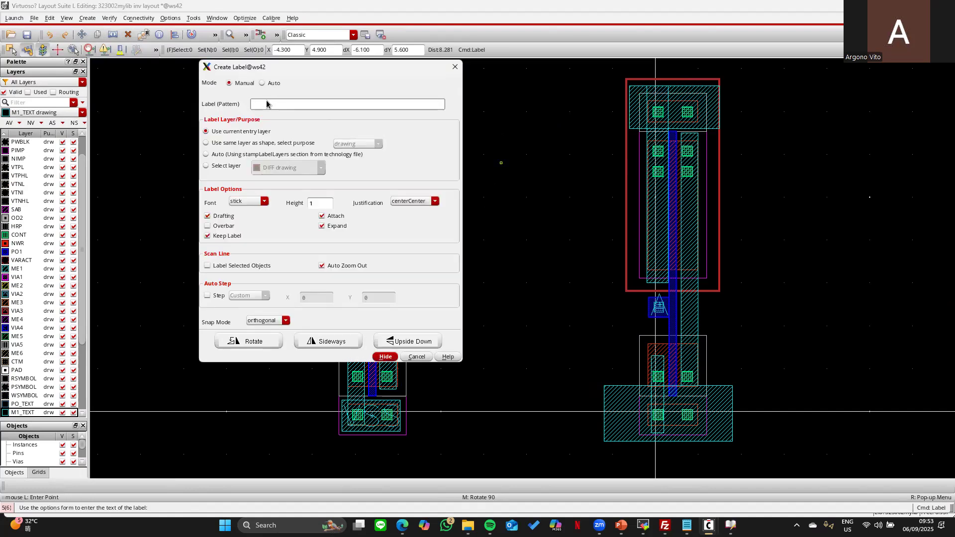
left_click_drag(314, 71, 738, 118)
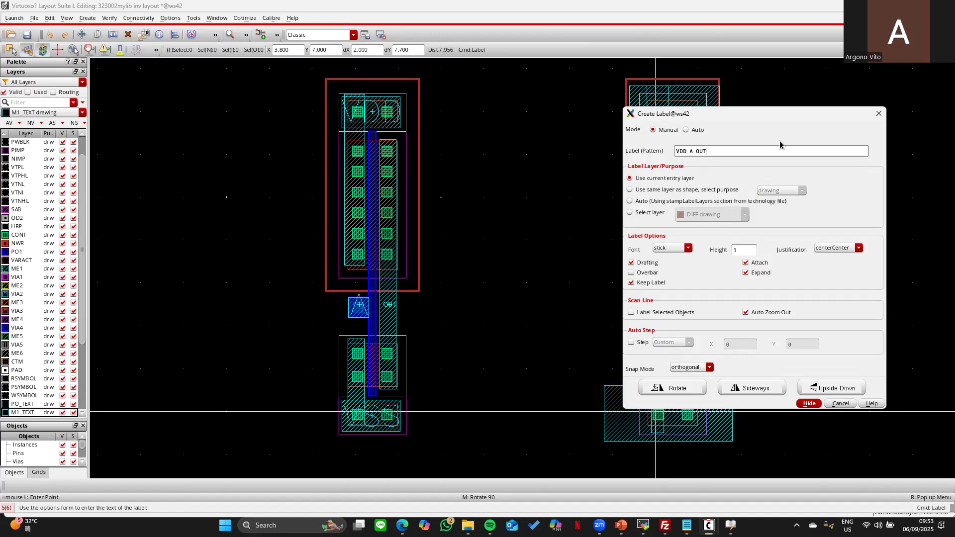
key("Return")
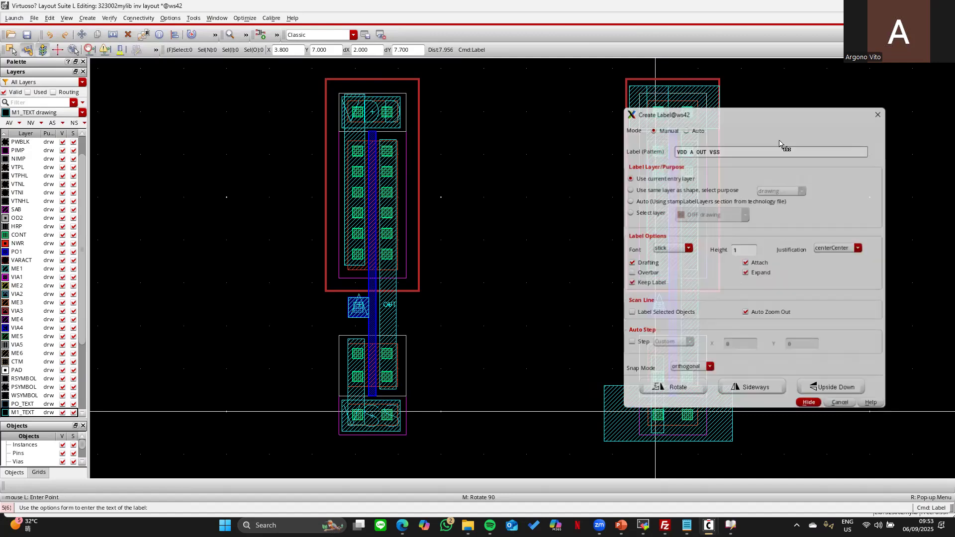
left_click(646, 93)
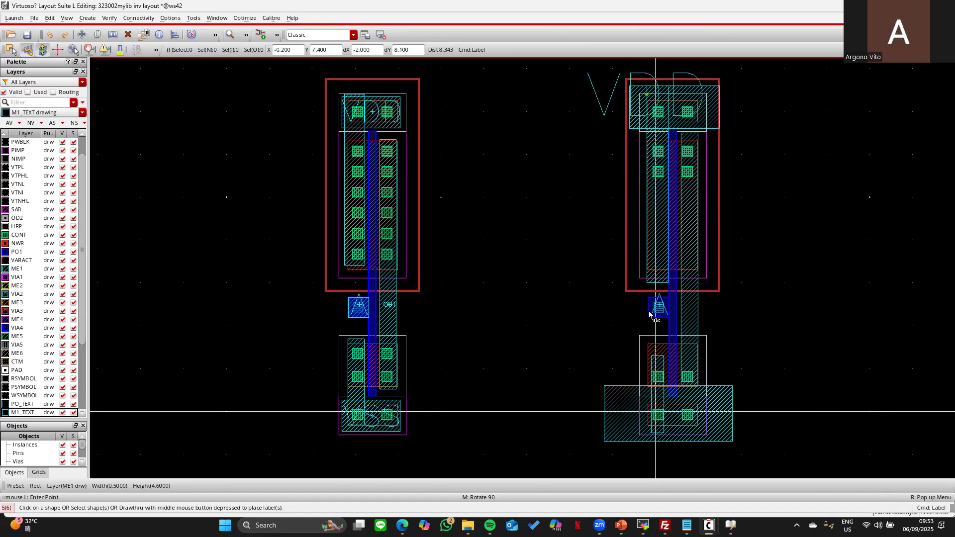
key("Escape")
key("f")
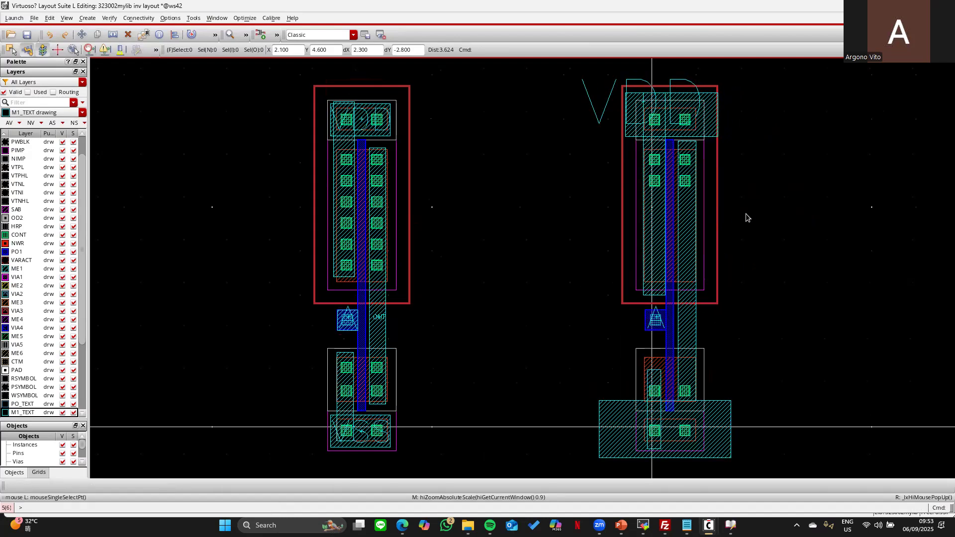
- Delete every shape of the right-hand inverter, fit the view, and switch to the NAND image search
left_click(128, 34)
left_click_drag(575, 69, 770, 449)
key("Escape")
key("f")
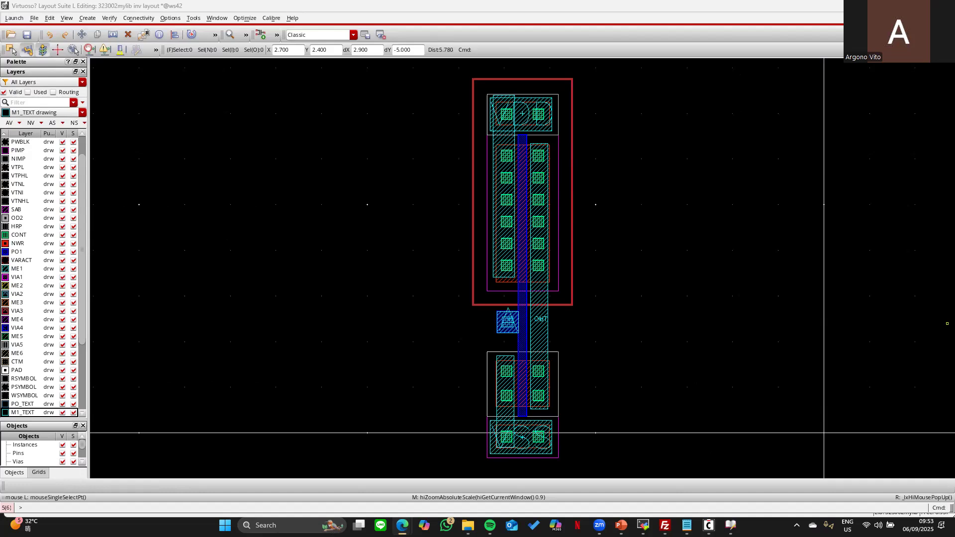
key("alt+Tab")
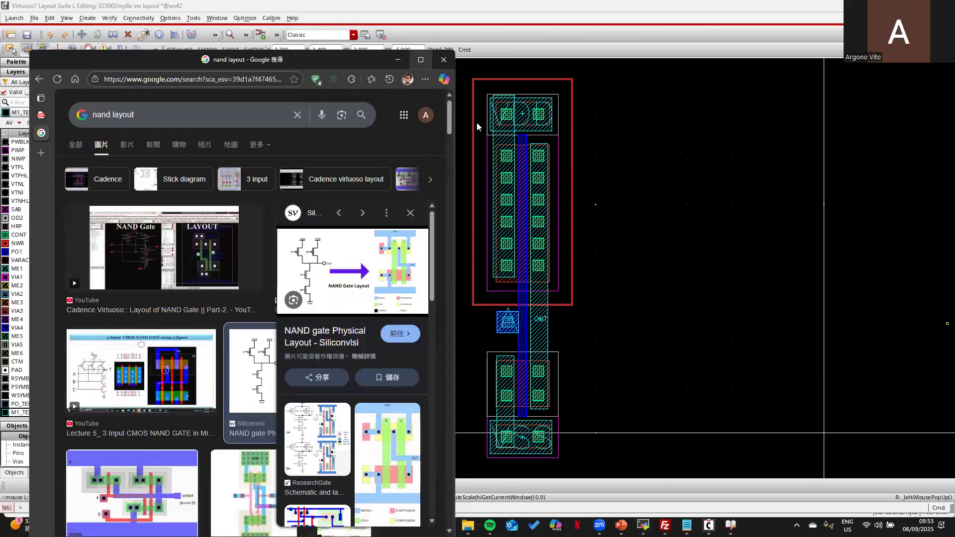
key("super+Up")
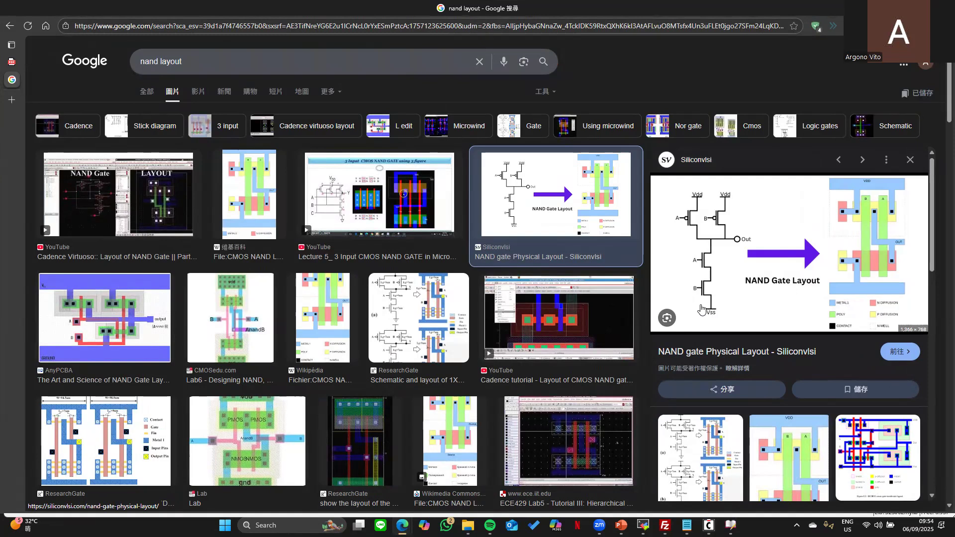
key("alt+Tab")
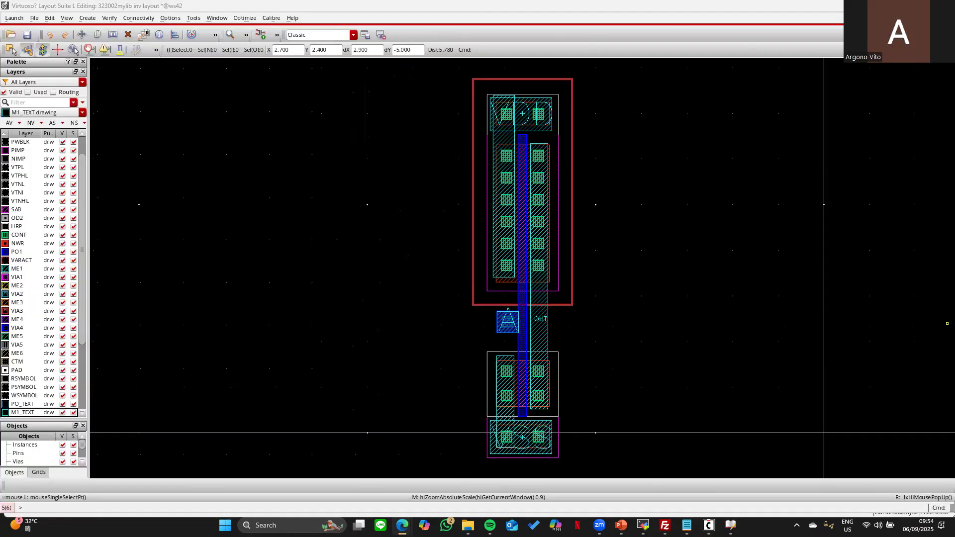
- Copy the inverter to the right so three inverters sit side by side
left_click(660, 192)
left_click_drag(454, 67, 601, 478)
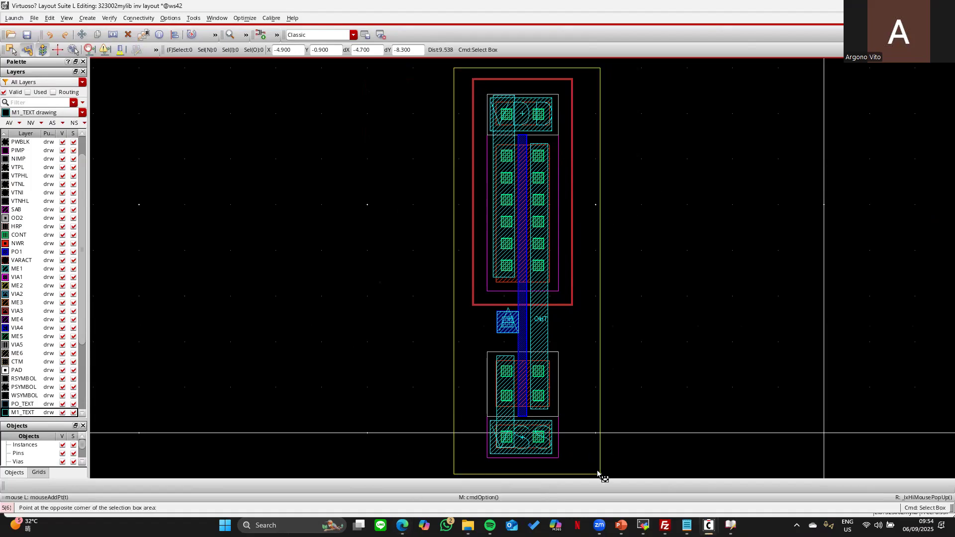
key("c")
left_click(522, 256)
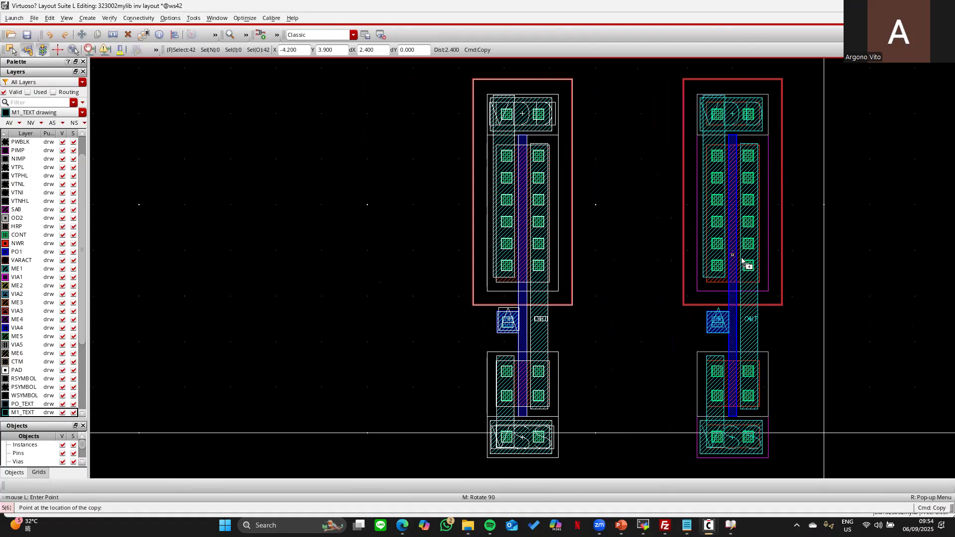
left_click(737, 391)
key("Right")
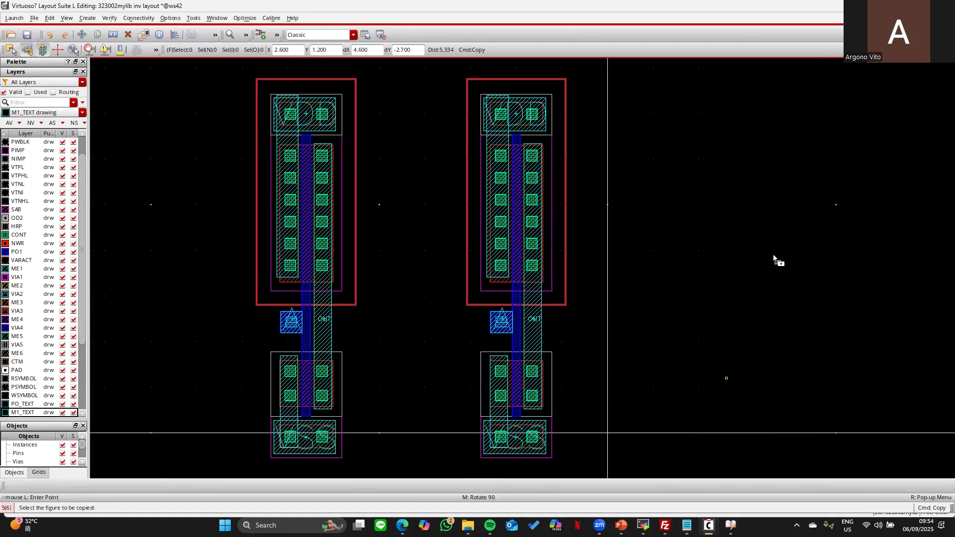
left_click_drag(443, 63, 610, 439)
key("c")
left_click(521, 354)
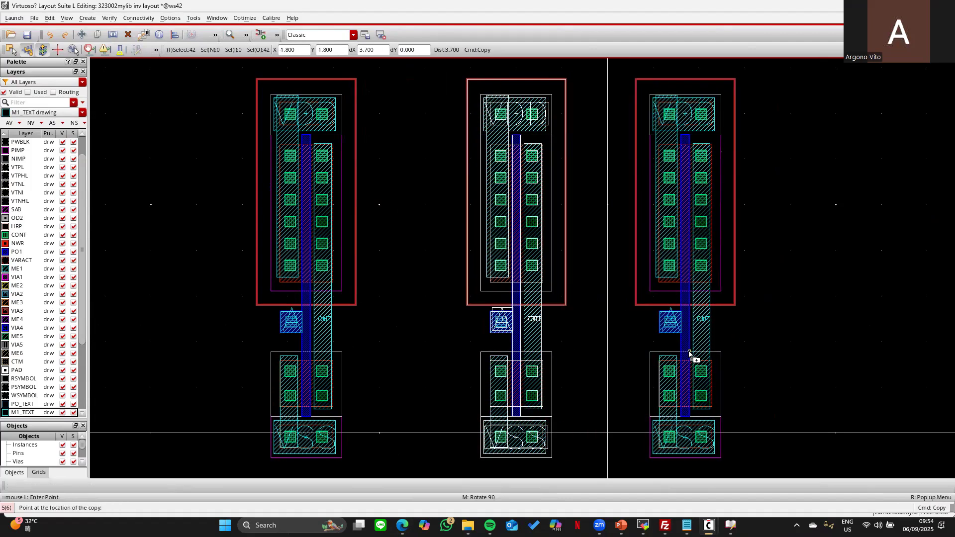
key("Escape")
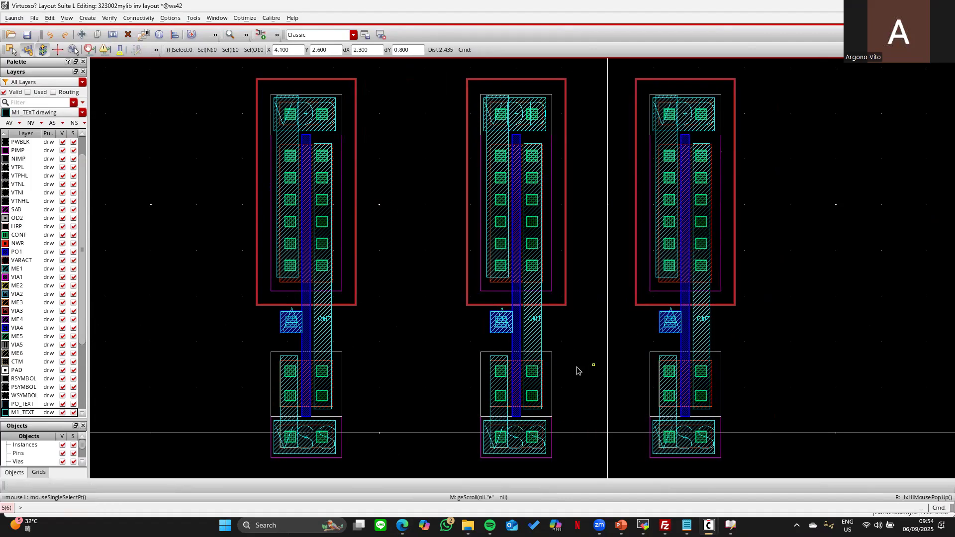
- List only used layers and hide DIFF, NW, PIMP, NIMP, CONT and PO1
left_click(30, 92)
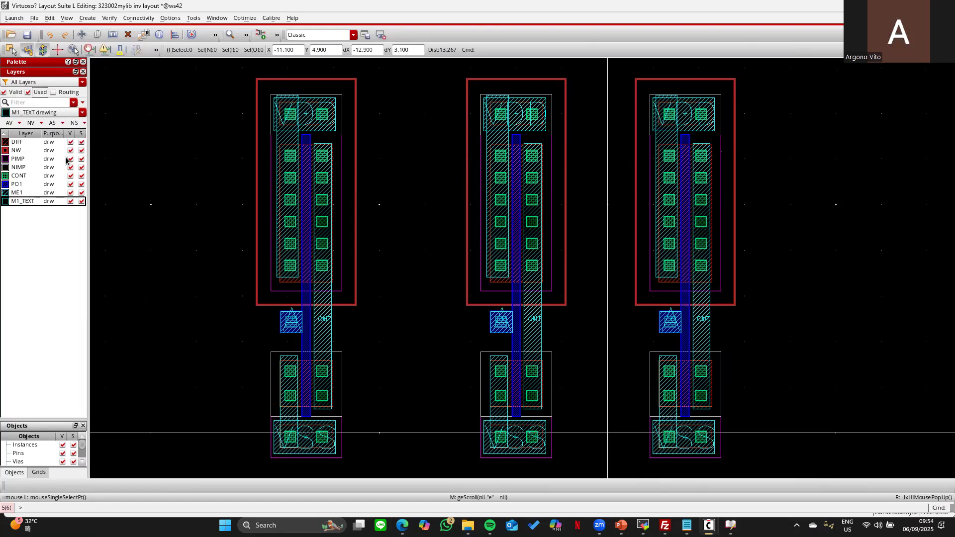
left_click(70, 142)
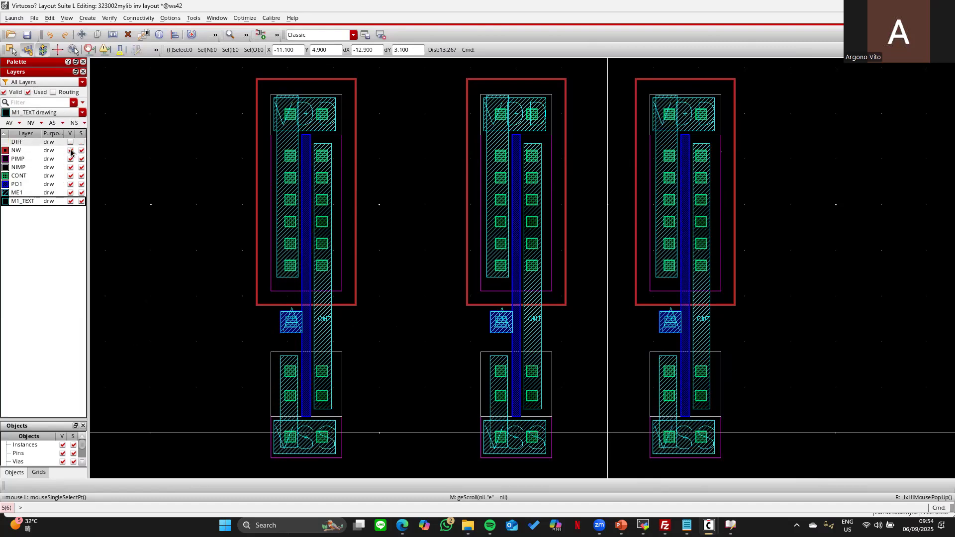
left_click(70, 150)
left_click(70, 159)
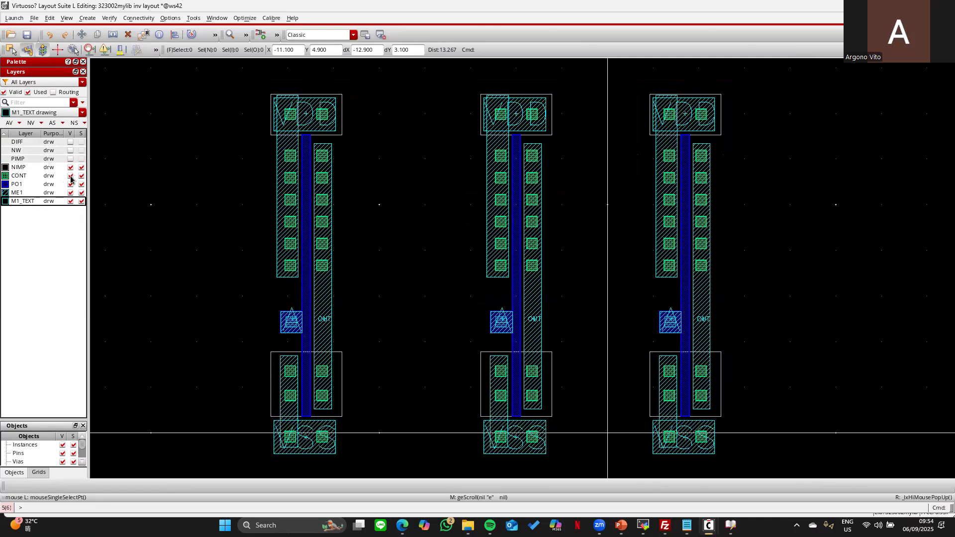
left_click(70, 167)
left_click(70, 176)
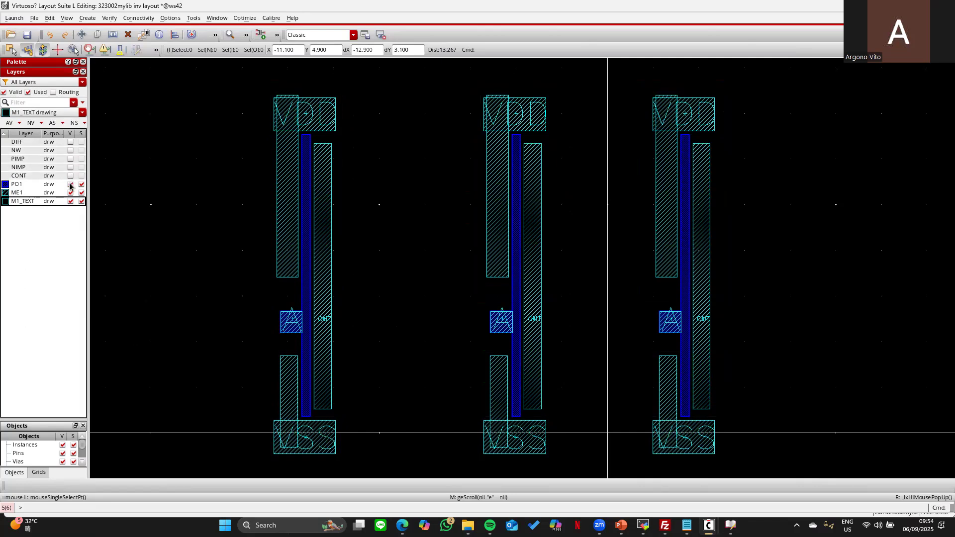
left_click(70, 184)
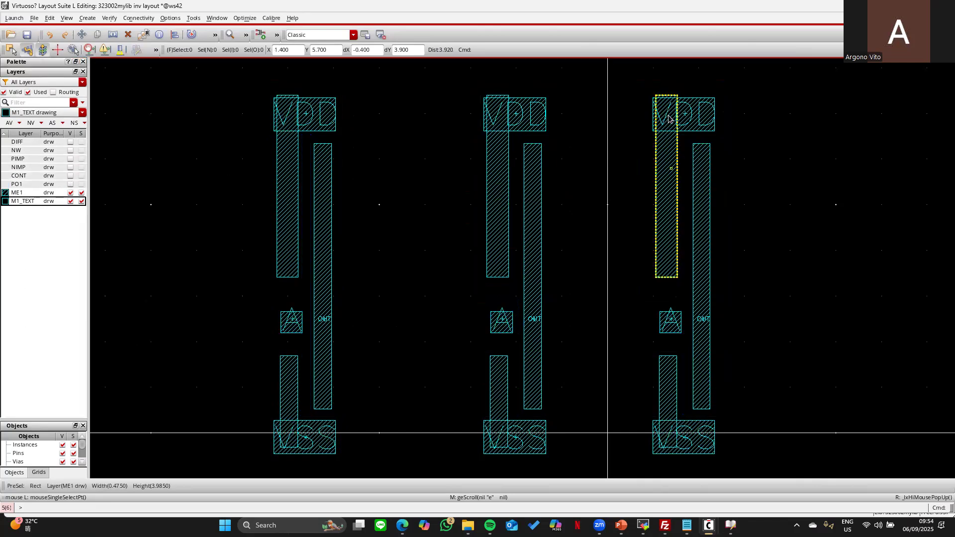
- Delete the middle and right inverters' metal, restore all layers, and maximize the NAND image search
key("Delete")
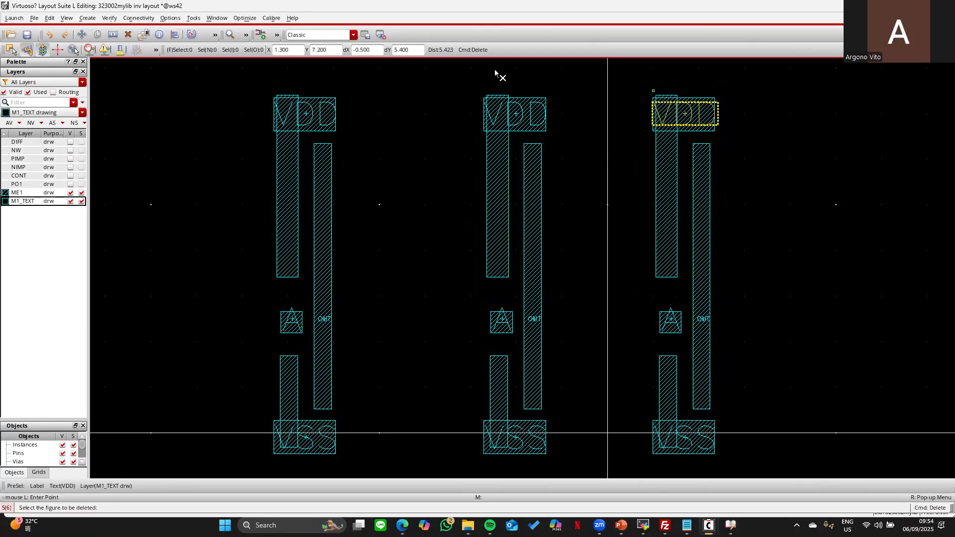
left_click_drag(471, 75, 763, 464)
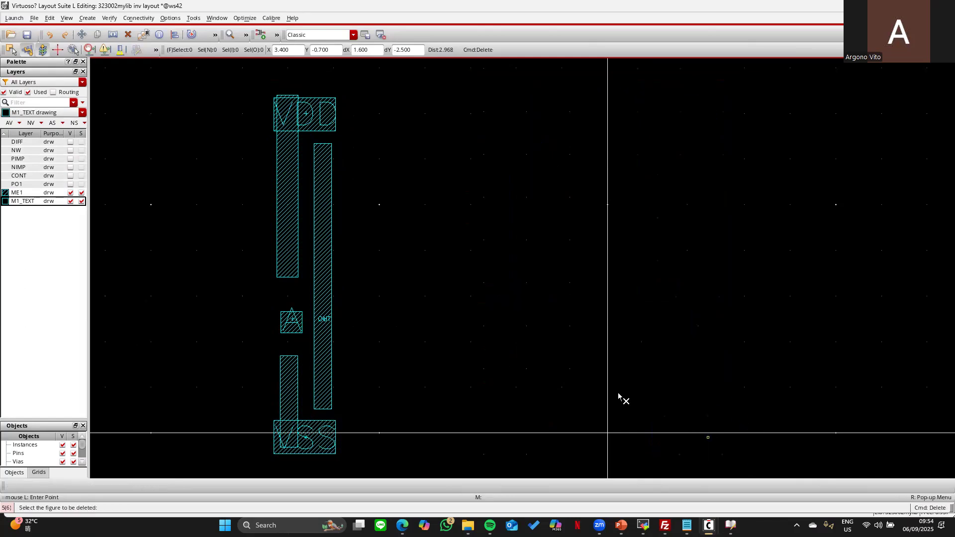
left_click(68, 135)
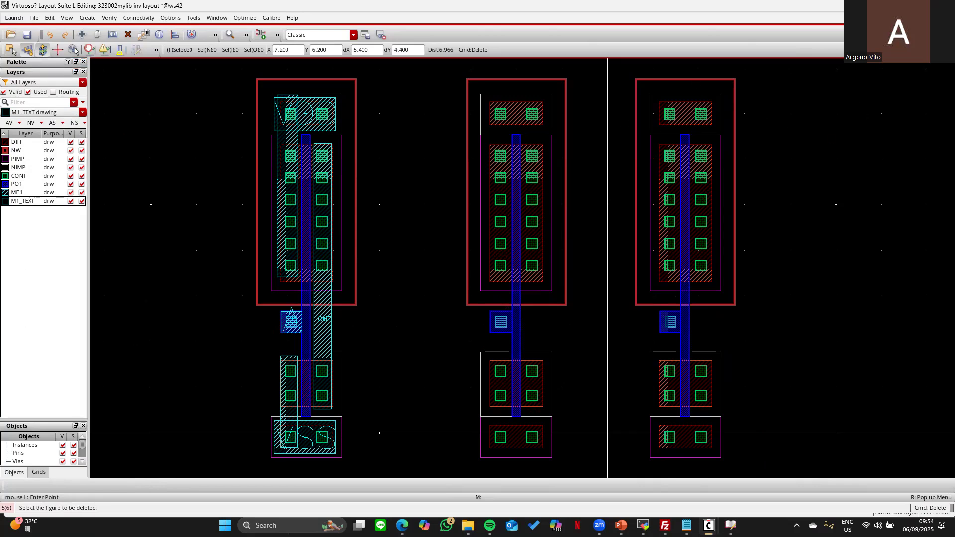
key("Escape")
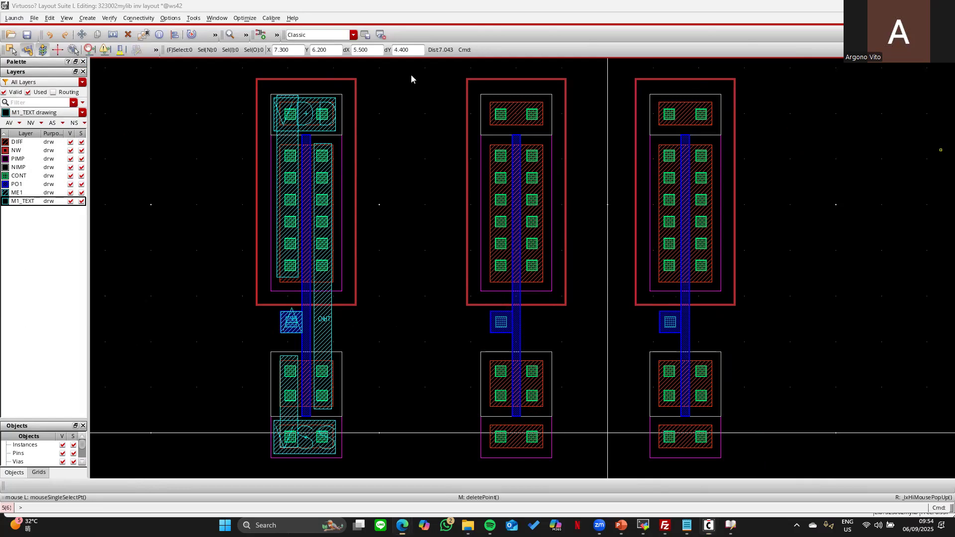
key("alt+Tab")
left_click(562, 80)
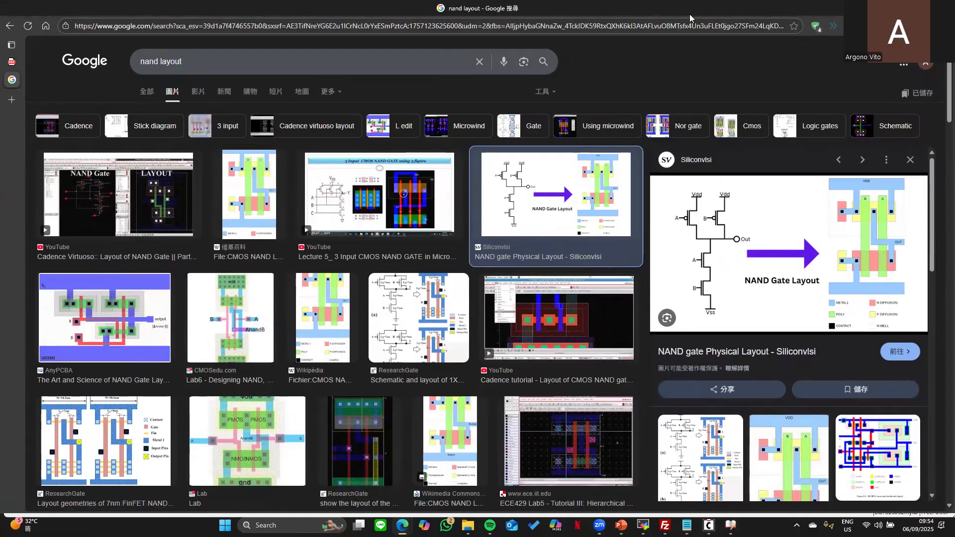
- Scroll the NAND layout image preview, then return to Virtuoso
scroll(793, 228, "down", 2)
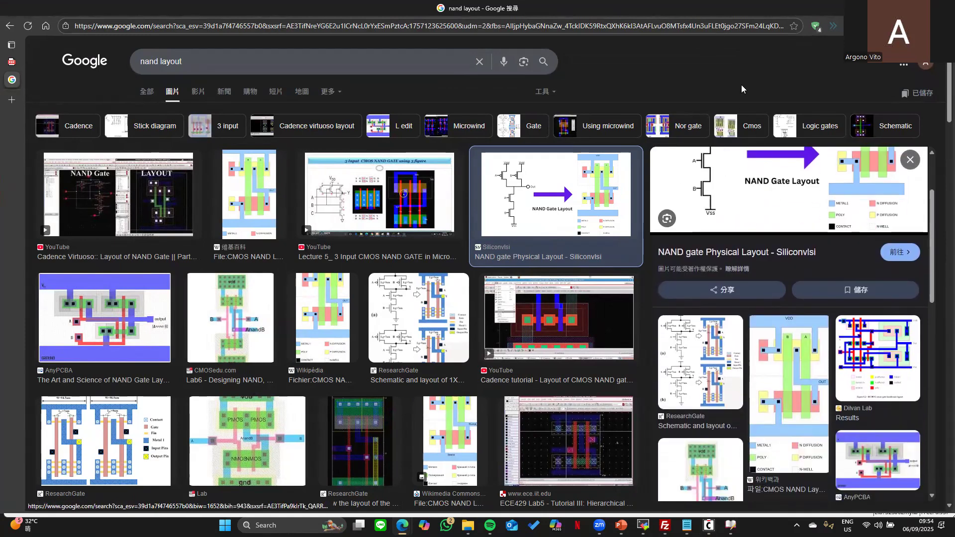
key("alt+Tab")
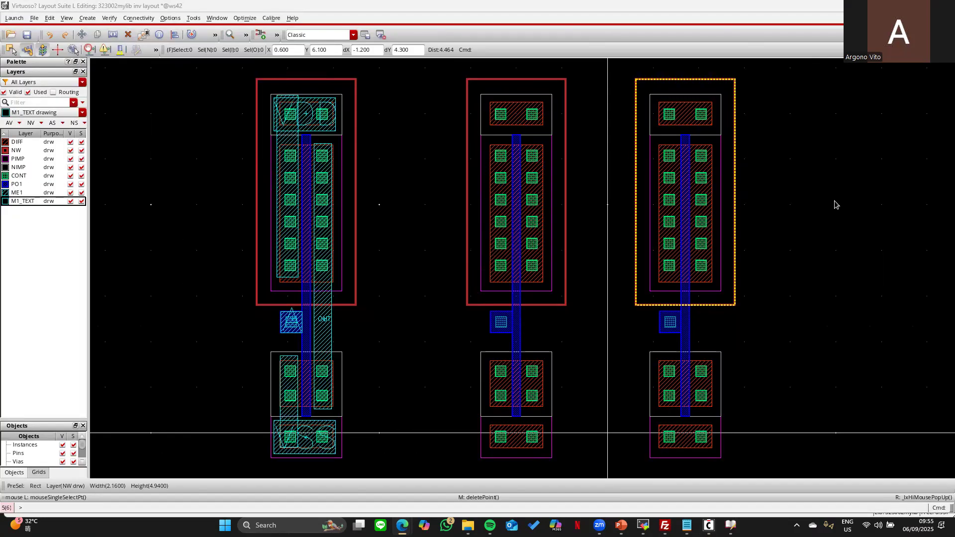
- Delete the middle transistor pair's right-hand upper and lower contact columns
left_click_drag(525, 142, 578, 301)
key("Delete")
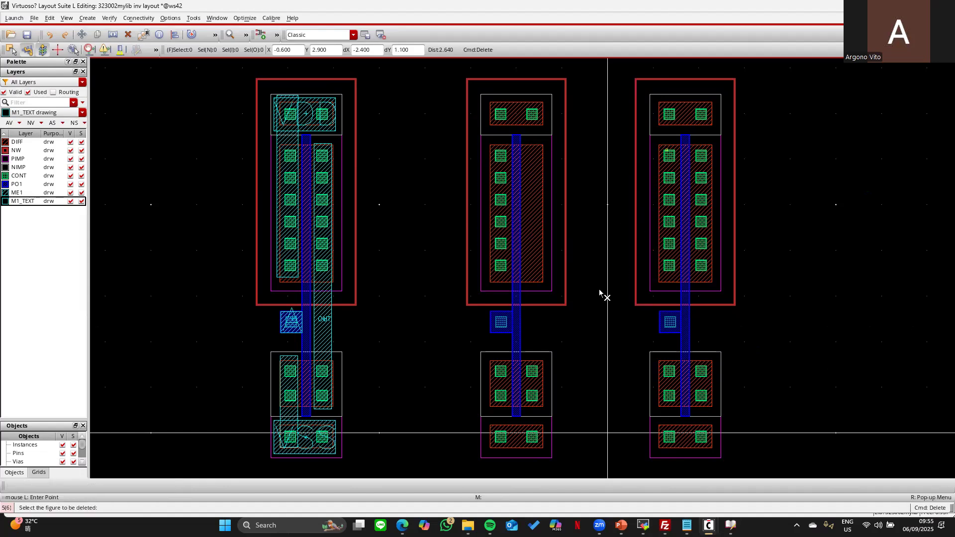
left_click_drag(525, 342, 580, 457)
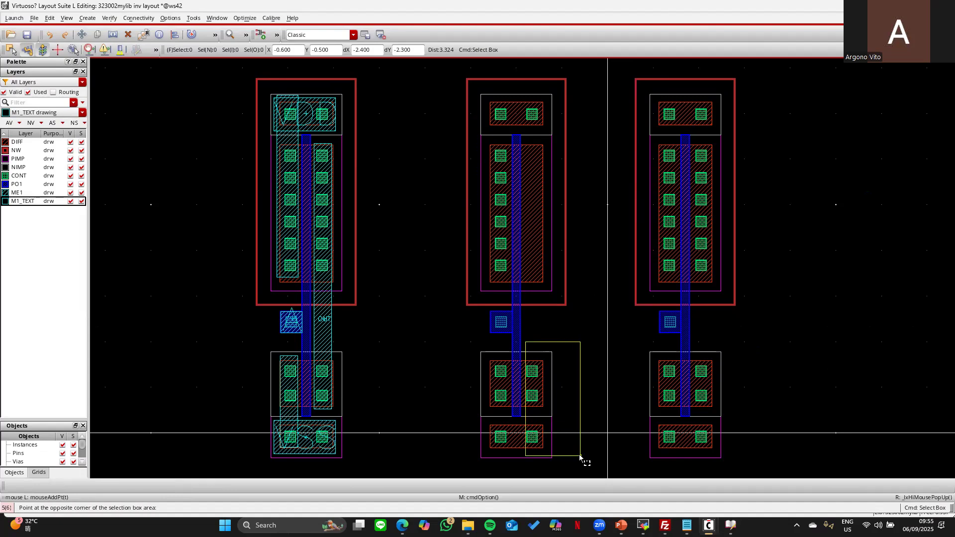
left_click_drag(580, 457, 580, 457)
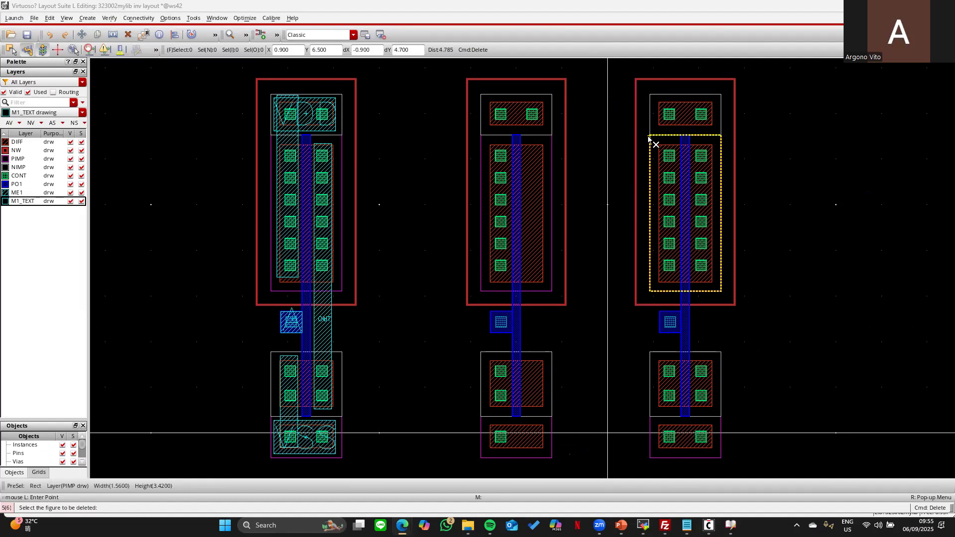
- Delete the entire rightmost inverter copy
left_click(634, 76)
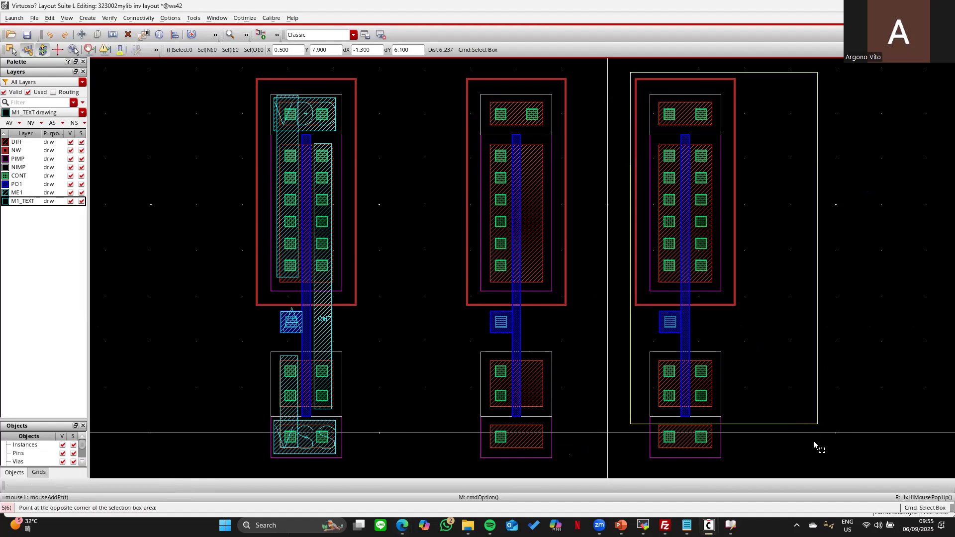
left_click(717, 395)
key("s")
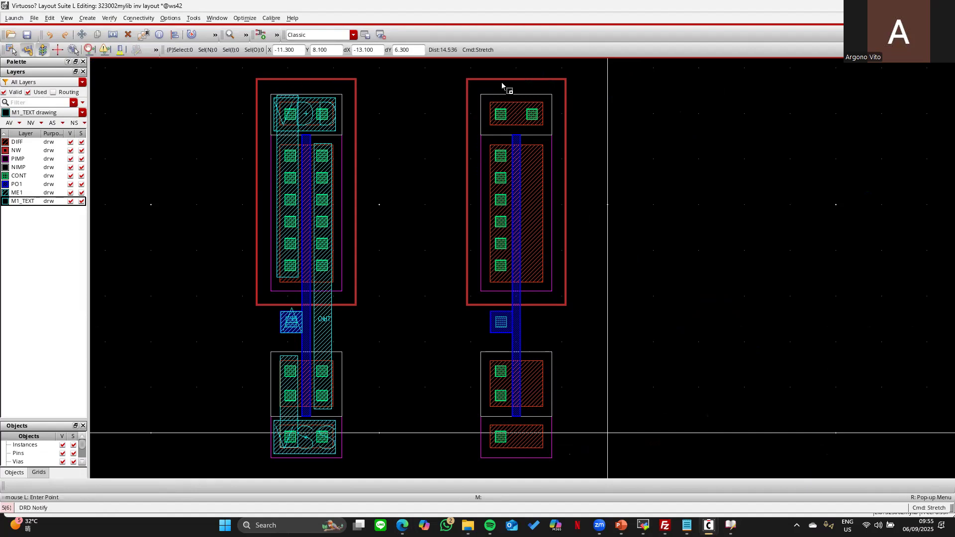
- Stretch the middle cell's upper and lower well, implant and diffusion edges to the right
left_click_drag(519, 63, 623, 342)
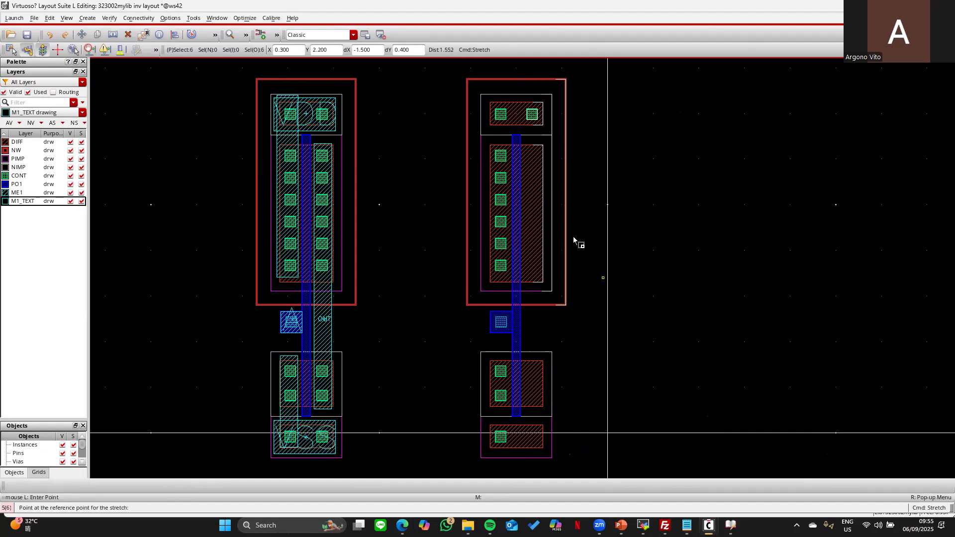
left_click(568, 232)
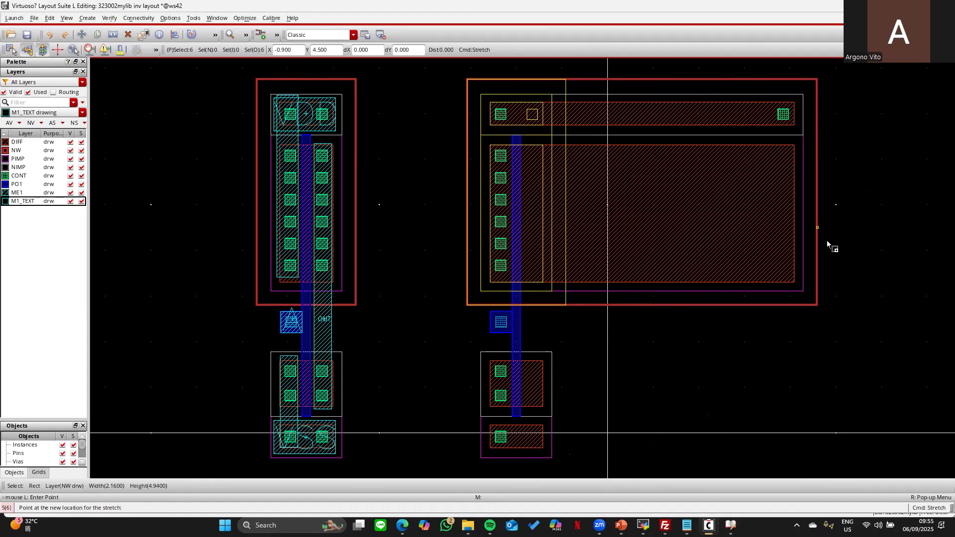
left_click_drag(539, 319, 589, 474)
left_click(585, 461)
key("s")
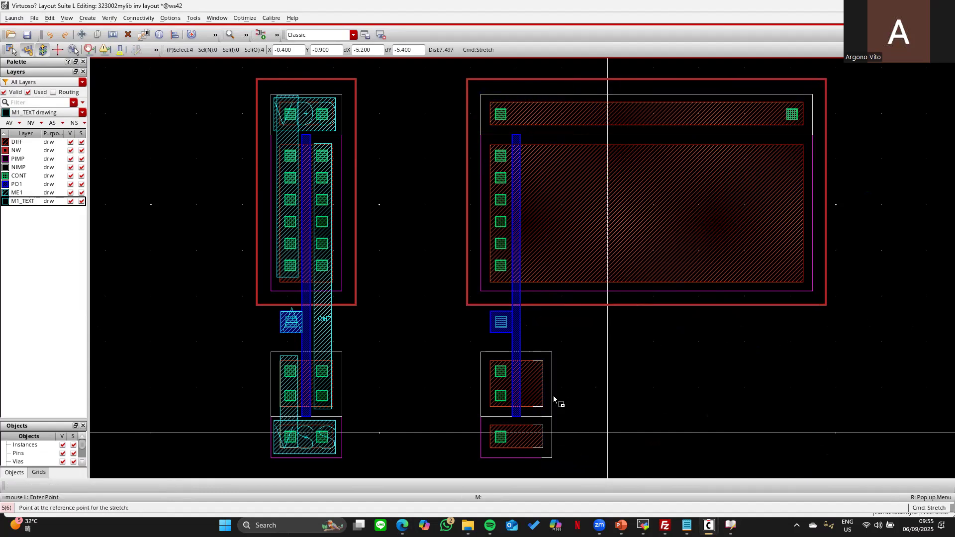
left_click(554, 398)
left_click(617, 222)
- Copy the PO1 poly gate strip to make a second parallel gate beside the first
key("c")
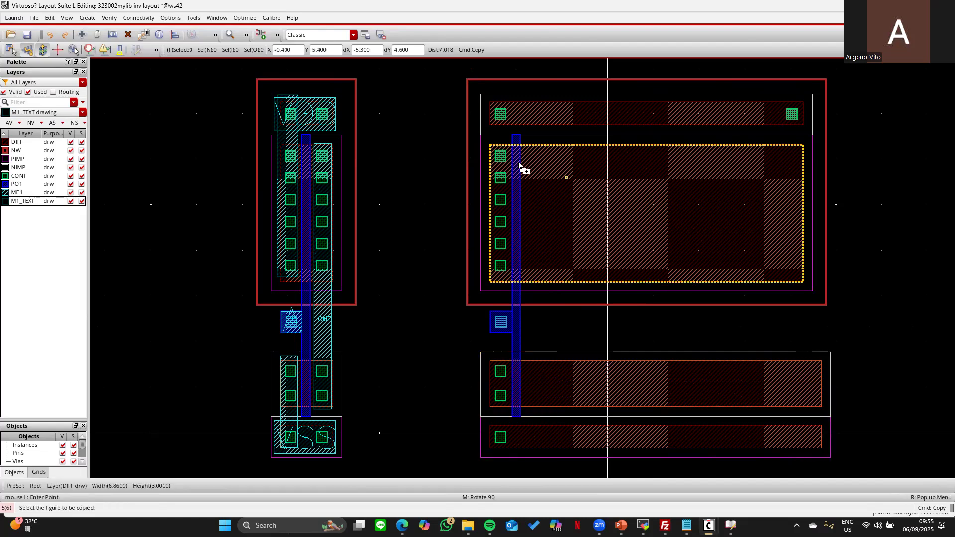
left_click(518, 167)
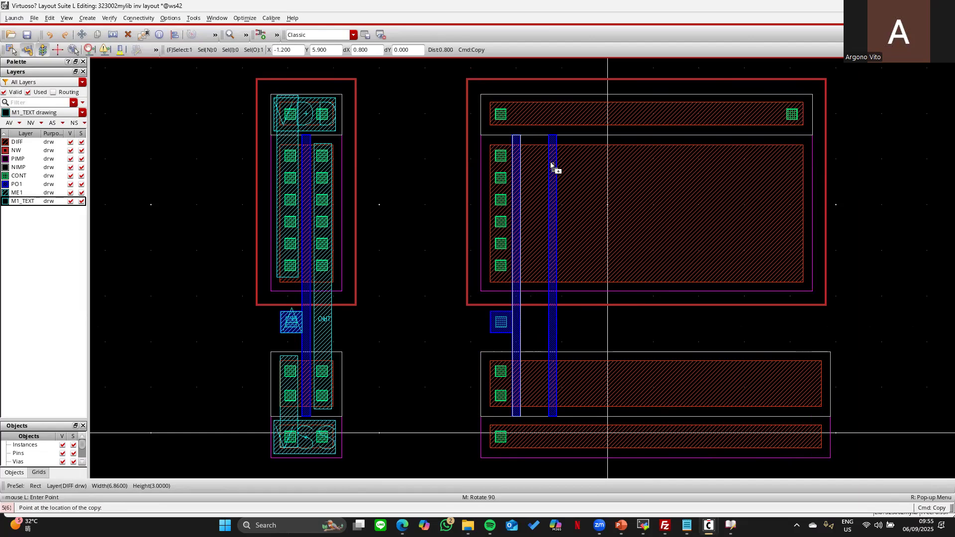
left_click(552, 166)
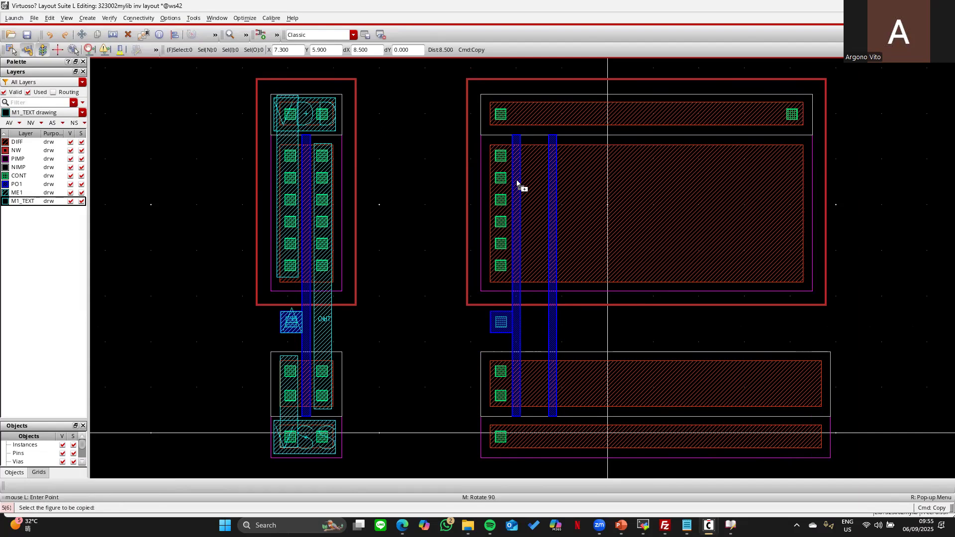
key("Escape")
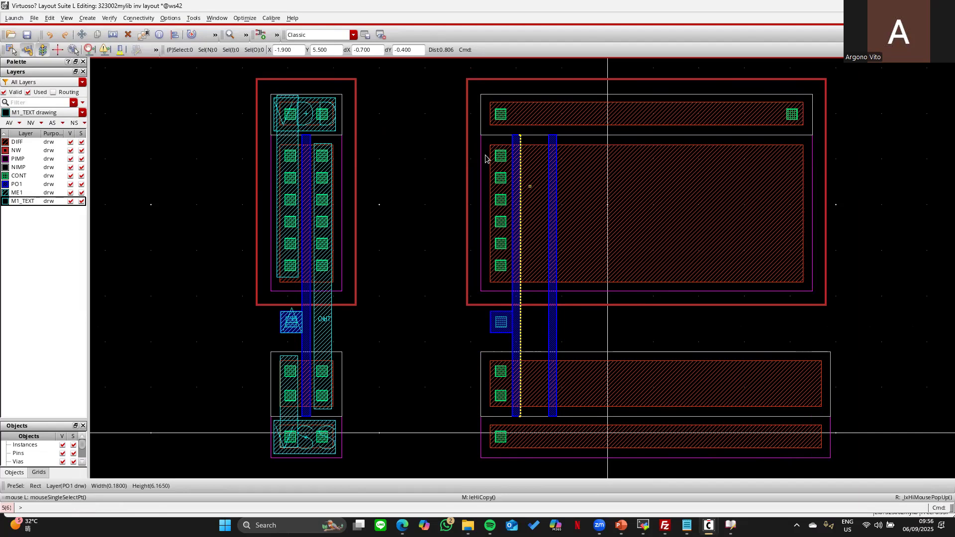
- Copy the PMOS contact column between the two gates and right of the right gate
key("c")
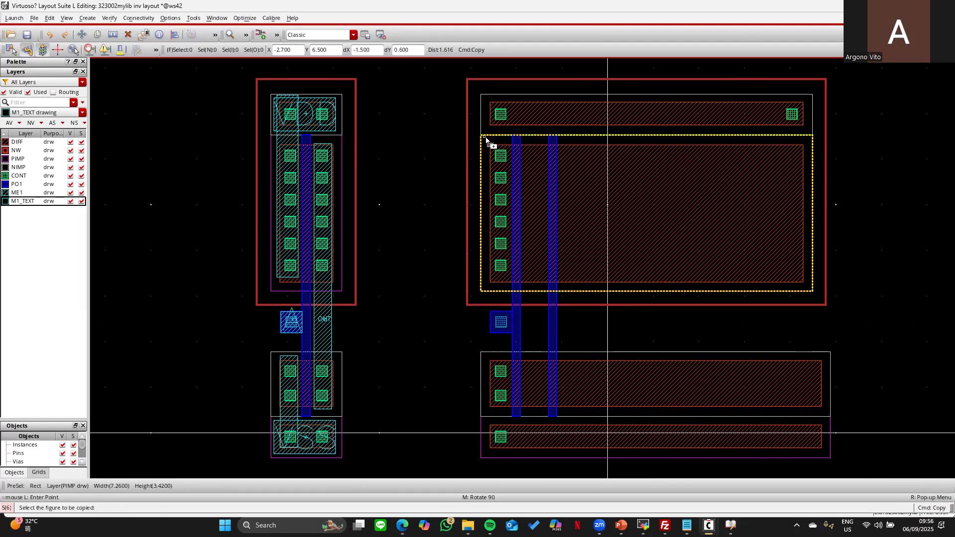
left_click_drag(480, 136, 512, 287)
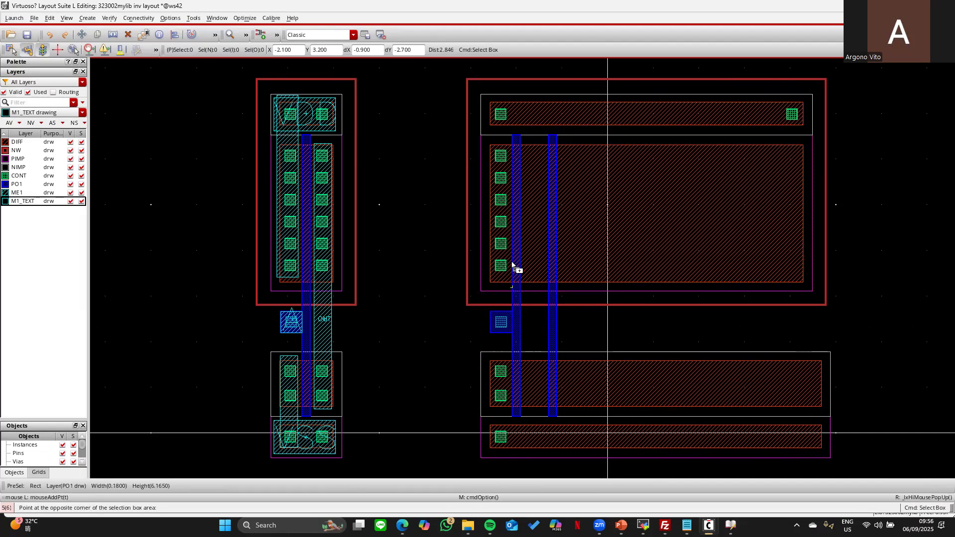
left_click(513, 265)
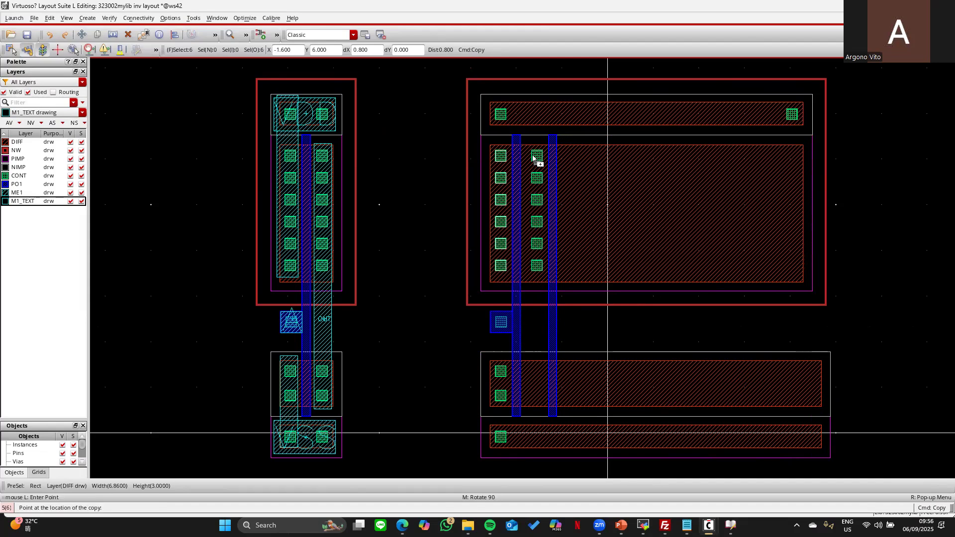
left_click(532, 159)
left_click_drag(562, 298, 521, 137)
left_click(541, 158)
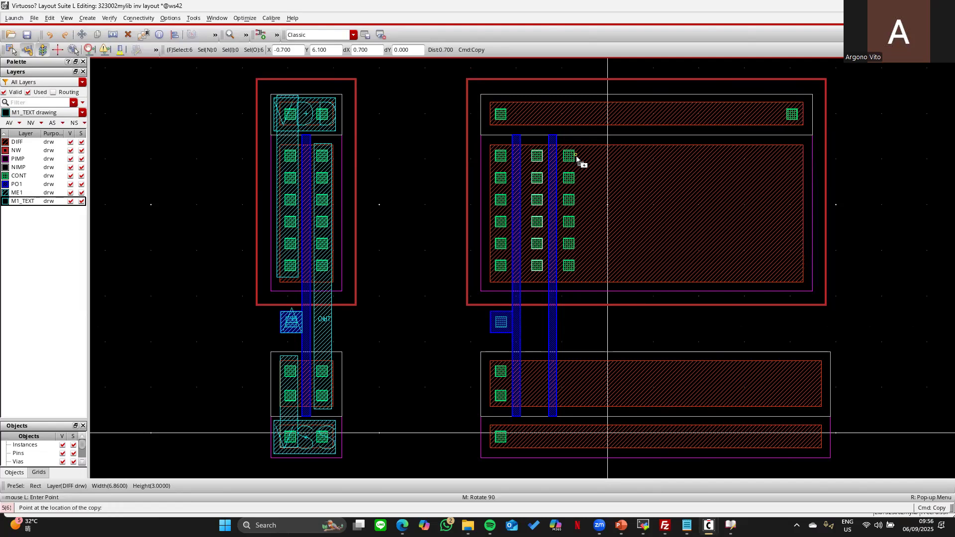
left_click(576, 157)
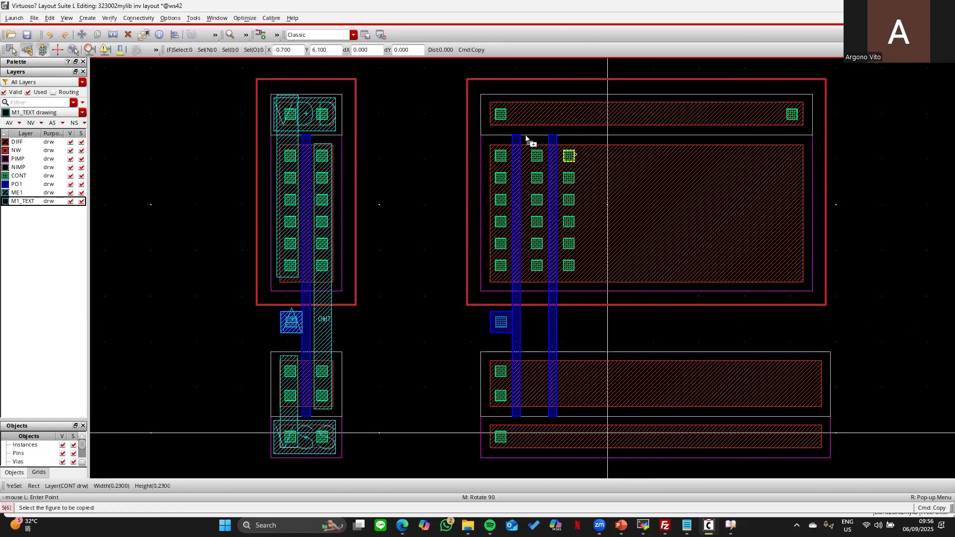
left_click_drag(525, 146, 552, 291)
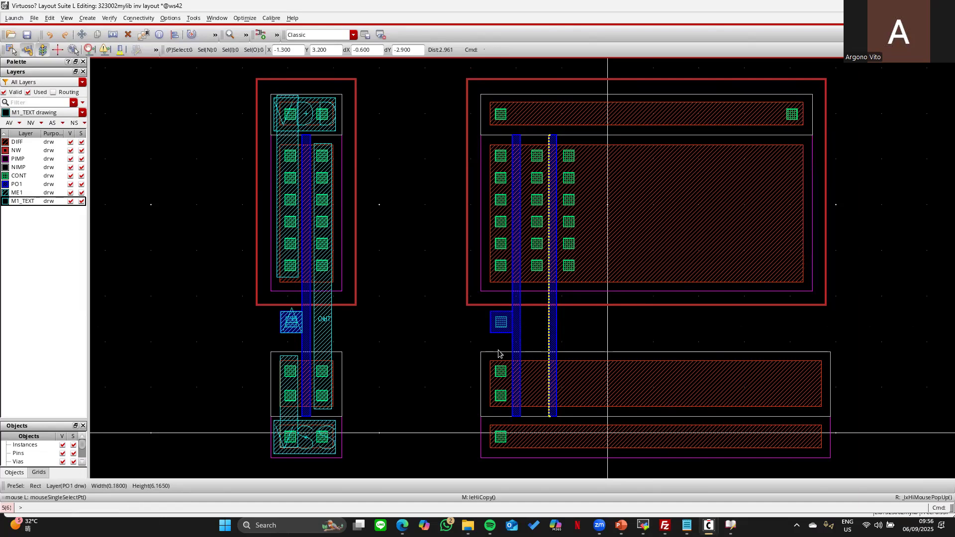
key("Escape")
- Copy the lower diffusion's contact pair between the gates and right of the right gate
left_click(502, 374)
key("Escape")
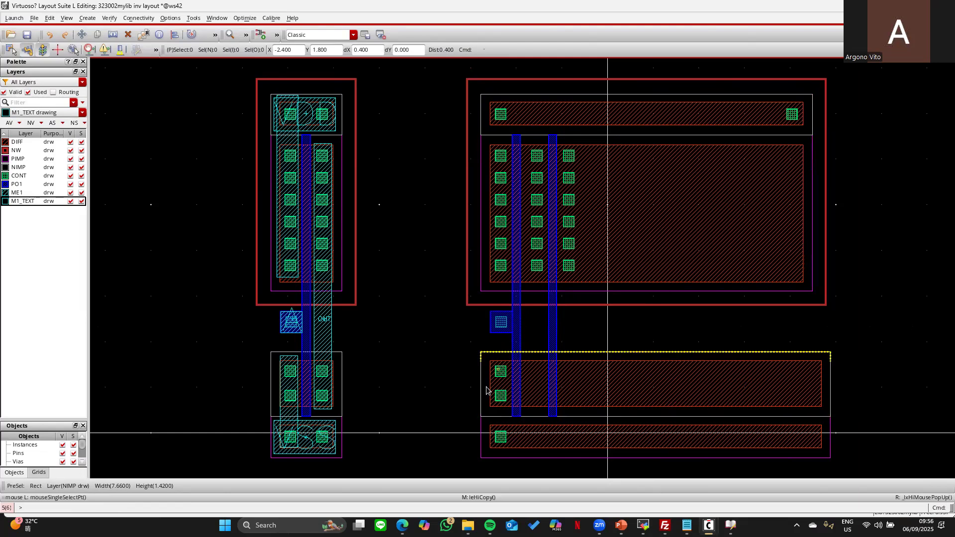
left_click_drag(480, 355, 520, 414)
left_click(503, 370)
left_click(532, 370)
left_click_drag(521, 355, 551, 415)
left_click(534, 374)
left_click(573, 373)
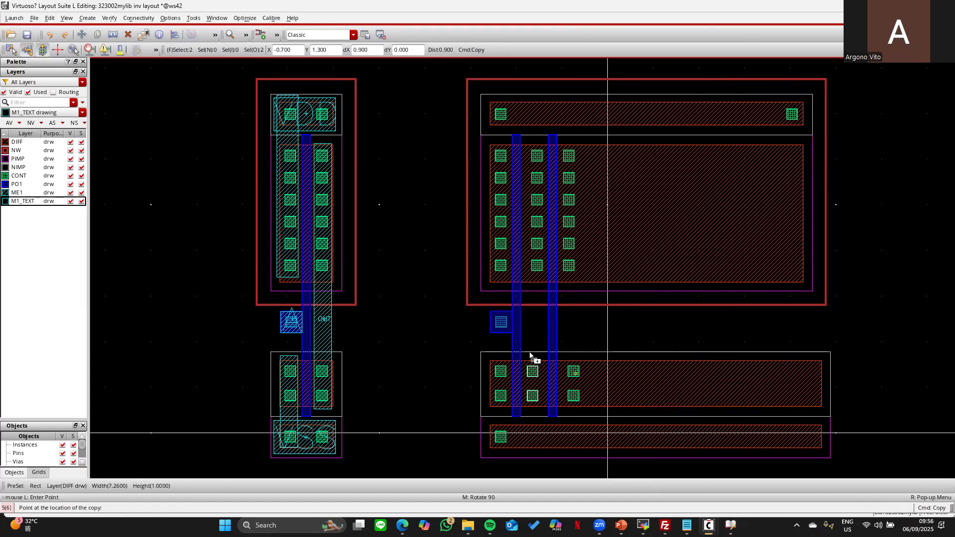
- Copy the poly contact pad beside the right gate strip
left_click_drag(476, 292, 517, 342)
left_click(508, 326)
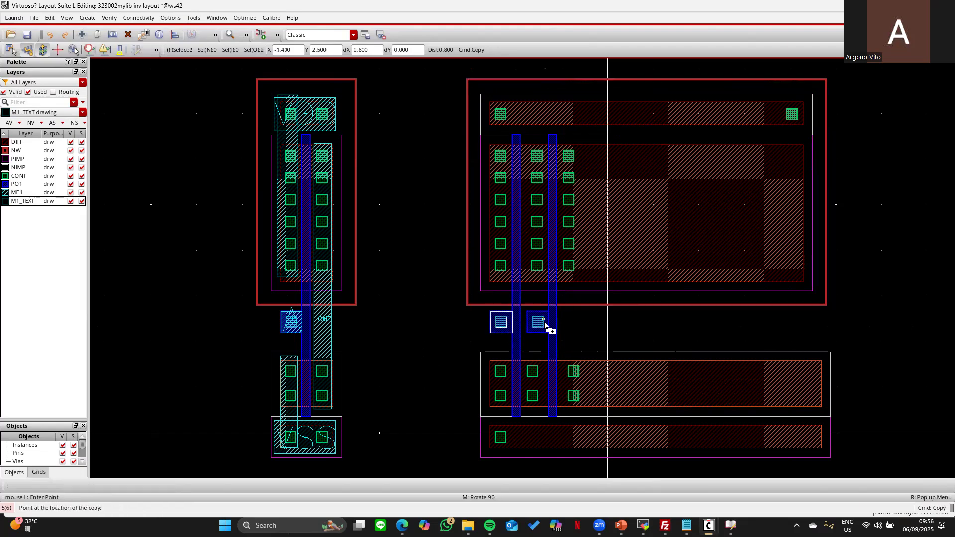
left_click(573, 327)
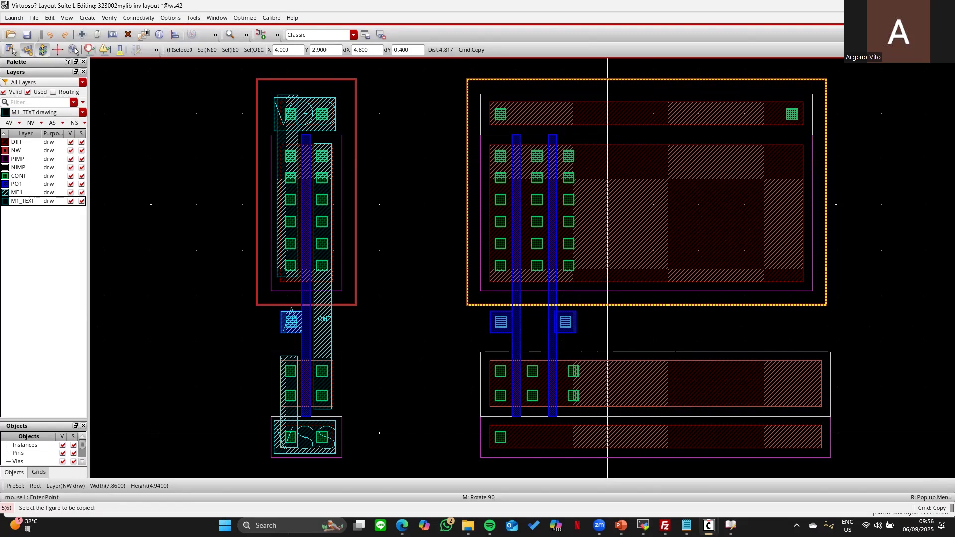
key("alt+Tab")
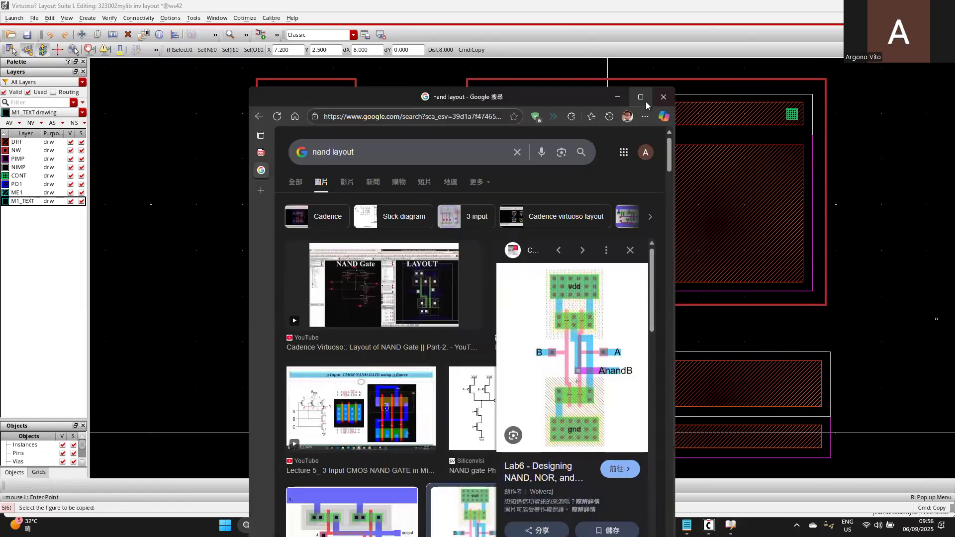
- Maximize Chrome and scroll through the 'nand layout' image results, then return to Virtuoso
left_click(646, 98)
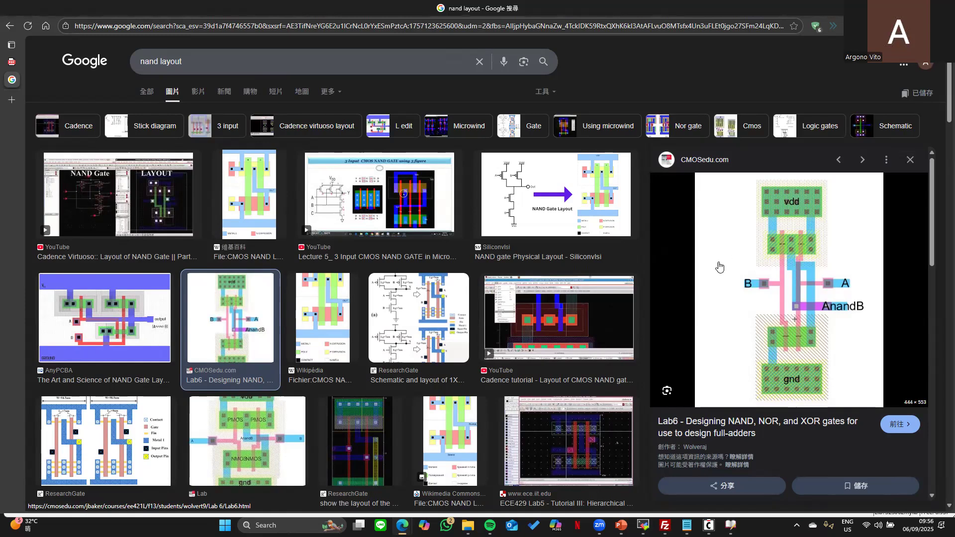
scroll(721, 266, "down", 2)
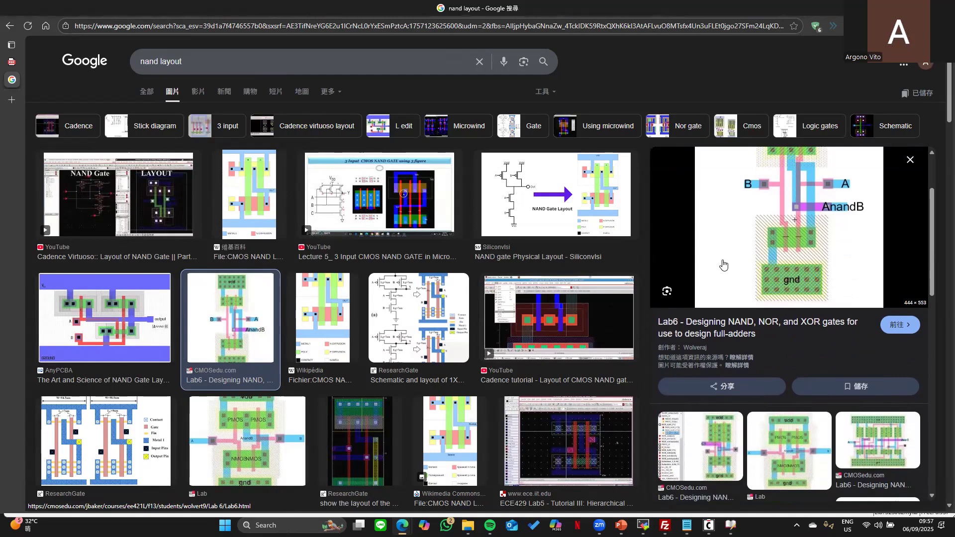
scroll(723, 265, "down", 1)
scroll(573, 265, "down", 2)
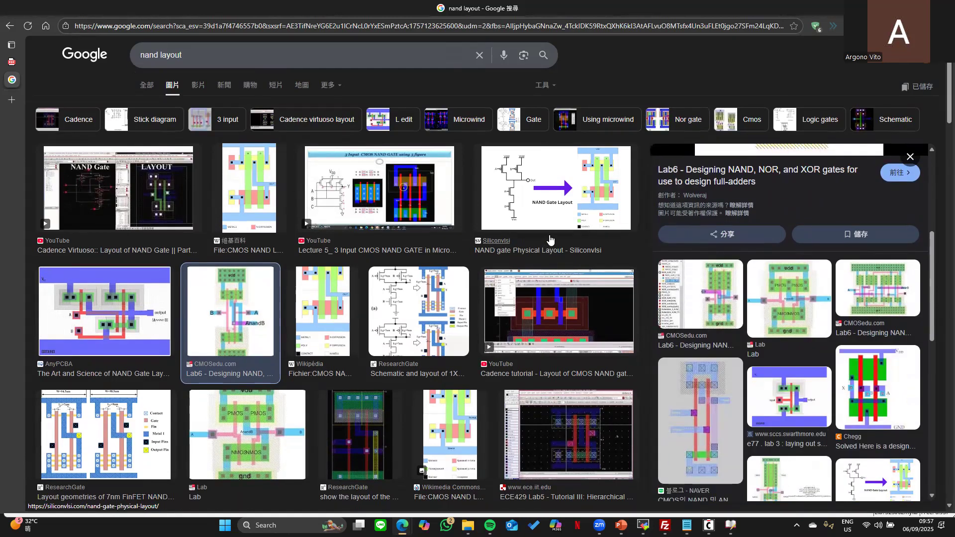
scroll(550, 240, "down", 2)
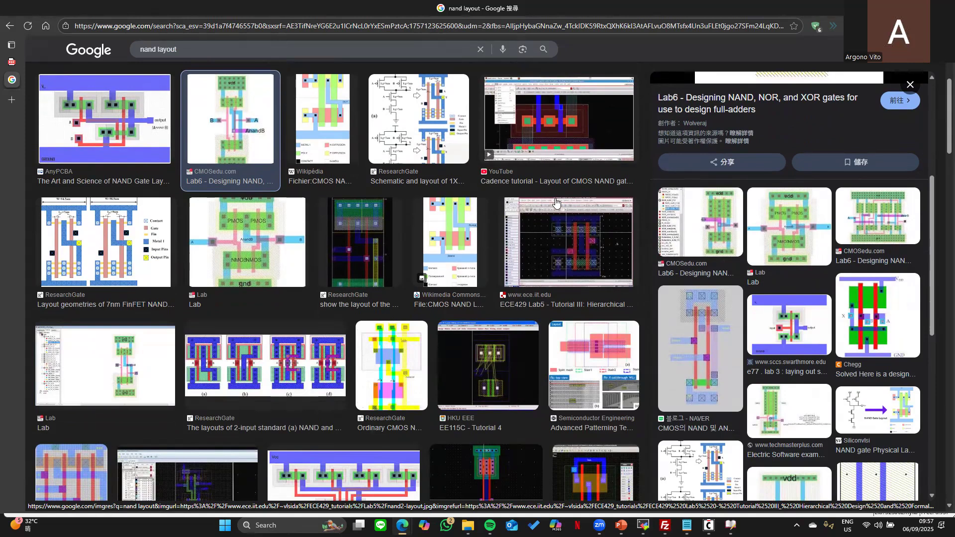
scroll(567, 199, "down", 1)
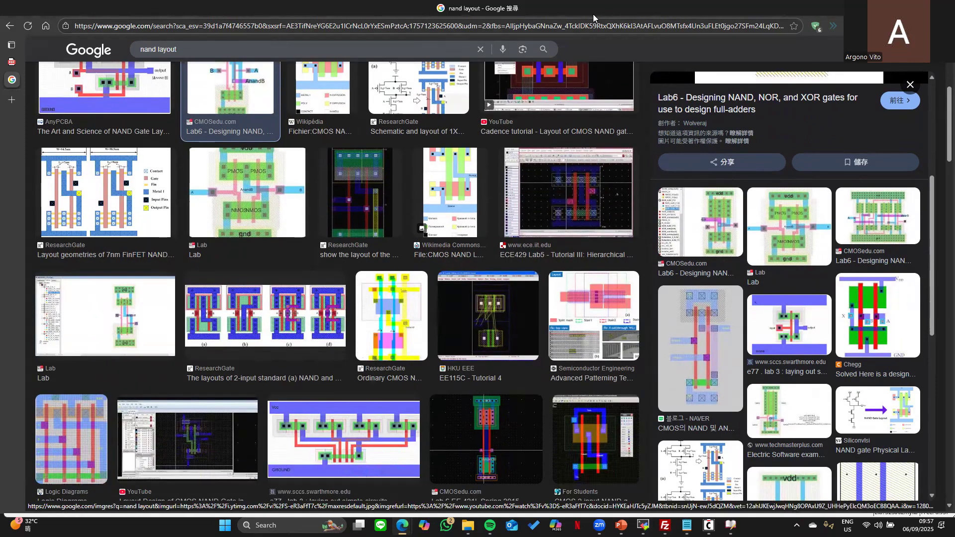
key("alt+Tab")
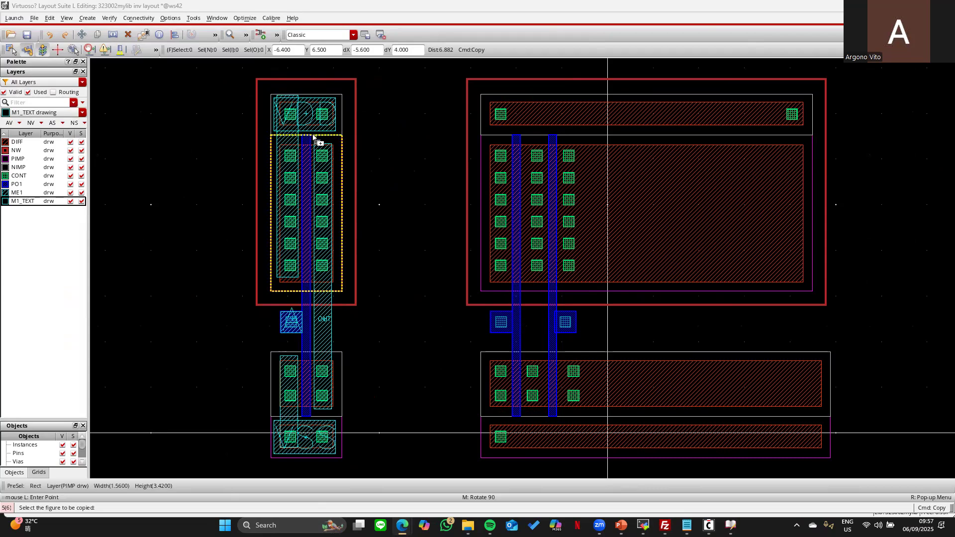
- Delete the unfinished NAND structure on the right and fit the remaining inverter in view
left_click(355, 173)
key("Escape")
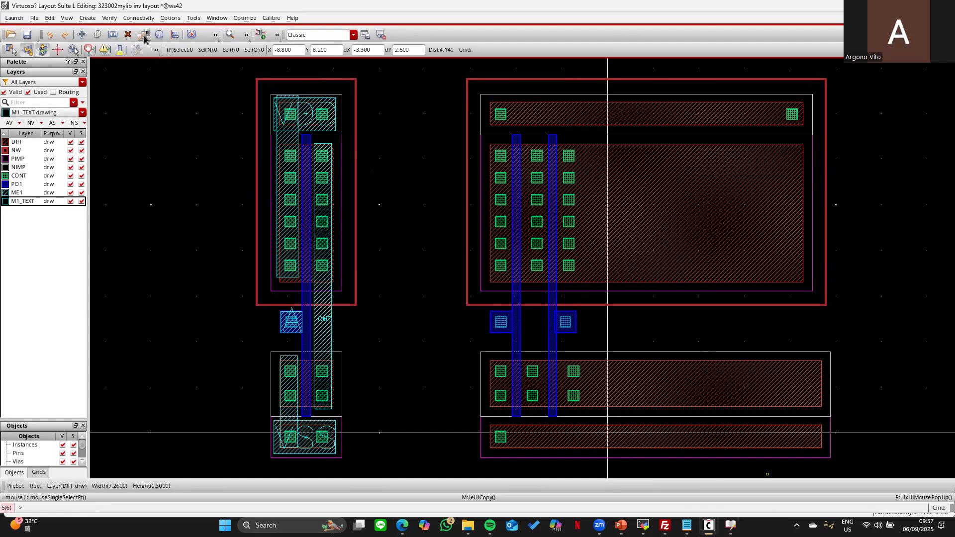
key("Right")
left_click_drag(433, 71, 887, 475)
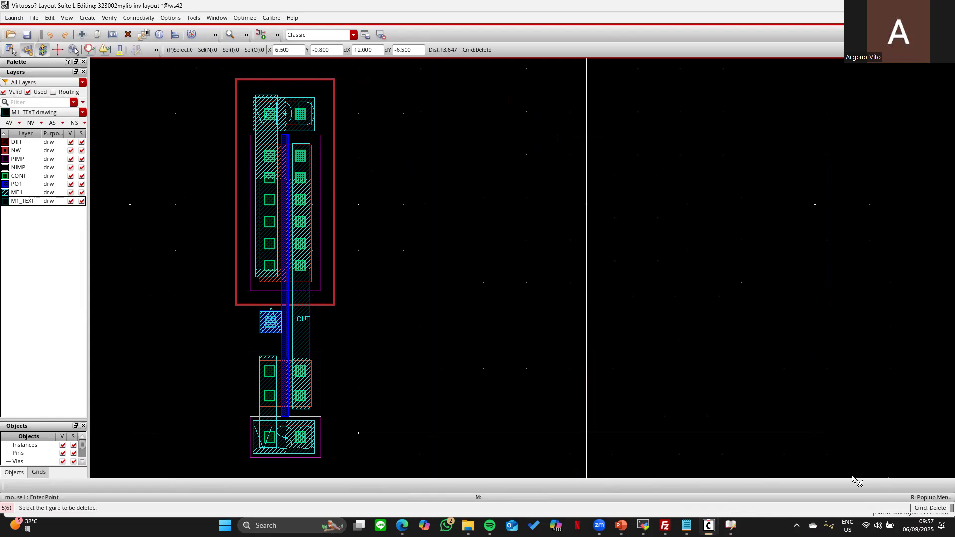
key("f")
key("Escape")
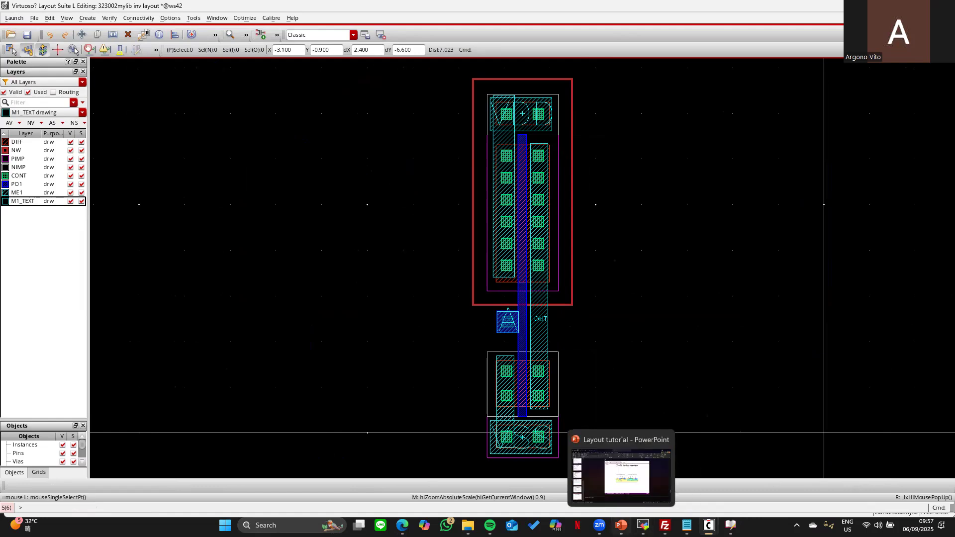
- Review PowerPoint slides 9–11, ending on the layout verification flow, then minimise the presentation
left_click(621, 525)
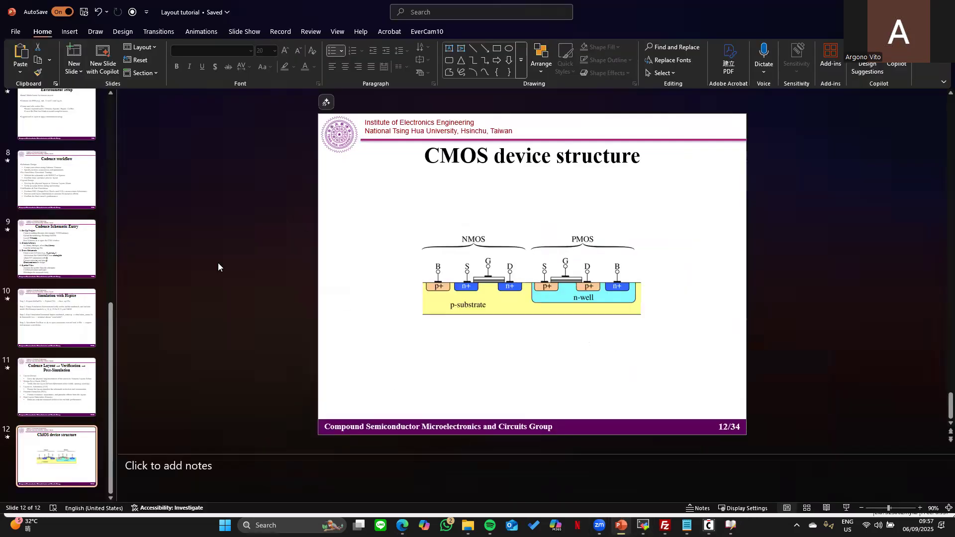
left_click(70, 271)
left_click(74, 289)
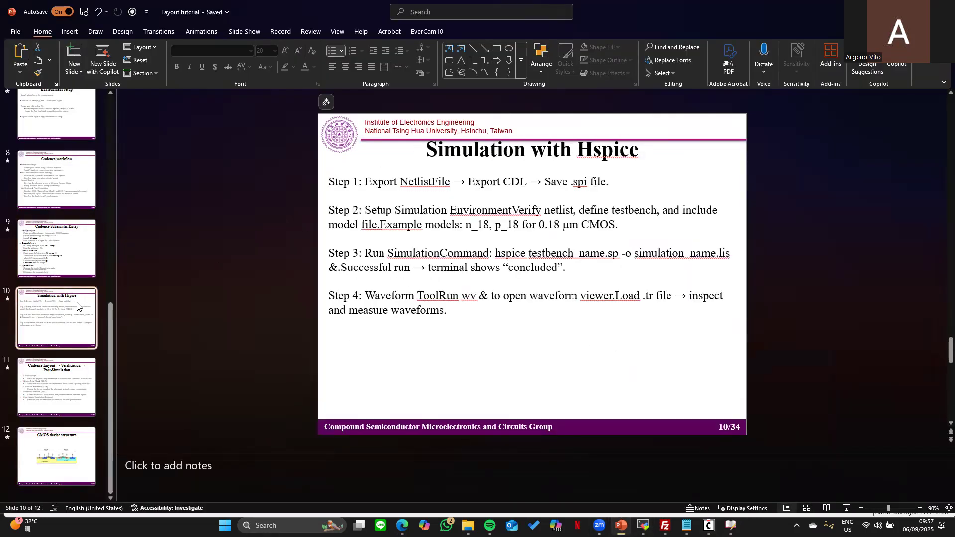
left_click(57, 370)
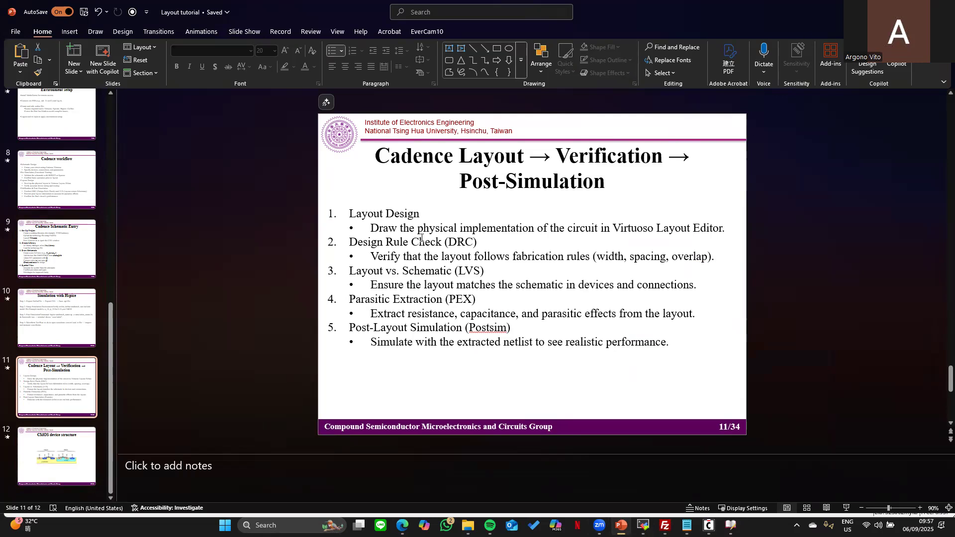
left_click(886, 8)
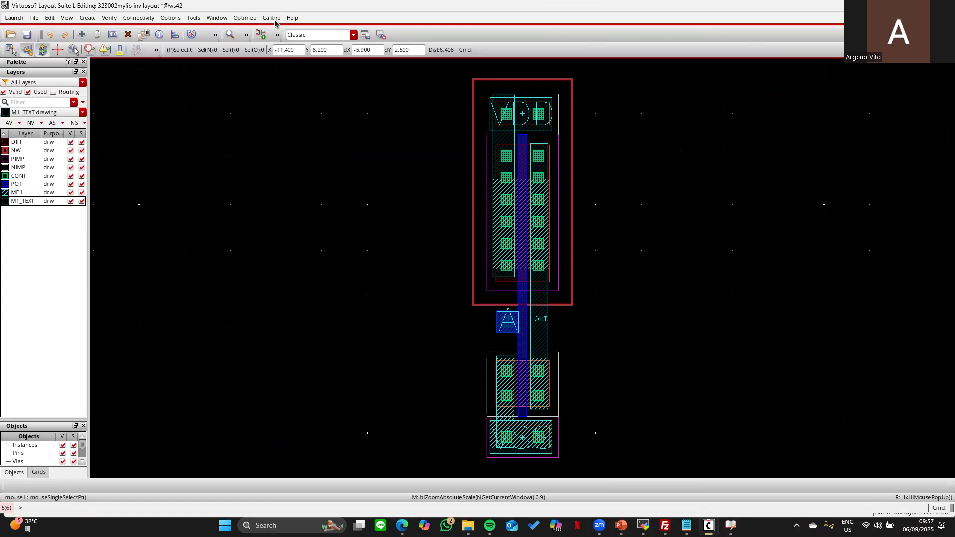
- Choose Calibre > Run nmDRC… from the Virtuoso menu
left_click(273, 19)
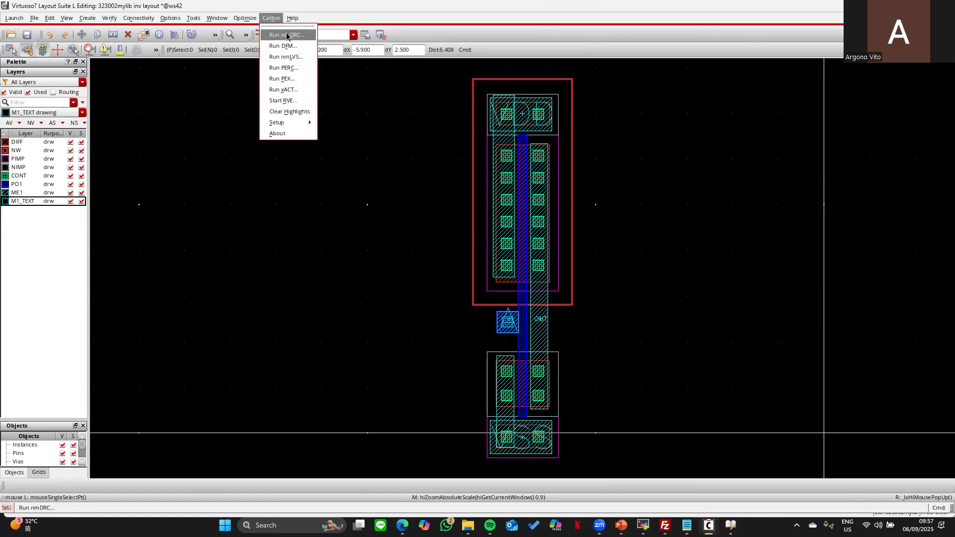
left_click(288, 36)
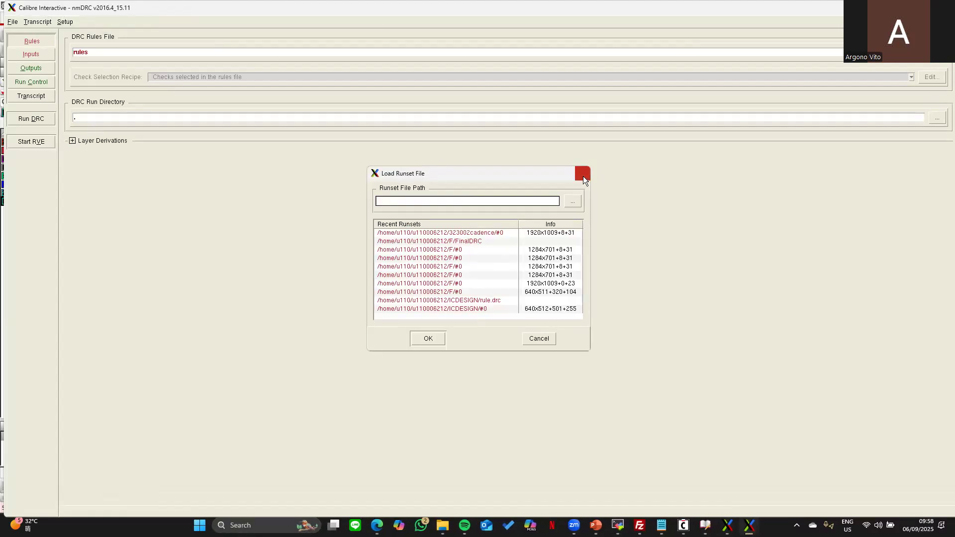
- Skip the runset prompt and set __rule.drc__ as the DRC rules file
left_click(580, 172)
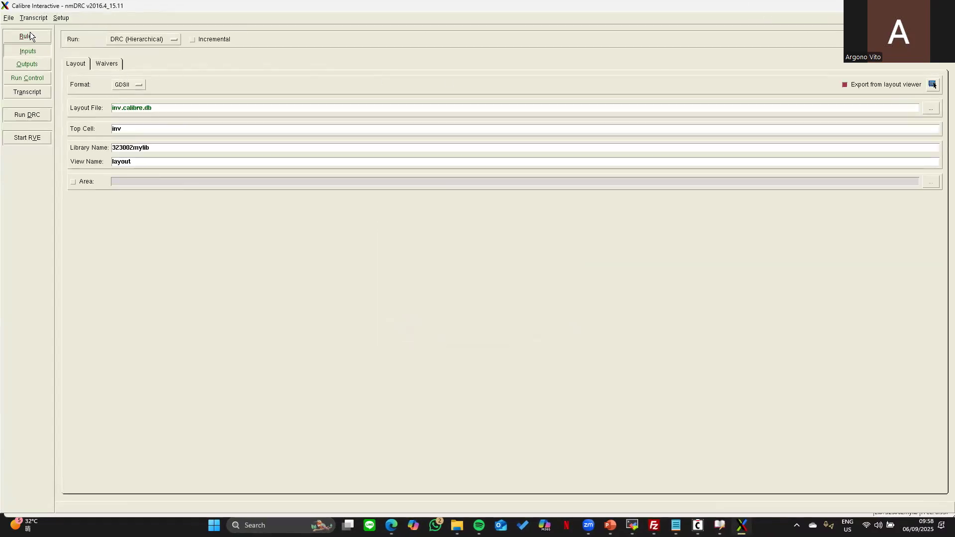
left_click(29, 36)
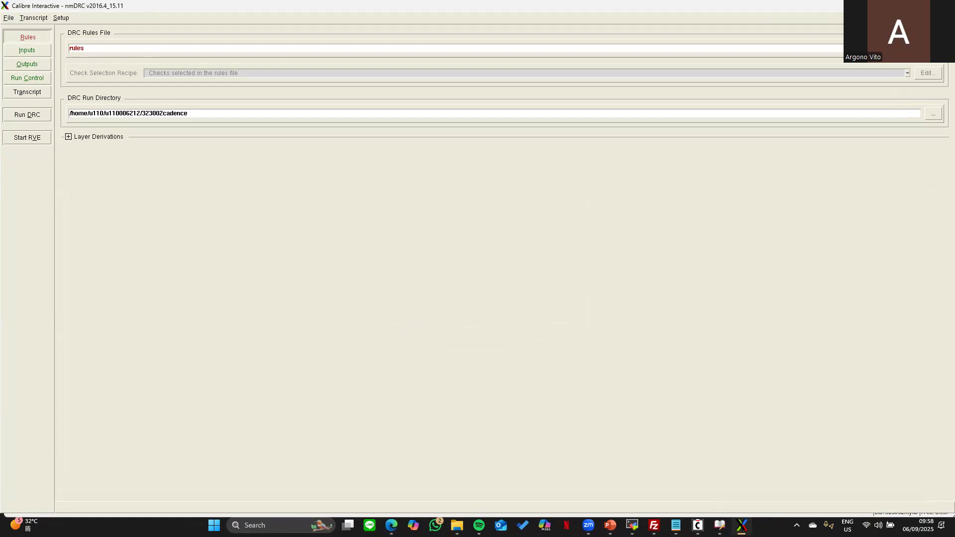
left_click(933, 49)
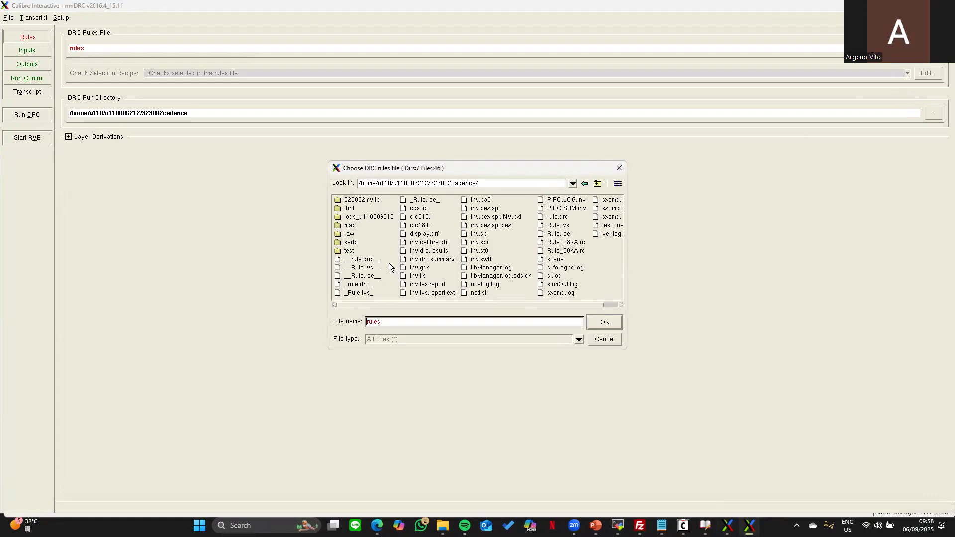
double_click(362, 260)
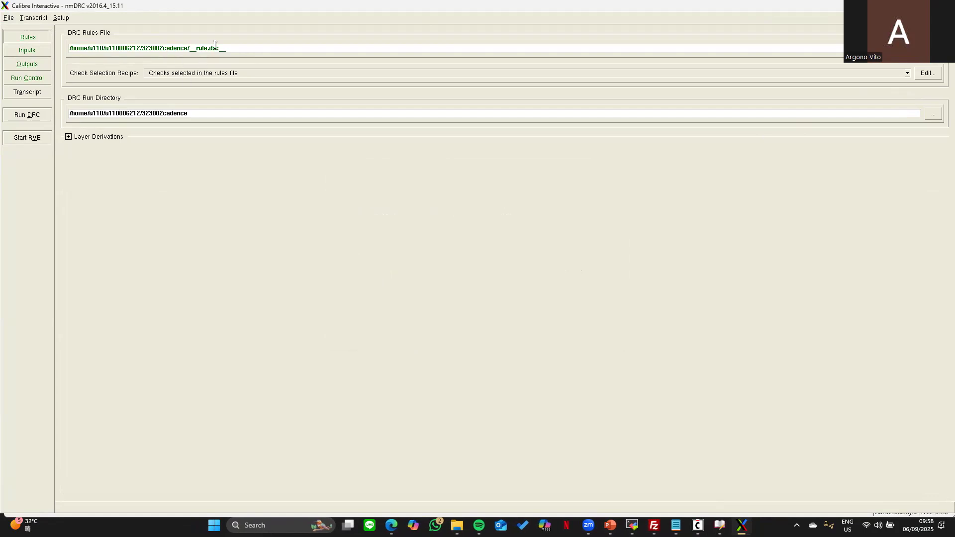
- Run DRC, overwriting previous results and saving the modified inverter layout first
left_click(51, 110)
left_click(423, 287)
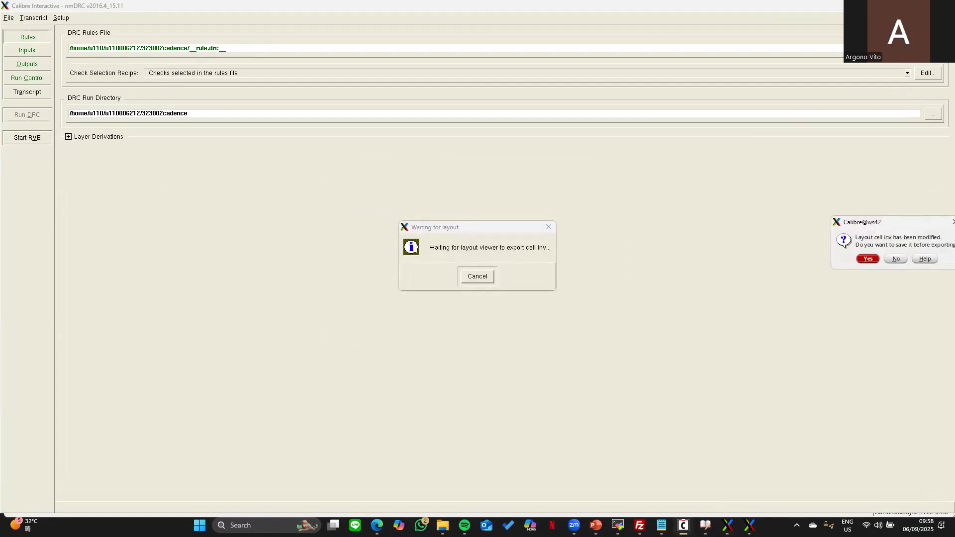
left_click_drag(908, 224, 712, 226)
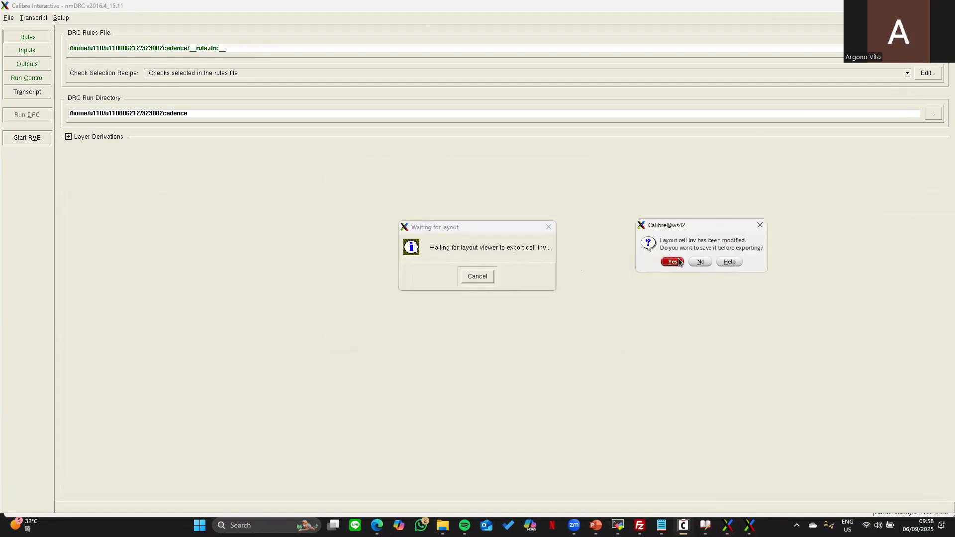
left_click(674, 262)
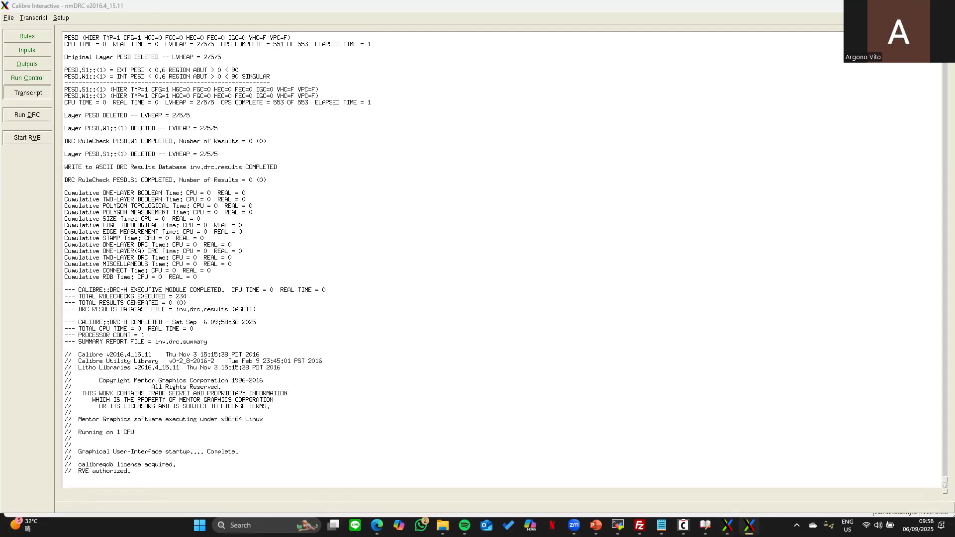
- Scroll through the DRC results and tutorial to confirm all rule checks show 0 results
scroll(697, 185, "down", 15)
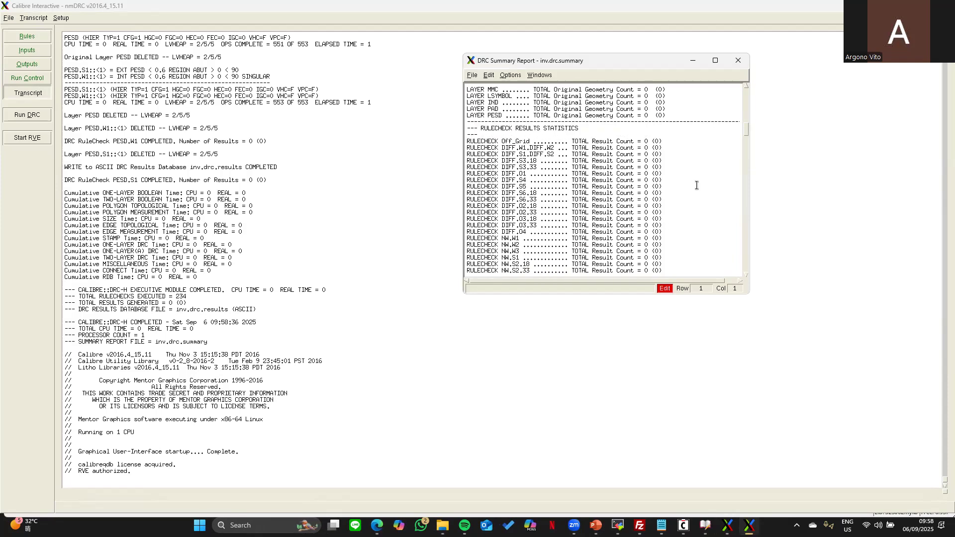
scroll(697, 185, "down", 5)
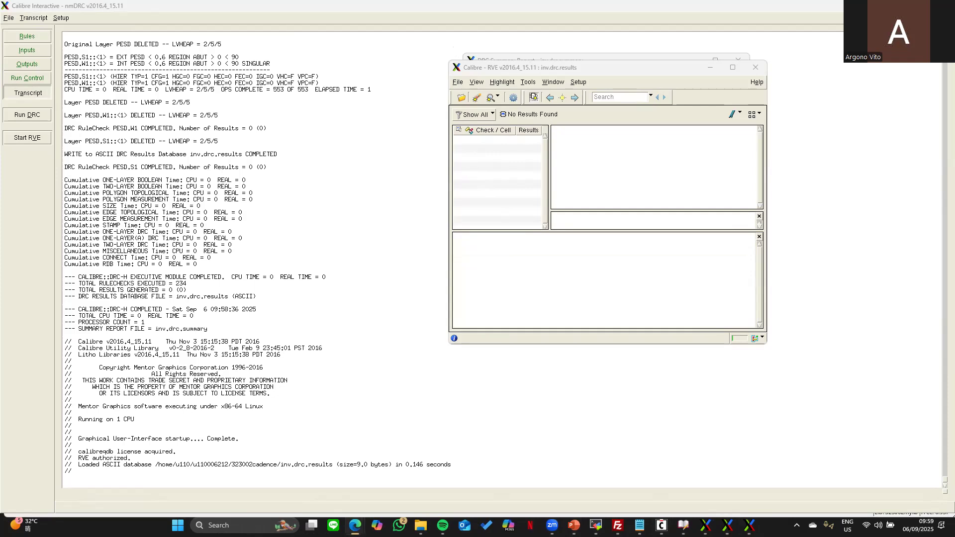
key("alt+Tab")
scroll(608, 130, "down", 6)
scroll(612, 137, "down", 15)
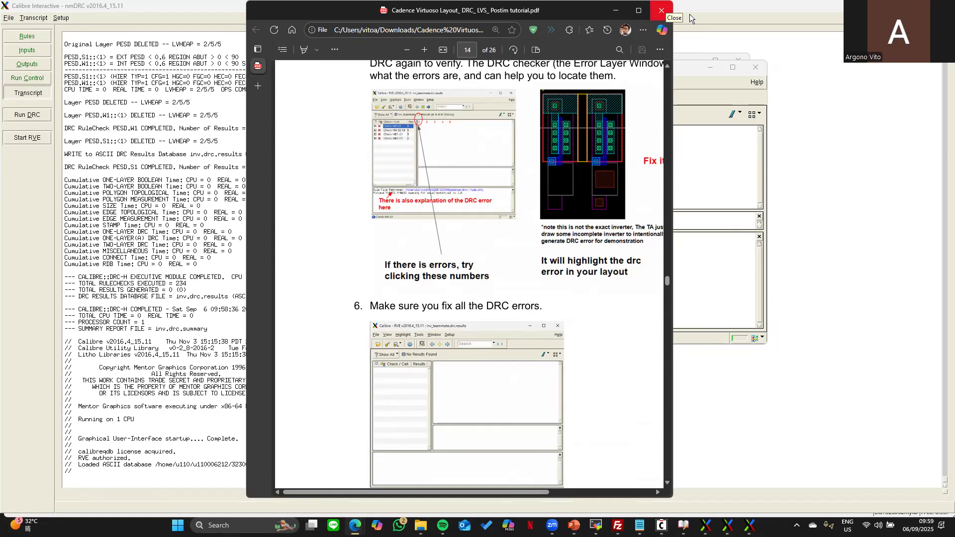
- Close the results viewer, summary report and Calibre nmDRC without saving settings
left_click(756, 68)
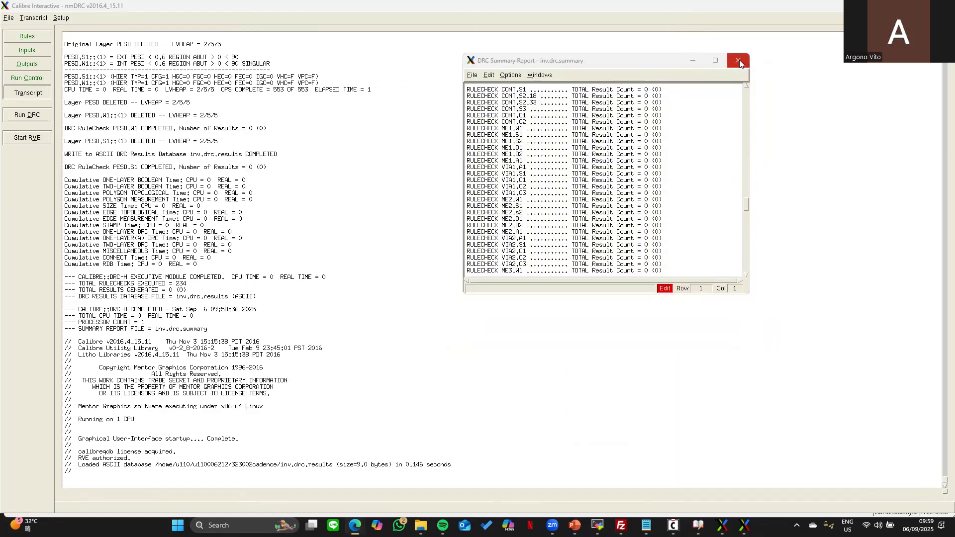
left_click(743, 60)
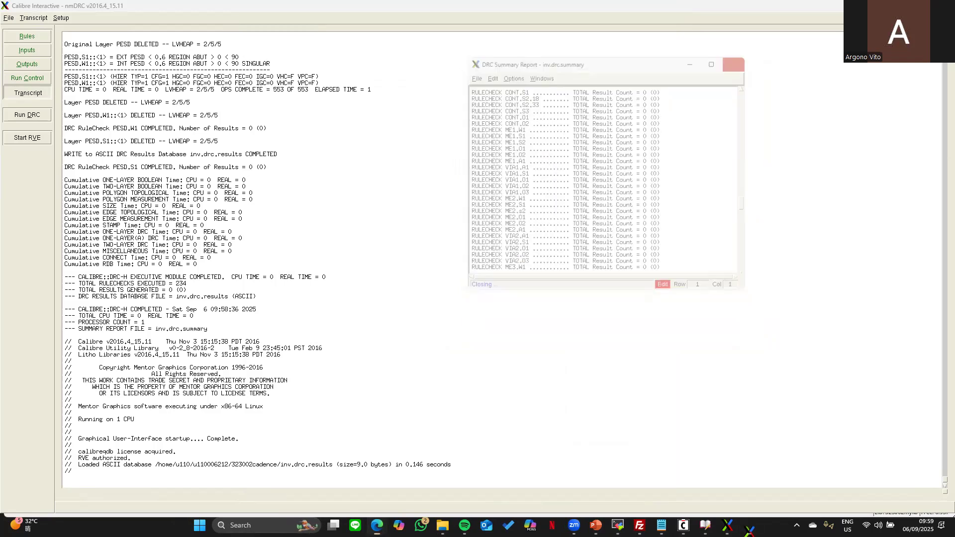
left_click(942, 6)
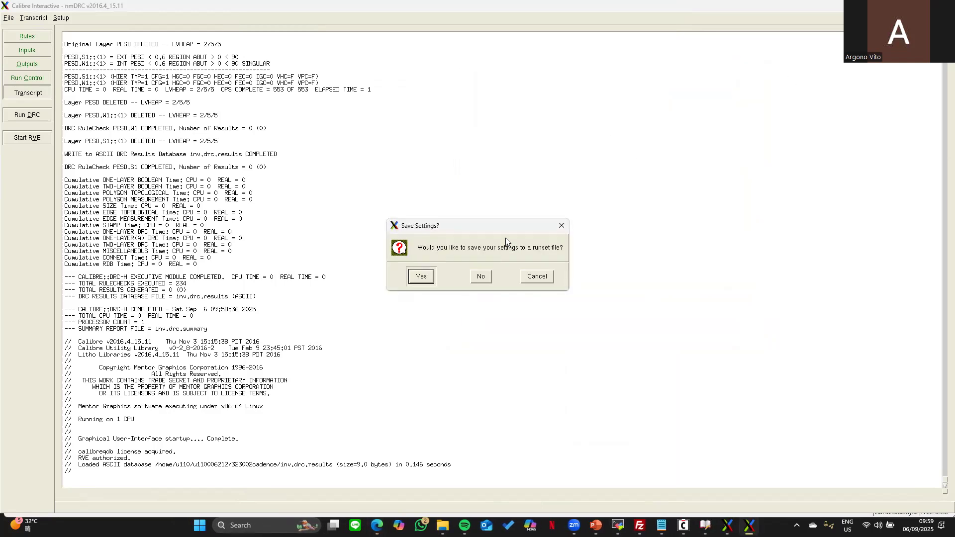
left_click(481, 277)
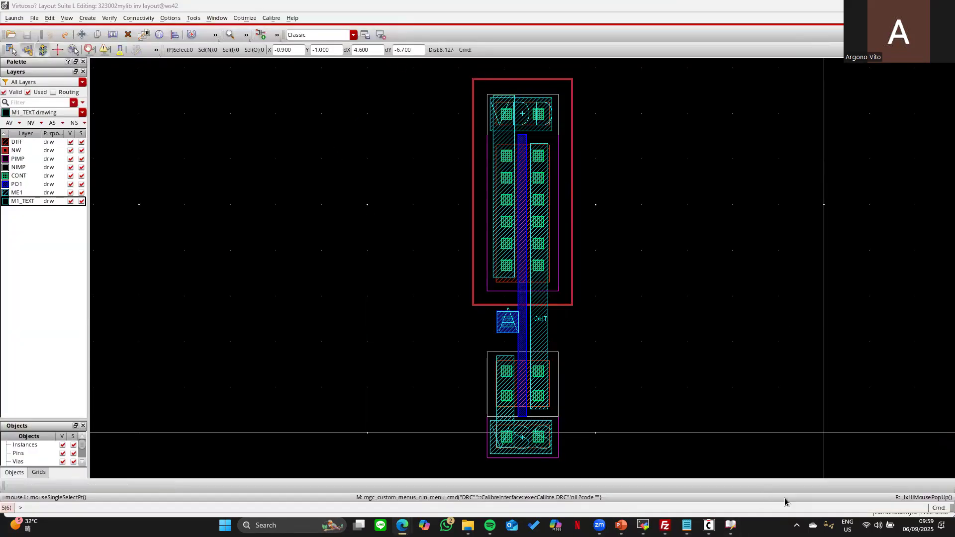
- Open the CDL Out export form from the Virtuoso log window's File > Export menu
mouse_move(730, 526)
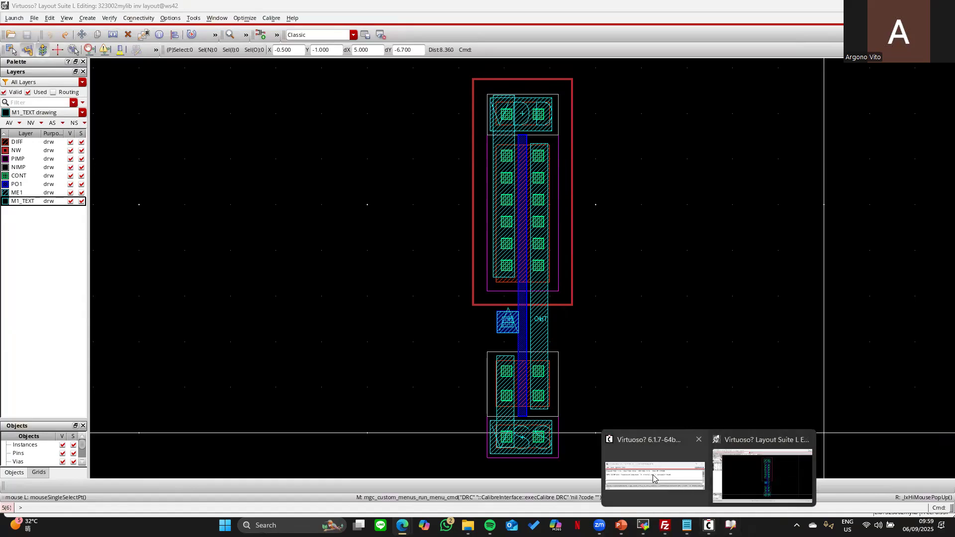
left_click(652, 473)
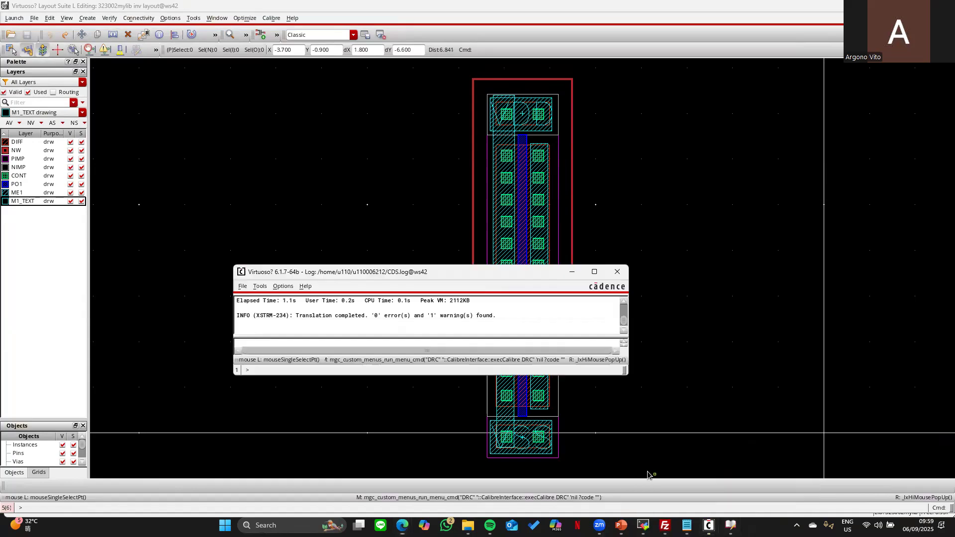
left_click(243, 286)
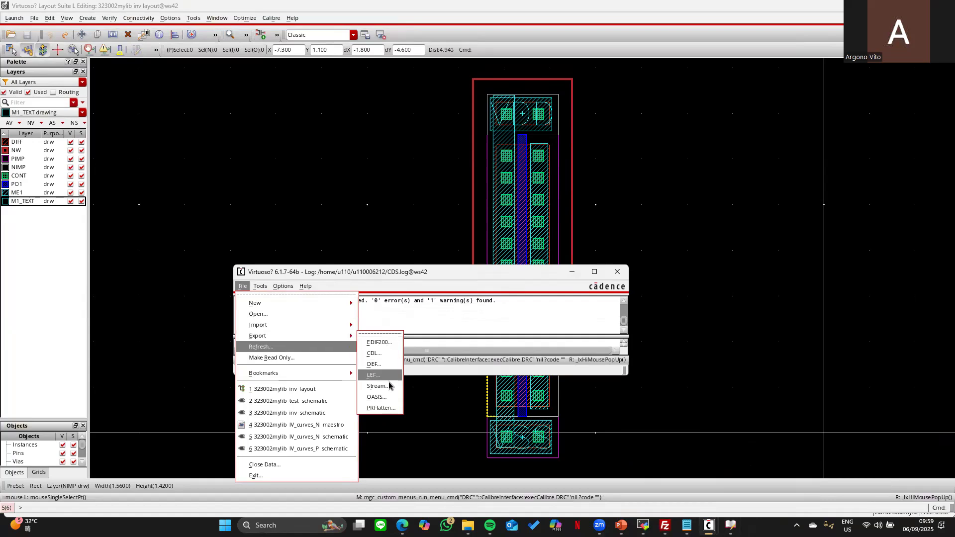
mouse_move(346, 338)
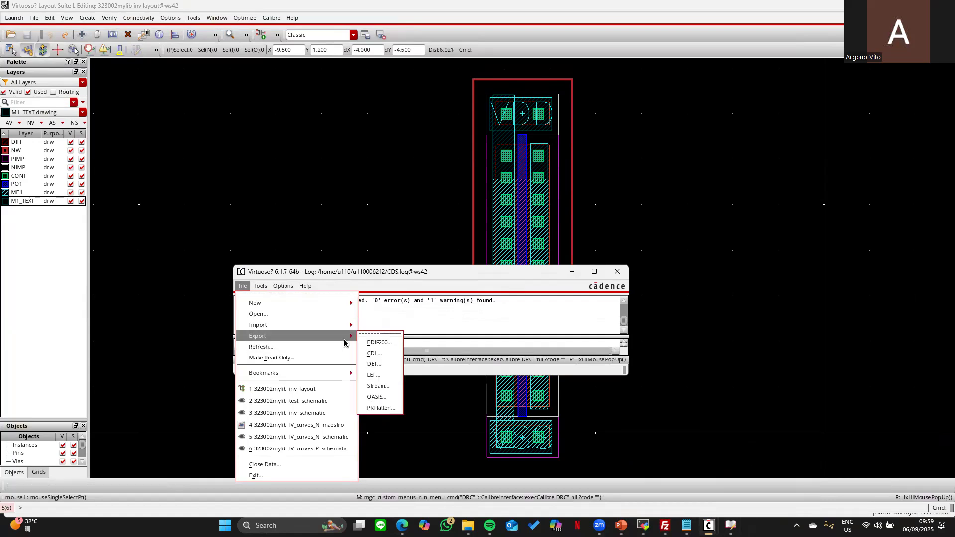
left_click(379, 354)
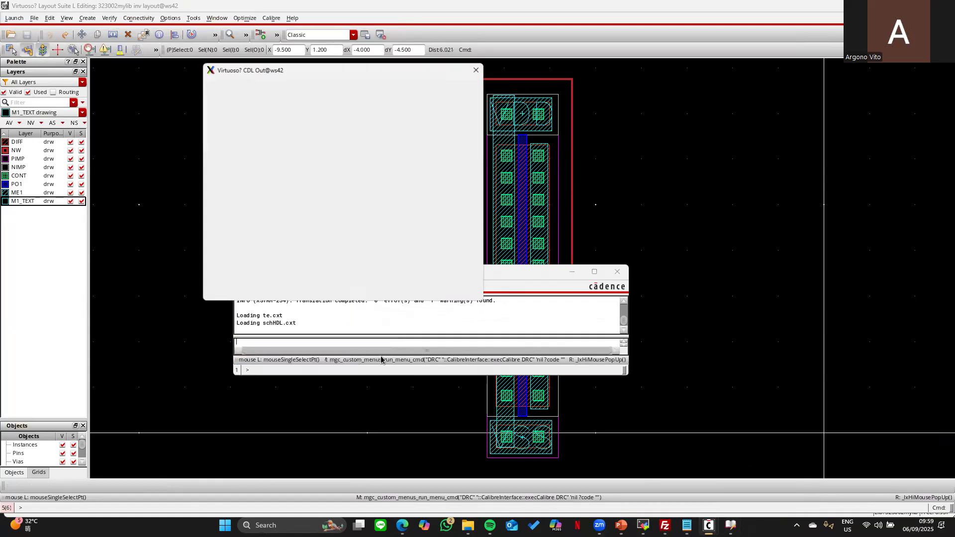
- Pick 323002mylib / inv / schematic in the Library Browser, then close the CDL Out form
left_click(435, 127)
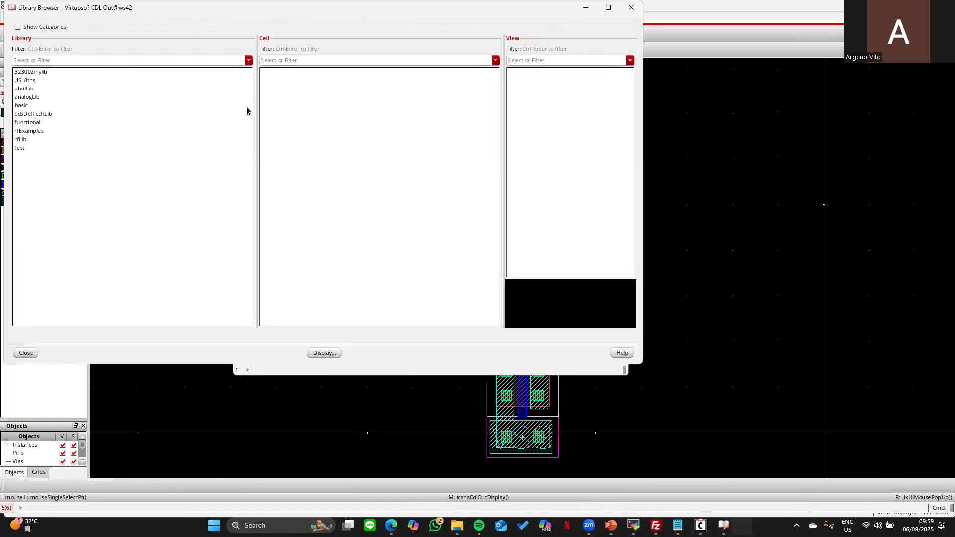
left_click(39, 73)
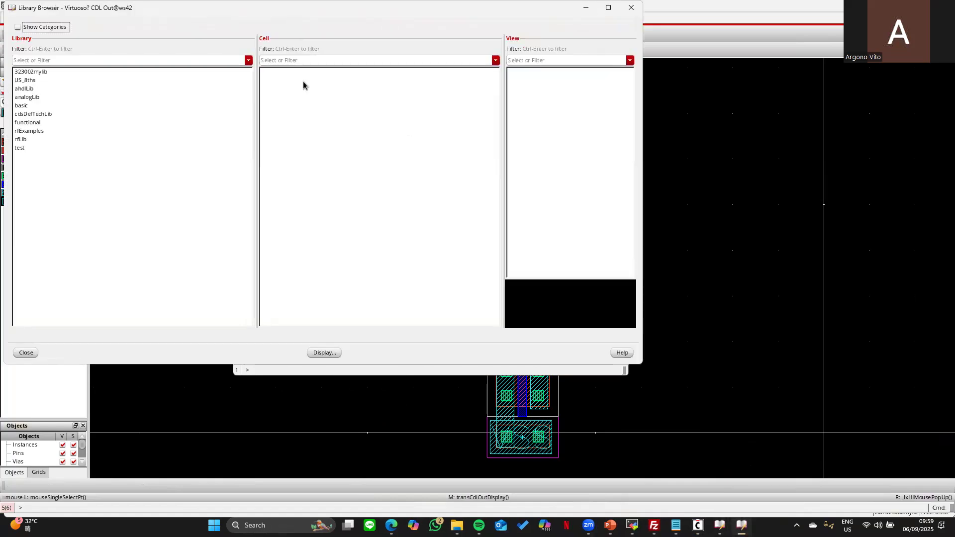
left_click(279, 89)
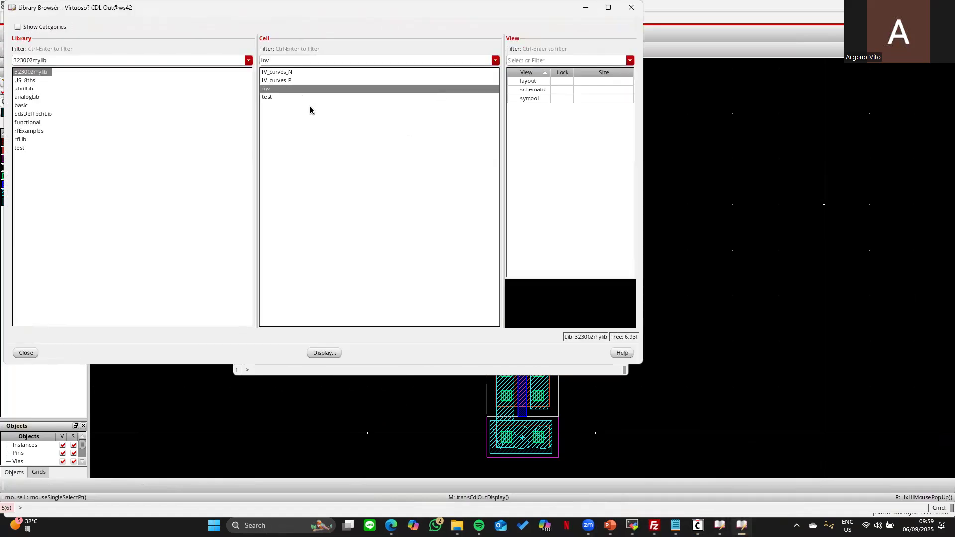
left_click(534, 90)
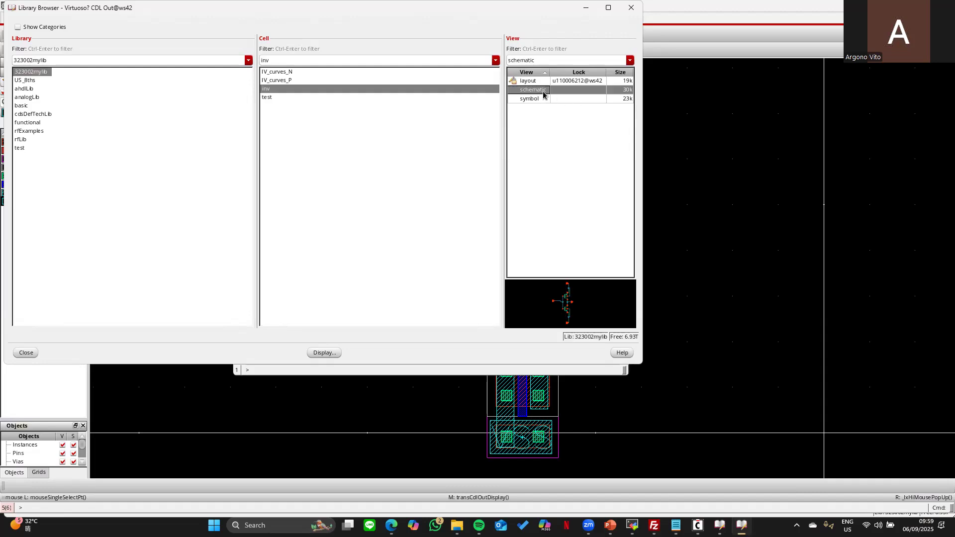
left_click(636, 9)
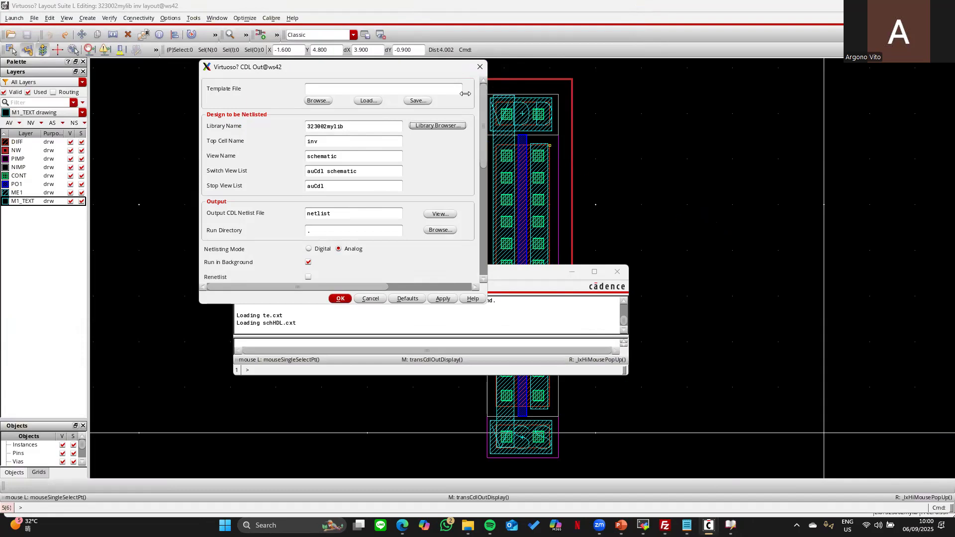
left_click(482, 68)
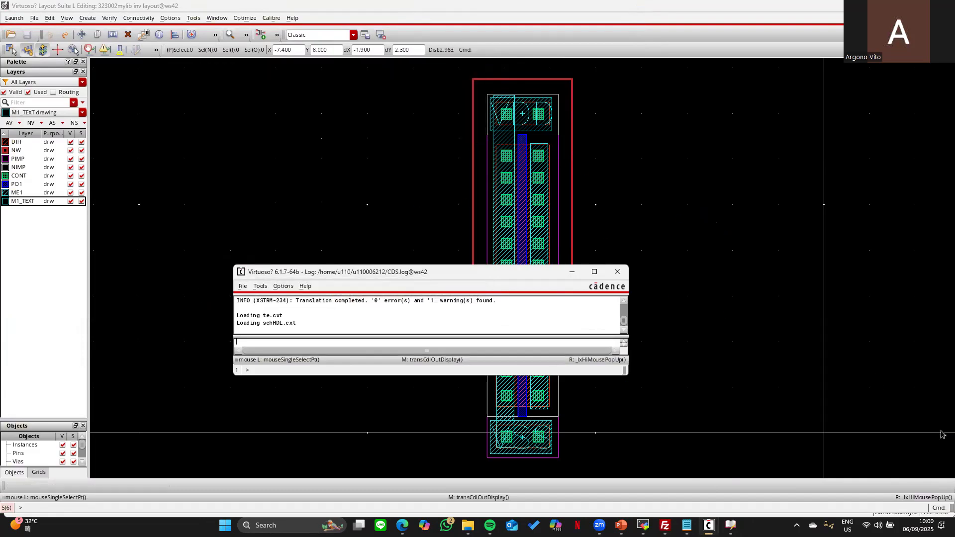
- Start Calibre nmLVS from the Calibre menu of the inv layout editor
left_click(718, 179)
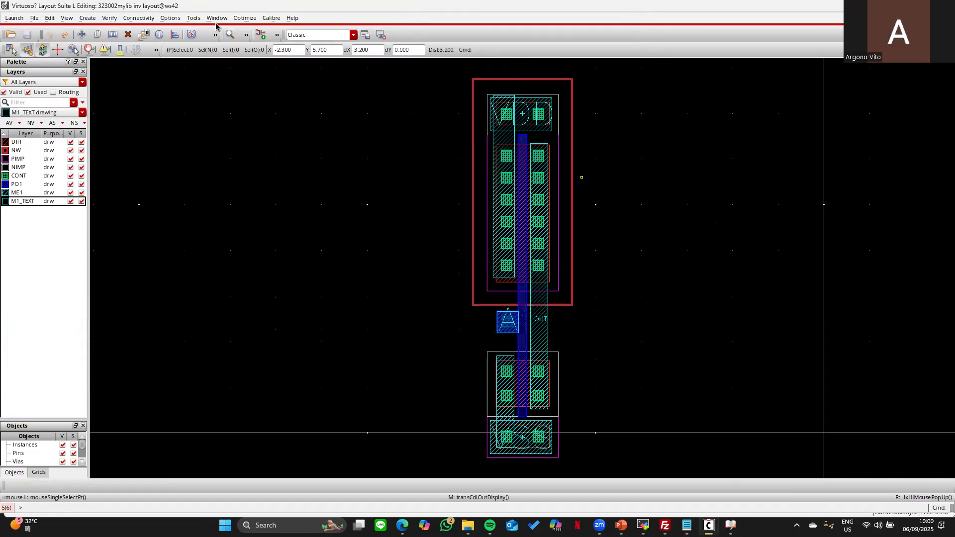
left_click(273, 18)
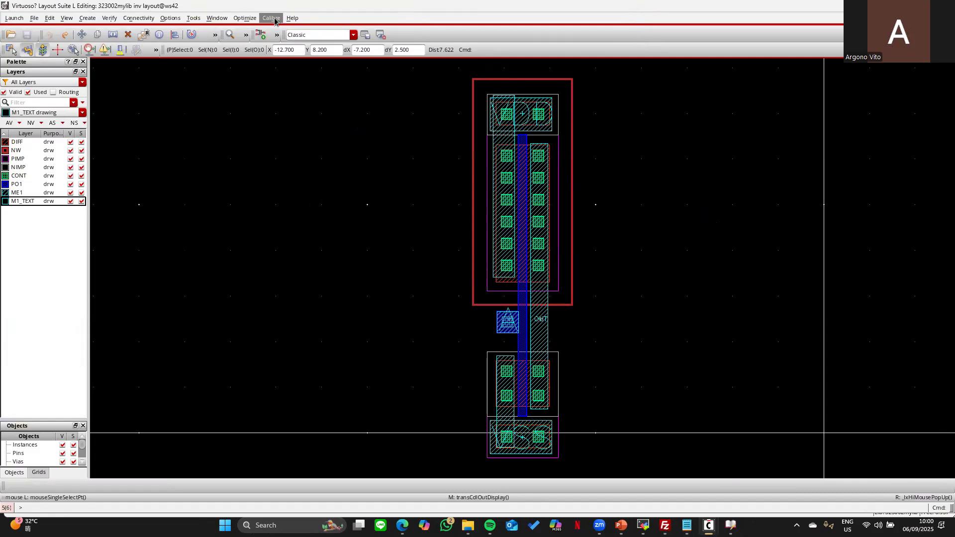
left_click(291, 57)
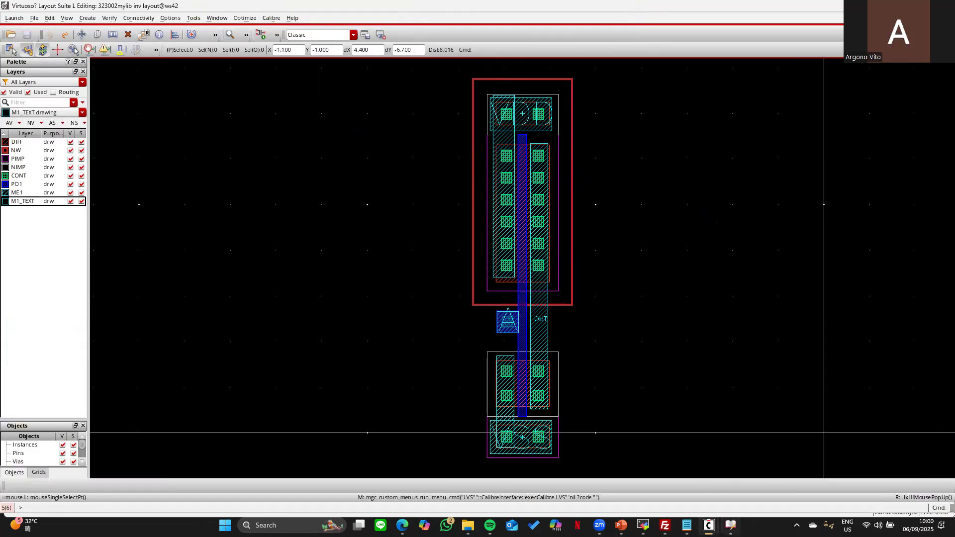
mouse_move(731, 525)
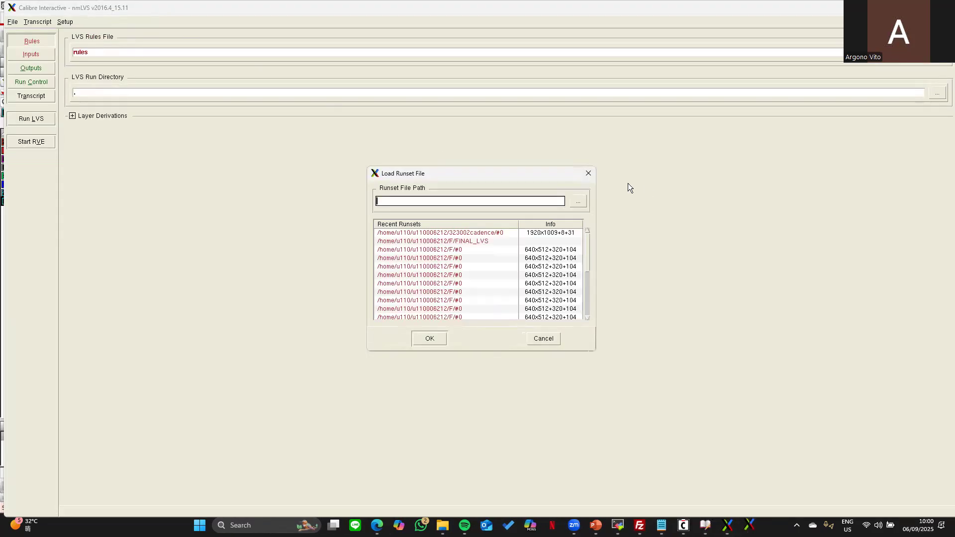
- Skip the runset prompt and select Rule.lvs as the LVS rules file
left_click(589, 173)
left_click(31, 54)
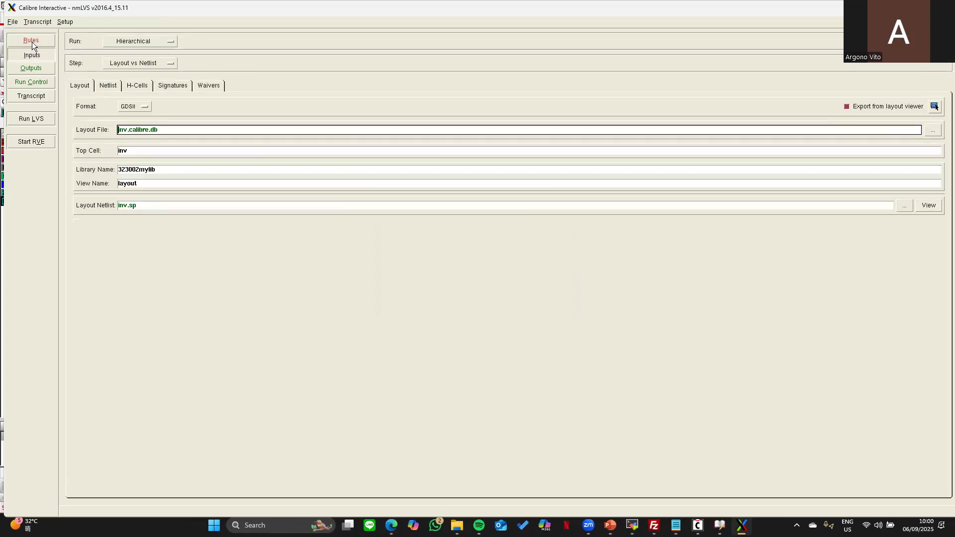
left_click(32, 40)
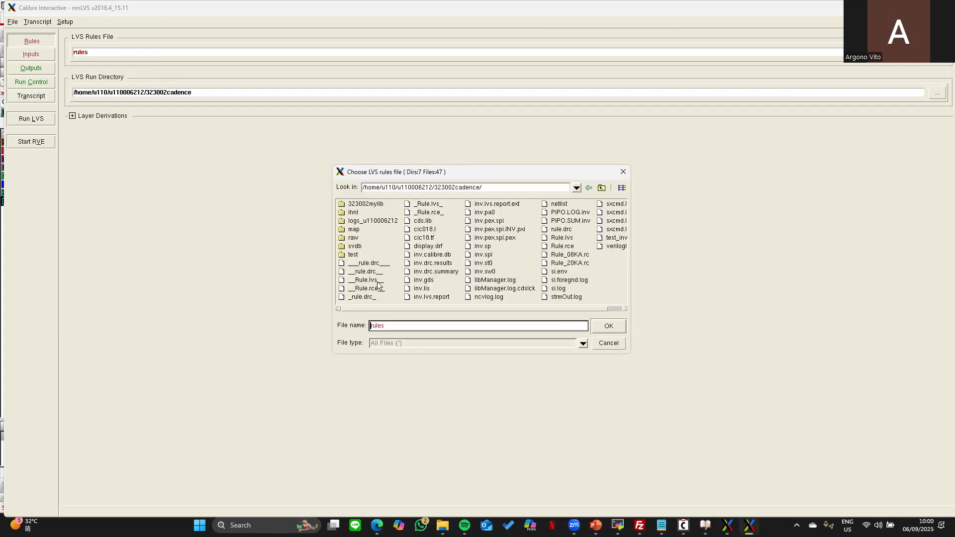
double_click(376, 280)
- Set inv.spi as the source netlist and run LVS, overwriting the existing layout database
left_click(31, 57)
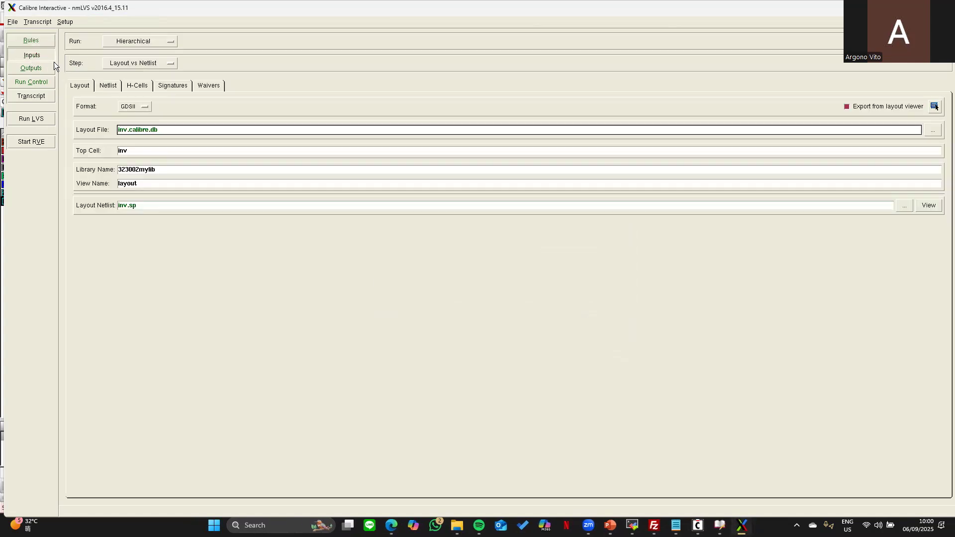
left_click(115, 86)
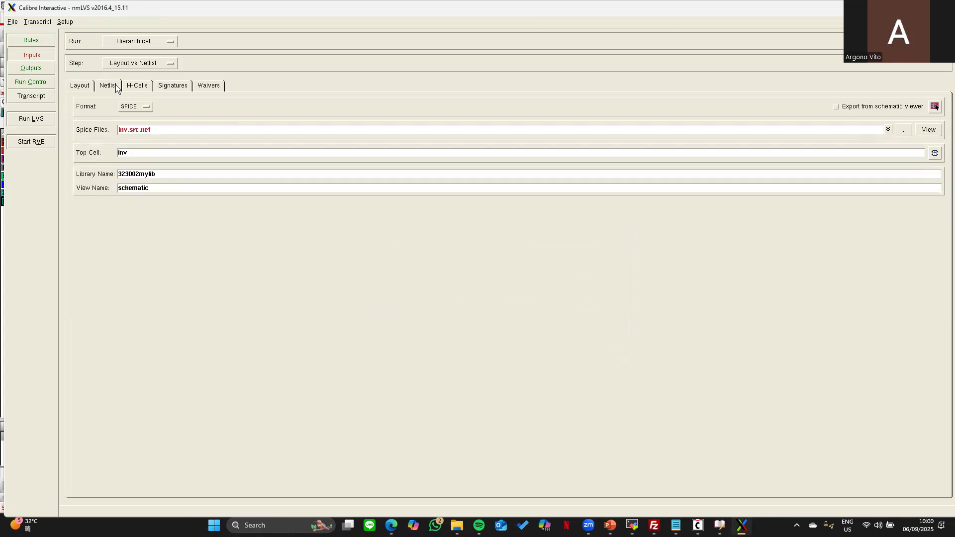
left_click(898, 129)
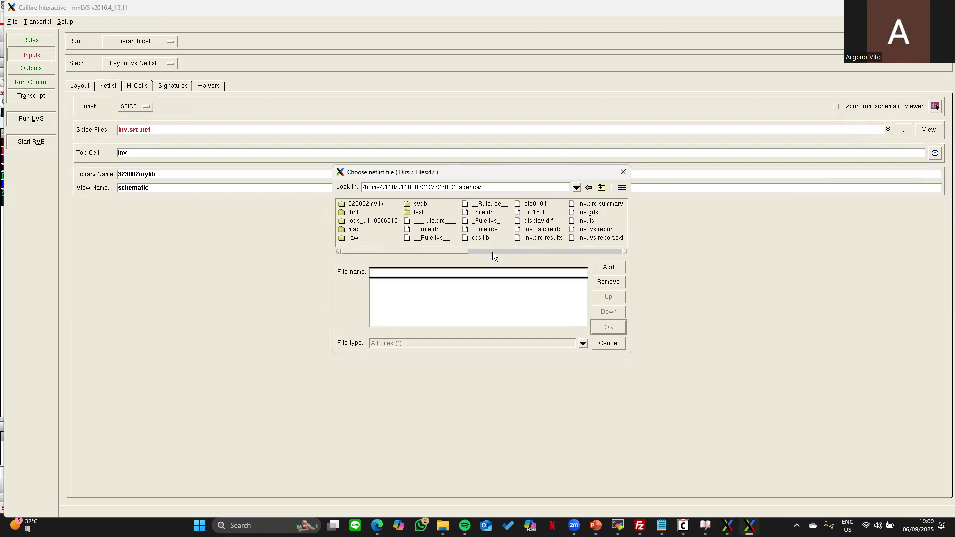
left_click_drag(461, 250, 523, 256)
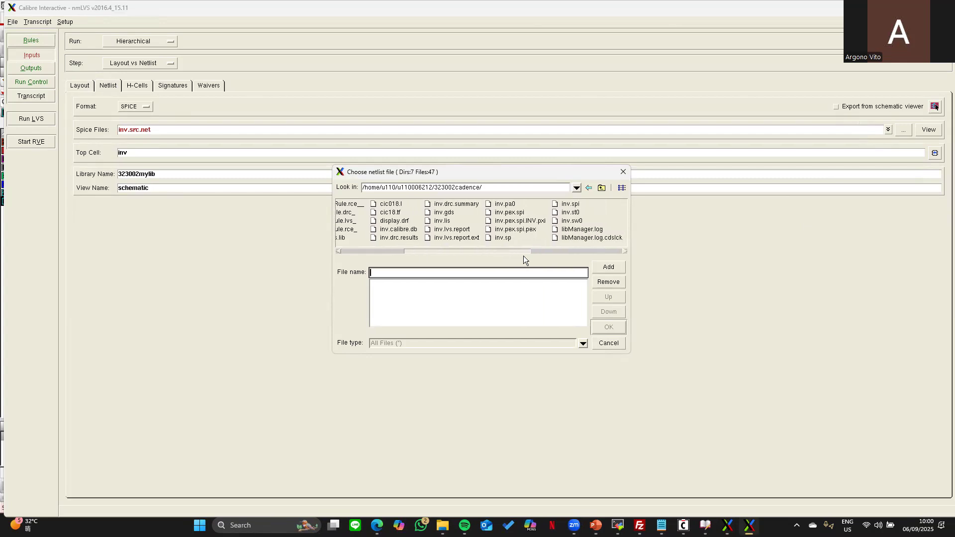
double_click(580, 204)
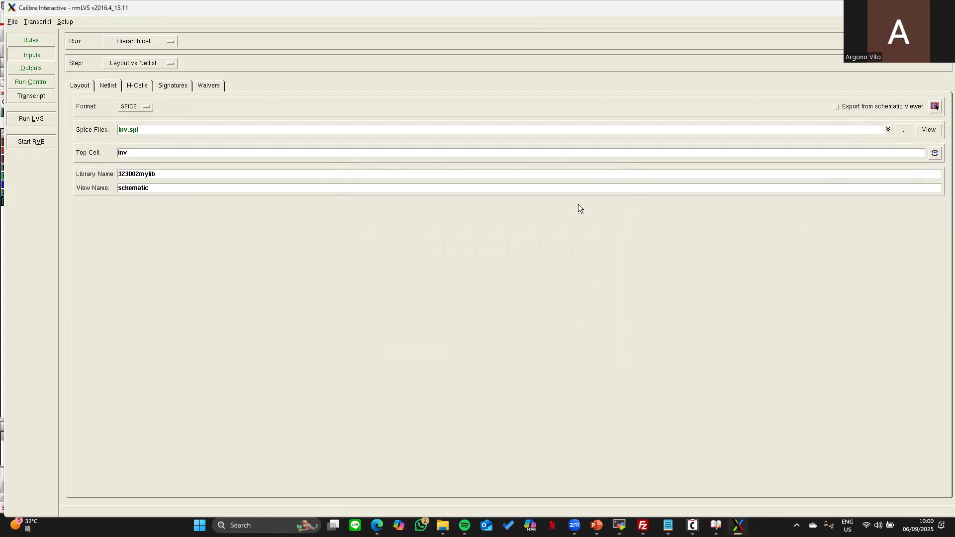
left_click(41, 120)
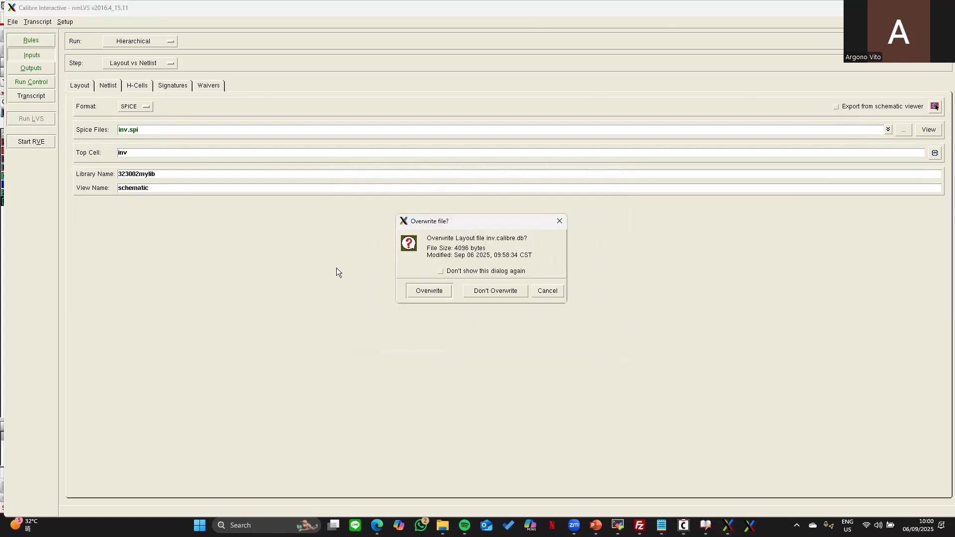
left_click(430, 292)
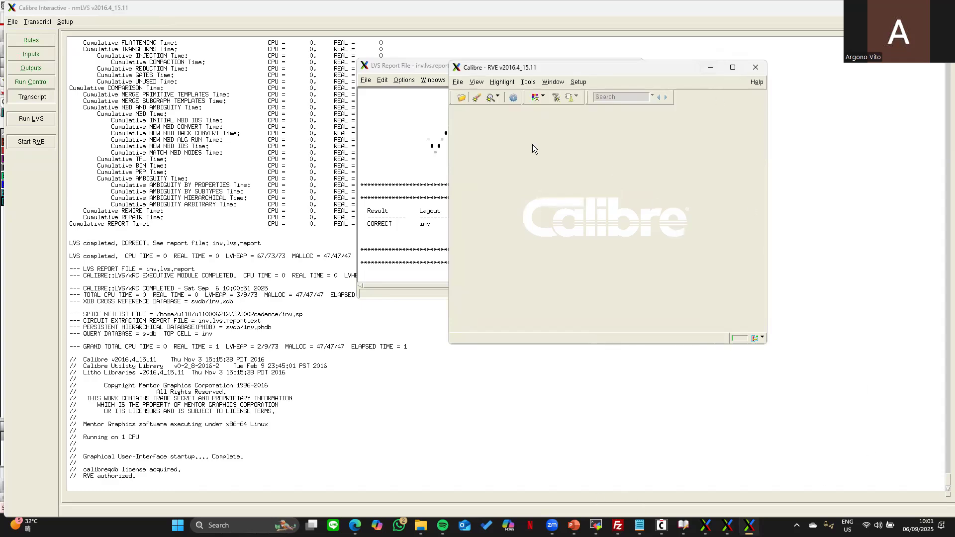
- Switch to the PowerPoint tutorial and show slide 10, 'Simulation with Hspice'
left_click(574, 525)
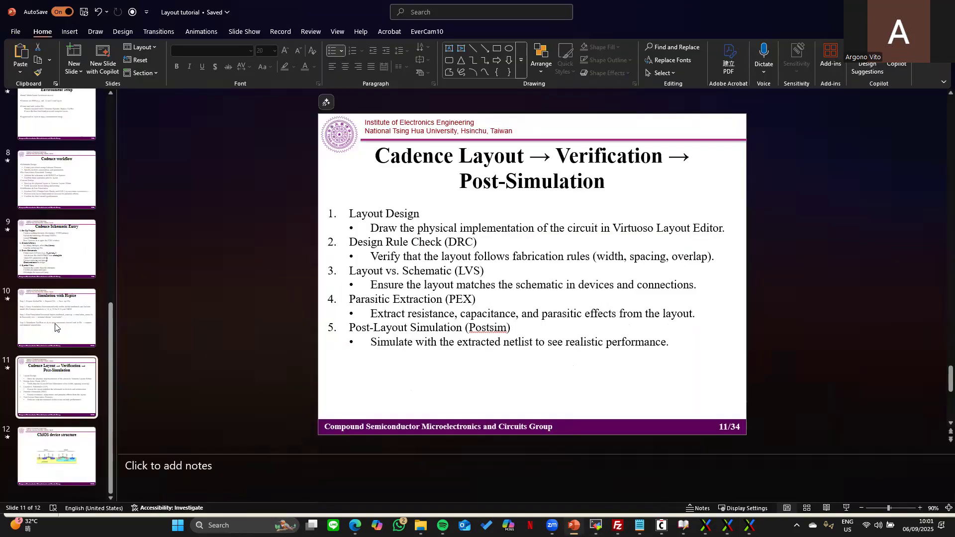
left_click(51, 332)
left_click(57, 357)
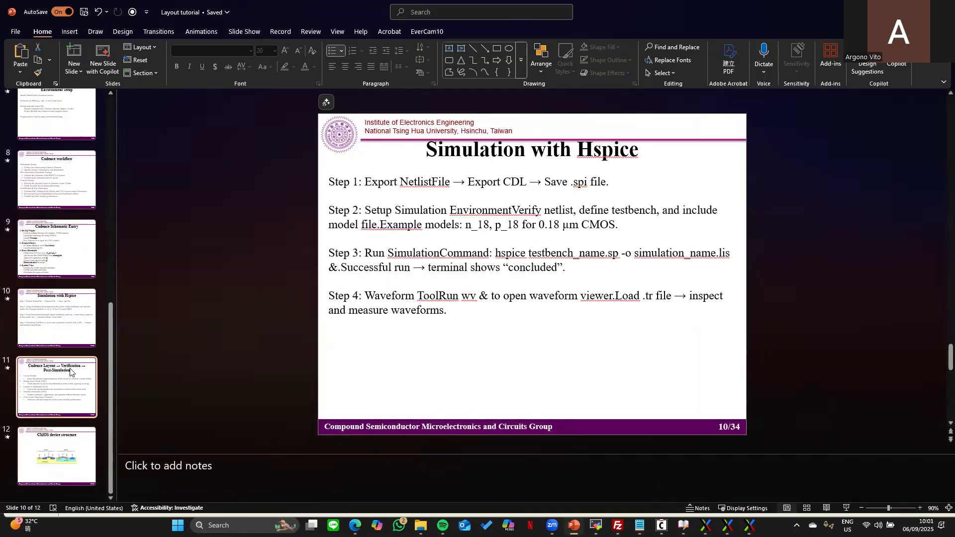